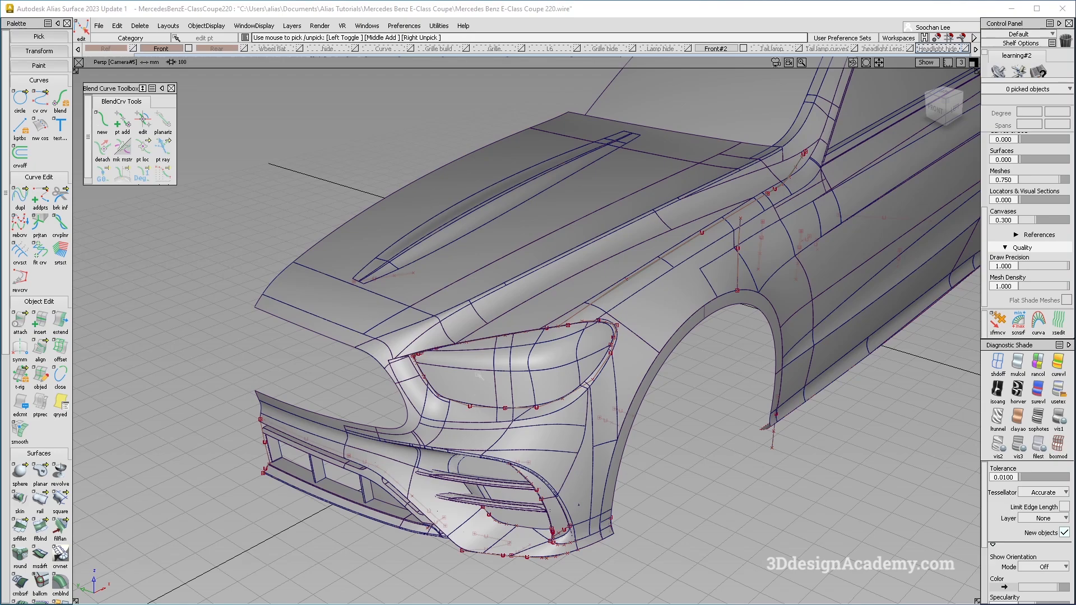
Select the headlight lens surfaces on the front fender and hide all unselected objects
left_click_drag(519, 364, 501, 376, "alt+shift")
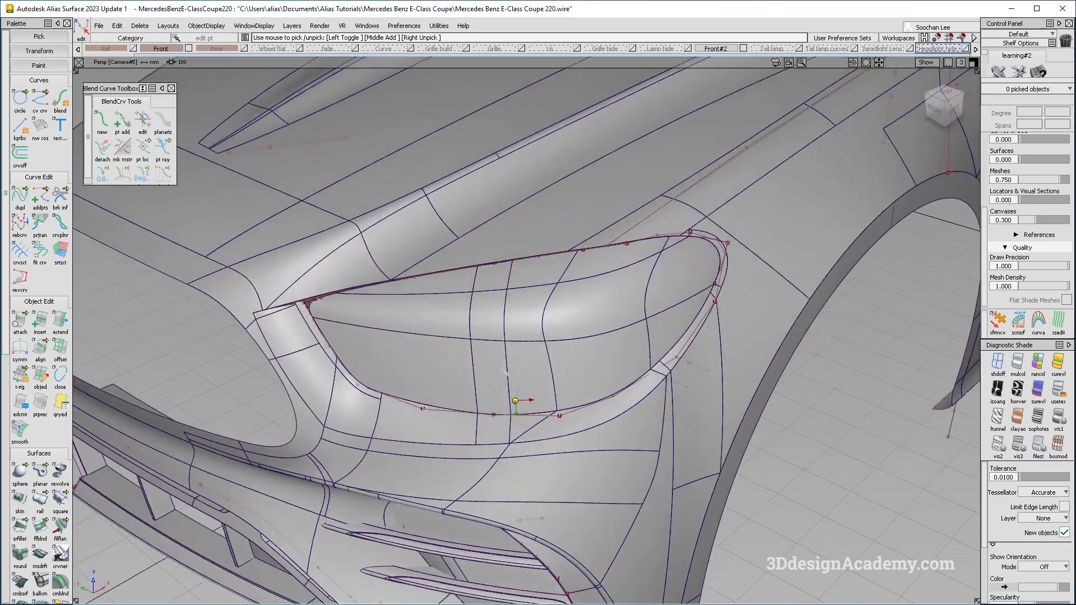
key("shift+alt")
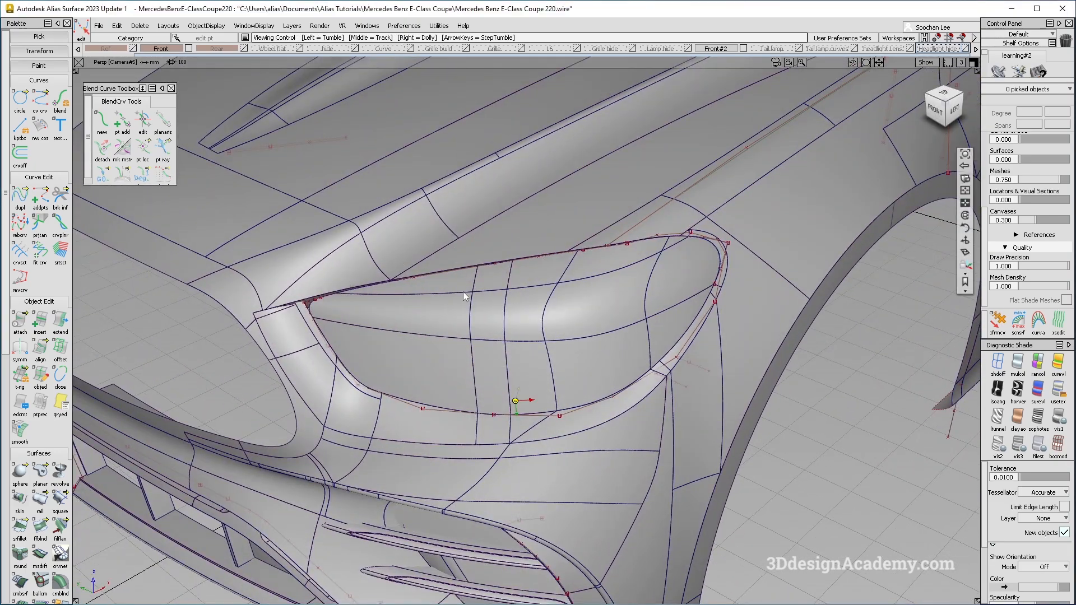
left_click_drag(573, 282, 647, 408, "alt+shift")
middle_click_drag(416, 374, 454, 348, "alt+shift")
left_click_drag(454, 348, 415, 386, "alt+shift")
right_click_drag(415, 386, 476, 358, "alt+shift")
left_click_drag(457, 297, 524, 291, "alt+shift")
left_click(532, 257)
middle_click_drag(617, 297, 569, 306, "alt+shift")
right_click_drag(569, 306, 552, 308, "alt+shift")
left_click_drag(569, 308, 546, 295, "alt+shift")
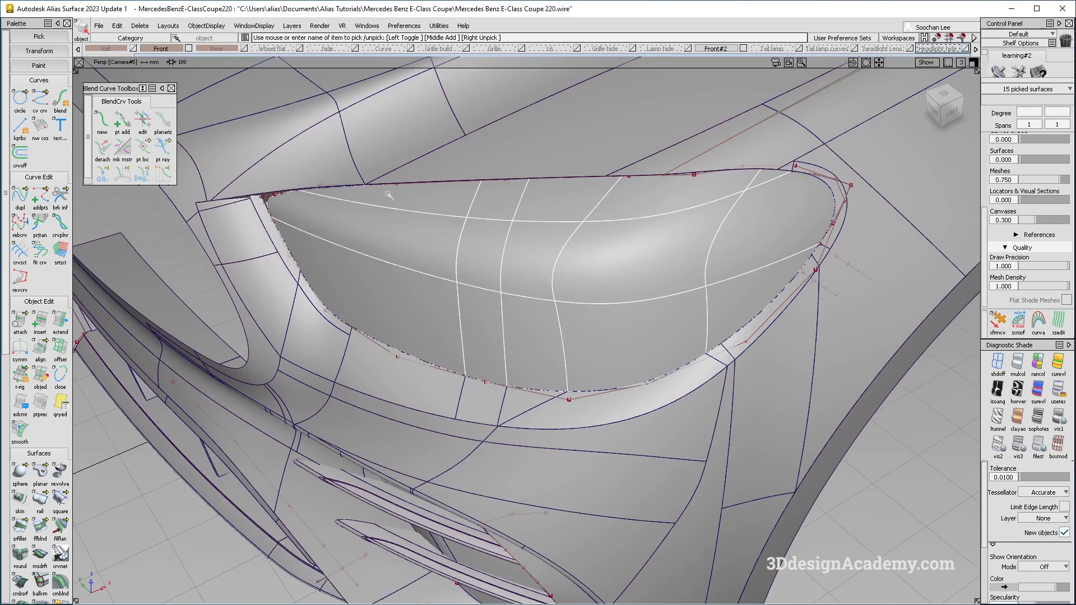
left_click(206, 26)
left_click(211, 94)
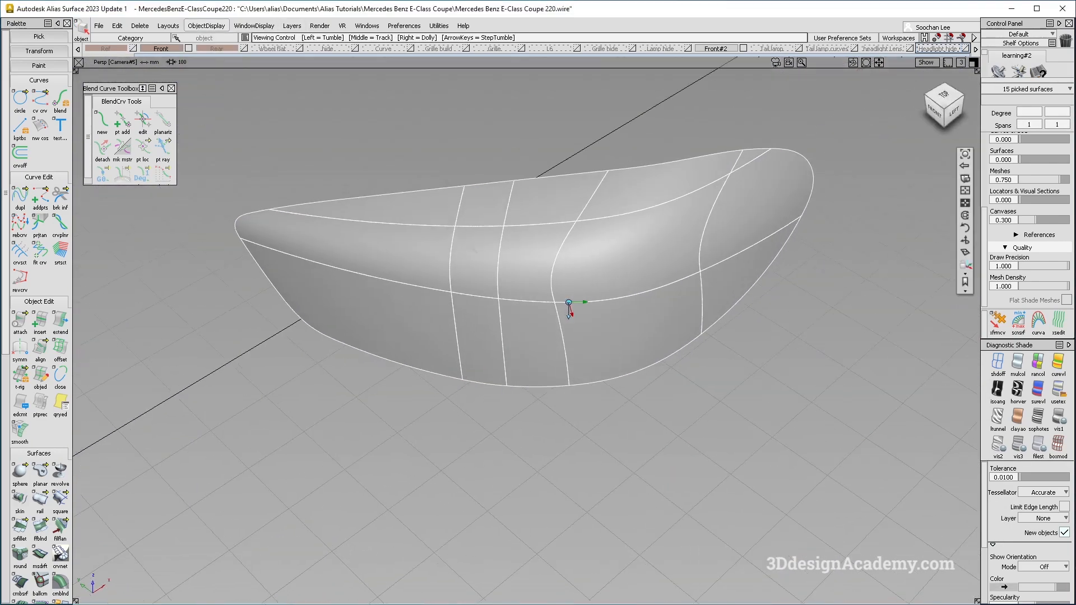
Inspect the isolated headlight lens, make the hidden body surfaces visible again and clear the selection
left_click_drag(60, 498, 97, 510)
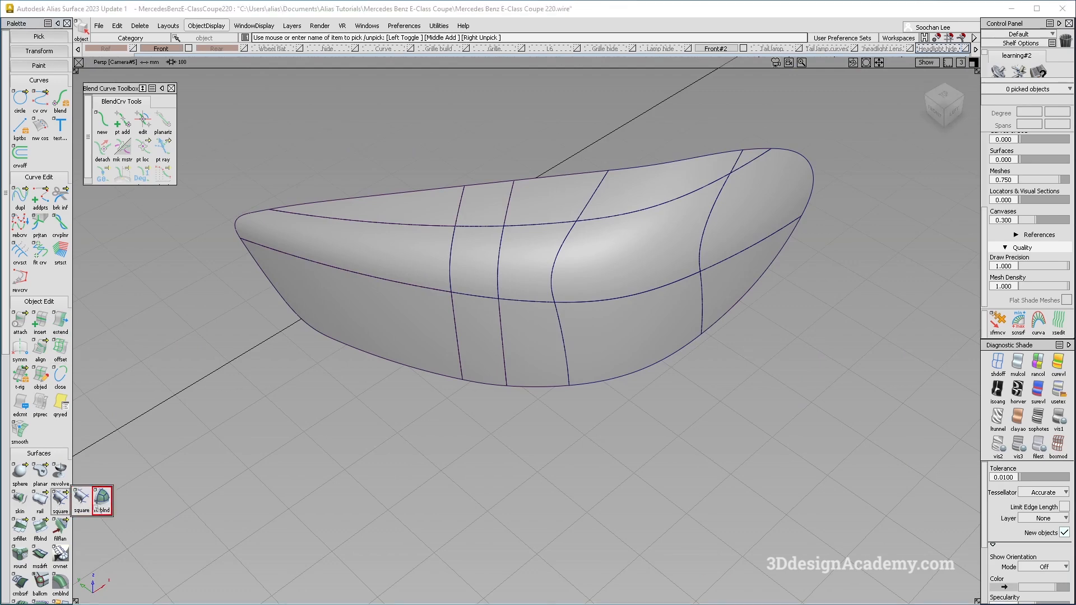
left_click_drag(307, 216, 379, 246, "alt+shift")
right_click_drag(252, 386, 443, 359, "alt+shift")
middle_click_drag(443, 359, 614, 351, "alt+shift")
right_click_drag(365, 387, 521, 389, "alt+shift")
left_click_drag(281, 405, 292, 384, "alt+shift")
right_click_drag(308, 383, 247, 390, "alt+shift")
mouse_move(526, 398)
left_mouse_down("ctrl+shift")
mouse_move(526, 440)
mouse_move(538, 400)
left_mouse_up("ctrl+shift")
left_click(525, 440)
left_click(314, 134)
left_click(208, 26)
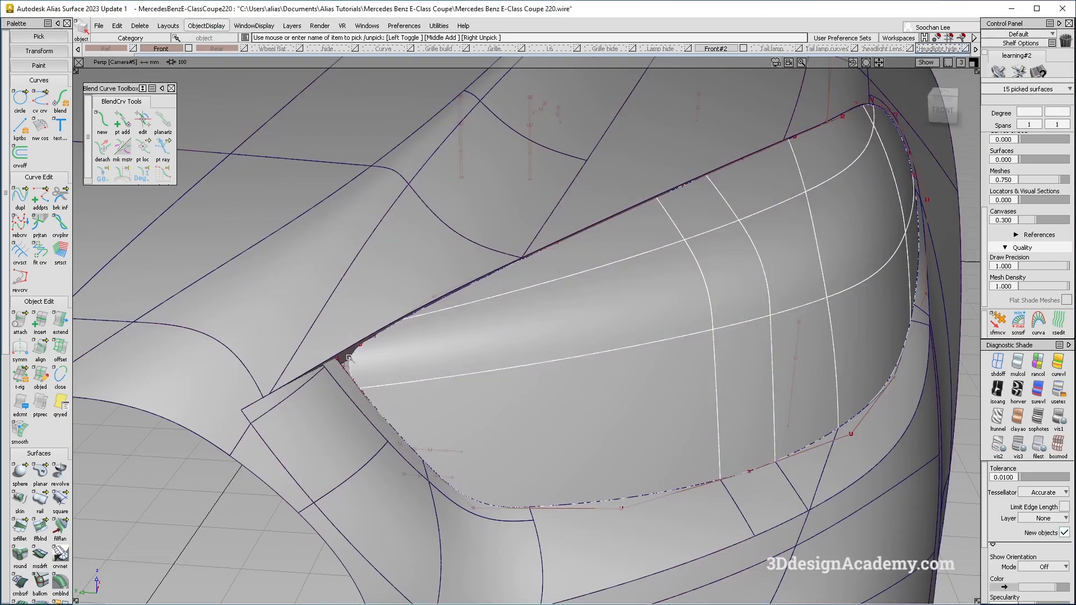
left_click(349, 357)
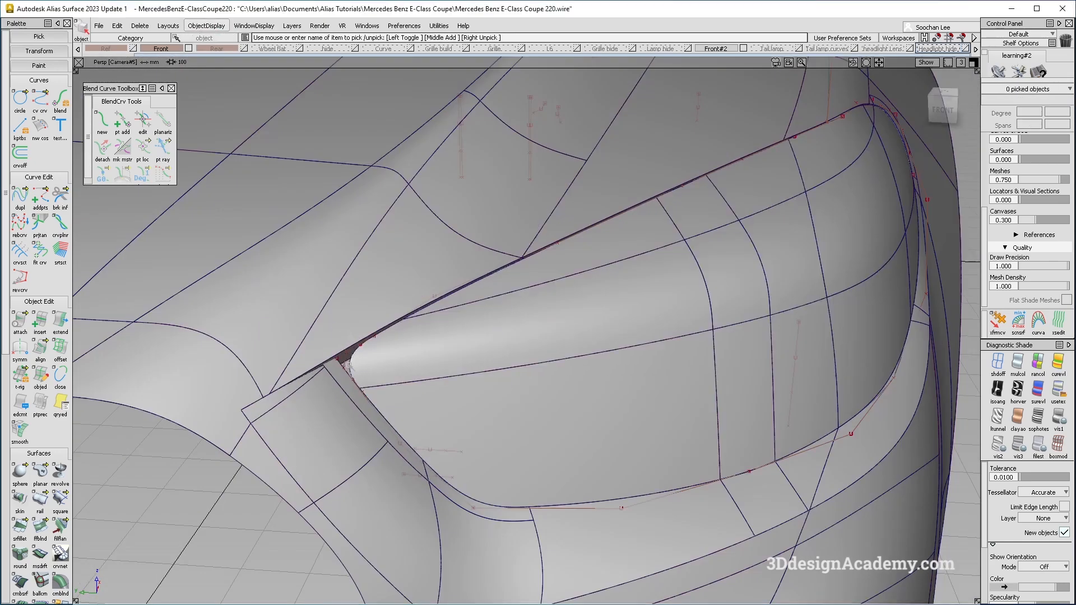
Select the lens surfaces together with the blend curve at the lens's inner corner and hide everything else
right_click_drag(298, 348, 482, 358, "alt+shift")
left_click_drag(407, 386, 404, 400, "ctrl+shift")
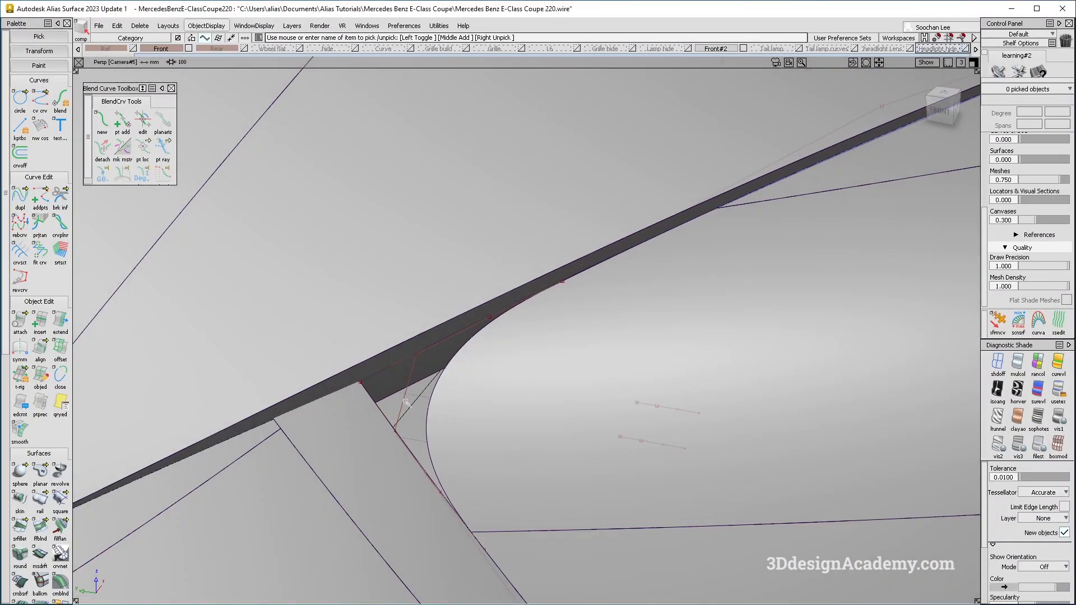
left_click_drag(558, 274, 636, 135, "ctrl+shift")
left_click(223, 25)
left_click(219, 94)
right_click_drag(499, 443, 466, 426, "alt+shift")
middle_click_drag(465, 425, 446, 421, "alt+shift")
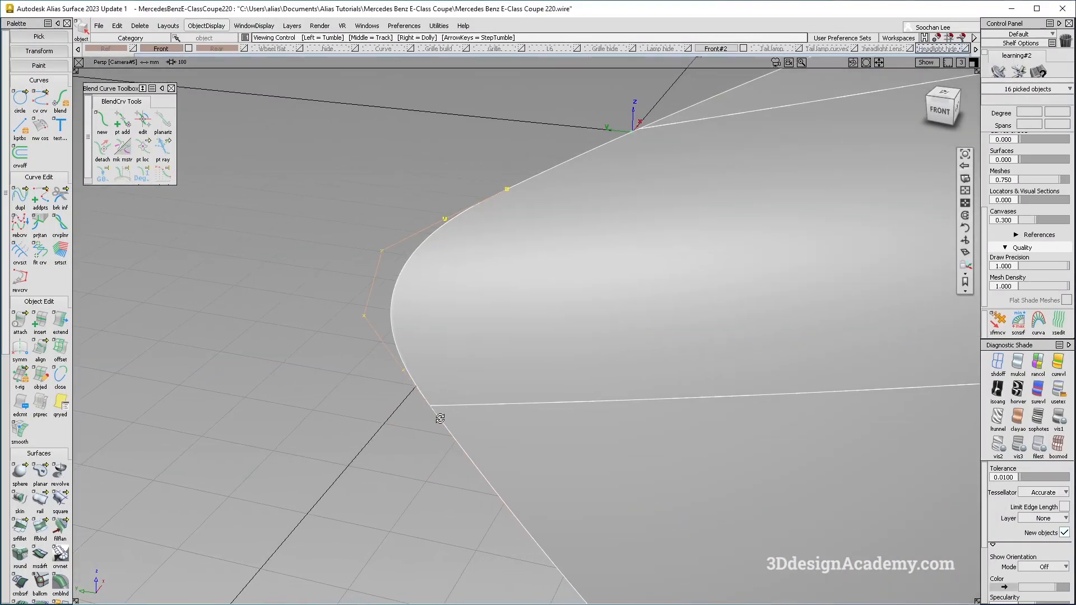
right_click_drag(440, 419, 474, 396, "alt+shift")
left_click_drag(473, 397, 501, 445, "alt+shift")
left_click_drag(502, 449, 496, 304, "ctrl+shift")
Untrim the lens surface at its inner corner in the orthographic front view
key("F6")
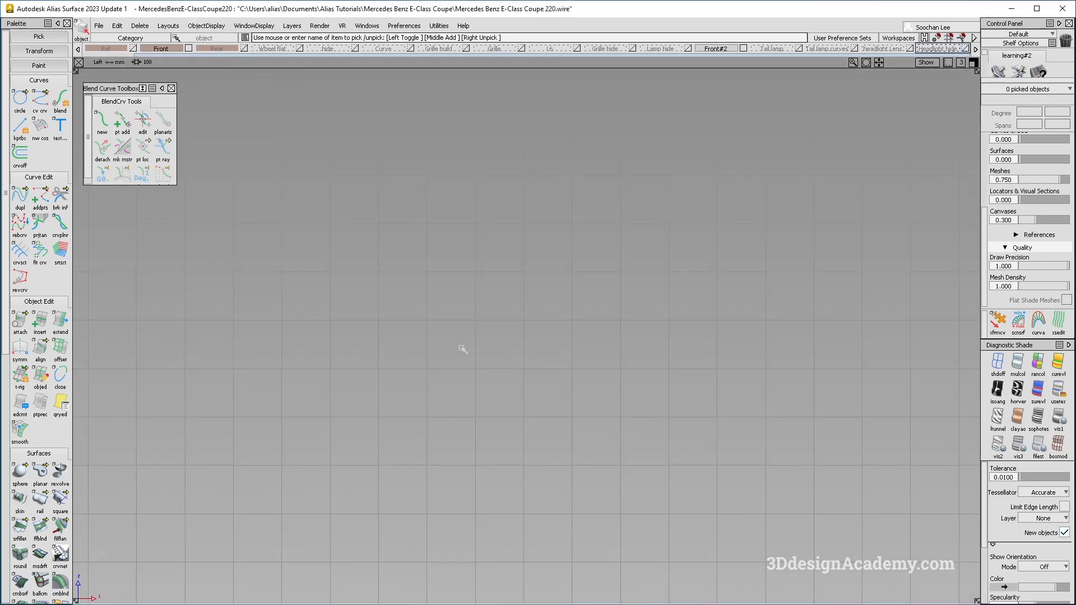
key("ctrl+f")
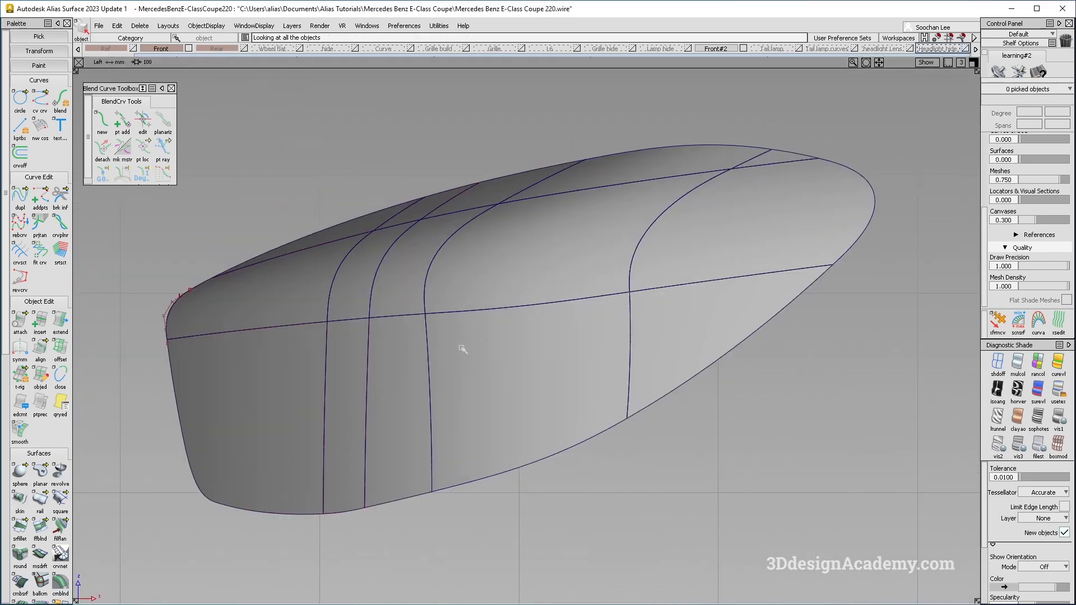
key("F8")
left_click(945, 106)
middle_click_drag(443, 417, 401, 349, "alt+shift")
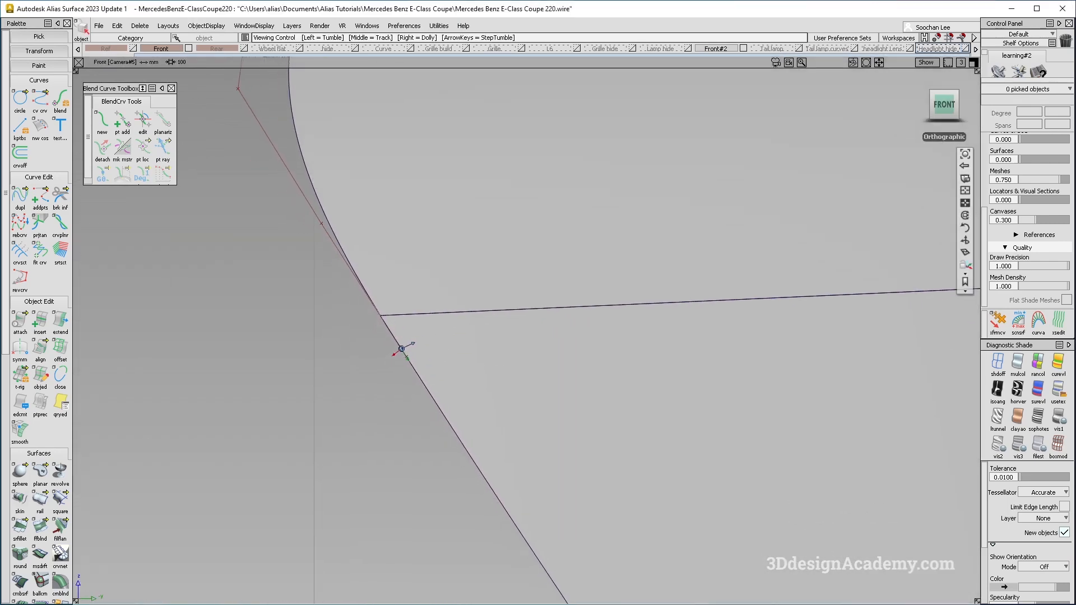
right_click_drag(401, 349, 536, 224, "alt+shift")
left_click_drag(536, 224, 594, 173, "ctrl+shift")
left_click(595, 243)
scroll(56, 505, "down", 3)
mouse_move(40, 529)
left_mouse_down()
mouse_move(103, 542)
mouse_move(84, 539)
left_mouse_up()
right_click_drag(494, 392, 431, 431, "alt+shift")
left_click_drag(428, 438, 442, 324, "ctrl+shift")
Draw a short horizontal line snapped to the lower end of the corner blend curve and move it across the lens boundary curve
left_click_drag(494, 341, 371, 469, "ctrl+shift")
right_click_drag(538, 376, 440, 409, "alt+shift")
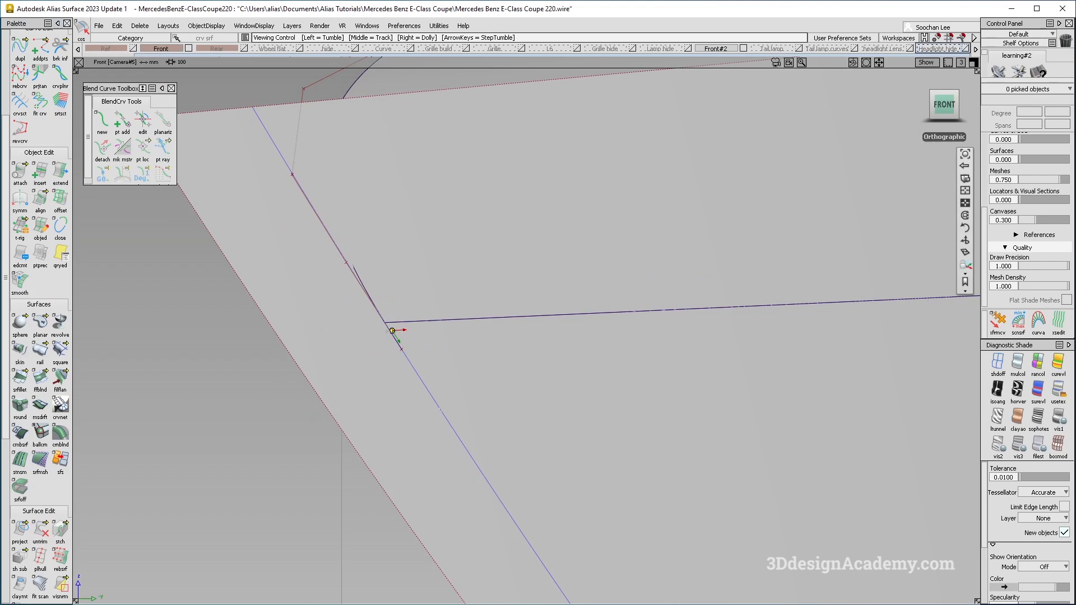
scroll(39, 225, "up", 5)
left_click_drag(40, 91, 81, 91)
left_click(401, 349, "ctrl+alt")
left_click_drag(437, 314, 499, 370, "ctrl+shift")
left_click(493, 349)
middle_click_drag(535, 418, 535, 393, "ctrl+shift")
middle_click_drag(535, 417, 501, 417)
Trim the curve on surface at the short line with Curve Section and delete that line
left_click_drag(420, 397, 351, 182, "ctrl+shift")
left_click(19, 244)
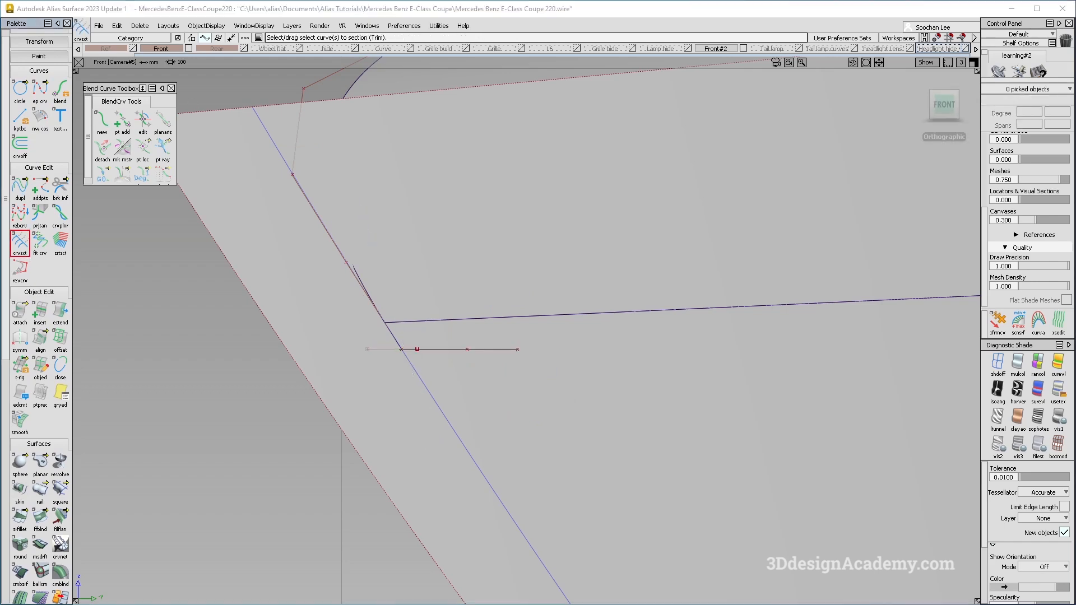
left_click(422, 377)
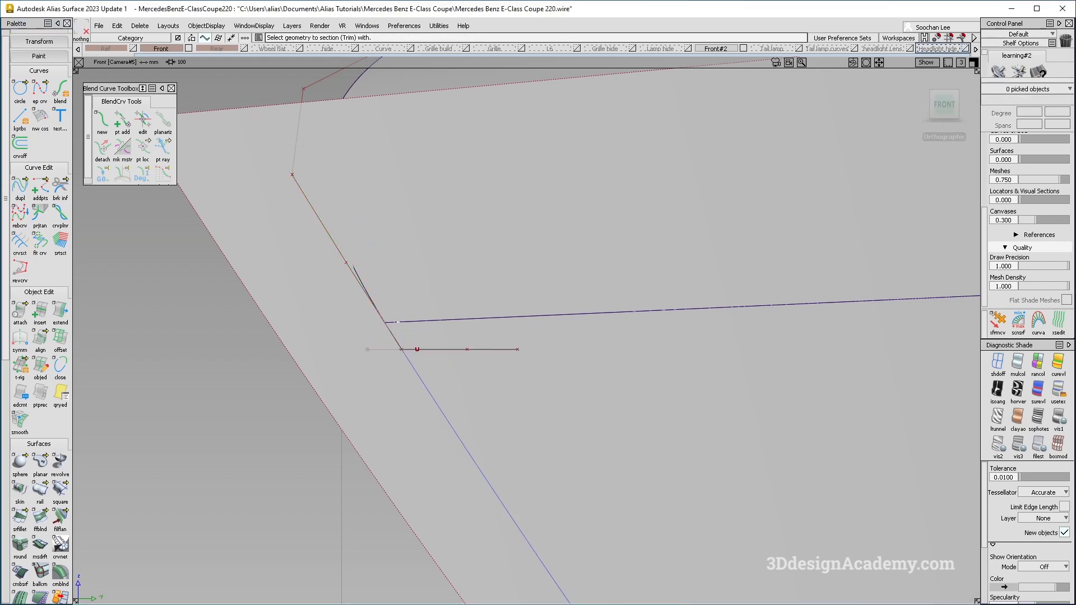
left_click_drag(443, 350, 502, 403, "ctrl+shift")
left_click_drag(503, 404, 456, 345)
key("Delete")
left_click(482, 365)
Project the corner blend curve onto the untrimmed lens surface as a curve on surface, using the View vector
scroll(34, 488, "down", 2)
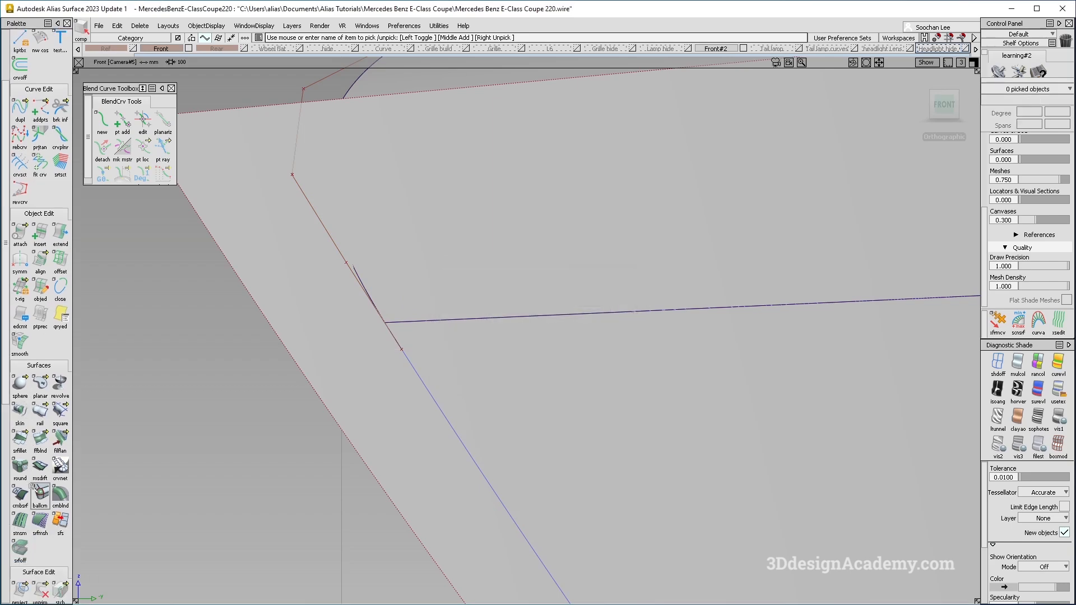
double_click(20, 589)
left_click(318, 391)
left_click(370, 296)
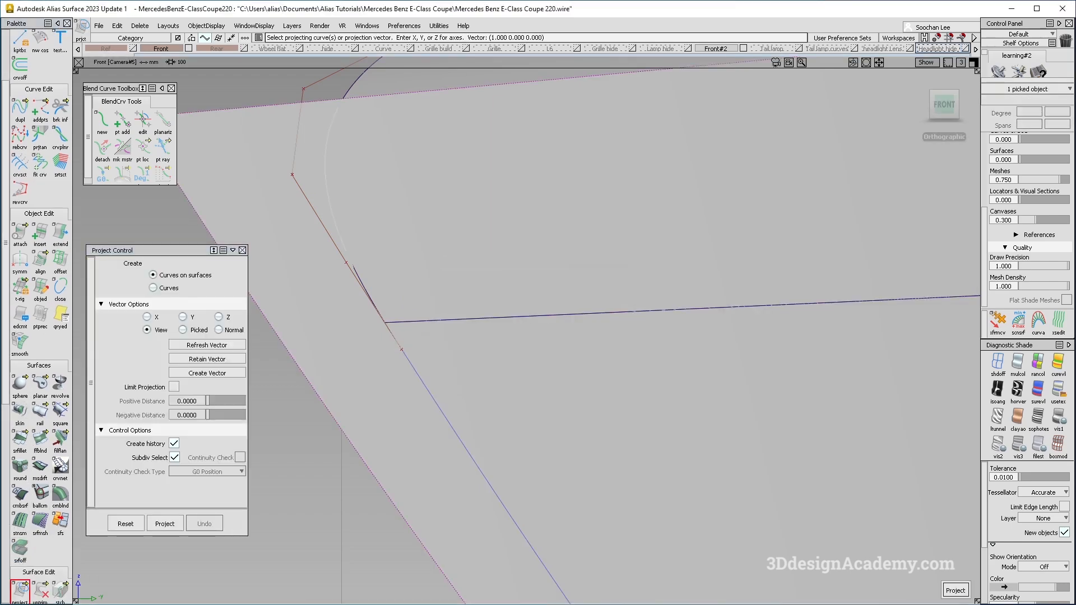
key("space")
middle_click_drag(391, 330, 379, 367, "alt+shift")
left_click(204, 523)
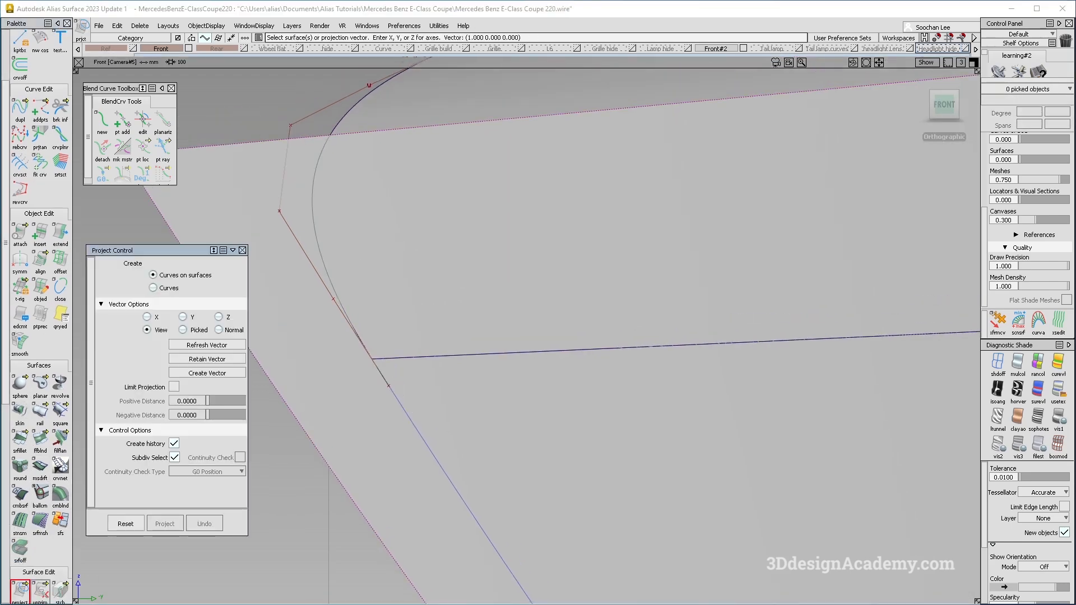
Trim away the lens surface area outside the boundary so the inner corner follows the rounded blend curve
left_click_drag(40, 589, 60, 589)
left_click(319, 393)
left_click(909, 590)
right_click_drag(379, 368, 334, 244, "alt+shift")
left_click_drag(334, 245, 396, 325, "ctrl+shift")
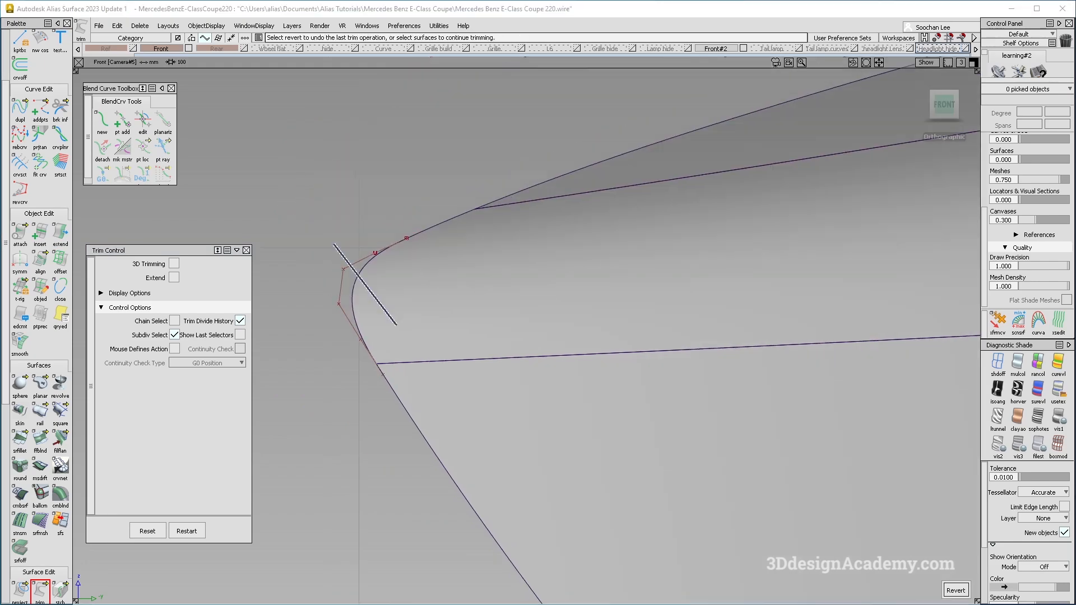
Select all the lens surfaces and delete their construction history
key("F8")
middle_click_drag(598, 286, 384, 252, "alt+shift")
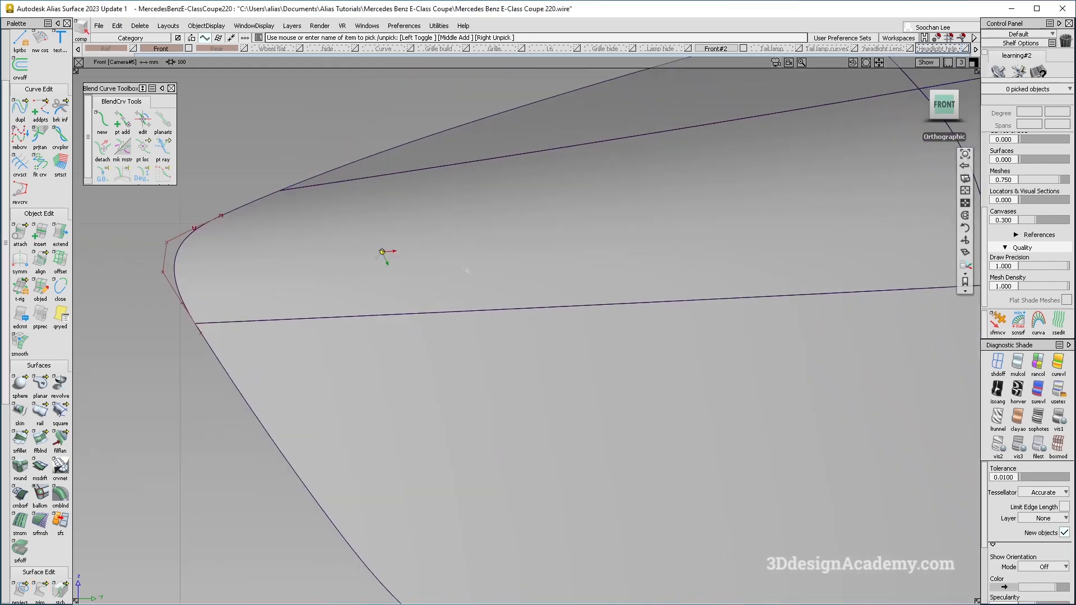
right_click_drag(385, 252, 337, 235, "alt+shift")
mouse_move(336, 236)
left_mouse_down("alt+shift")
mouse_move(508, 180)
mouse_move(493, 295)
left_mouse_up("alt+shift")
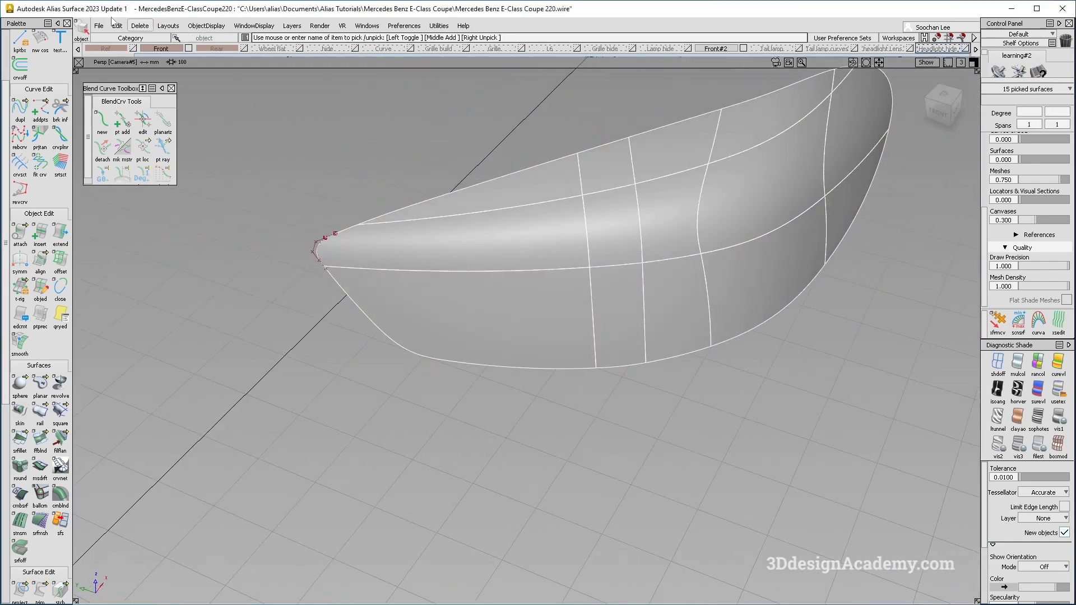
left_click(139, 25)
left_click(151, 54)
middle_click_drag(551, 355, 505, 405, "alt+shift")
left_click_drag(524, 470, 519, 355, "ctrl+shift")
left_click_drag(518, 355, 552, 330, "alt+shift")
Make all the hidden body surfaces visible again
left_click(219, 26)
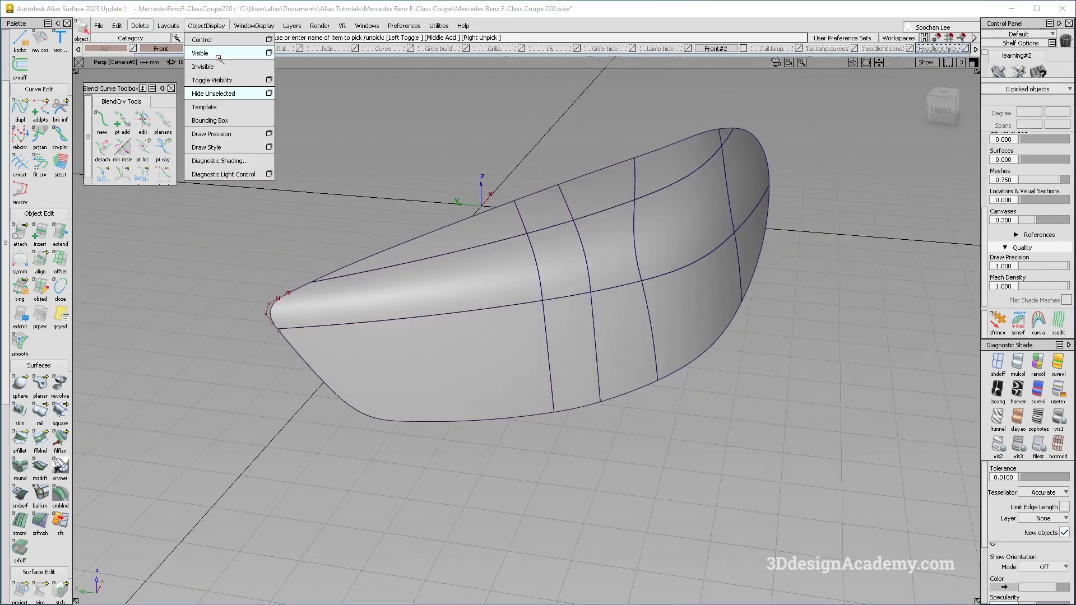
left_click(219, 56)
left_click_drag(628, 246, 616, 330, "alt+shift")
Select the headlight lens surfaces, check their fit in the headlight opening and hide all unselected objects
left_click(543, 351)
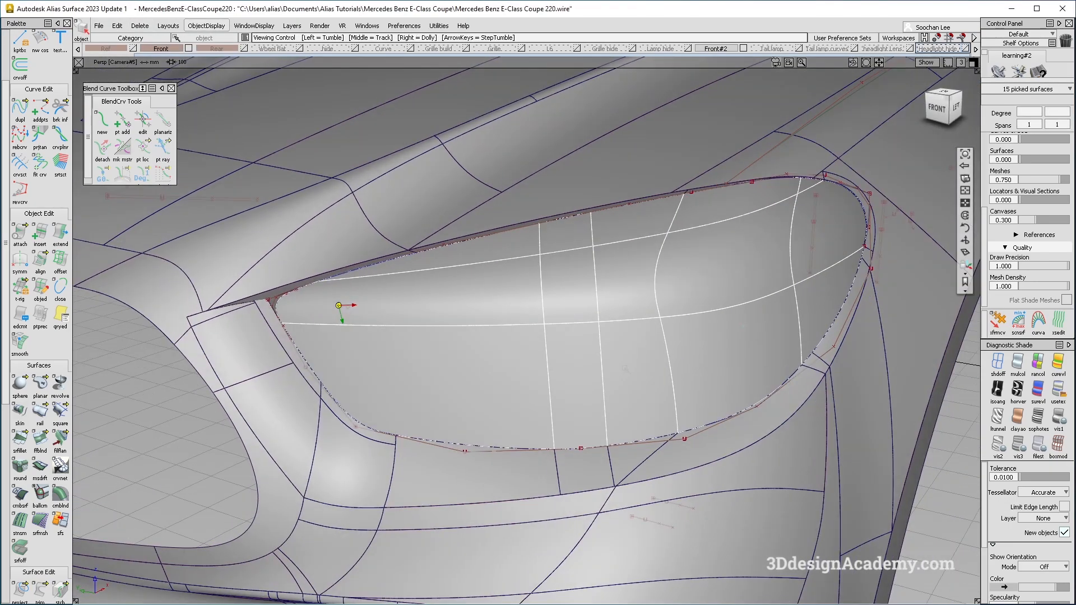
middle_click_drag(617, 330, 457, 390, "alt+shift")
middle_click_drag(707, 270, 758, 231, "alt+shift")
left_click_drag(720, 258, 662, 227, "alt+shift")
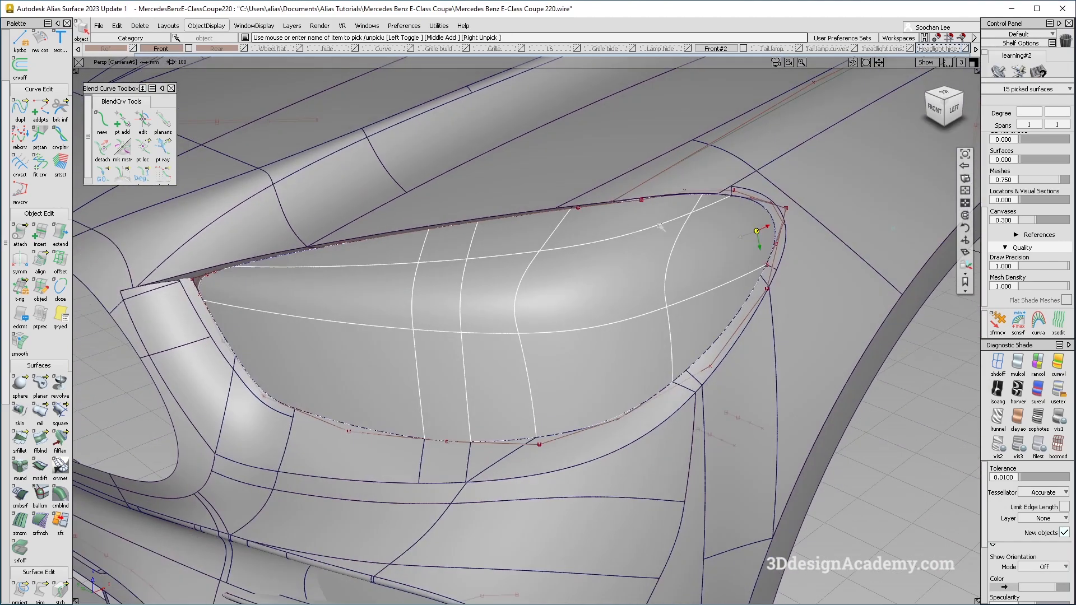
left_click_drag(502, 354, 410, 411, "alt+shift")
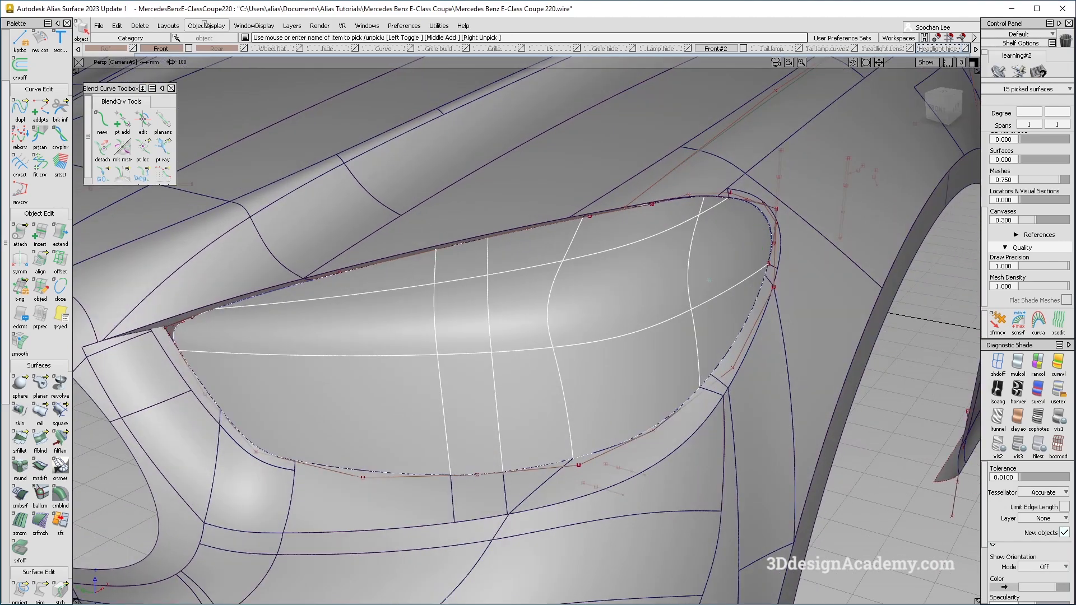
left_click(203, 25)
left_click(222, 90)
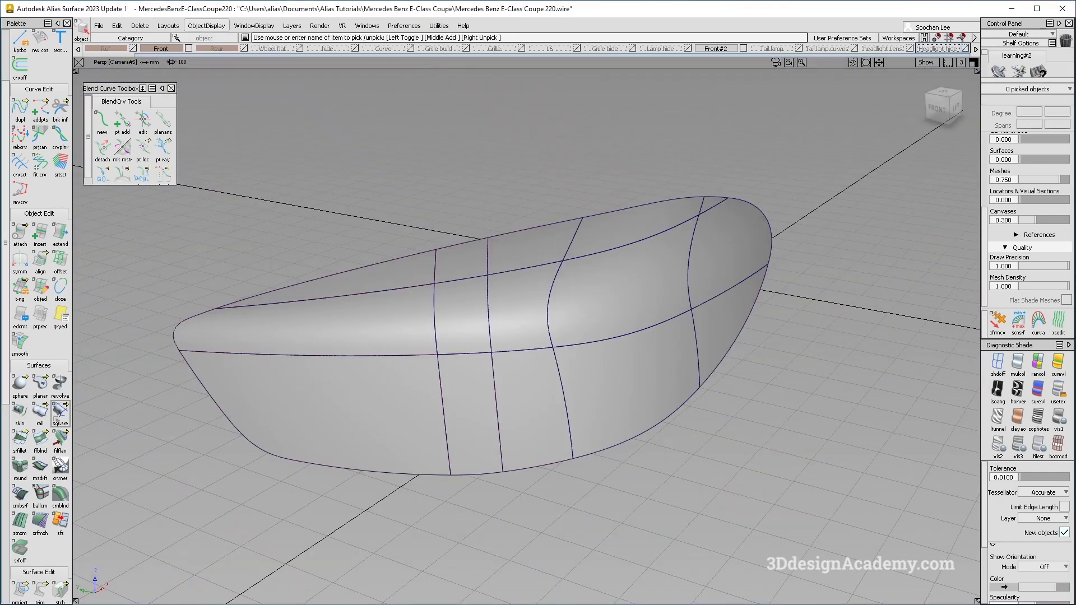
Build a Tubular Offset tube along the lens's outer edge with radius 3 and Chain Select on
left_click(122, 447)
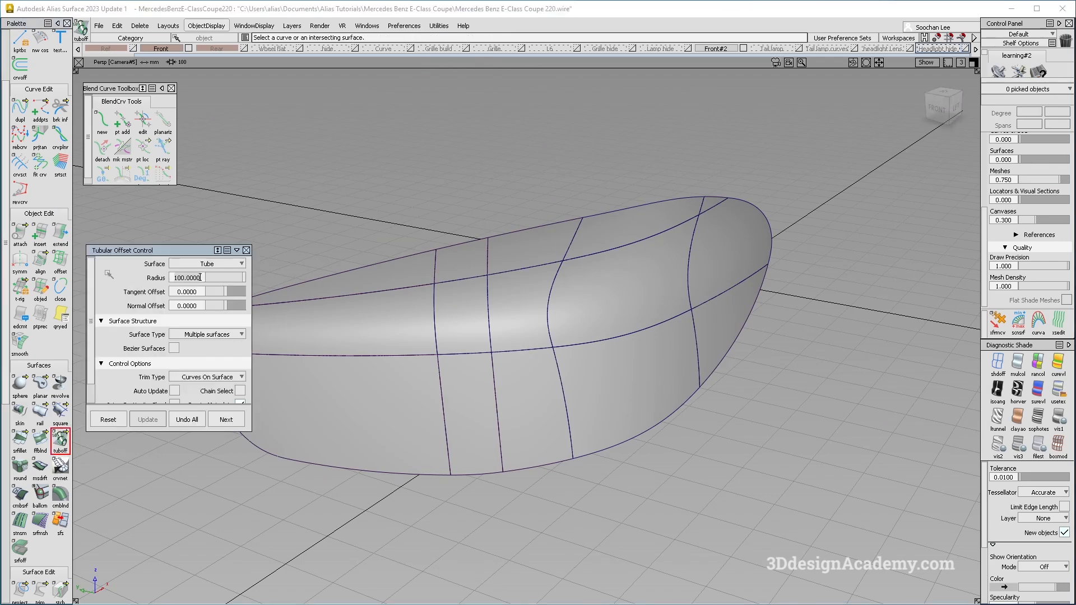
left_click(348, 469)
key("ctrl+z")
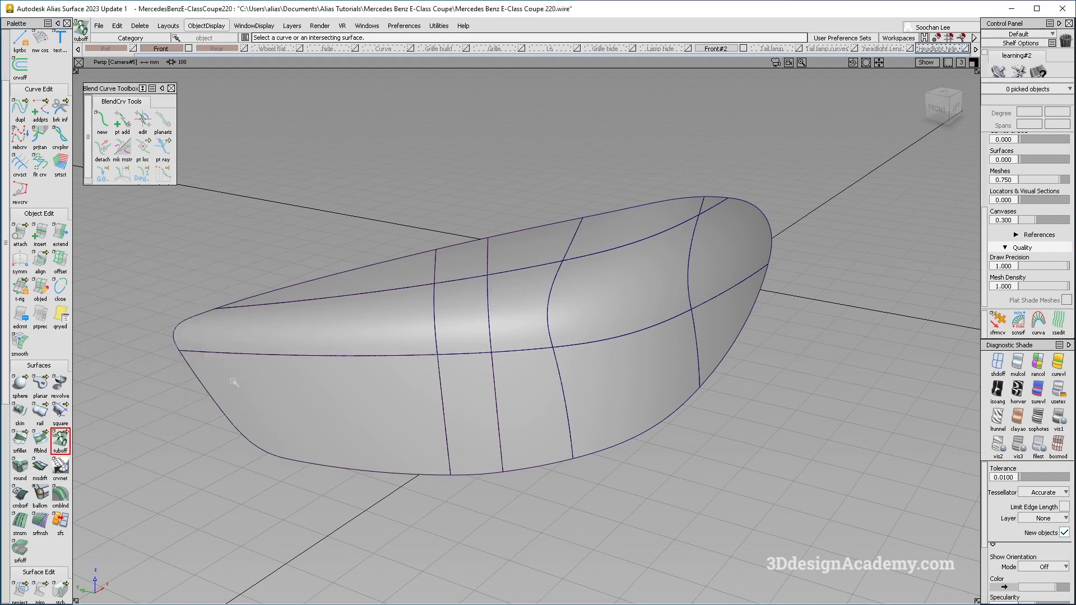
left_click(398, 419)
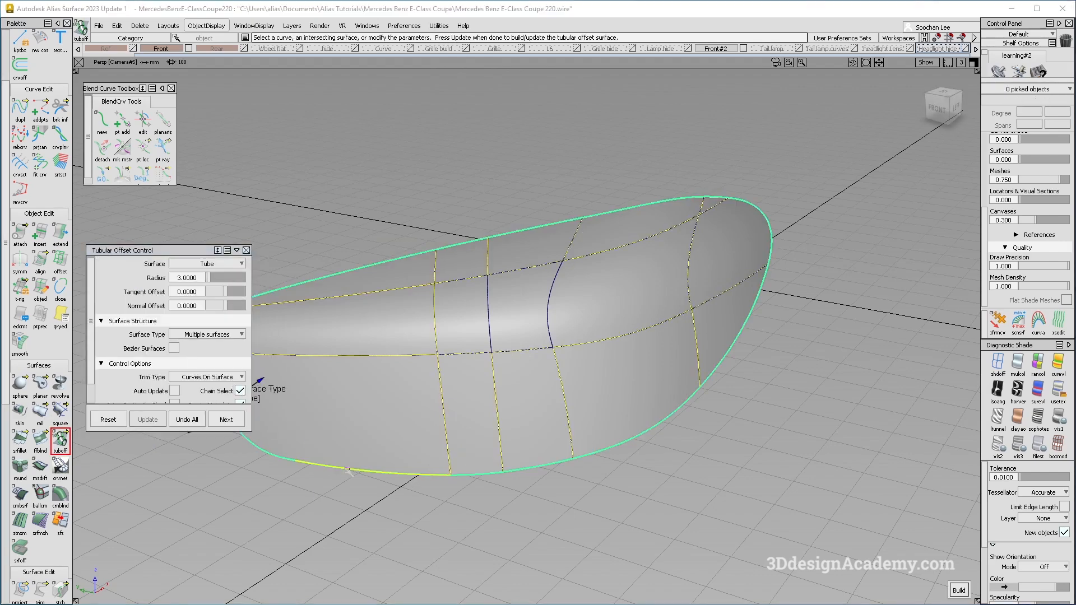
middle_click_drag(397, 455, 521, 432, "alt+shift")
left_click_drag(522, 432, 514, 468, "alt+shift")
left_click_drag(377, 257, 378, 283, "ctrl+shift")
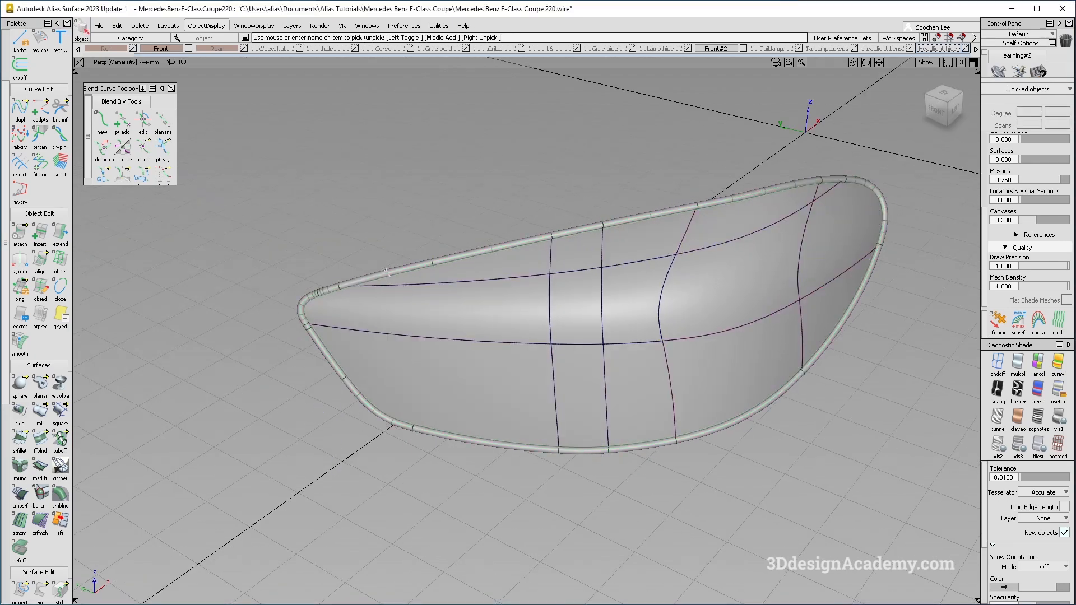
Edit the tube around the lens edge, setting its Trim Type to Automatic, and update the tubular offset
right_click_drag(383, 275, 444, 258, "alt+shift")
mouse_move(444, 257)
left_mouse_down("alt+shift")
mouse_move(456, 277)
mouse_move(446, 259)
left_mouse_up("alt+shift")
left_click(349, 270)
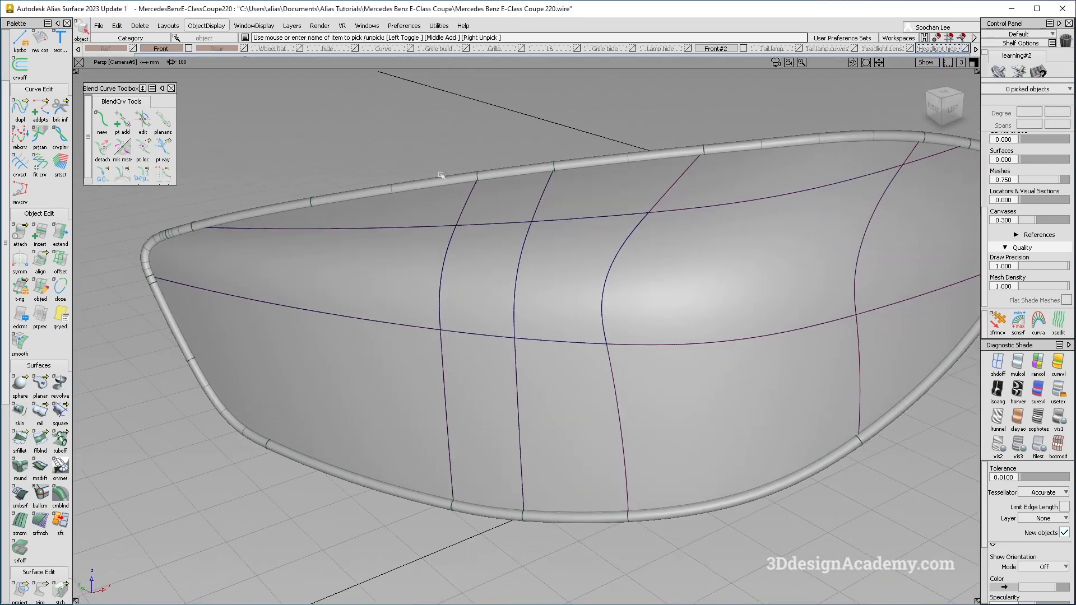
left_click(451, 184)
left_click_drag(303, 403, 298, 272, "ctrl+shift")
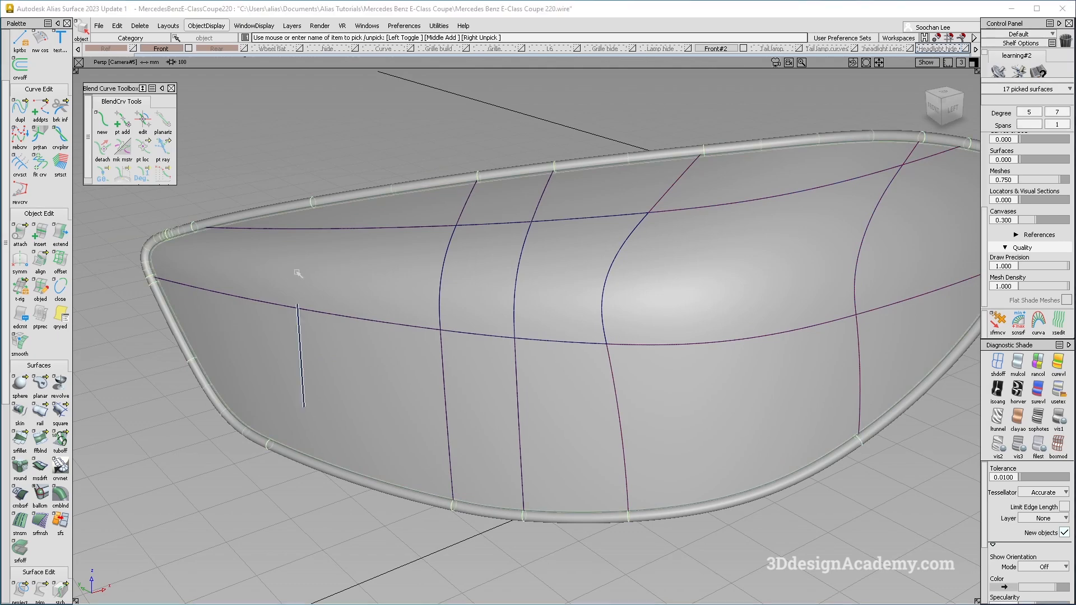
left_click_drag(454, 218, 346, 206, "ctrl+shift")
left_click(351, 198)
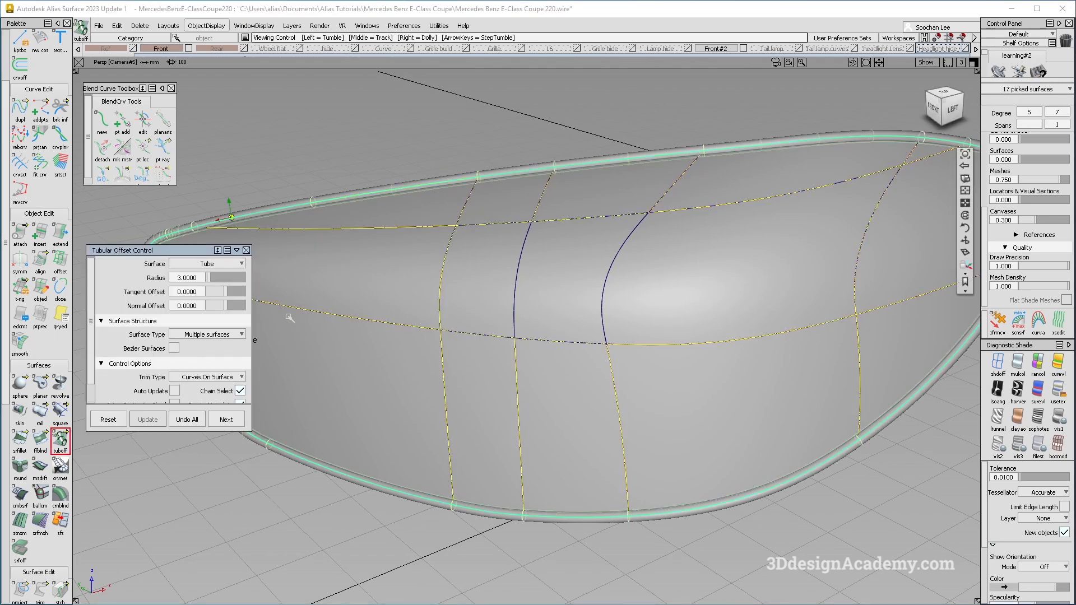
scroll(209, 345, "down", 1)
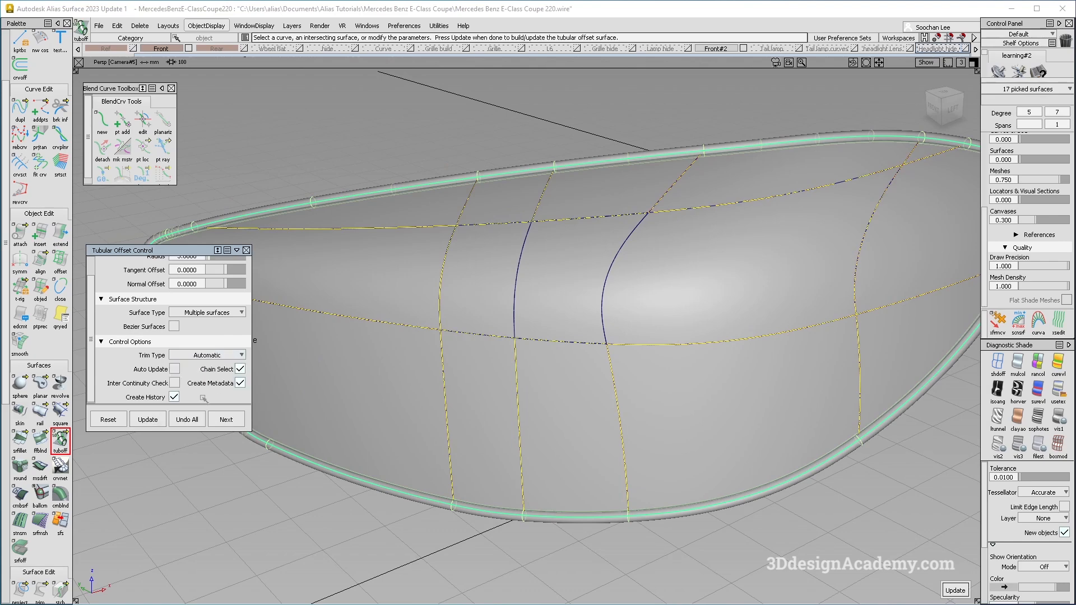
middle_click_drag(340, 221, 502, 283, "alt+shift")
left_click_drag(503, 284, 552, 286, "alt+shift")
left_click_drag(418, 343, 420, 225, "ctrl+shift")
left_click(427, 257)
Bring back the hidden body surfaces around the lens and its tube
left_click_drag(372, 353, 377, 322, "alt+shift")
left_click(200, 26)
left_click(212, 52)
left_click(206, 26)
left_click(212, 53)
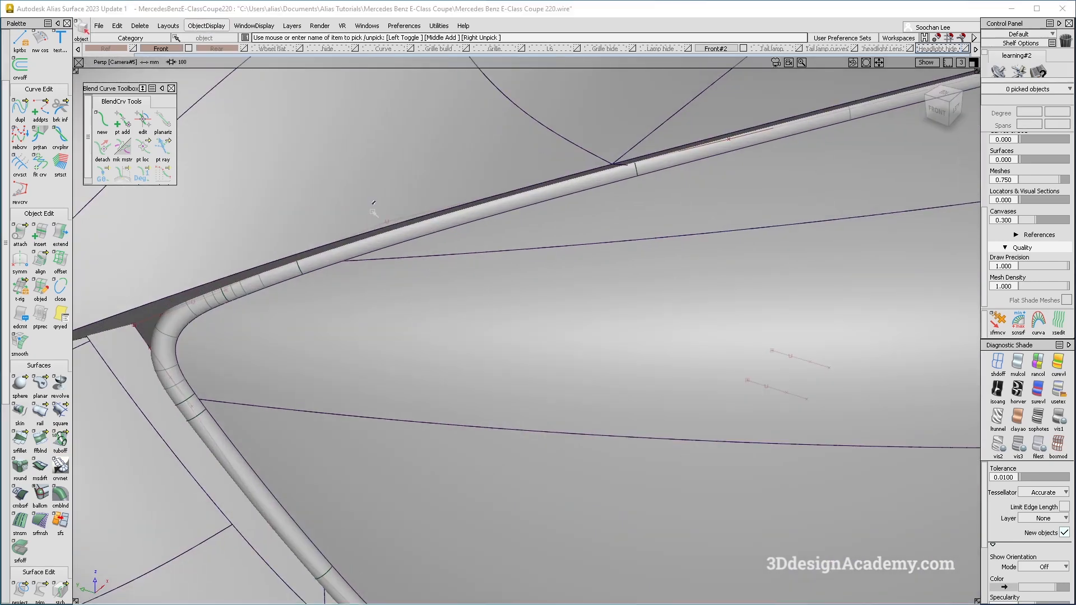
Hide the tube running around the headlight lens's edge
left_click(359, 248)
left_click(210, 28)
left_click(211, 52)
Check the shaded headlight lens in the body opening from several angles, with the model lines hidden and shown
right_click_drag(627, 336, 542, 377, "alt+shift")
left_click_drag(542, 377, 584, 452, "alt+shift")
right_click_drag(584, 452, 662, 392, "alt+shift")
left_click_drag(661, 392, 583, 387, "alt+shift")
right_click_drag(583, 387, 523, 370, "alt+shift")
left_click(501, 401, "alt+shift")
left_click_drag(502, 401, 563, 271, "alt+shift")
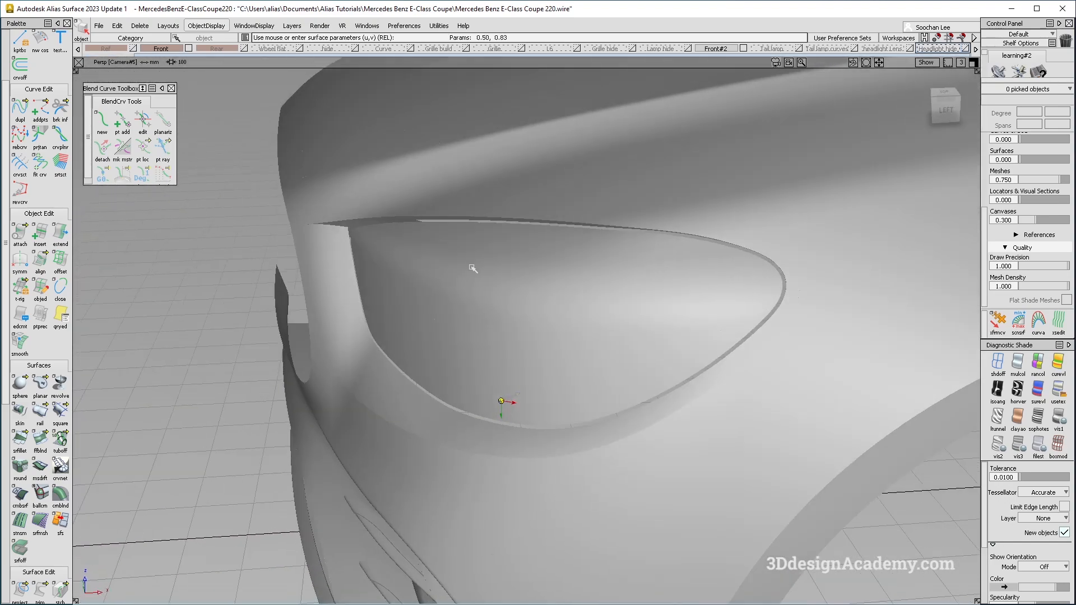
left_click_drag(472, 269, 630, 230, "alt+shift")
left_click_drag(723, 296, 571, 332, "alt+shift")
key("alt+m")
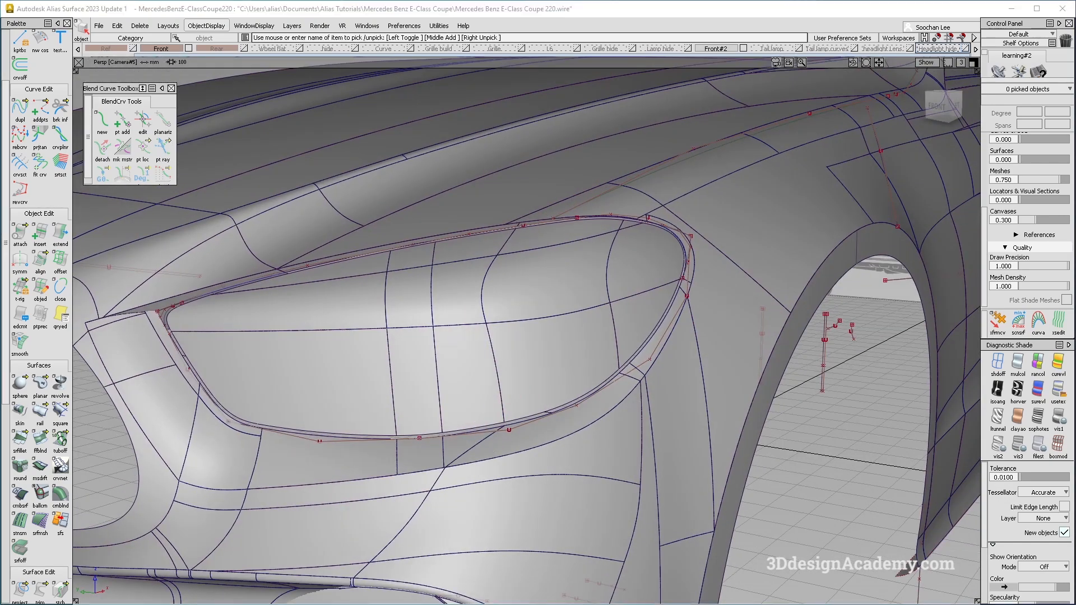
Switch to the Photos viewer, resize the headlight reference photo's window to 1920x1080 and compare it with the modelled lens in Alias
key("alt+Tab")
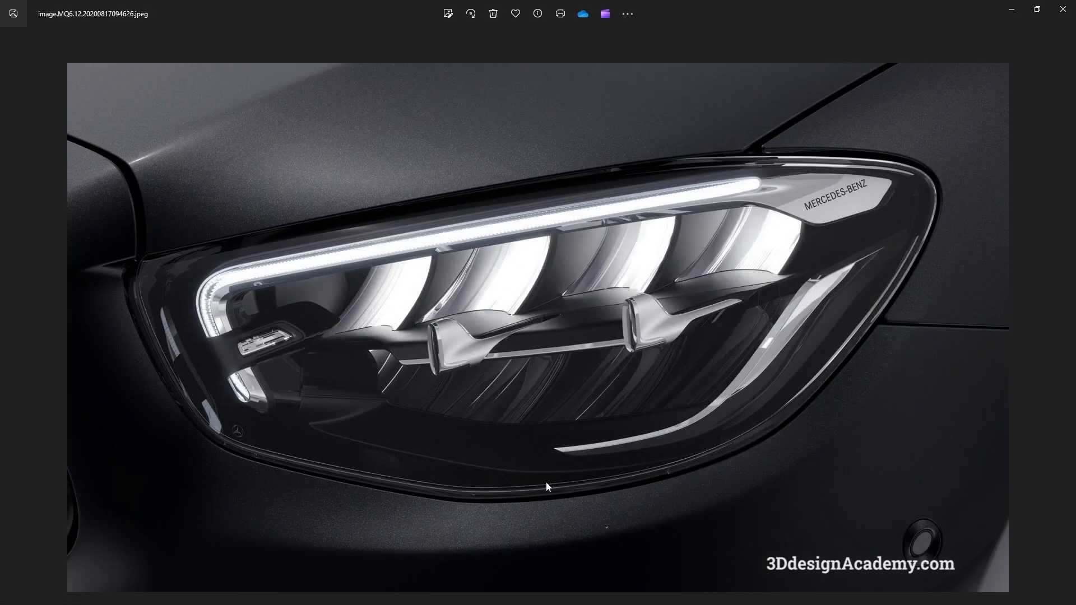
double_click(773, 6)
right_click(927, 224)
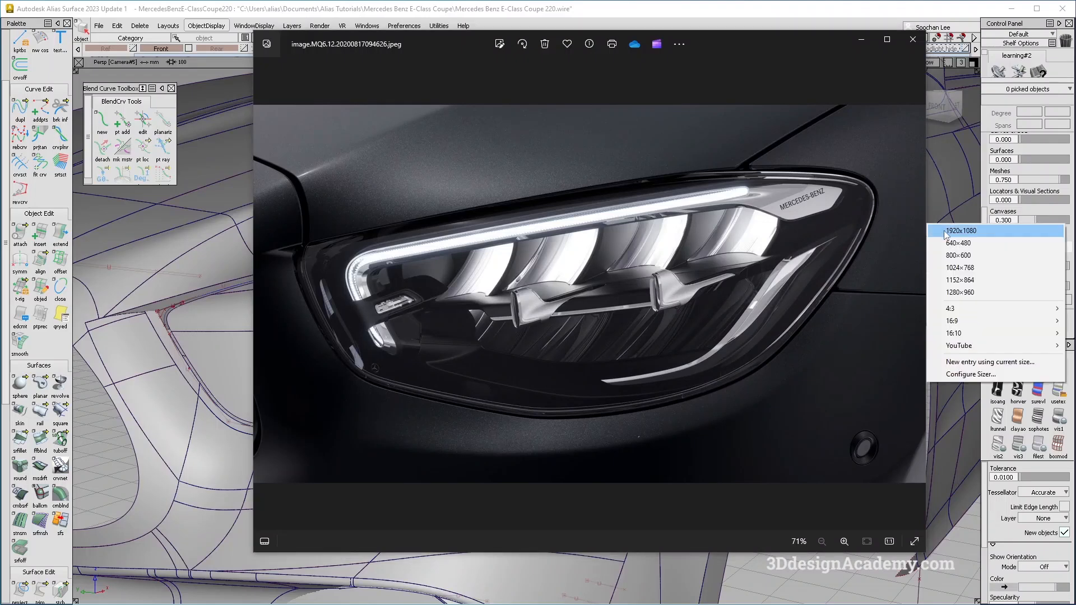
left_click(944, 232)
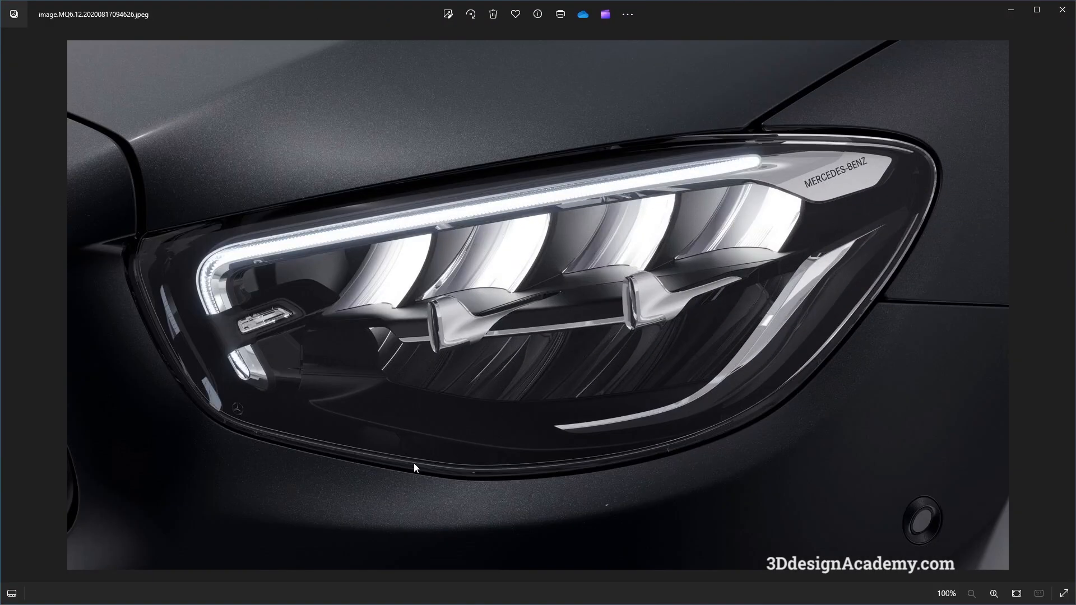
key("alt+Tab")
left_click_drag(509, 465, 519, 440, "alt+shift")
middle_click_drag(519, 439, 586, 443, "alt+shift")
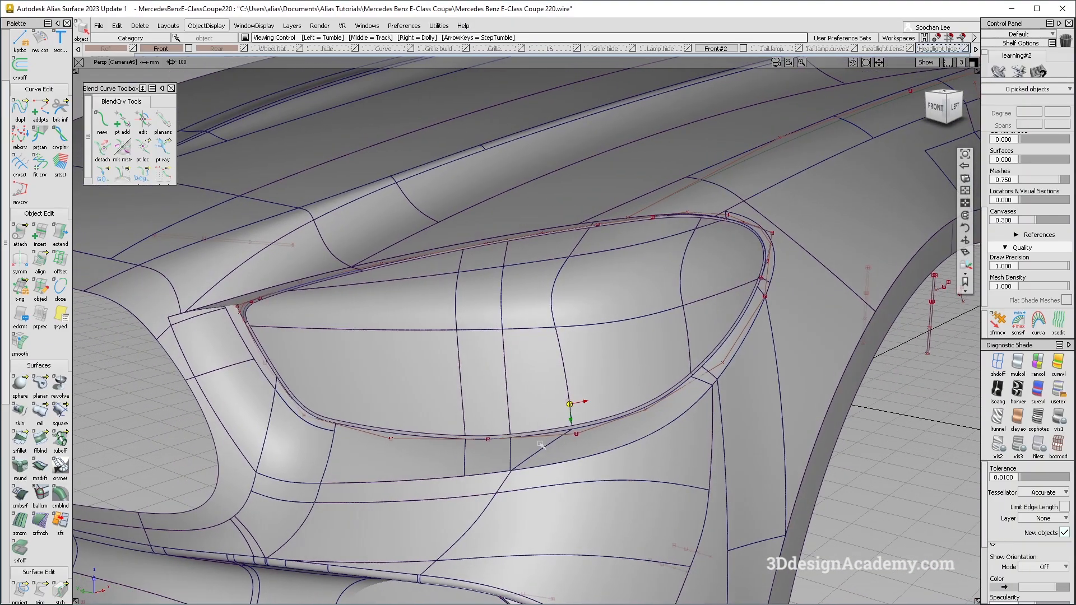
right_click_drag(586, 442, 539, 430, "alt+shift")
left_click_drag(538, 431, 564, 476, "alt+shift")
key("alt+Tab")
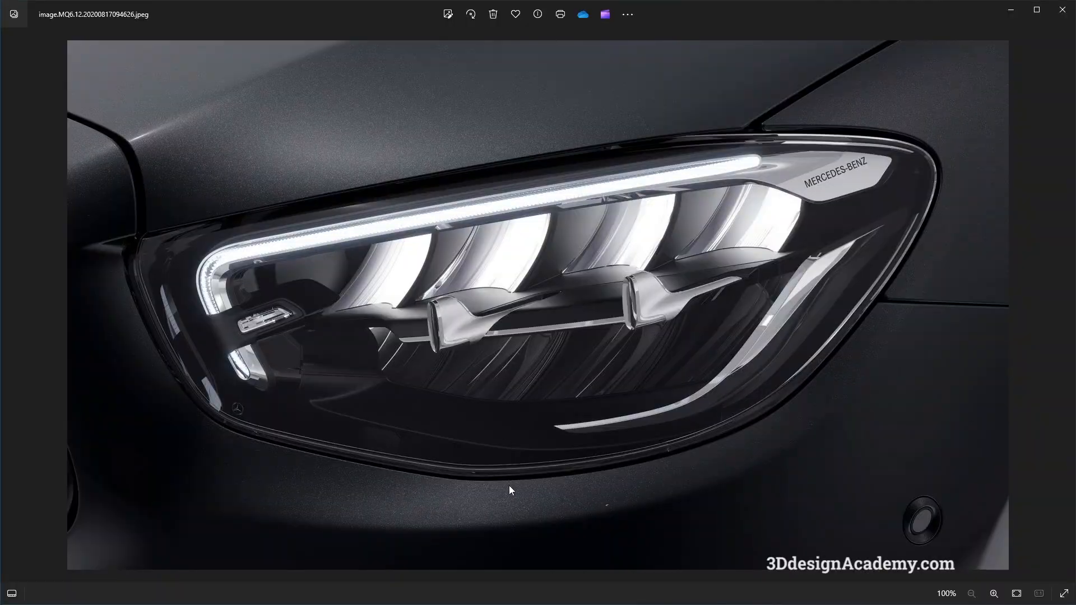
key("alt+Tab")
left_click_drag(509, 486, 524, 492, "alt+shift")
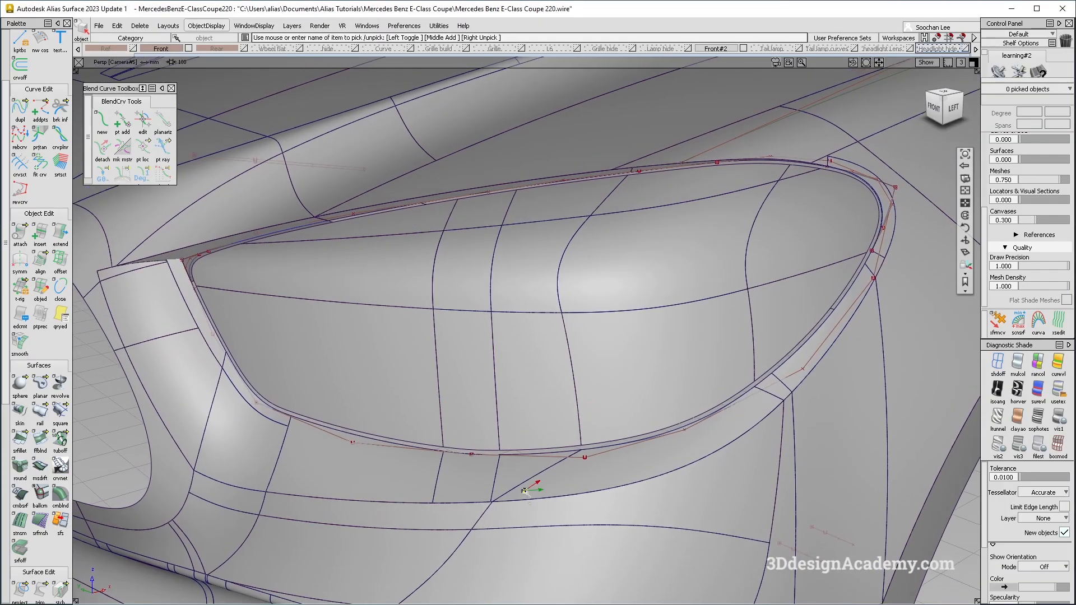
key("alt+Tab")
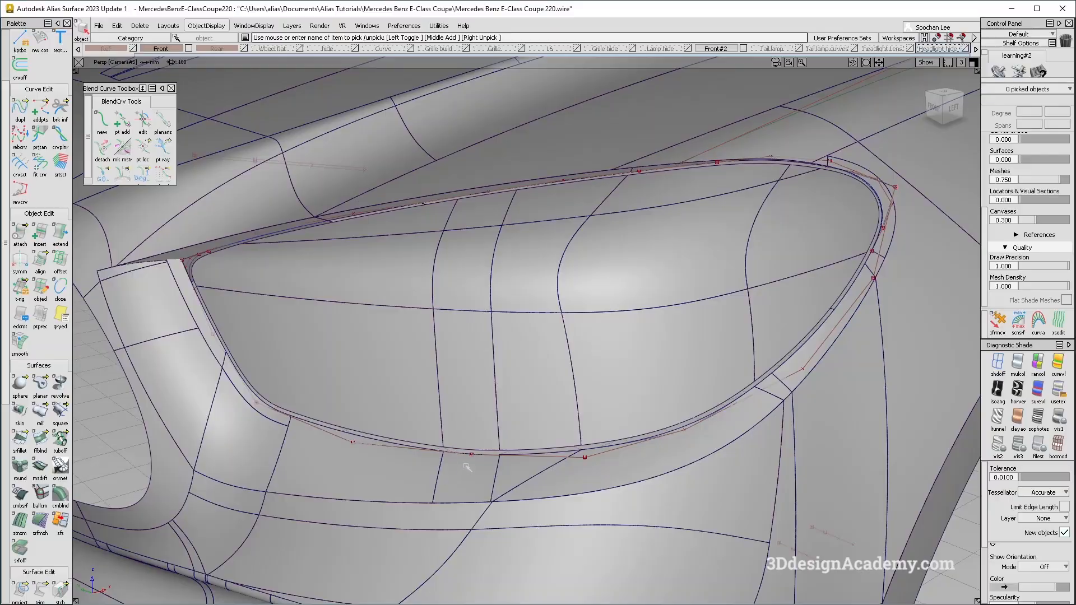
Examine the gap between the lens's edge and the headlight opening along the lower edge, rear end and inner corner
left_click_drag(524, 480, 585, 539, "alt+shift")
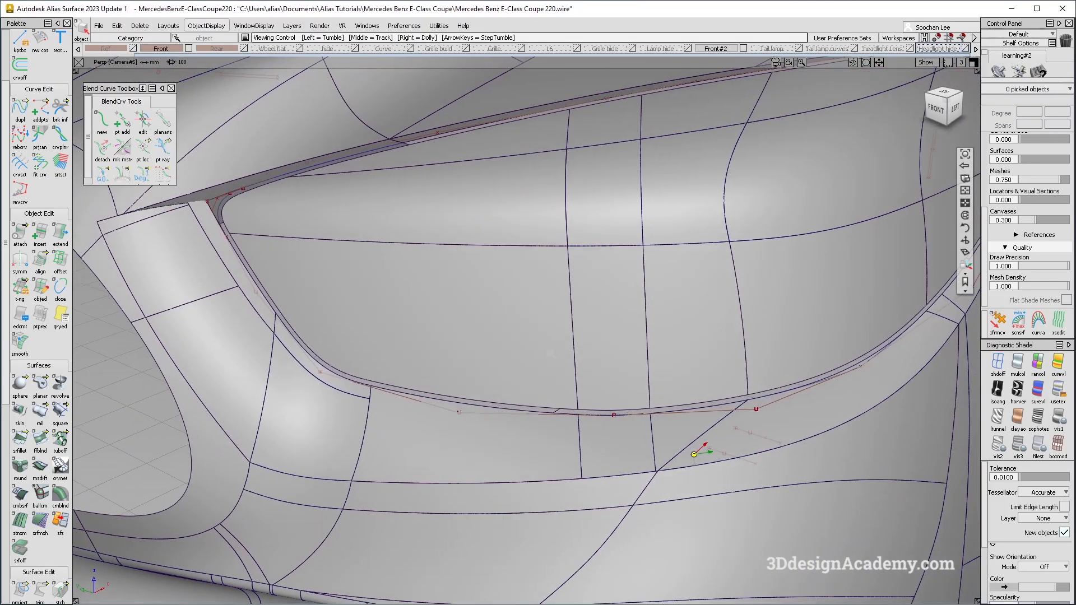
middle_click_drag(550, 354, 513, 425, "alt+shift")
left_click_drag(451, 254, 416, 265, "alt+shift")
middle_click_drag(647, 230, 287, 261, "alt+shift")
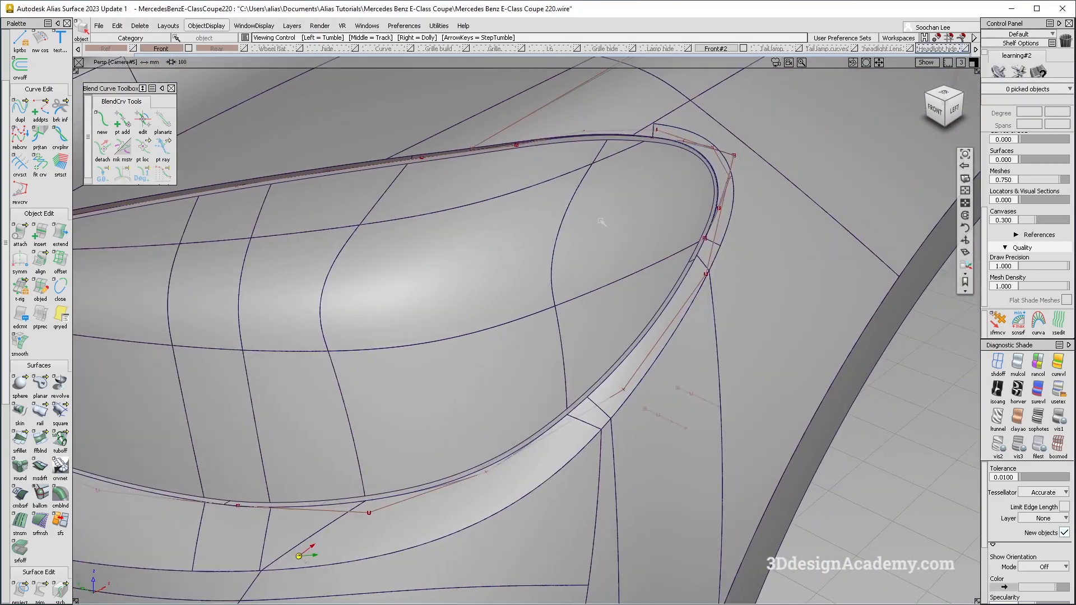
left_click_drag(600, 221, 487, 185, "alt+shift")
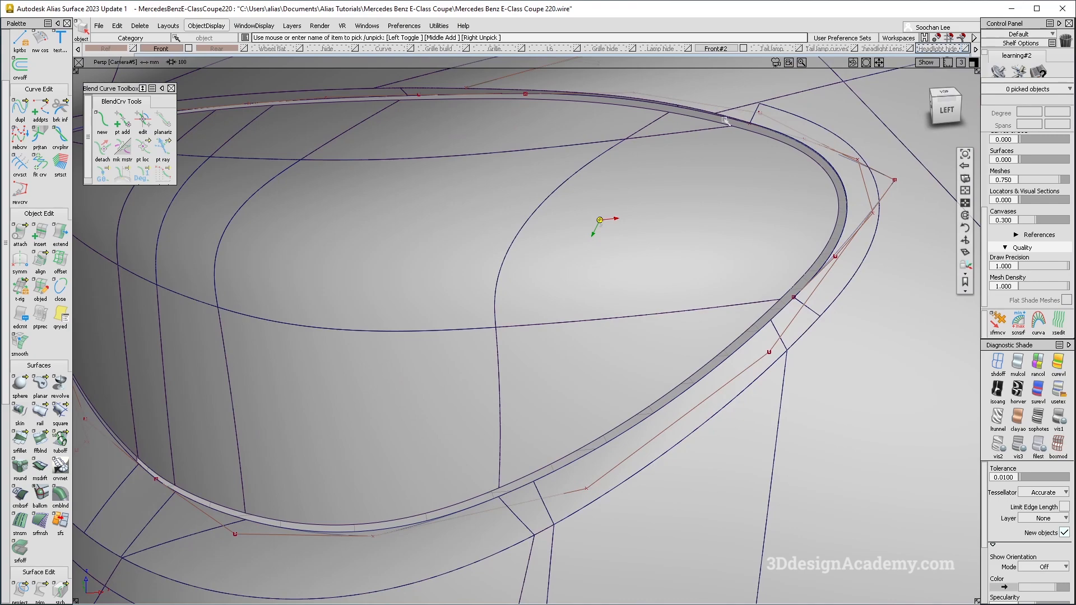
right_click_drag(746, 123, 623, 140, "alt+shift")
middle_click_drag(280, 288, 551, 243, "alt+shift")
left_click_drag(551, 242, 673, 275, "alt+shift")
right_click_drag(449, 280, 606, 281, "alt+shift")
middle_click_drag(606, 280, 619, 259, "alt+shift")
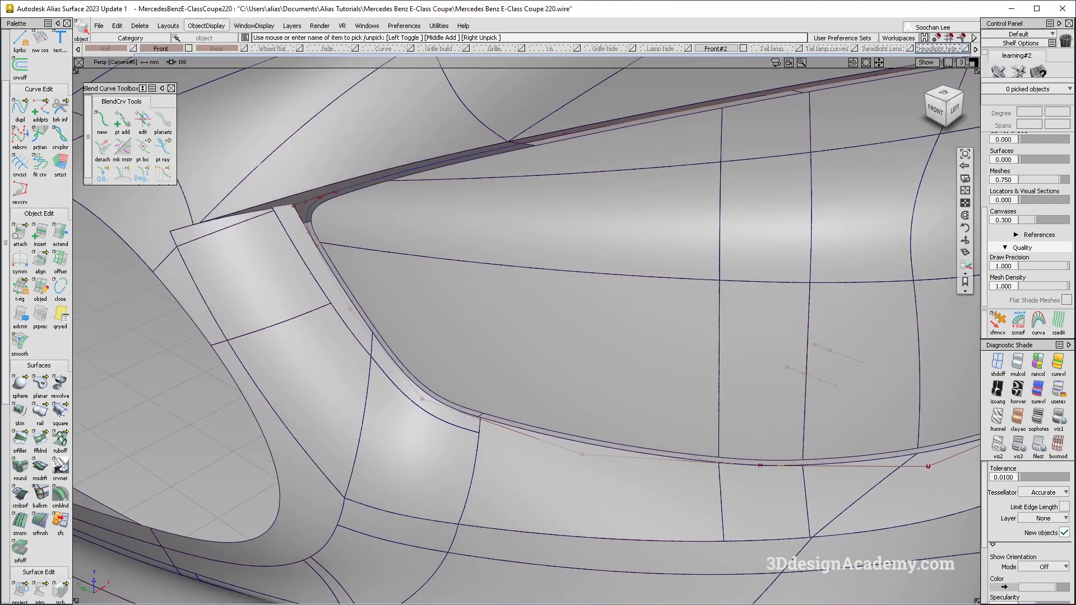
right_click_drag(393, 369, 448, 370, "alt+shift")
mouse_move(395, 373)
left_mouse_down("alt+shift")
mouse_move(495, 378)
mouse_move(472, 384)
left_mouse_up("alt+shift")
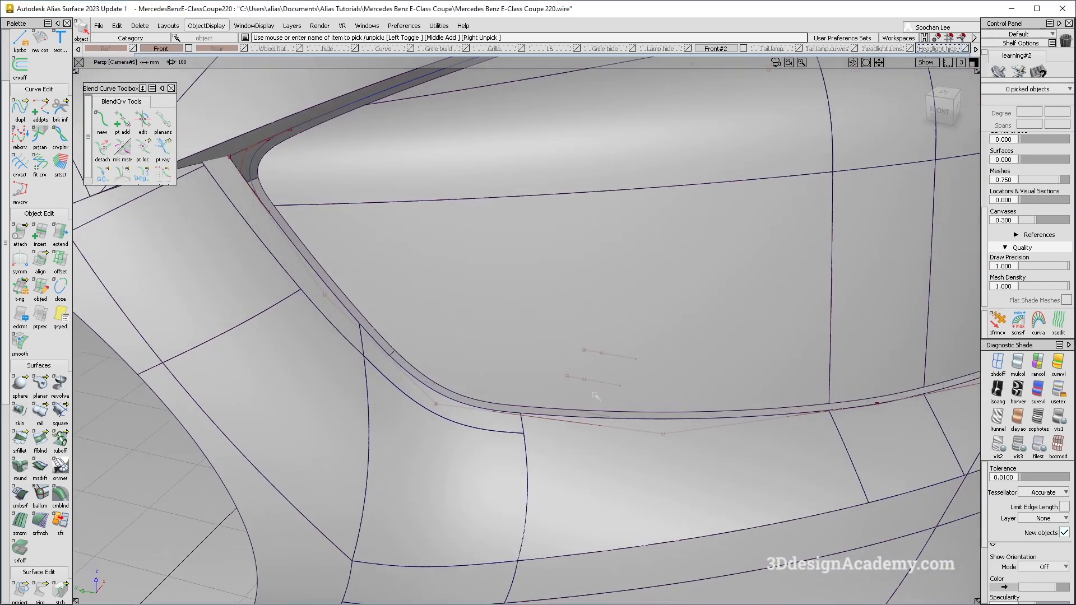
left_click_drag(593, 400, 527, 386, "alt+shift")
middle_click_drag(396, 373, 387, 420, "alt+shift")
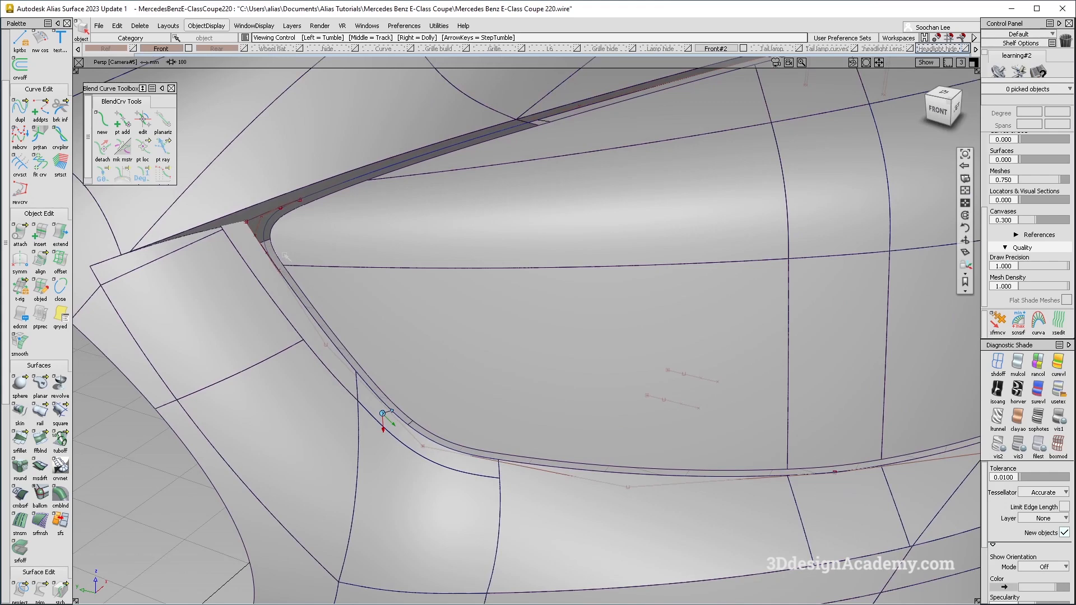
right_click_drag(284, 254, 300, 262, "alt+shift")
left_click_drag(300, 263, 317, 320, "alt+shift")
left_click_drag(324, 365, 300, 275, "ctrl+shift")
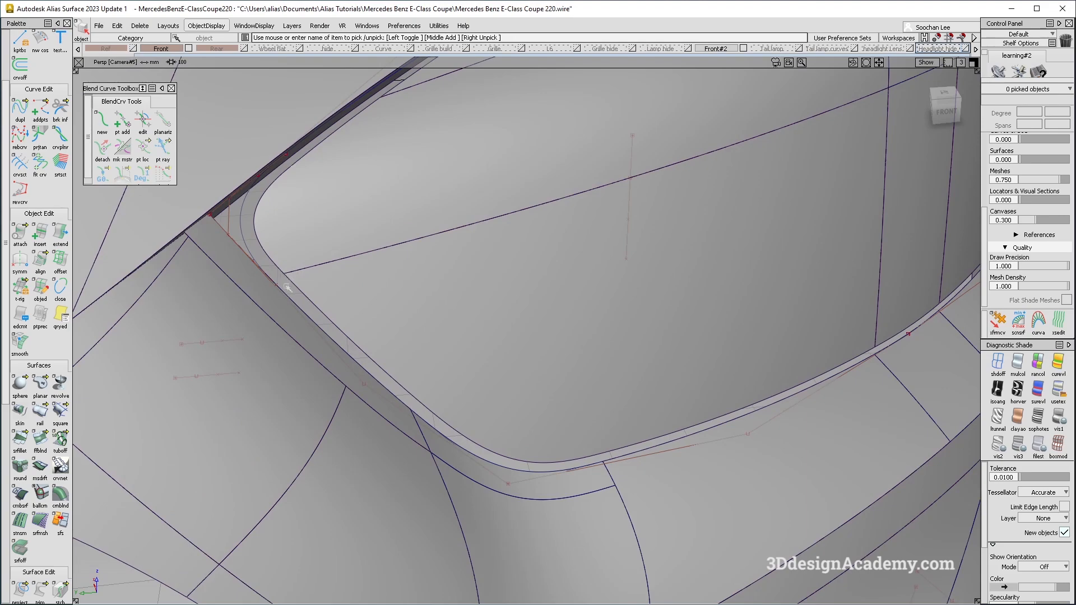
left_click_drag(288, 288, 292, 298, "alt+shift")
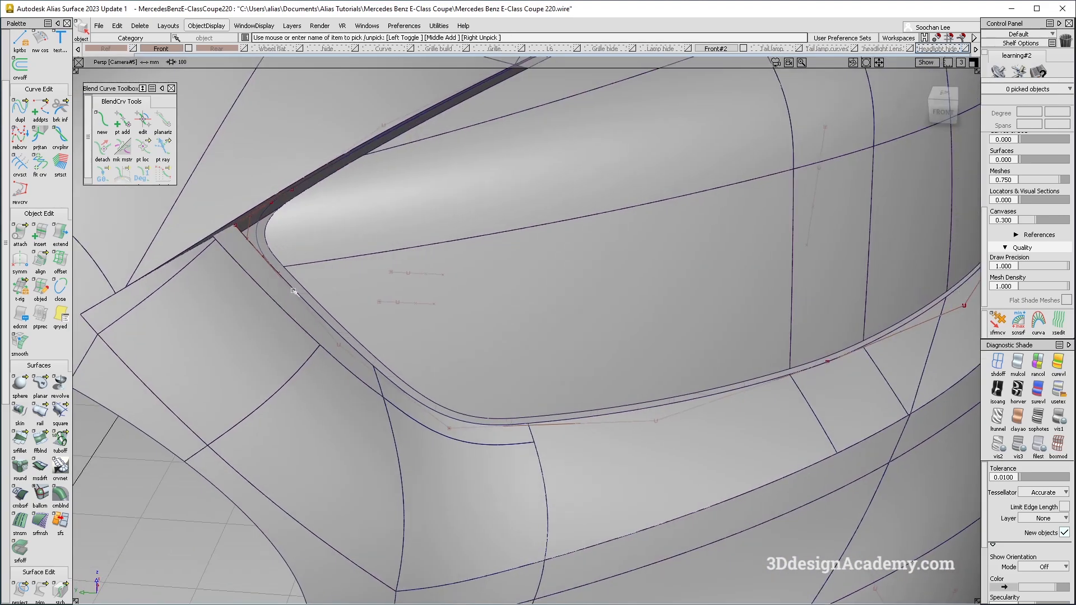
left_click_drag(302, 257, 553, 352, "alt+shift")
middle_click_drag(678, 412, 529, 367, "alt+shift")
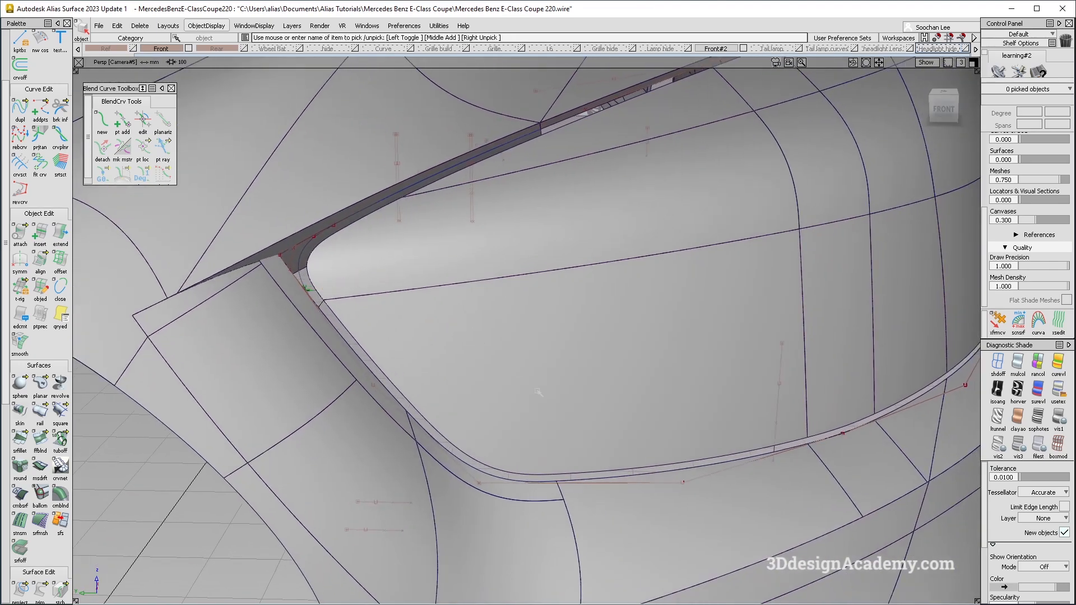
Switch to the headlight photos in the Photos viewer, size the window to 1920x1080 and study the lens's border up close
key("alt+Tab")
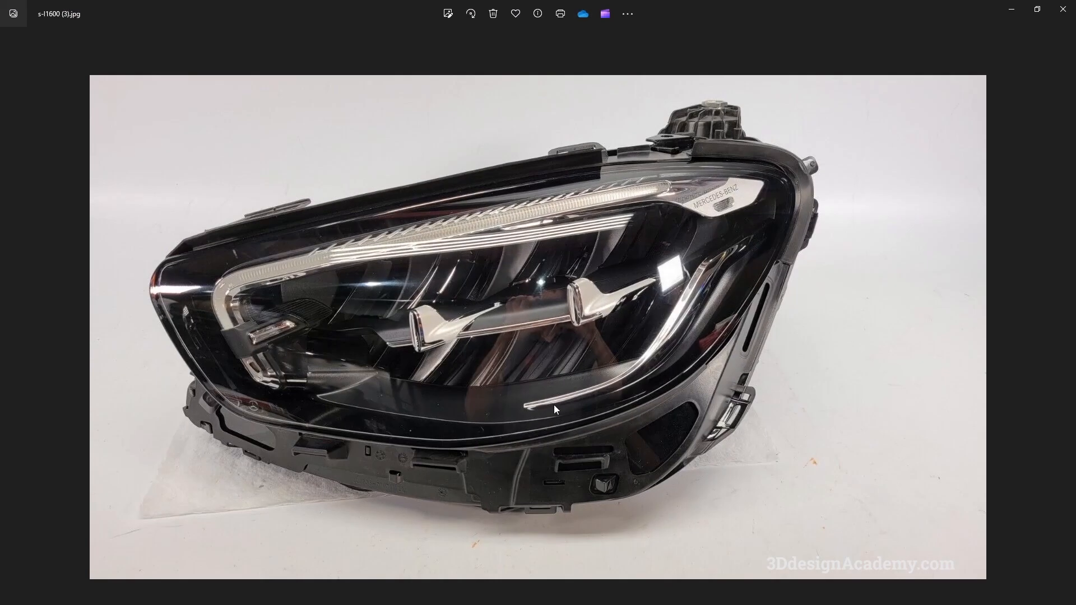
double_click(863, 20)
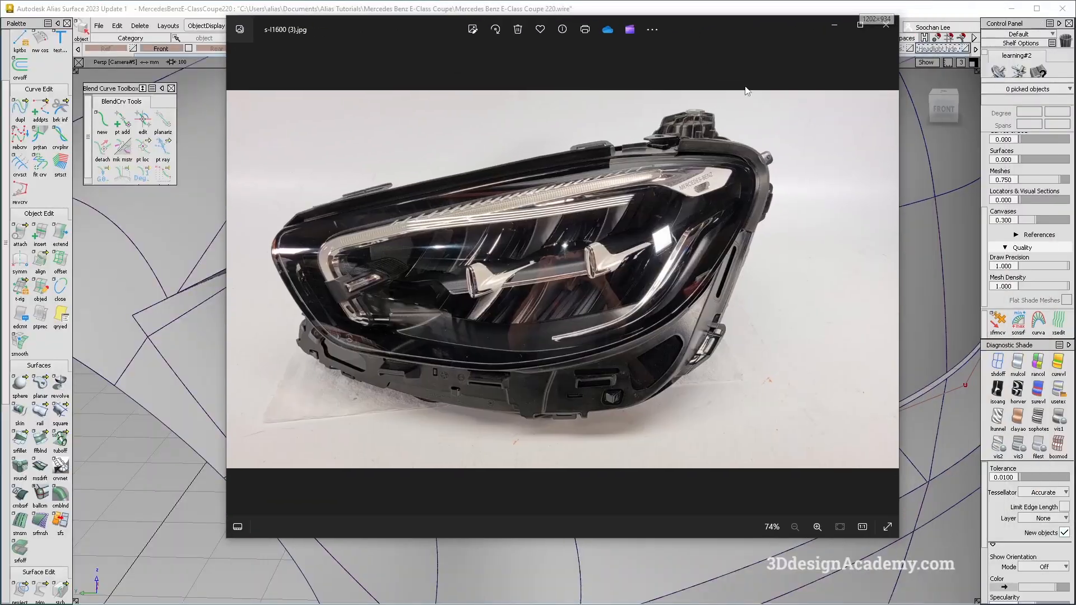
right_click(901, 157)
left_click(934, 164)
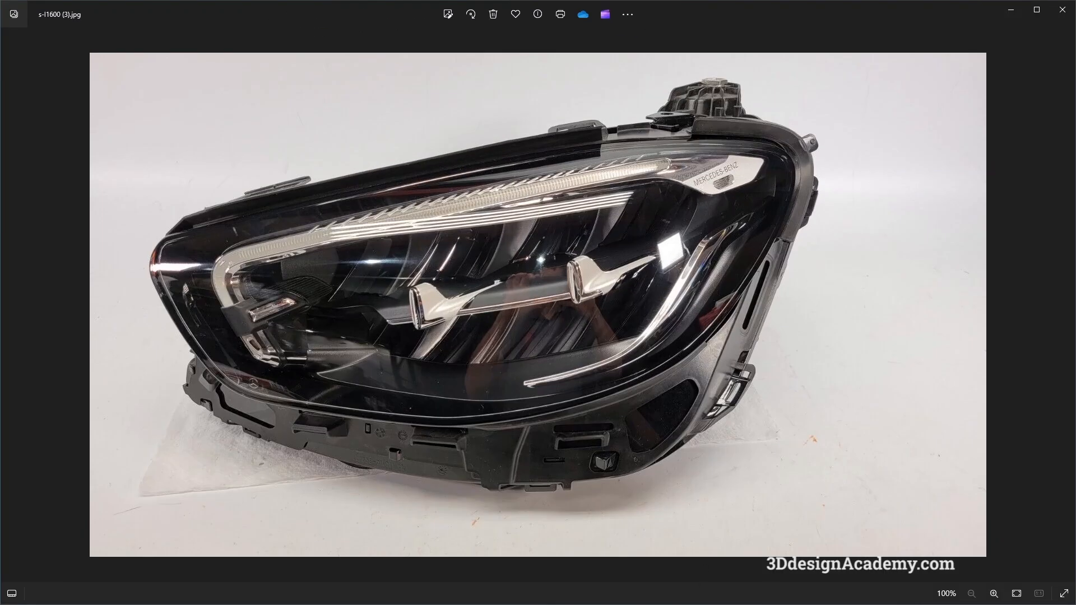
key("Right")
scroll(701, 323, "up", 1)
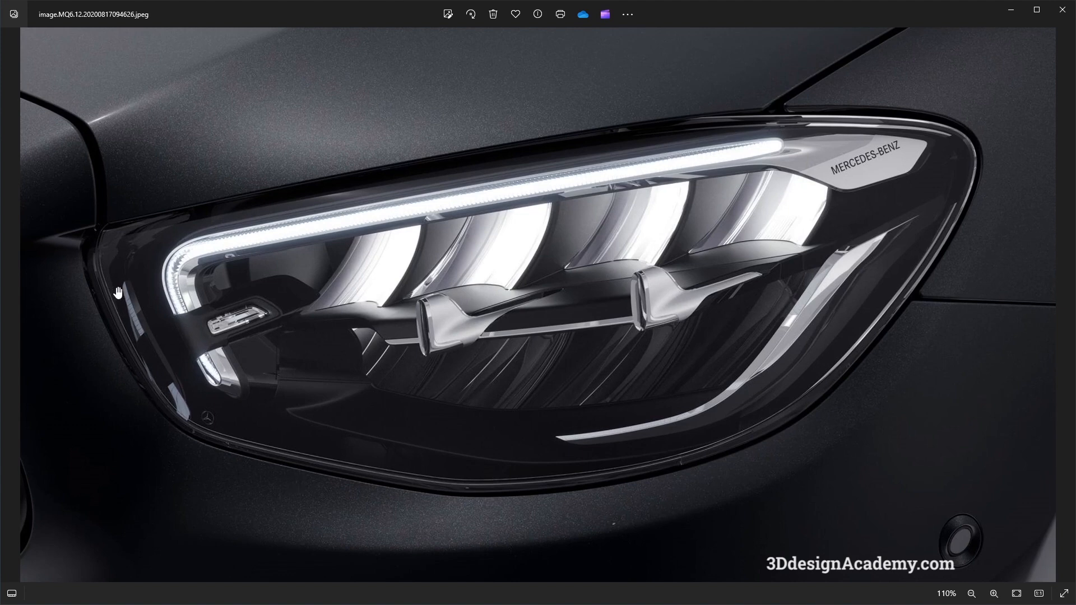
left_click_drag(565, 182, 478, 244)
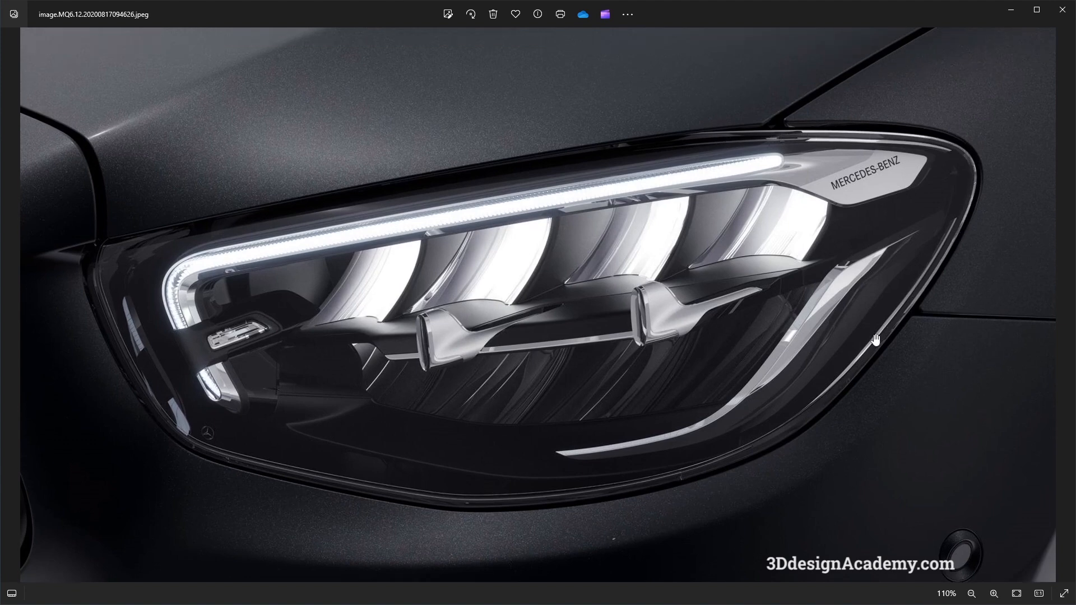
scroll(249, 469, "down", 1)
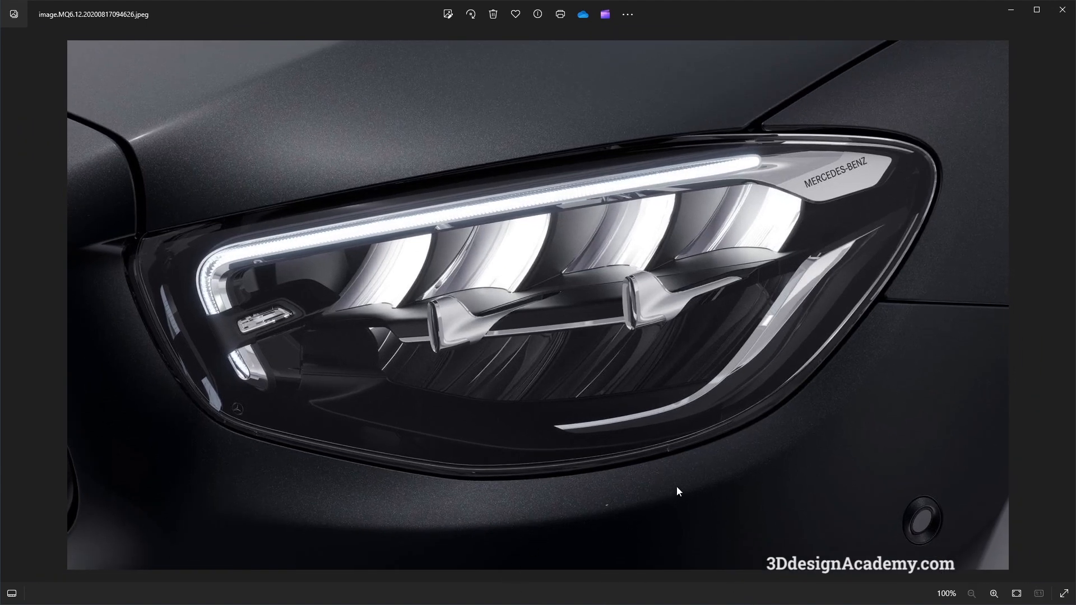
Return to Alias, make the hidden tube around the lens's edge visible again and delete it
key("alt+Tab")
mouse_move(453, 308)
left_mouse_down("alt+shift")
mouse_move(519, 308)
mouse_move(471, 308)
left_mouse_up("alt+shift")
right_click_drag(470, 307, 540, 310, "alt+shift")
middle_click_drag(541, 310, 487, 324, "alt+shift")
left_click_drag(445, 388, 427, 254, "ctrl+shift")
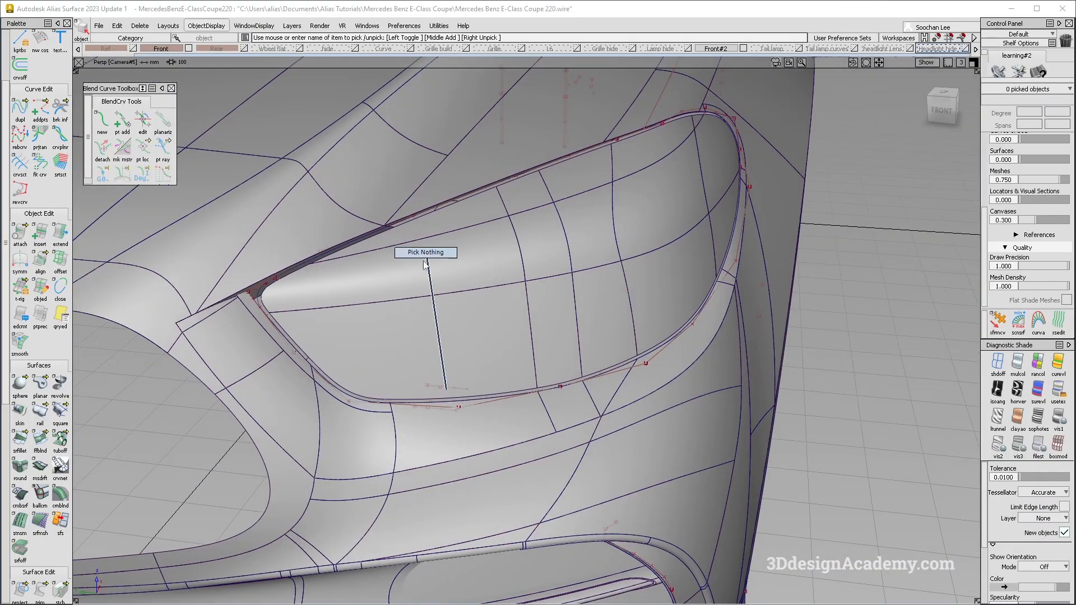
left_click_drag(521, 132, 485, 161, "alt+shift")
left_click(439, 281)
left_click_drag(439, 280, 432, 213, "ctrl+shift")
left_click(207, 26)
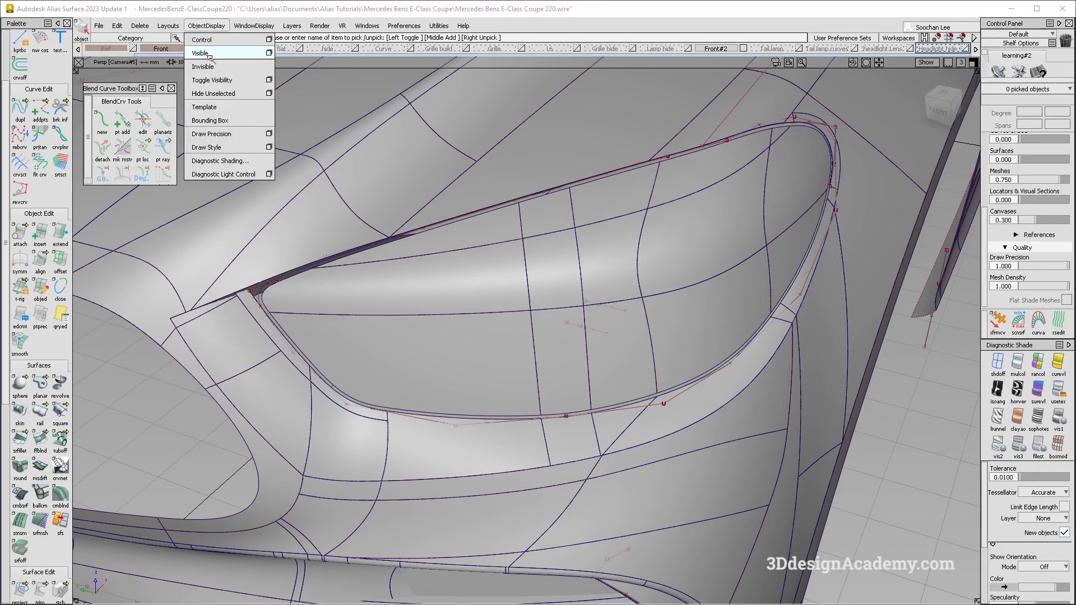
left_click(205, 52)
right_click_drag(294, 287, 313, 242, "alt+shift")
left_click(312, 245)
key("Delete")
key("Return")
Isolate the headlight lens surfaces by hiding all unselected objects, and clear the selection
left_click_drag(437, 199, 427, 306, "ctrl+shift")
left_click(428, 306)
left_click(206, 26)
left_click(209, 92)
left_click_drag(336, 360, 260, 125, "ctrl+shift")
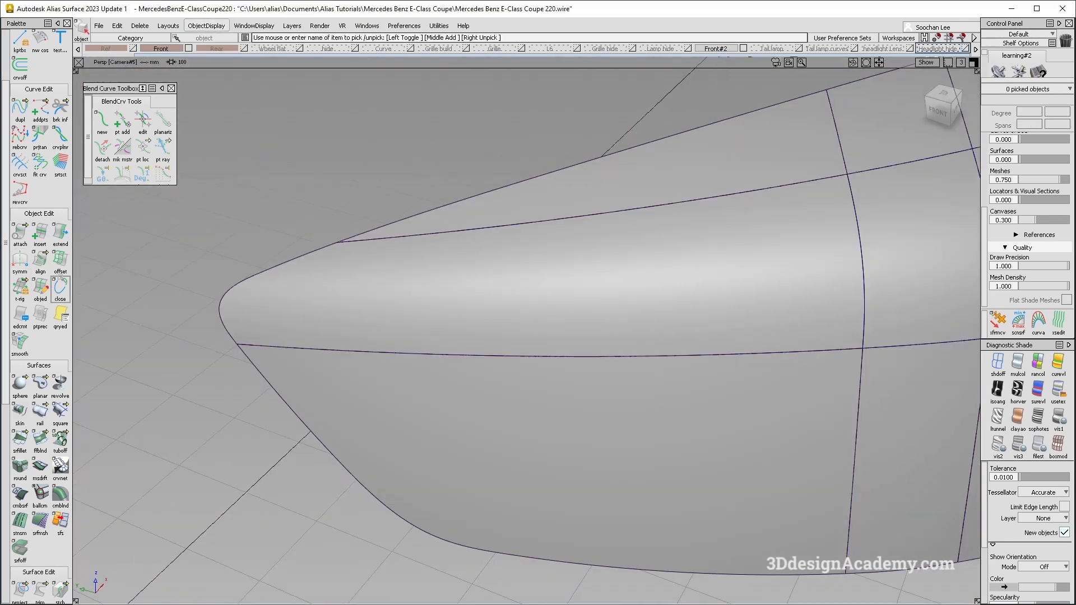
Run Tubular Offset along the lens's outer edge with radius 3 and Automatic trimming, and remove the generated tube
left_click(61, 440)
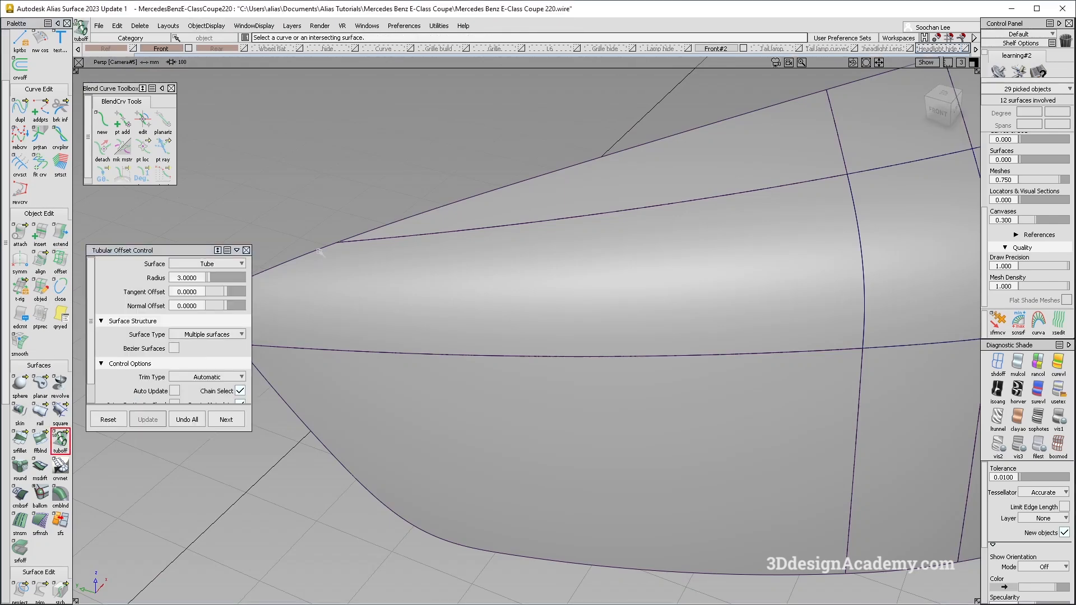
left_click(319, 250)
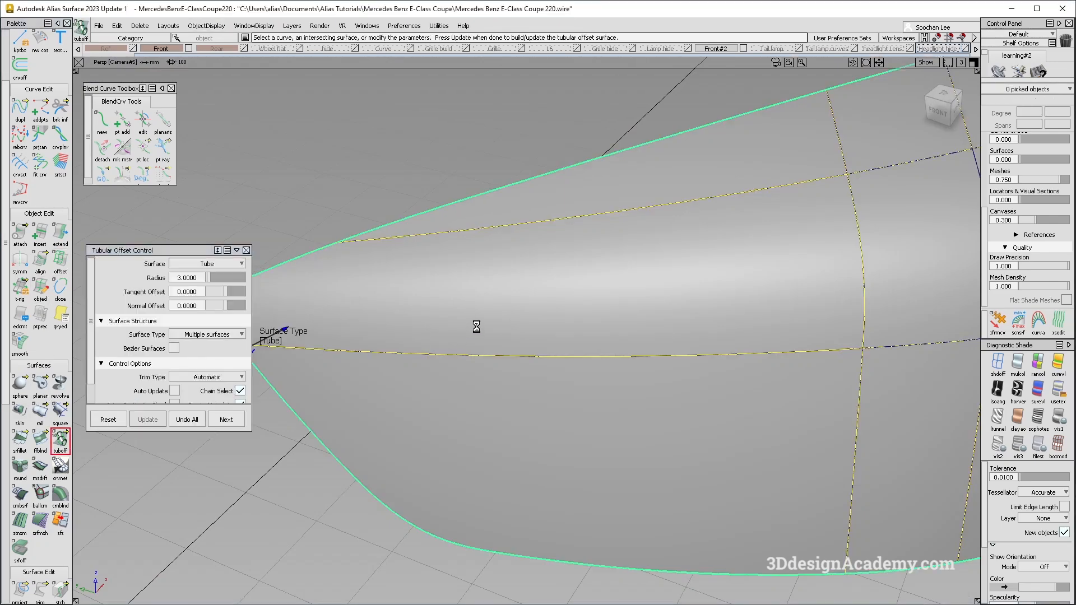
scroll(242, 352, "down", 1)
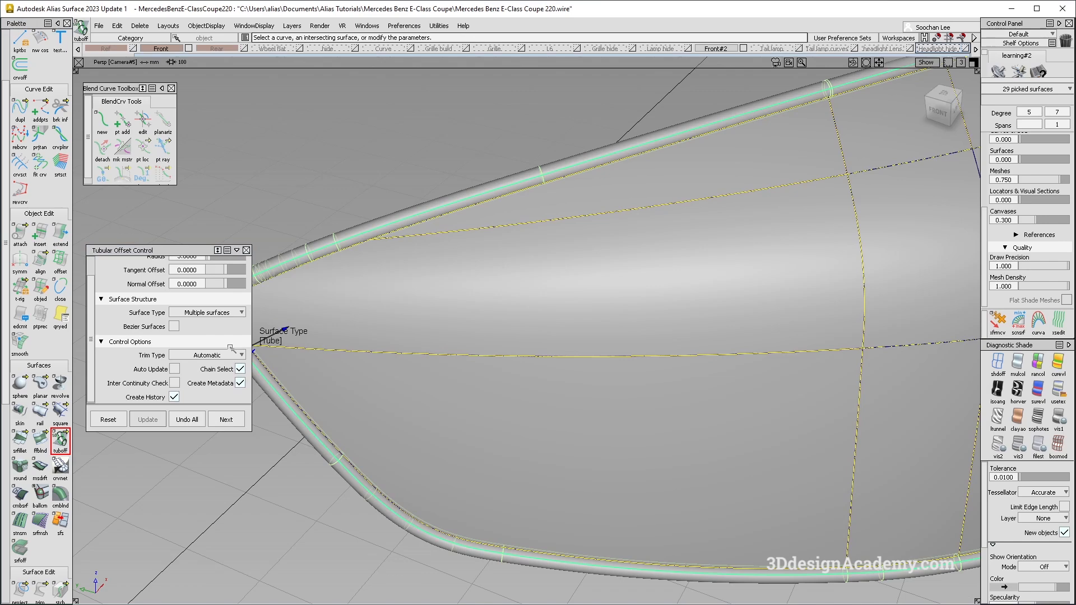
left_click(224, 355)
key("ctrl+z")
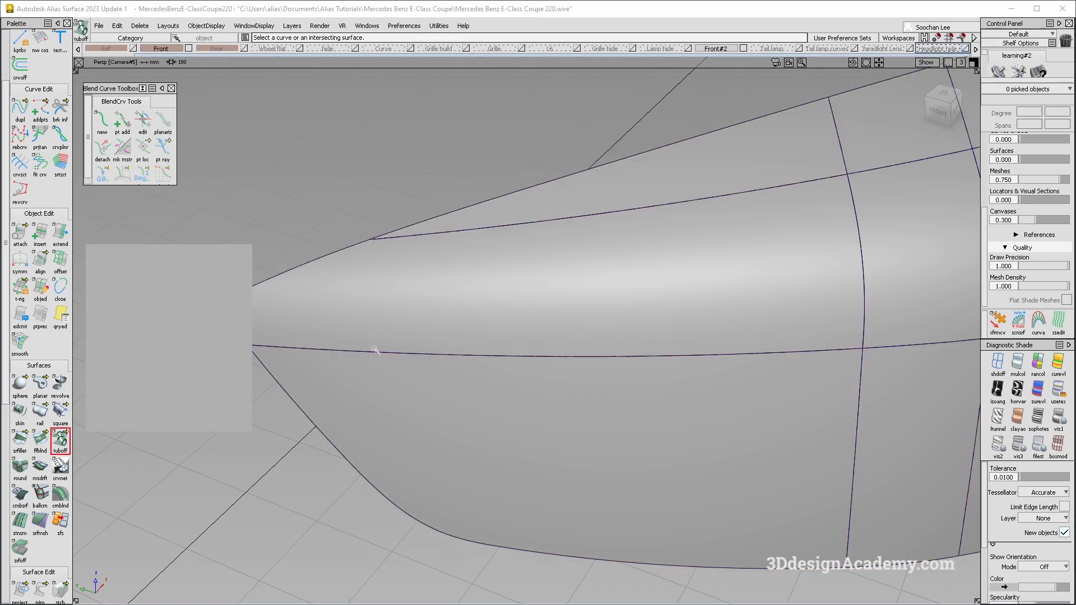
left_click(246, 250)
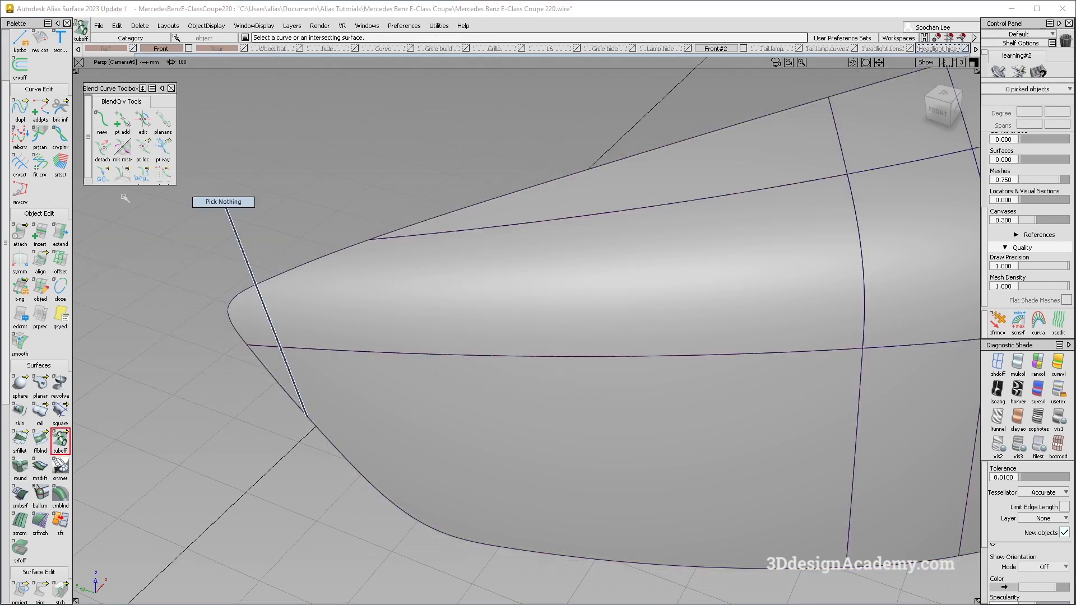
Untrim the lens surfaces around the outer border, from the inner corner past the rear end to the lower edge
scroll(42, 538, "down", 2)
left_click_drag(44, 542, 83, 534)
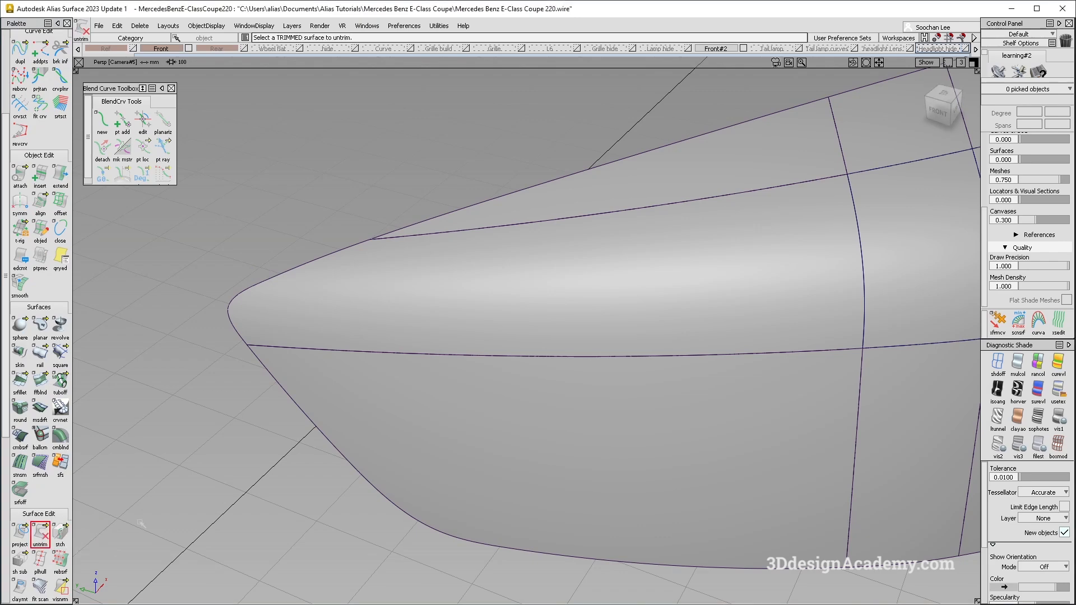
left_click(470, 411)
left_click(494, 291)
left_click(588, 194)
middle_click_drag(631, 200, 514, 231, "alt+shift")
left_click(781, 154)
left_click(875, 120)
right_click_drag(876, 124, 802, 202, "alt+shift")
middle_click_drag(802, 202, 617, 227, "alt+shift")
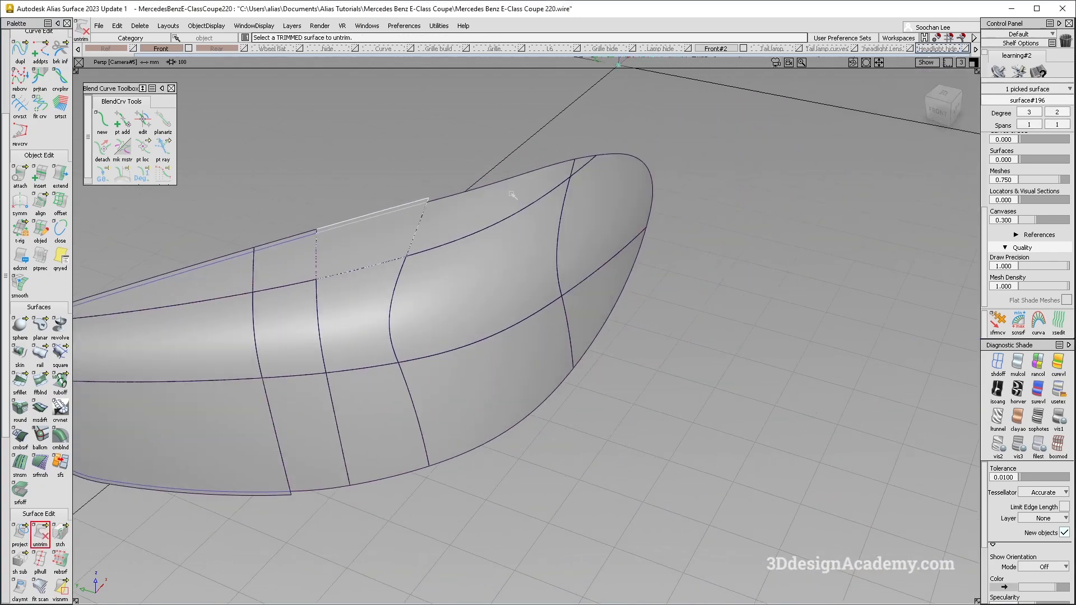
left_click(516, 386)
middle_click_drag(449, 420, 505, 394, "alt+shift")
middle_click_drag(433, 421, 524, 481, "alt+shift")
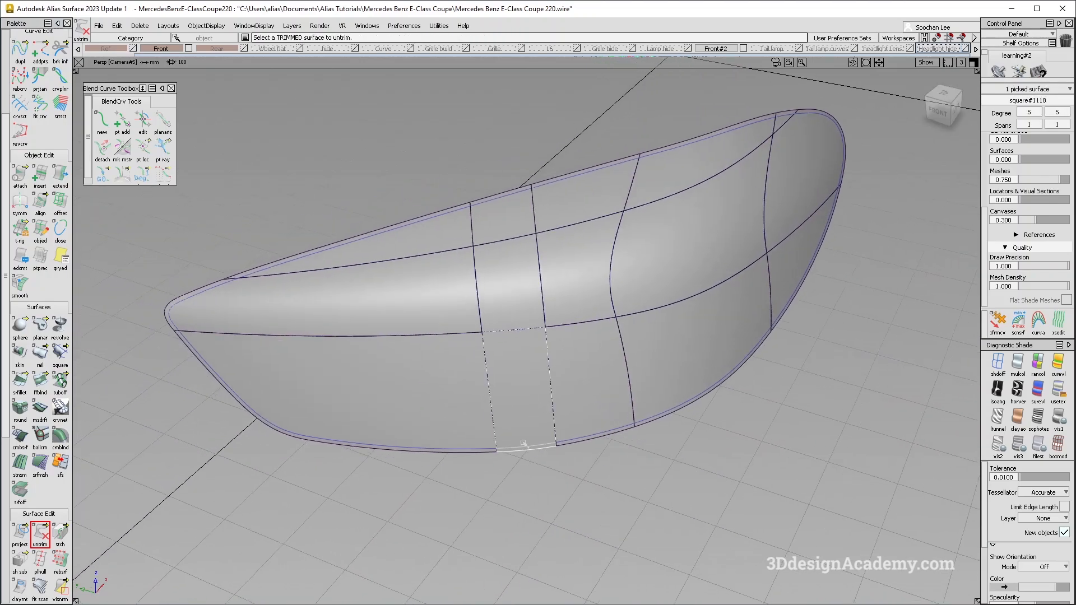
Make the hidden body surfaces visible again and examine how the lens's inner corner meets the surrounding panels
left_click_drag(267, 322, 238, 306, "alt+shift")
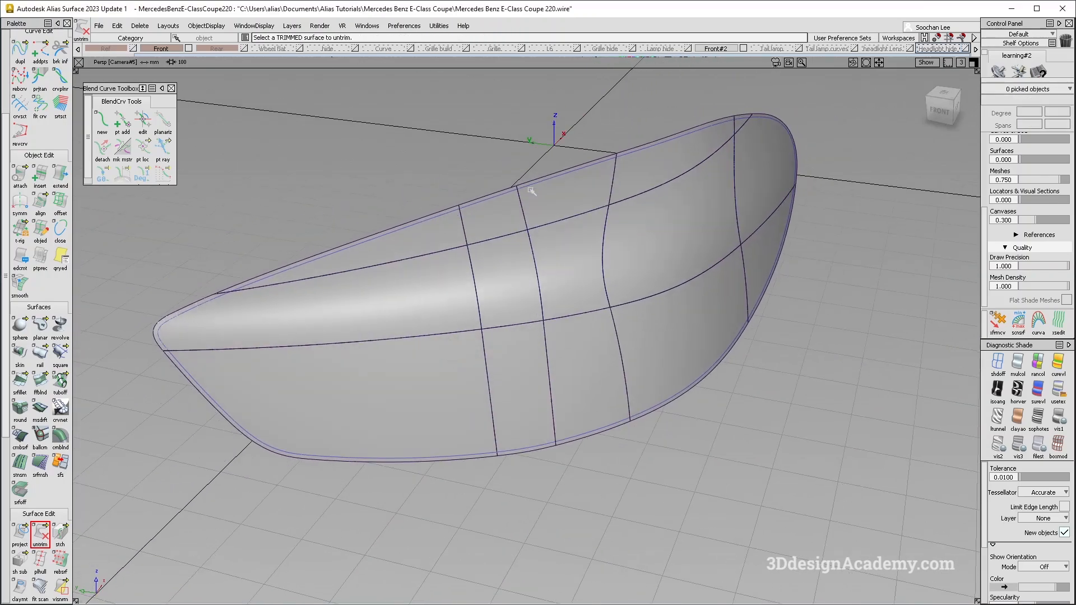
left_click_drag(639, 157, 609, 182, "alt+shift")
left_click(208, 26)
left_click(212, 55)
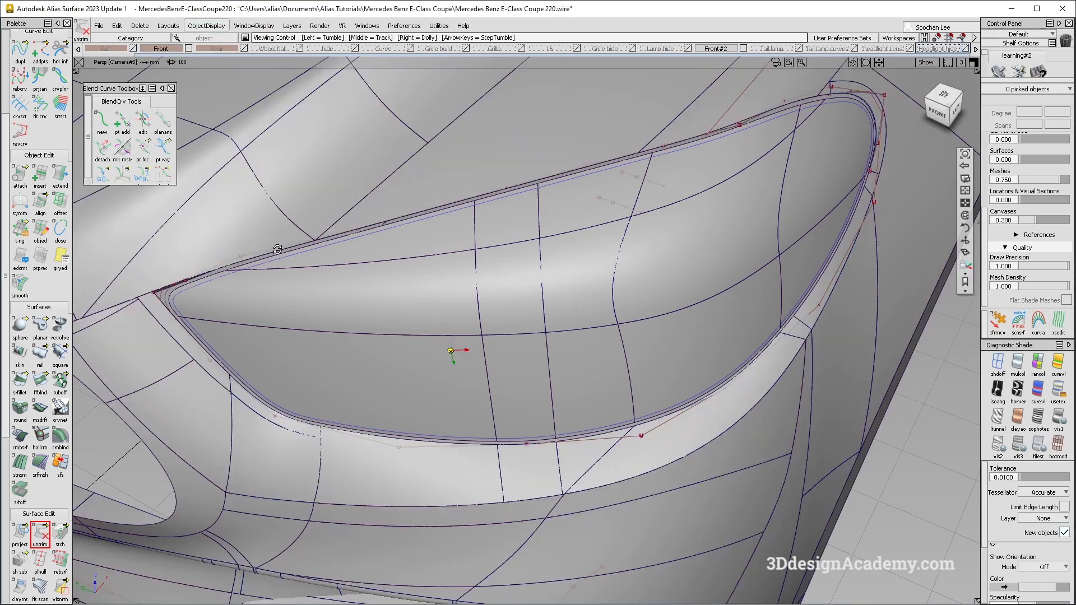
left_click_drag(452, 367, 512, 295, "alt+shift")
right_click_drag(394, 284, 447, 339, "alt+shift")
left_click_drag(446, 339, 398, 352, "alt+shift")
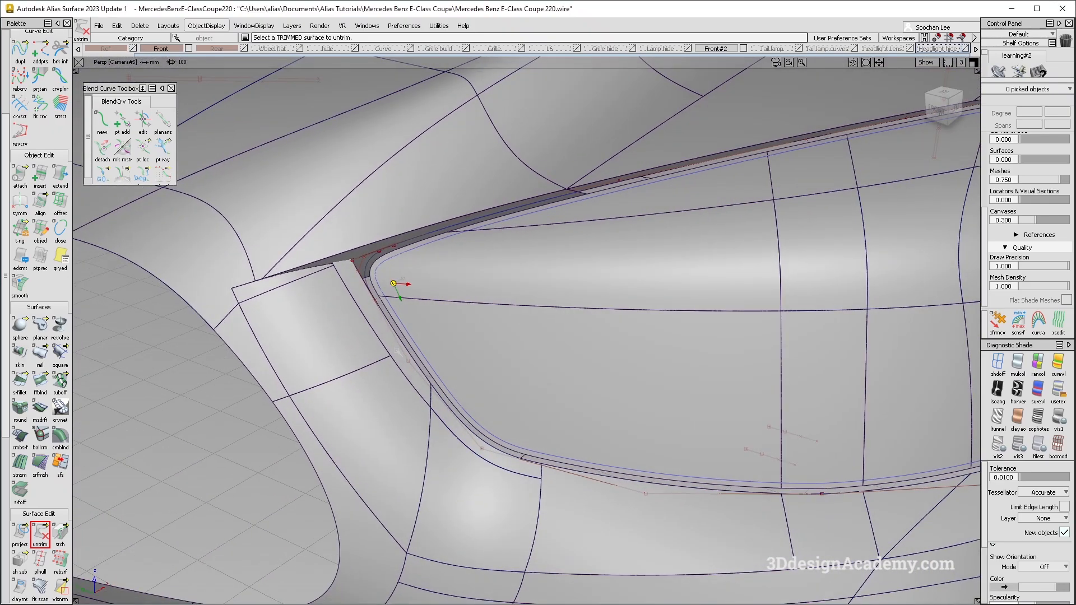
right_click_drag(442, 332, 392, 238, "alt+shift")
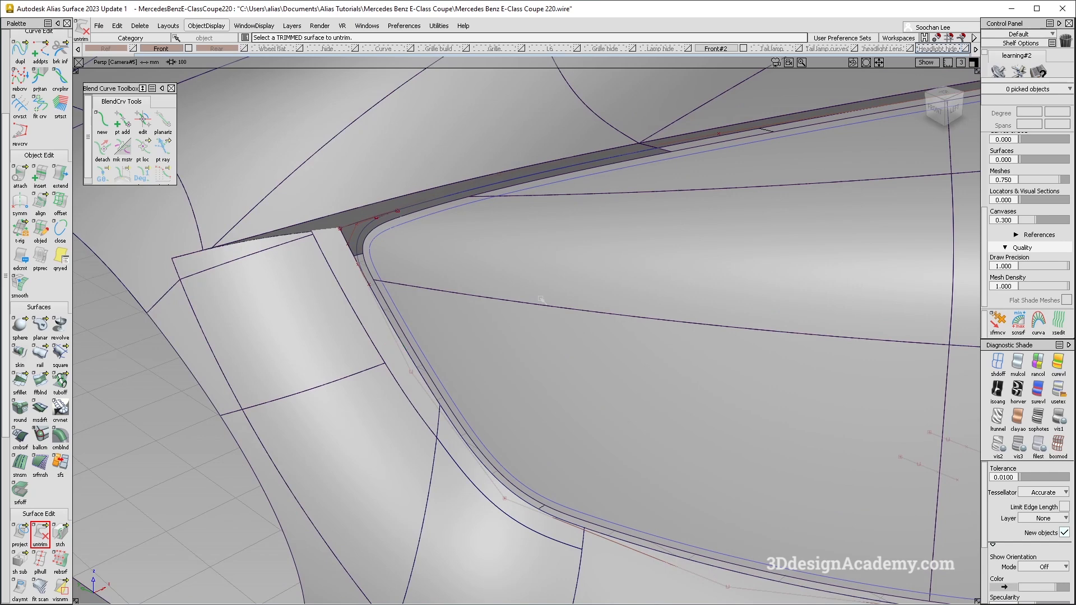
left_click_drag(541, 300, 425, 324, "alt+shift")
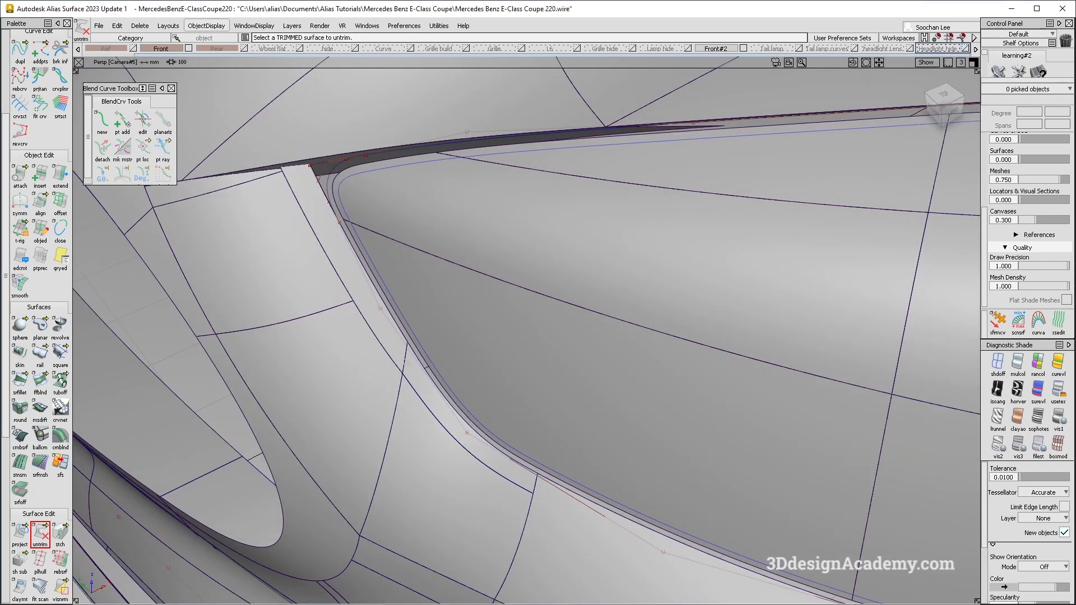
Isolate the lens surfaces together with the border curves around them by hiding all other objects
left_click_drag(533, 191, 505, 297, "ctrl+shift")
left_click(495, 346)
right_click_drag(495, 346, 475, 320, "alt+shift")
left_click_drag(475, 320, 521, 202, "ctrl+shift")
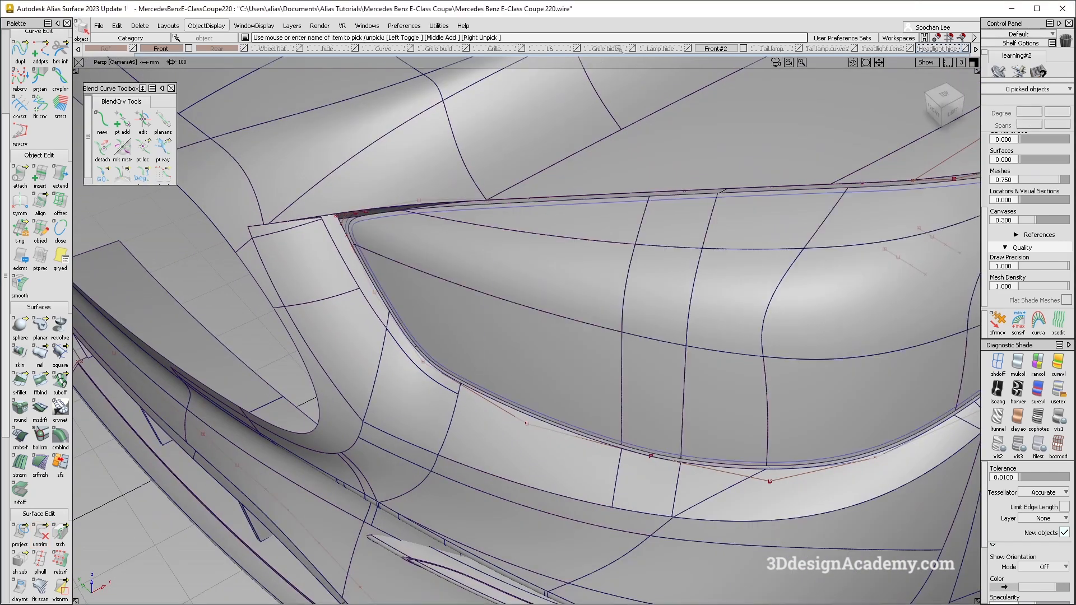
left_click_drag(493, 314, 359, 203, "alt+shift")
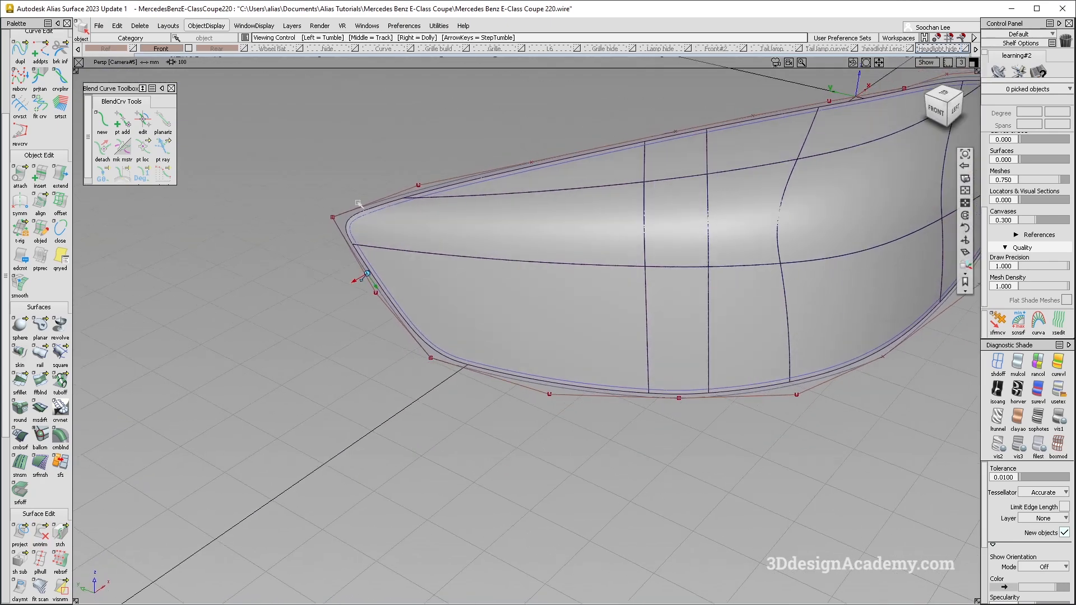
left_click_drag(493, 192, 486, 197, "alt+shift")
left_click_drag(422, 270, 370, 298, "ctrl+shift")
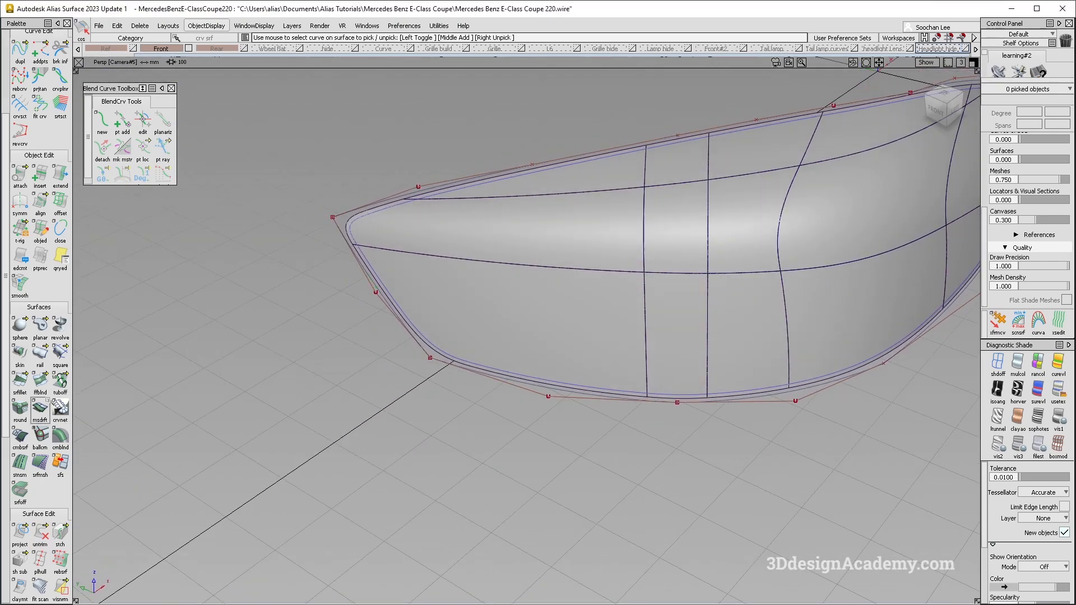
Build a Multi-surface Draft along the X vector from the inner and lower border curves, with a length of about 202 mm
left_click(39, 407)
left_click(441, 363)
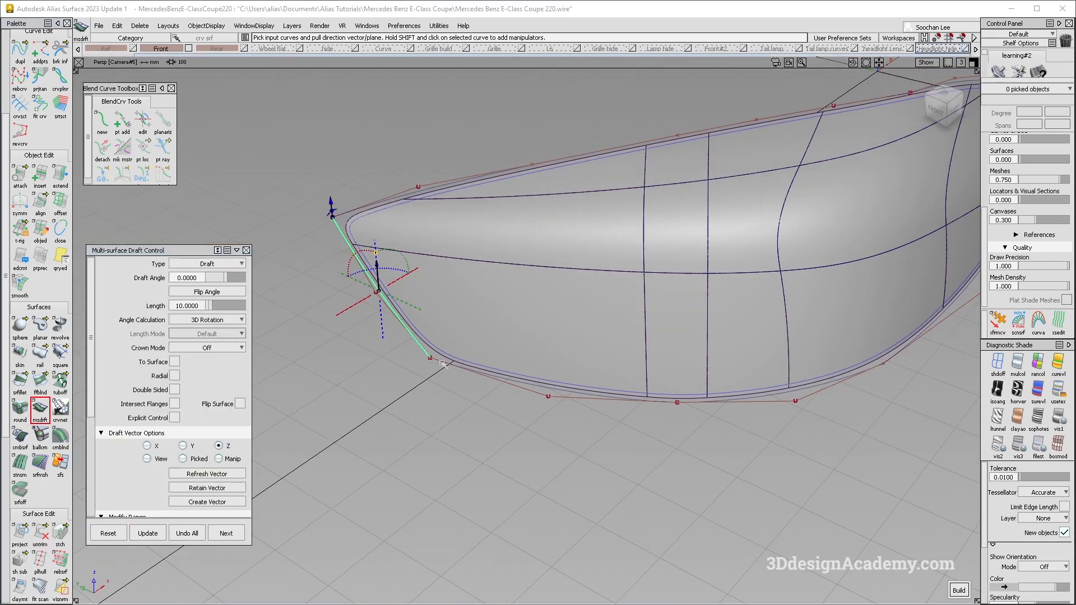
left_click_drag(721, 387, 462, 418, "alt+shift")
left_click(461, 418)
middle_click_drag(243, 195, 286, 184, "alt+shift")
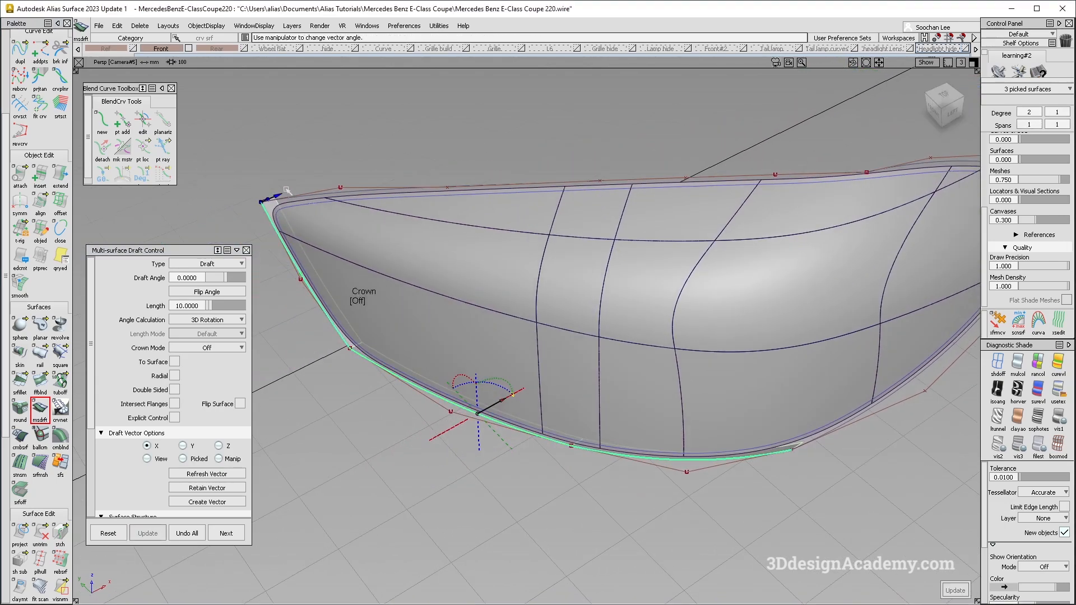
left_click_drag(279, 198, 497, 134)
Check the draft surfaces in the front view and set their draft angle to -3 so they lean inward
left_click_drag(552, 158, 607, 236, "alt+shift")
left_click(939, 109)
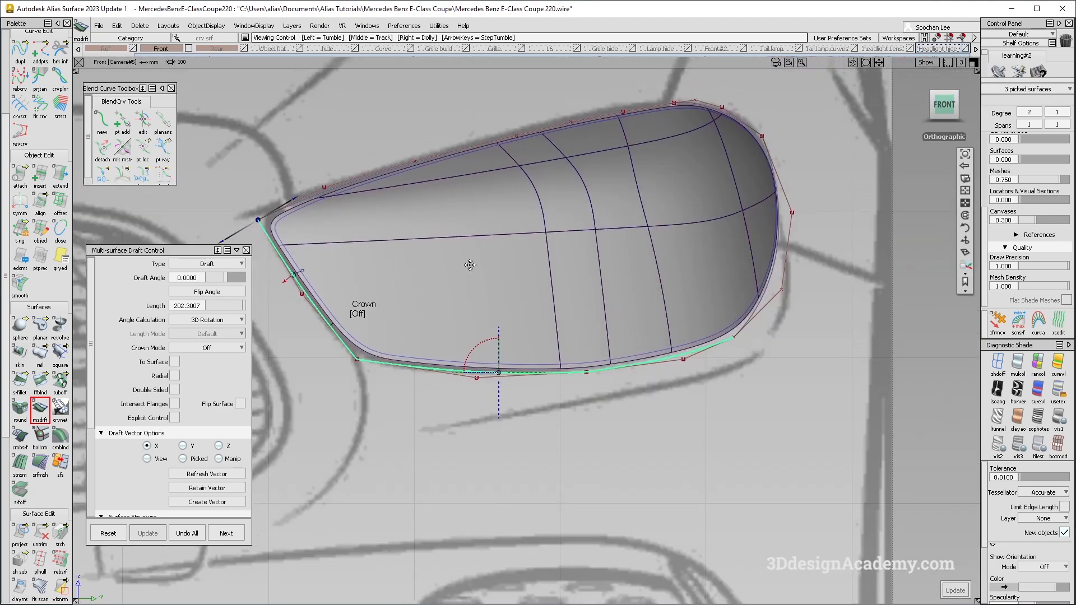
left_click(181, 278)
type("3")
key("Return")
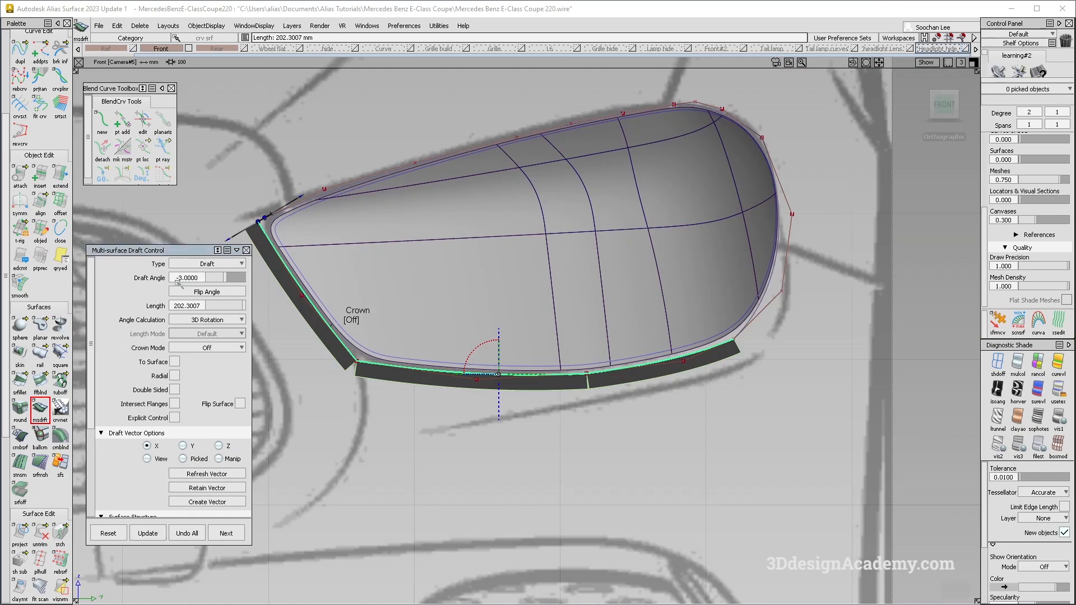
key("Return")
key("shift+alt")
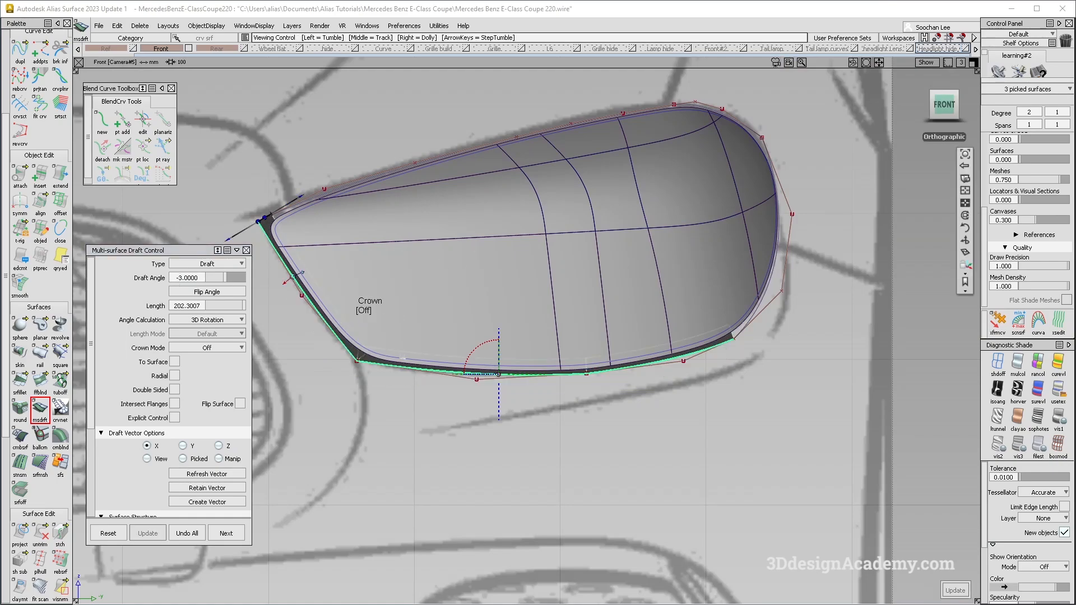
Finish the draft and make the hidden surrounding body surfaces visible again
left_click_drag(673, 277, 584, 406, "alt+shift")
left_click_drag(583, 406, 569, 259, "ctrl+shift")
left_click_drag(790, 341, 507, 334, "alt+shift")
middle_click_drag(507, 333, 568, 349, "alt+shift")
left_click(206, 26)
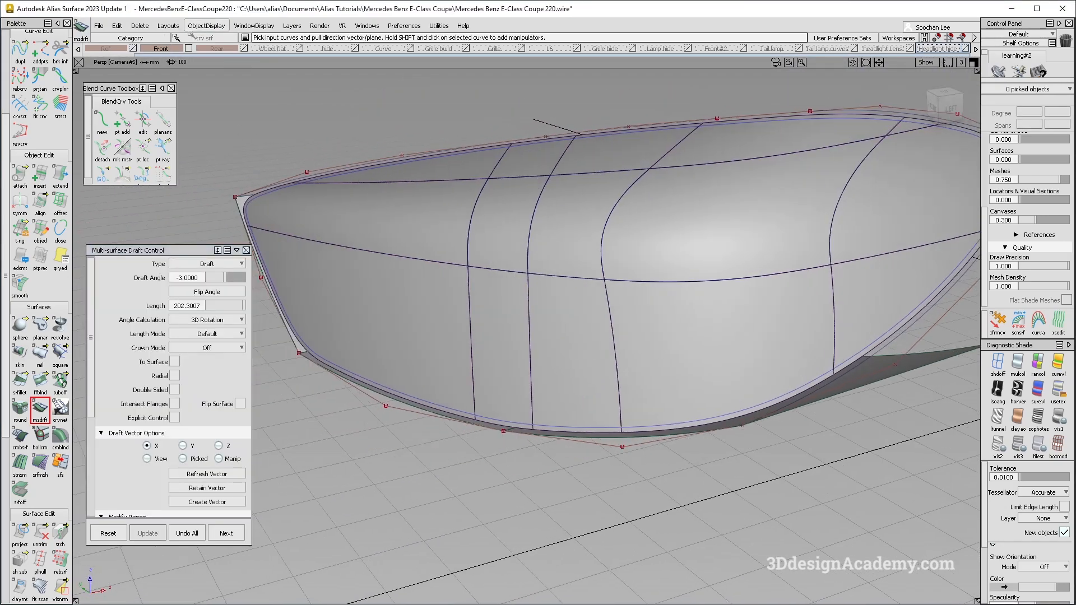
left_click(207, 26)
left_click(200, 53)
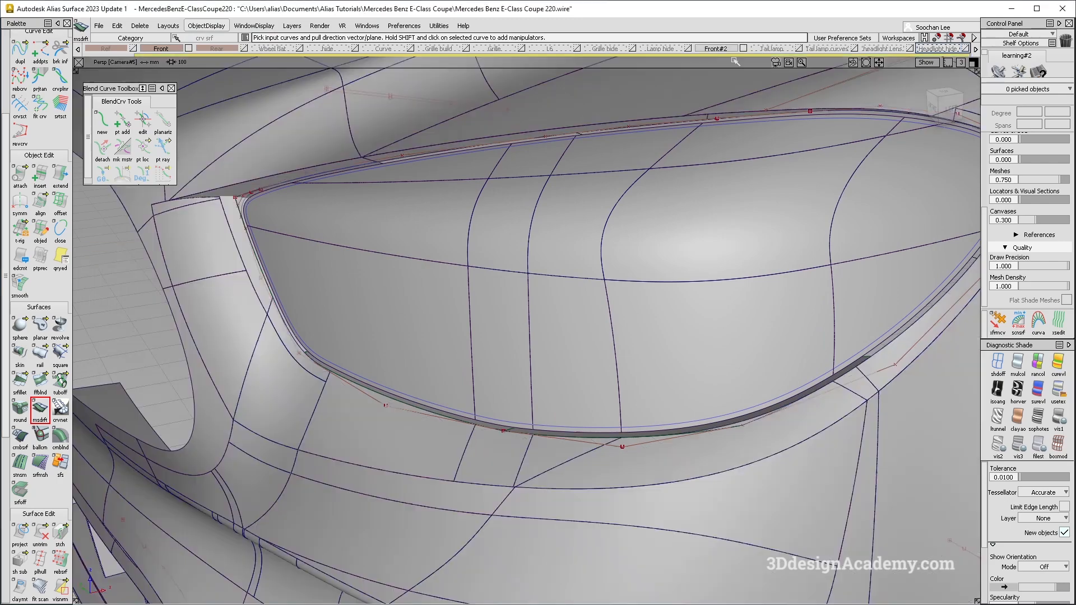
scroll(415, 114, "up", 5)
Select the four adjoining surfaces along the upper edge of the headlight opening
left_click_drag(415, 114, 369, 153, "ctrl+shift")
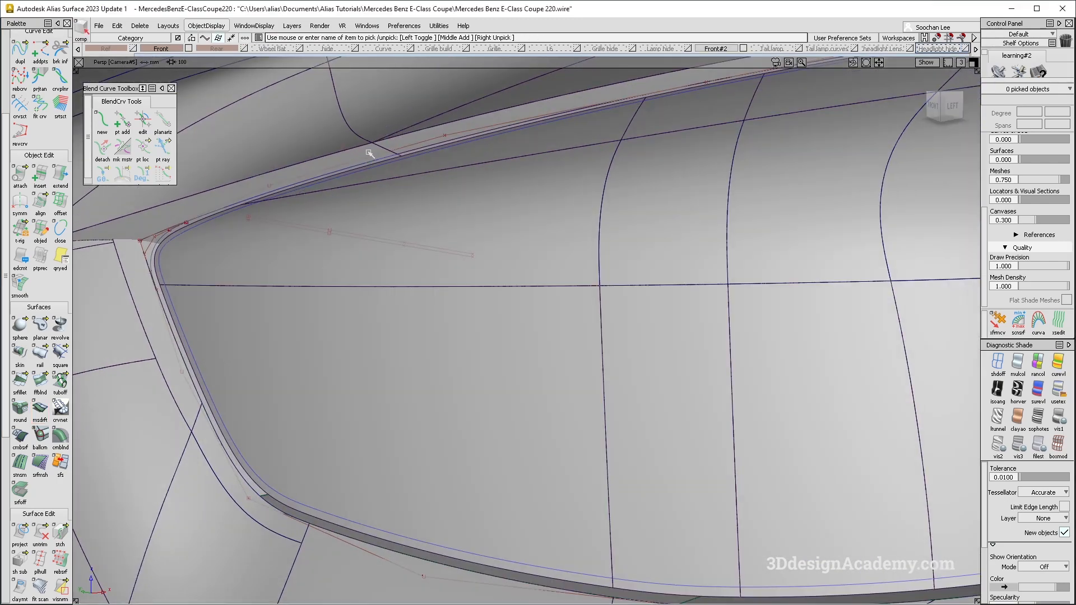
left_click(410, 140)
middle_click_drag(602, 105, 389, 254, "alt+shift")
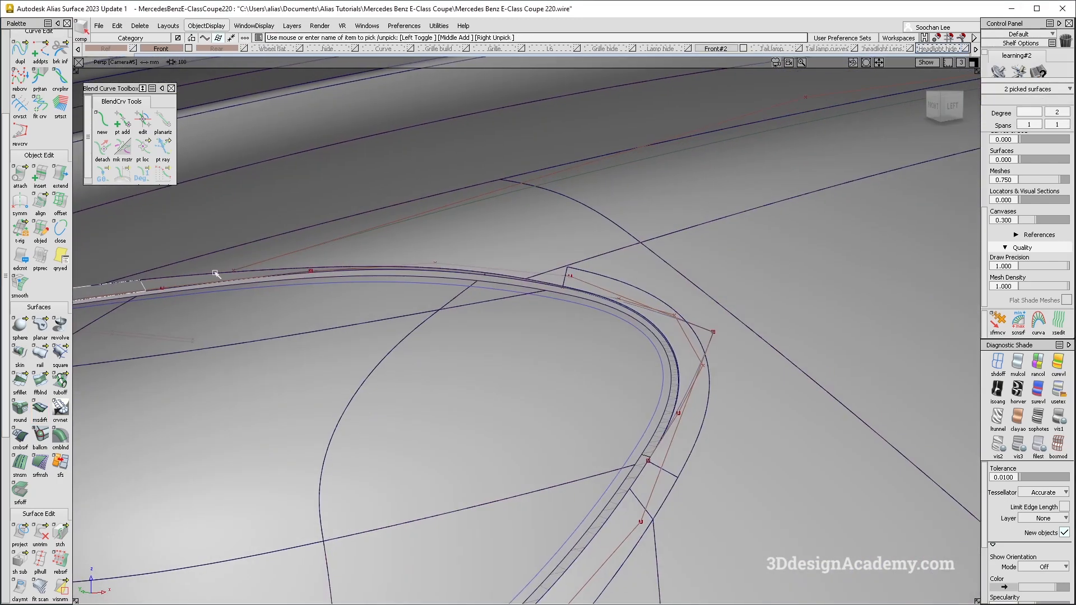
scroll(510, 274, "up", 3)
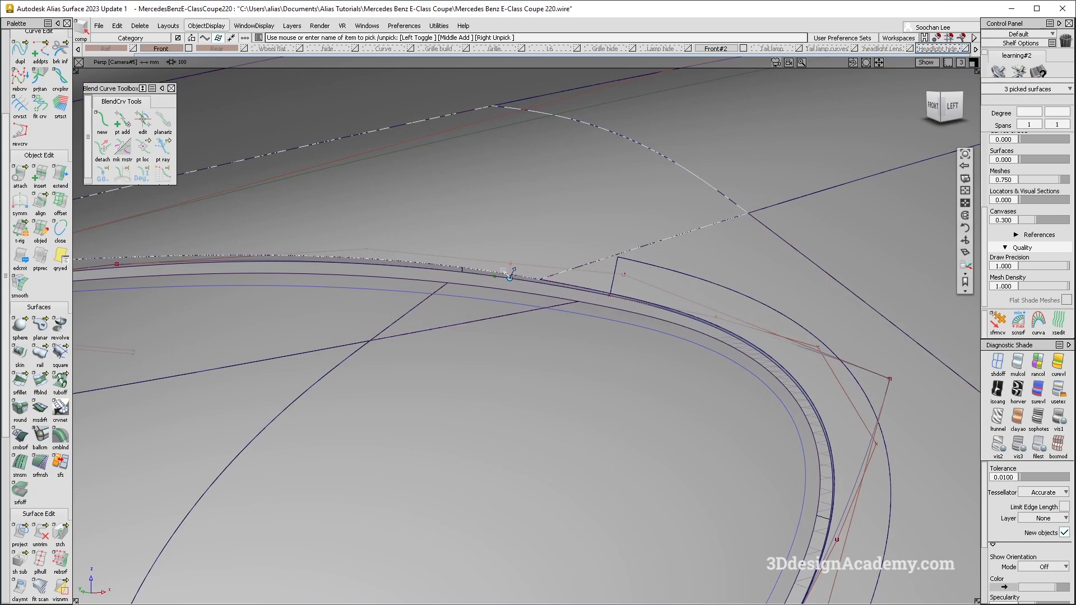
left_click(477, 273)
scroll(670, 297, "up", 3)
left_click_drag(670, 297, 646, 328, "alt+shift")
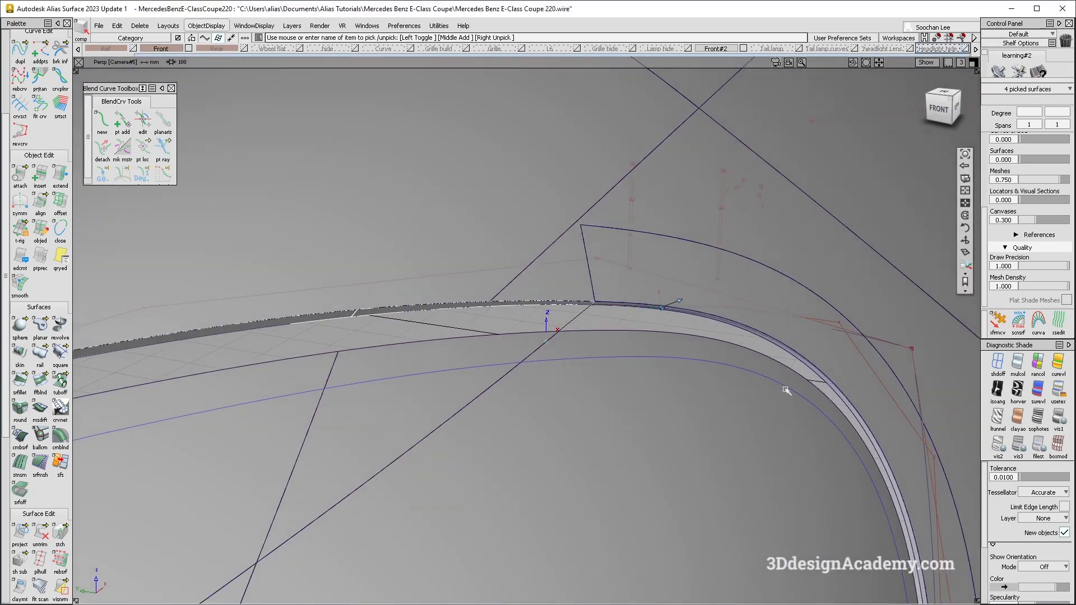
Examine the selected upper-edge surfaces, clear the selection and inspect the gap from the outer corner to the lower draft surfaces
middle_click_drag(759, 375, 651, 274, "alt+shift")
right_click_drag(650, 274, 632, 226, "alt+shift")
left_click_drag(632, 227, 391, 199, "alt+shift")
middle_click_drag(391, 199, 416, 201, "alt+shift")
left_click_drag(815, 215, 437, 312, "alt+shift")
right_click_drag(437, 312, 121, 359, "alt+shift")
middle_click_drag(120, 358, 513, 277, "alt+shift")
right_click_drag(513, 277, 581, 270, "alt+shift")
left_click_drag(581, 271, 450, 264, "alt+shift")
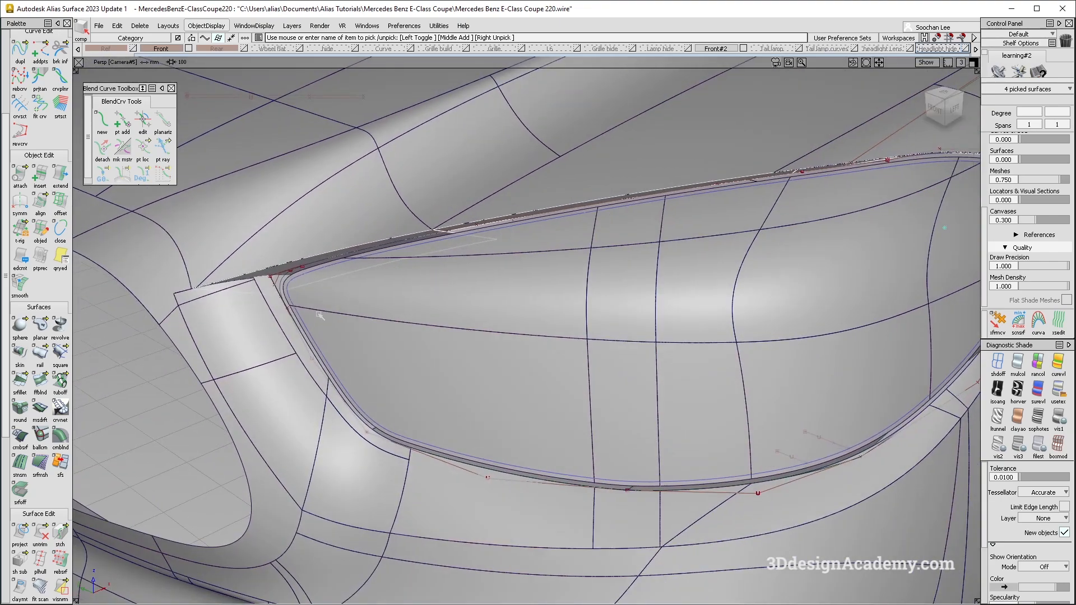
left_click_drag(319, 315, 361, 315, "alt+shift")
right_click_drag(282, 294, 343, 252, "alt+shift")
left_click_drag(344, 252, 312, 317, "alt+shift")
right_click_drag(312, 317, 496, 346, "alt+shift")
left_click_drag(496, 346, 475, 326, "alt+shift")
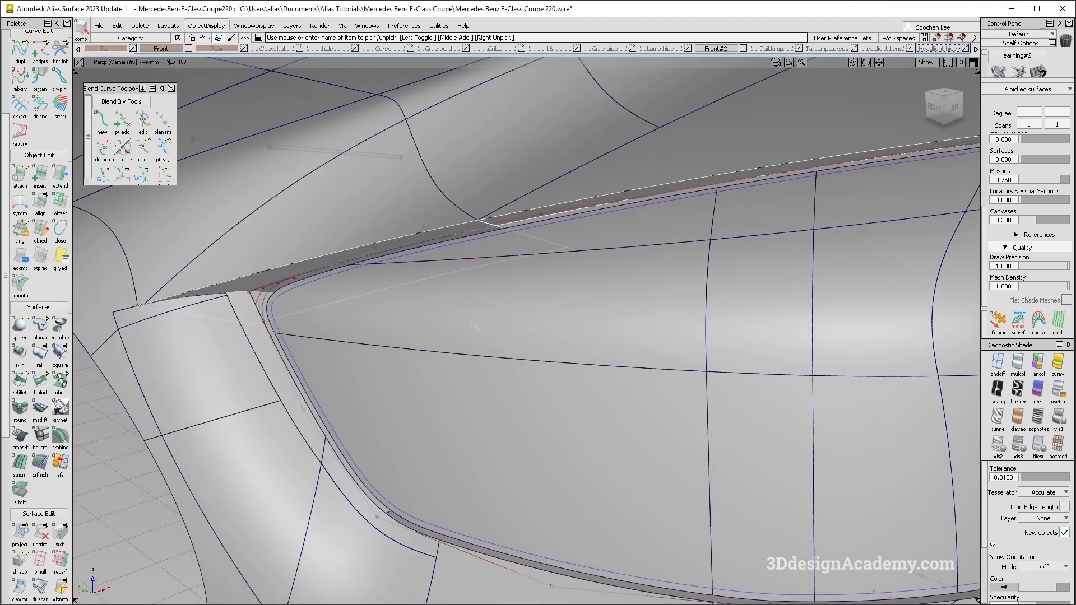
middle_click_drag(660, 370, 516, 257, "alt+shift")
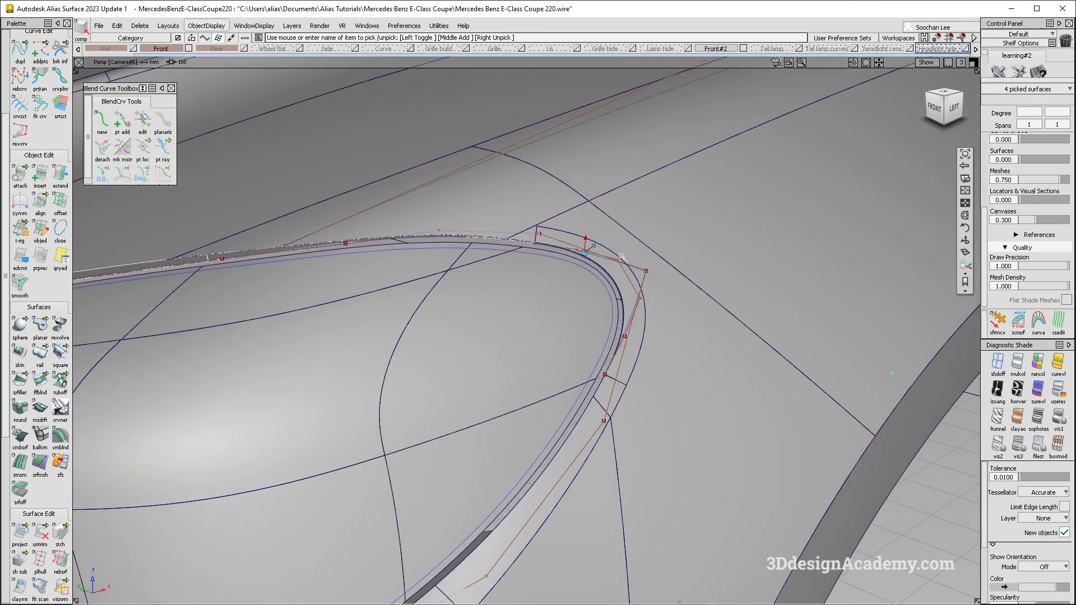
right_click_drag(621, 256, 668, 264, "alt+shift")
middle_click_drag(677, 483, 695, 268, "alt+shift")
left_click_drag(695, 267, 493, 359, "alt+shift")
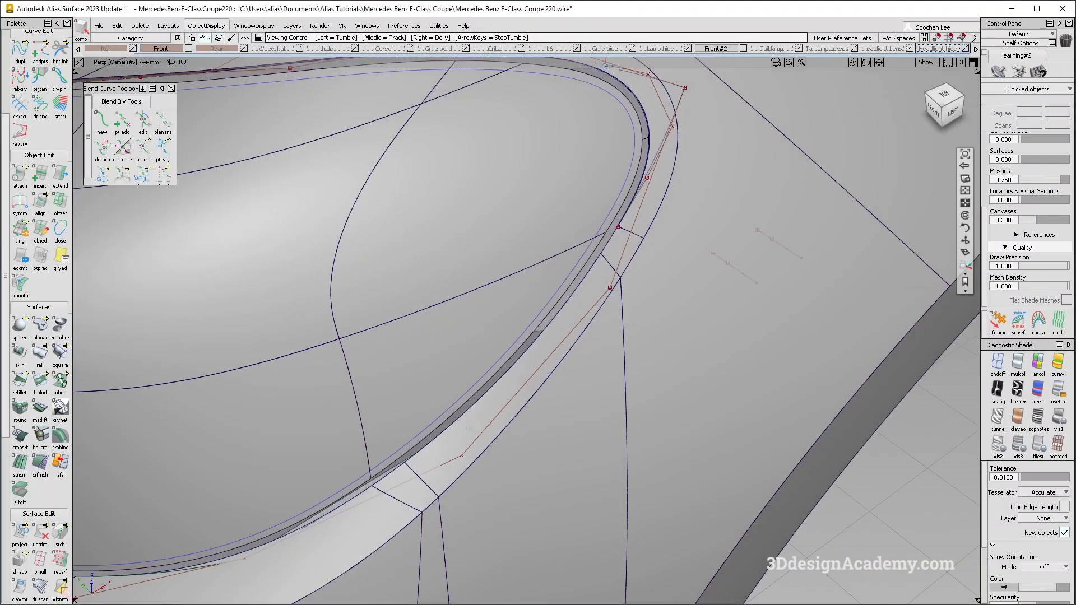
middle_click_drag(470, 428, 612, 398, "alt+shift")
left_click_drag(613, 398, 577, 417, "alt+shift")
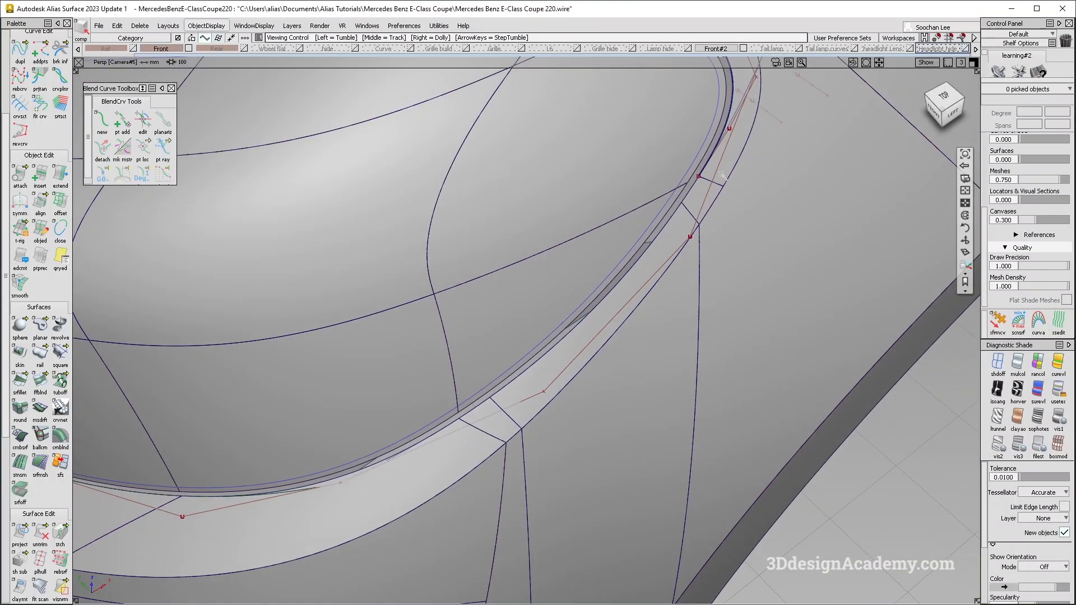
Select the narrow flange surface around the headlight opening's outer corner and examine its extent
left_click(715, 167, "alt+shift")
right_click_drag(714, 167, 777, 146, "alt+shift")
left_click_drag(633, 235, 698, 209, "alt+shift")
right_click_drag(616, 230, 664, 211, "alt+shift")
left_click_drag(609, 234, 560, 300, "ctrl+shift")
left_click(557, 309)
right_click_drag(562, 341, 526, 353, "alt+shift")
left_click_drag(538, 356, 695, 291, "alt+shift")
right_click_drag(695, 292, 668, 301, "alt+shift")
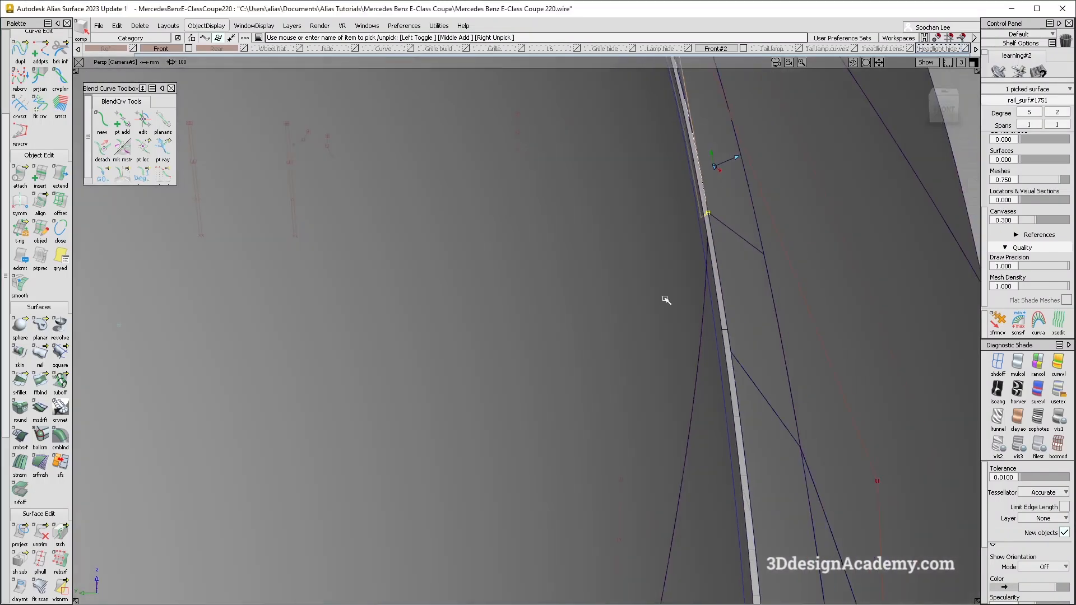
left_click_drag(668, 301, 625, 204, "alt+shift")
middle_click_drag(624, 204, 577, 387, "alt+shift")
right_click_drag(577, 387, 566, 274, "alt+shift")
left_click_drag(566, 274, 514, 215, "alt+shift")
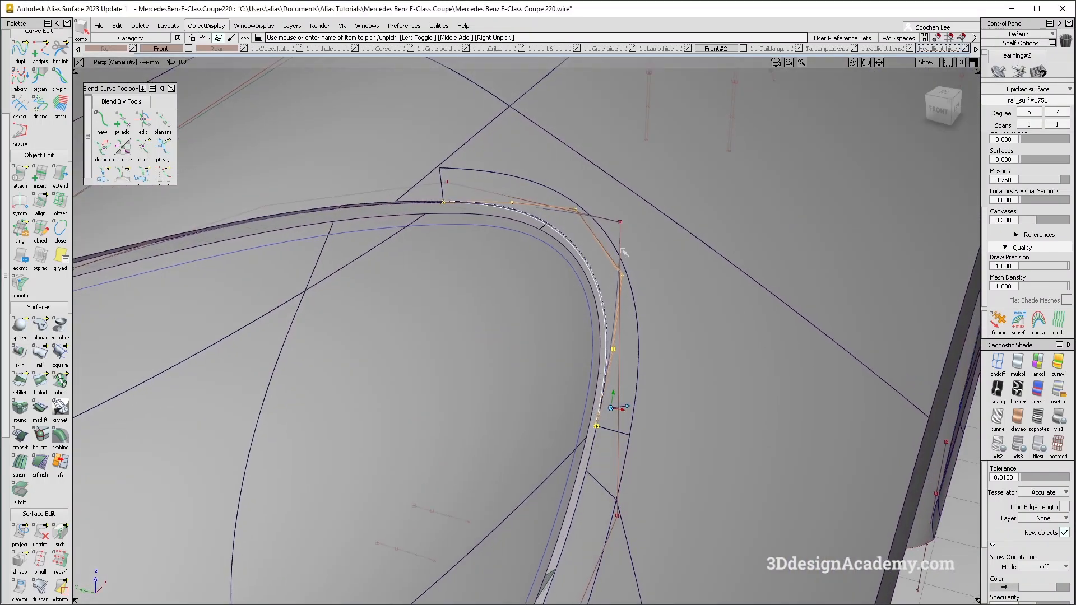
Sweep the corner flange's end edge along the opening's lower outer edge using Rail with one generation, one rail and Parallel sweep mode
left_click(600, 429, "alt+shift")
right_click_drag(602, 429, 670, 415, "alt+shift")
left_click_drag(670, 415, 617, 460, "alt+shift")
middle_click_drag(616, 460, 607, 360, "alt+shift")
left_click(39, 362)
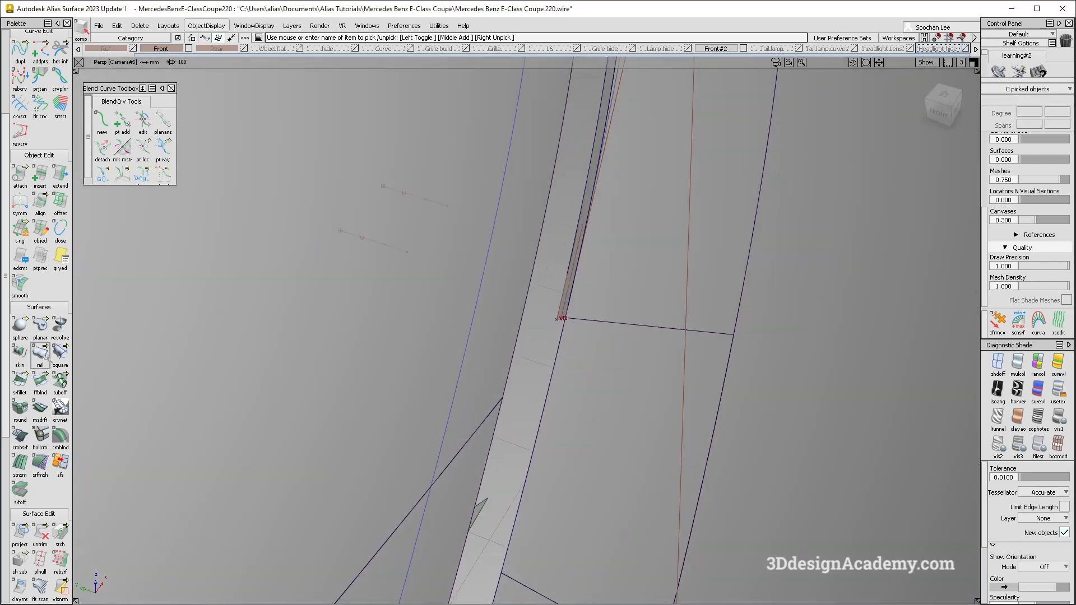
double_click(39, 359)
left_click(166, 301)
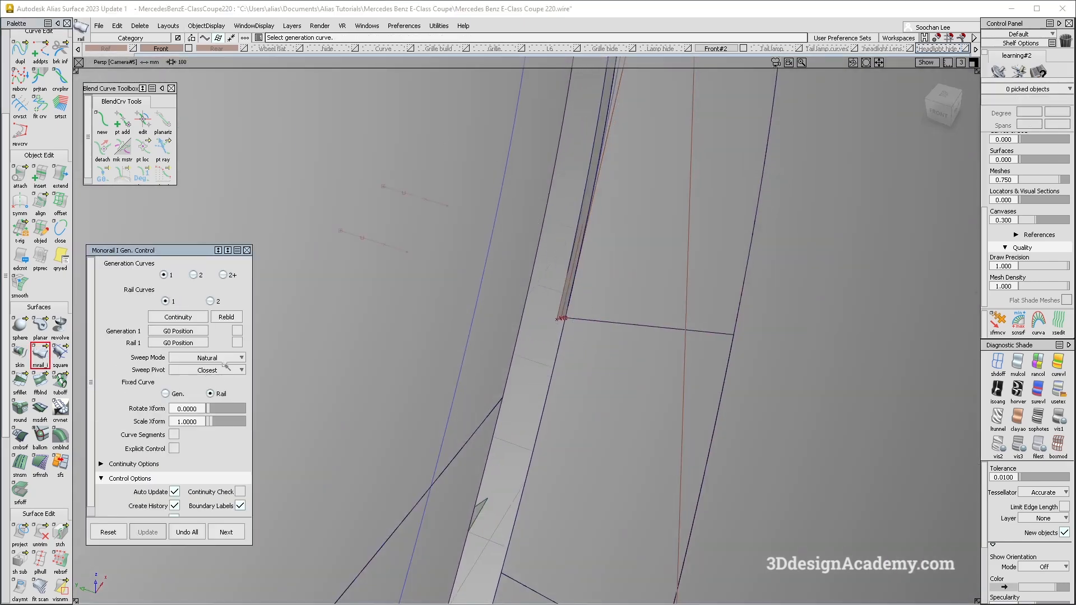
left_click(208, 396)
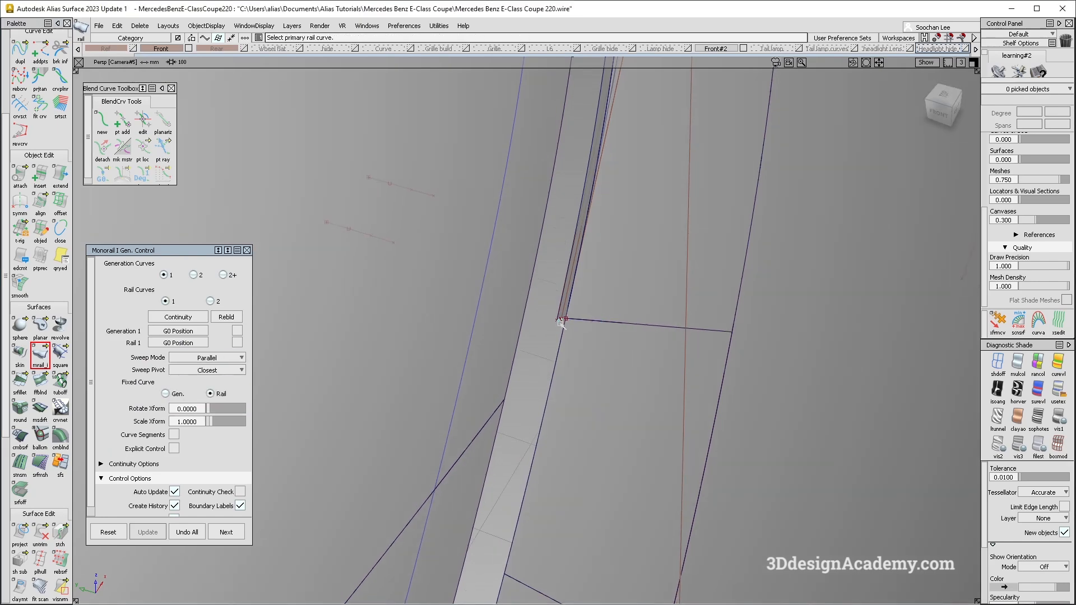
left_click(564, 336)
left_click(586, 343)
left_click_drag(586, 344, 628, 196, "alt+shift")
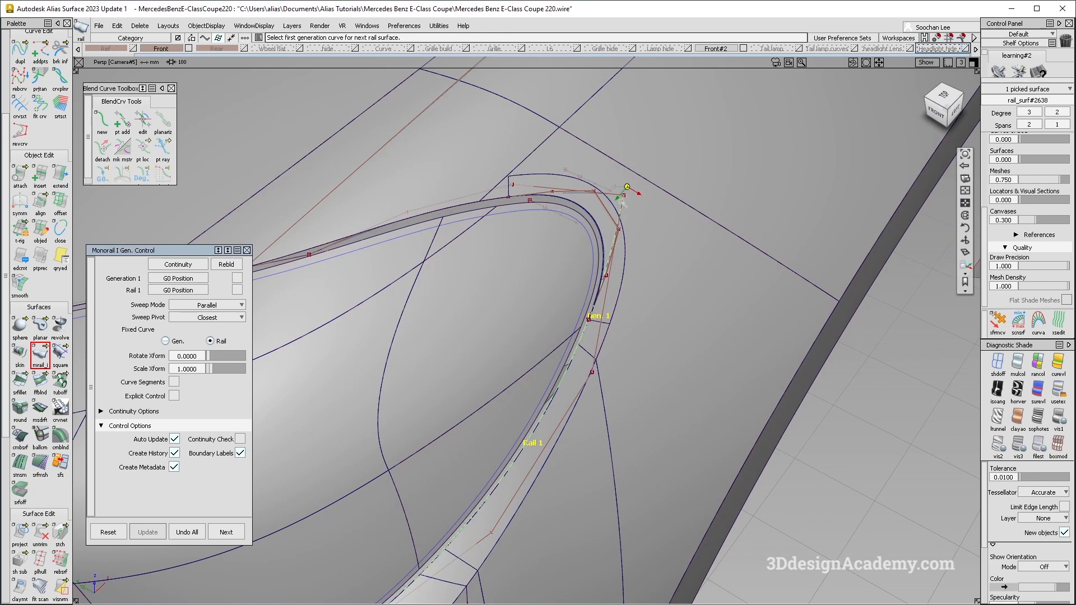
Select the short flange strip on the upper edge near the outer corner and paste a copy of it in place
left_click(622, 201, "alt+shift")
right_click_drag(624, 202, 644, 207, "alt+shift")
left_click_drag(644, 206, 623, 187, "alt+shift")
left_click(621, 194, "alt+shift")
right_click_drag(620, 195, 571, 206, "alt+shift")
left_click_drag(571, 207, 570, 189, "alt+shift")
right_click_drag(447, 143, 487, 132, "alt+shift")
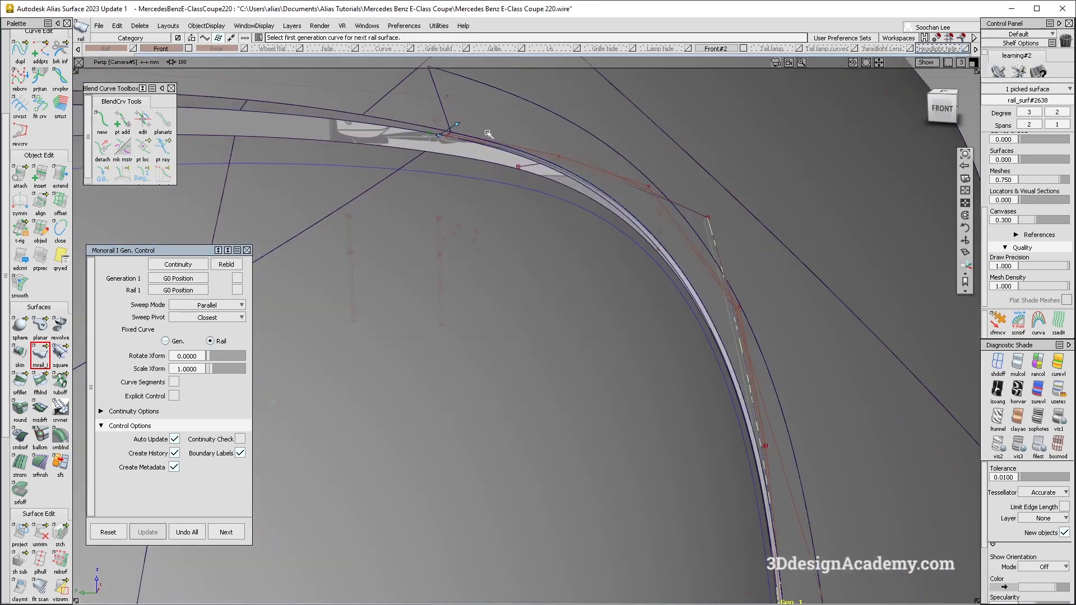
left_click_drag(488, 132, 456, 117, "ctrl+shift")
left_click(413, 130)
right_click_drag(413, 130, 281, 224, "alt+shift")
left_click_drag(280, 224, 167, 343, "alt+shift")
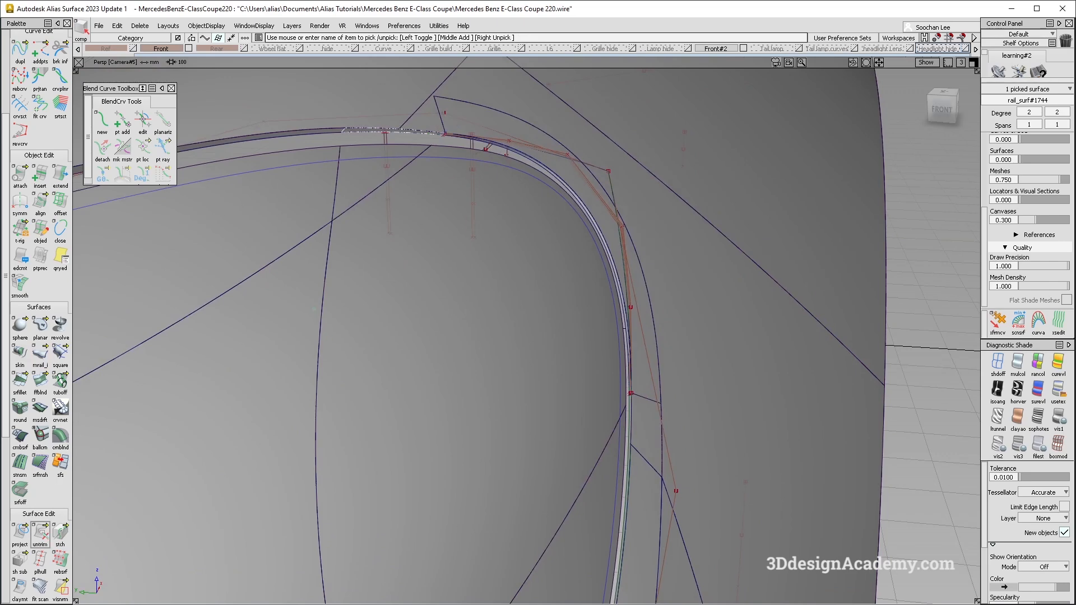
Untrim the pasted copy of the upper-edge flange strip near the headlight opening's outer corner
left_click(40, 533)
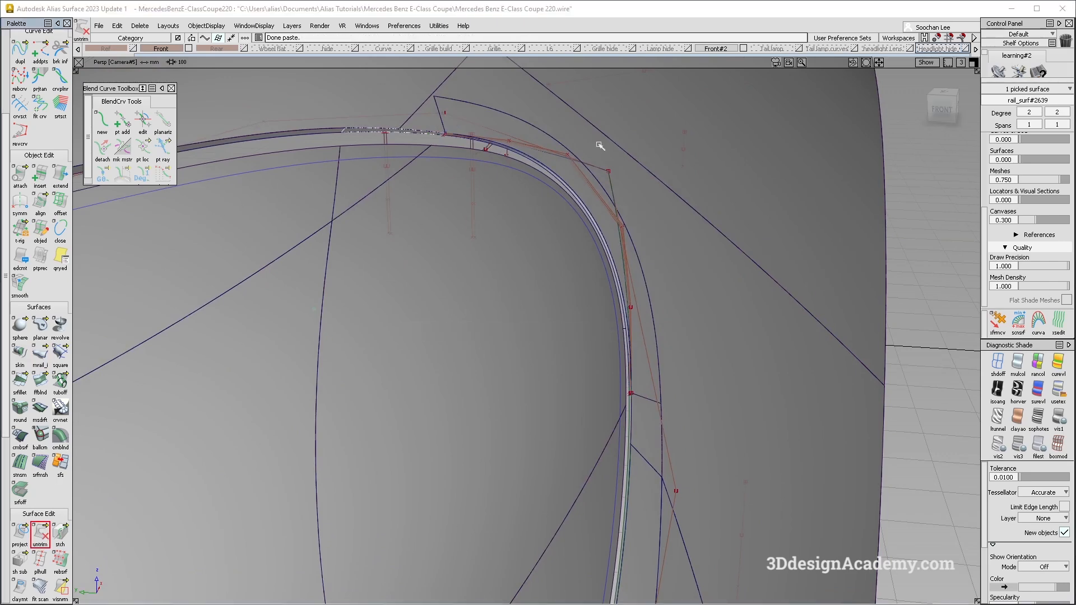
right_click_drag(607, 171, 663, 166, "alt+shift")
left_click_drag(663, 165, 712, 263, "alt+shift")
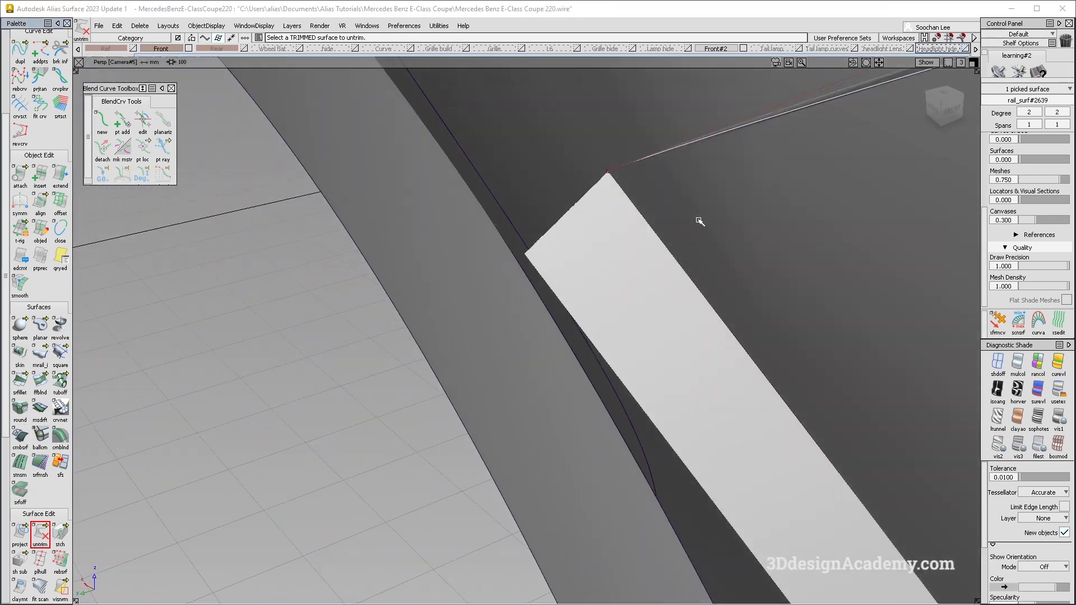
left_click_drag(620, 241, 80, 526, "alt+shift")
left_click(37, 535)
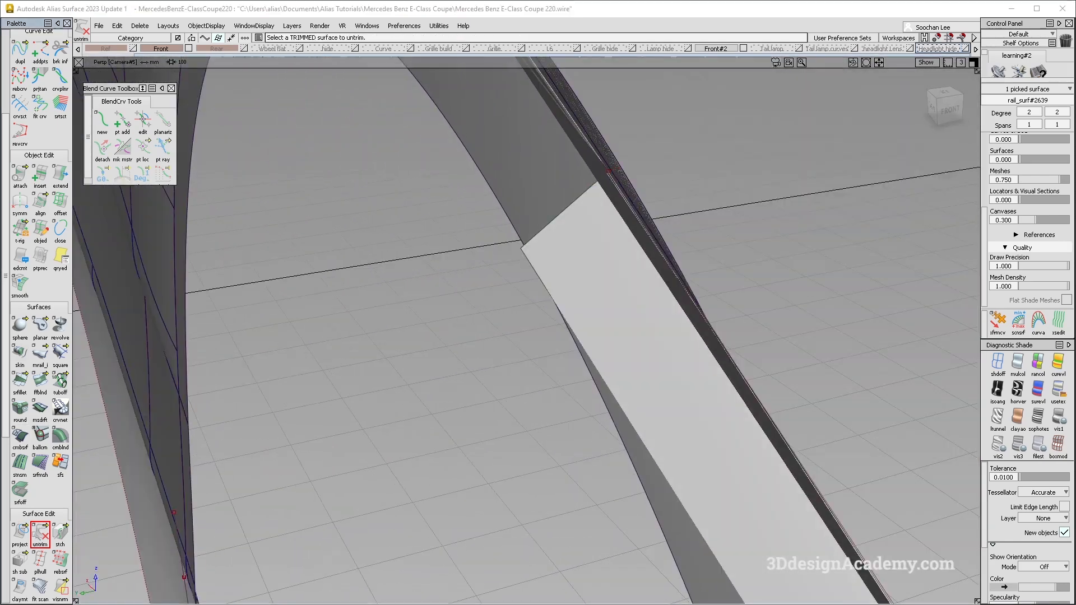
left_click(537, 188)
Pick only the untrimmed strip copy that runs past the outer corner and delete it
left_click_drag(552, 216, 597, 302, "alt+shift")
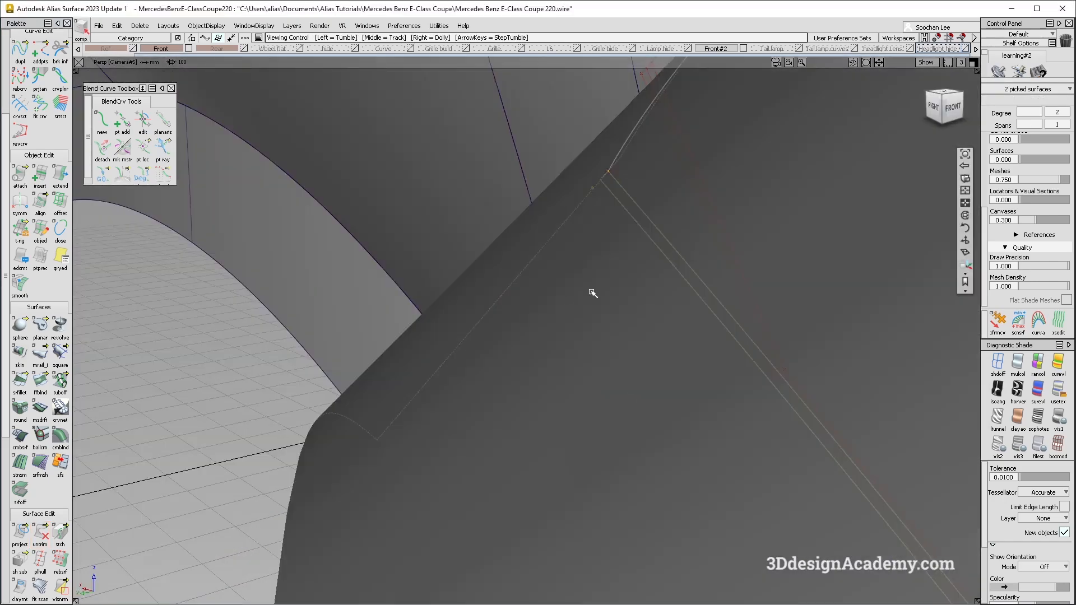
left_click_drag(593, 293, 635, 325, "alt+shift")
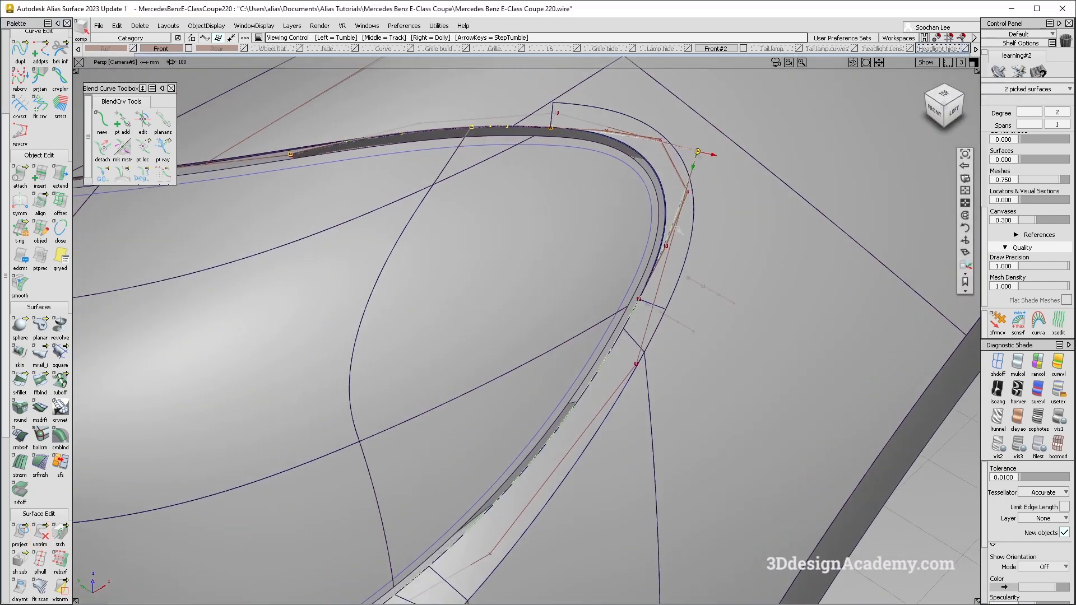
mouse_move(683, 163)
left_mouse_down("alt+shift")
mouse_move(807, 154)
mouse_move(817, 171)
mouse_move(787, 180)
left_mouse_up("alt+shift")
mouse_move(629, 190)
left_mouse_down("alt+shift")
mouse_move(593, 180)
mouse_move(589, 264)
left_mouse_up("alt+shift")
mouse_move(588, 263)
right_mouse_down("alt+shift")
mouse_move(563, 269)
mouse_move(526, 317)
right_mouse_up("alt+shift")
left_click_drag(526, 317, 567, 227, "alt+shift")
right_click_drag(615, 135, 693, 133, "alt+shift")
left_click(634, 161)
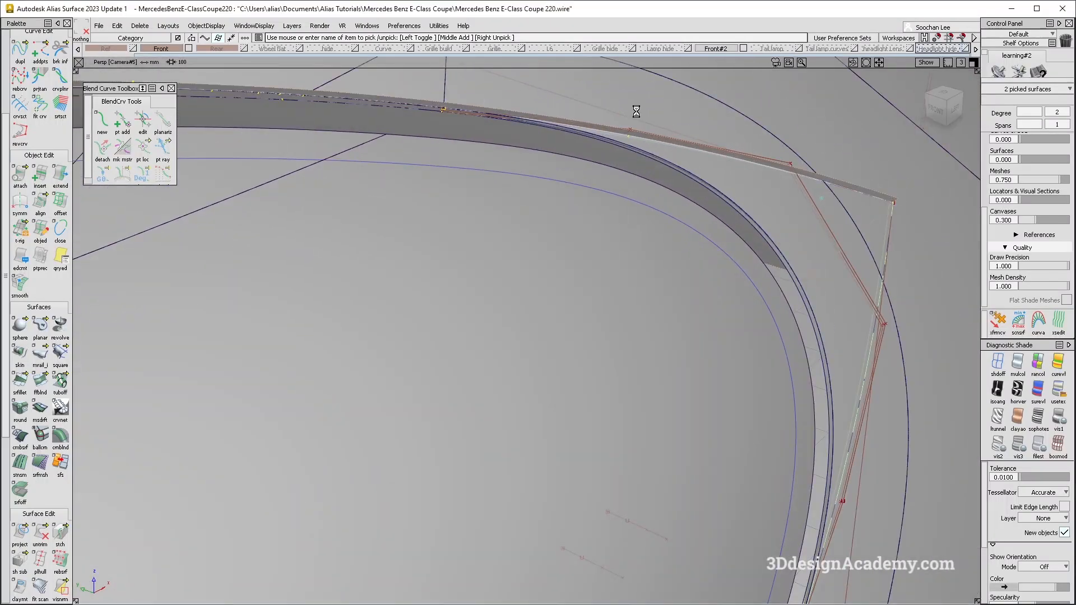
left_click(568, 140)
right_click_drag(509, 144, 523, 160, "alt+shift")
key("Delete")
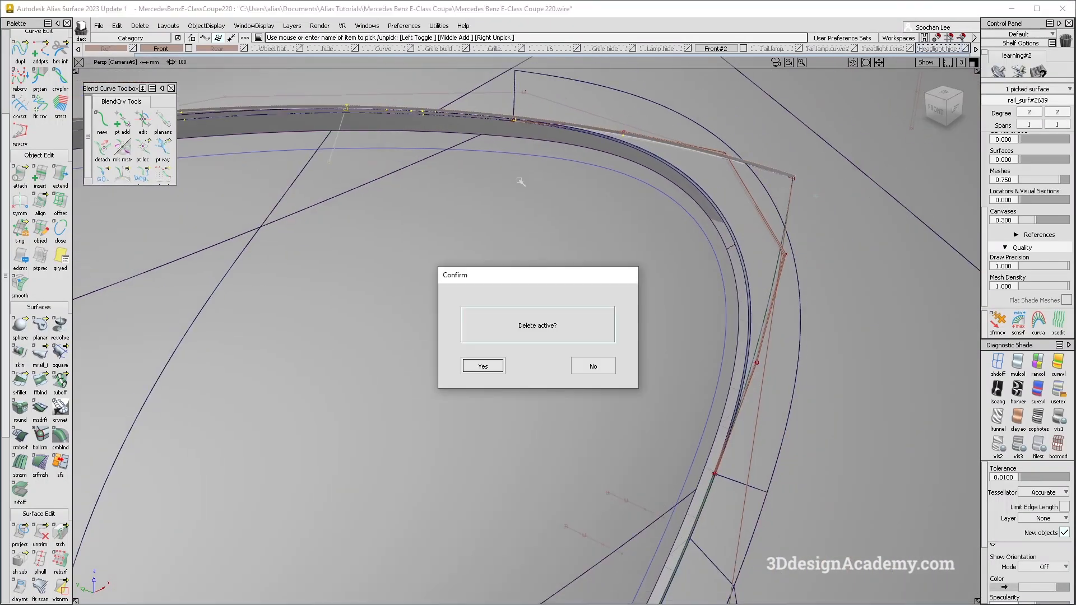
key("Return")
Extend the long edge of the lower outer flange strip inward with Extend, accepting removal of its construction history, and restore multi-color shading
left_click_drag(620, 241, 597, 413, "alt+shift")
mouse_move(477, 440)
right_mouse_down("alt+shift")
mouse_move(514, 428)
mouse_move(530, 472)
right_mouse_up("alt+shift")
left_click_drag(529, 475, 507, 314, "ctrl+shift")
left_click(60, 175)
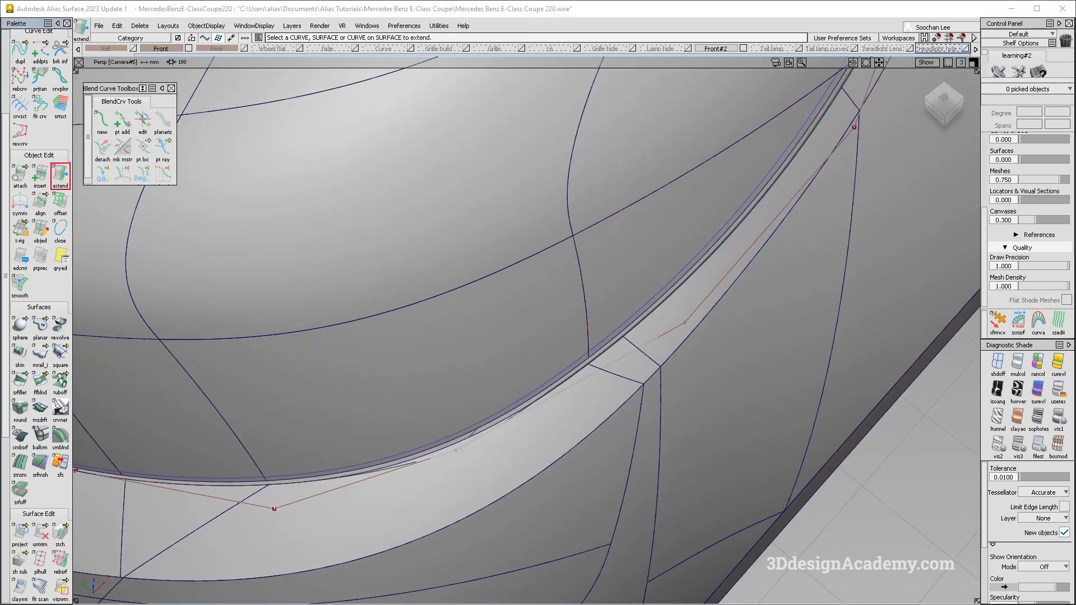
left_click(995, 374)
left_click_drag(685, 311, 649, 324, "alt+shift")
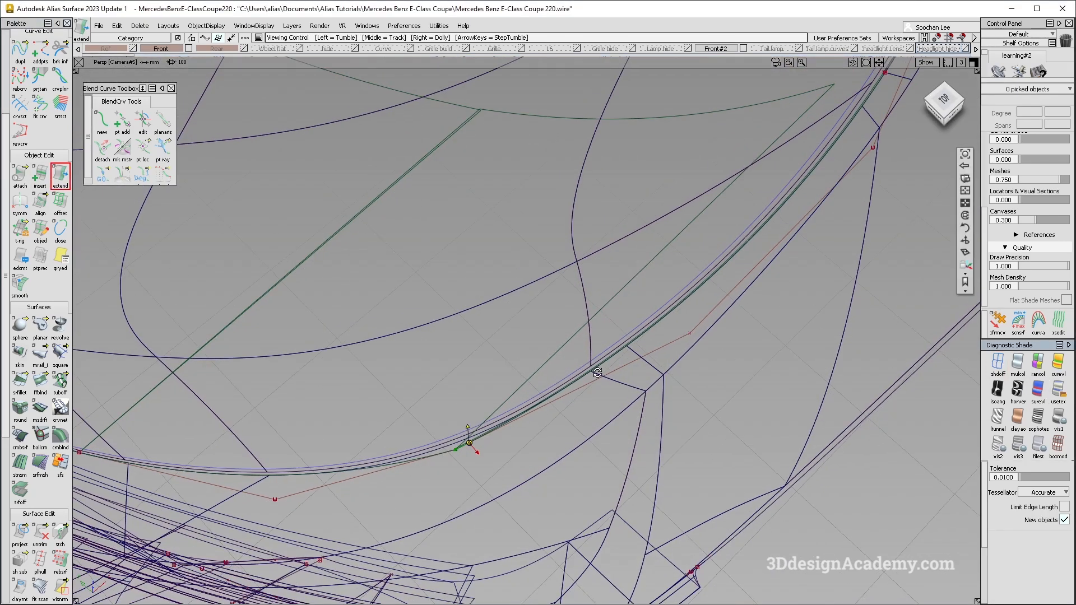
right_click_drag(598, 372, 650, 333, "alt+shift")
left_click(641, 323)
left_click(641, 316)
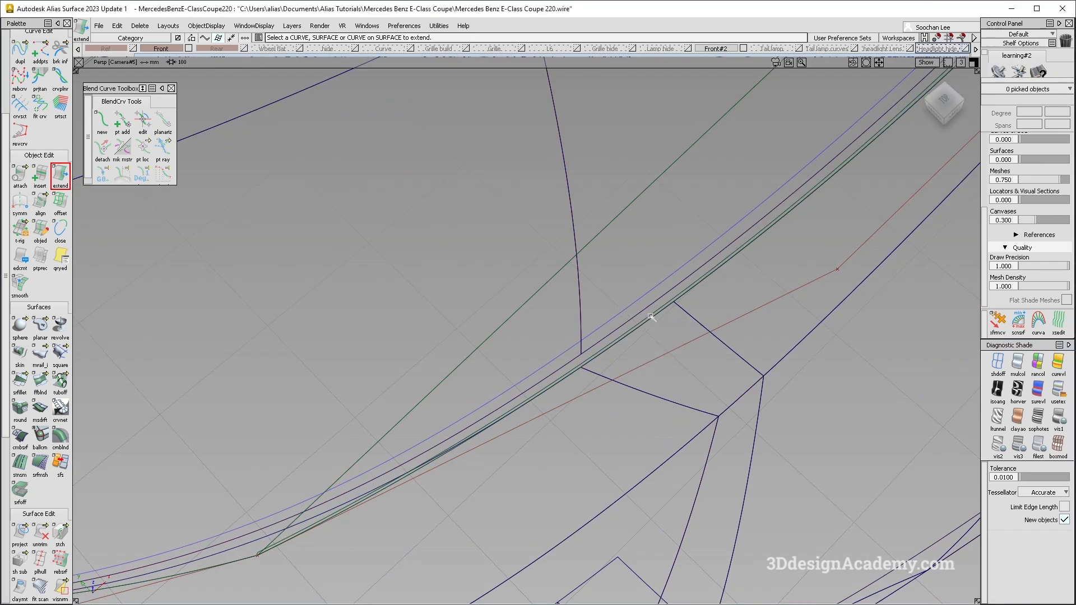
left_click(651, 317)
left_click(676, 362)
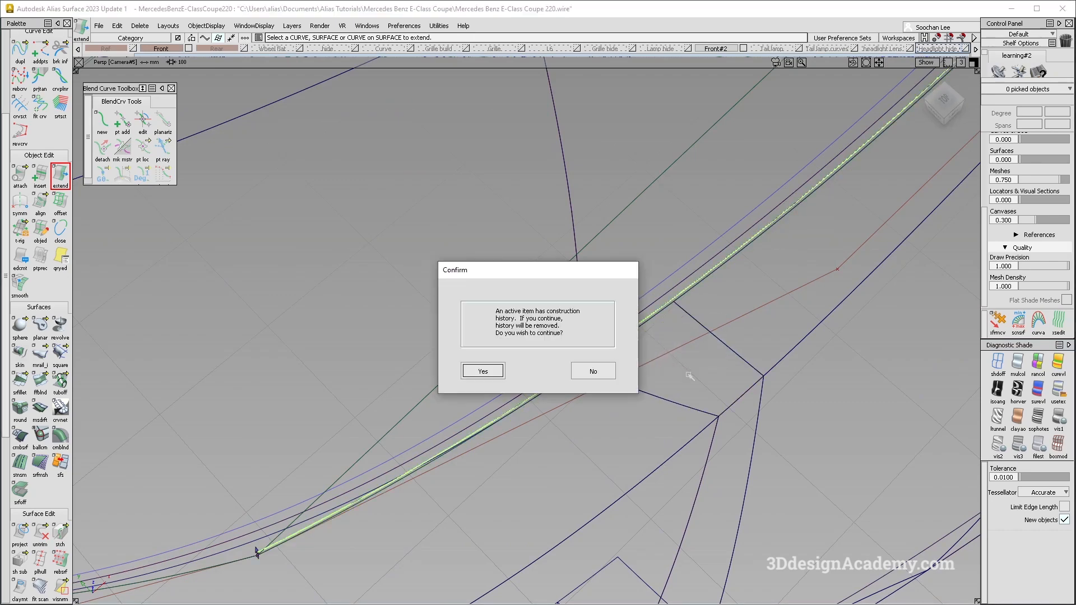
left_click(488, 372)
left_click_drag(775, 385, 769, 303, "ctrl+shift")
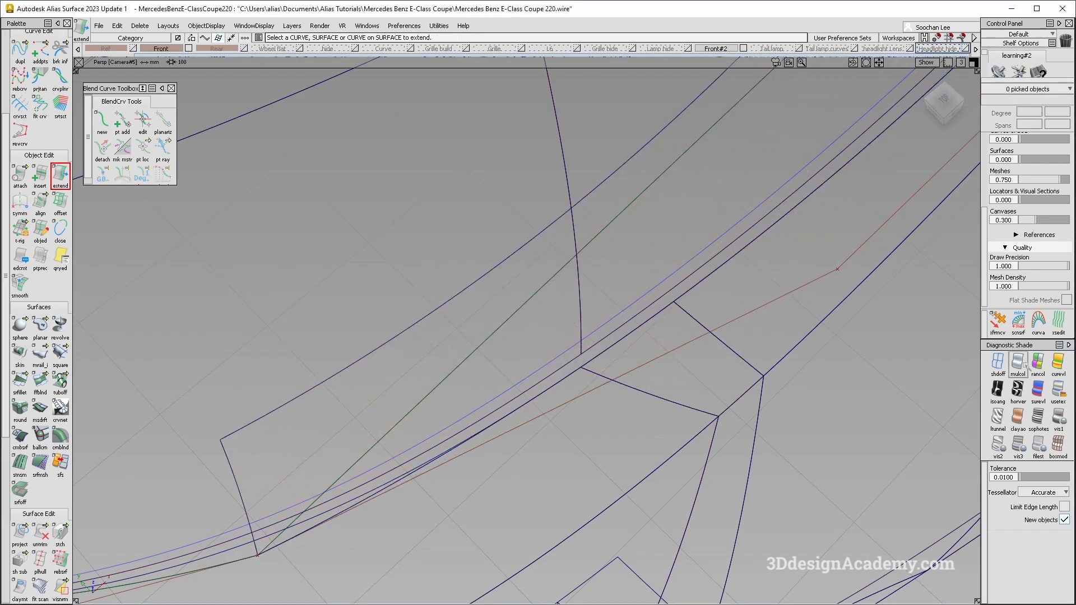
left_click(1019, 361)
Select the headlight lens surfaces inside the opening and hide them
mouse_move(534, 295)
left_mouse_down("alt+shift")
mouse_move(541, 216)
mouse_move(510, 249)
left_mouse_up("alt+shift")
left_click(510, 249)
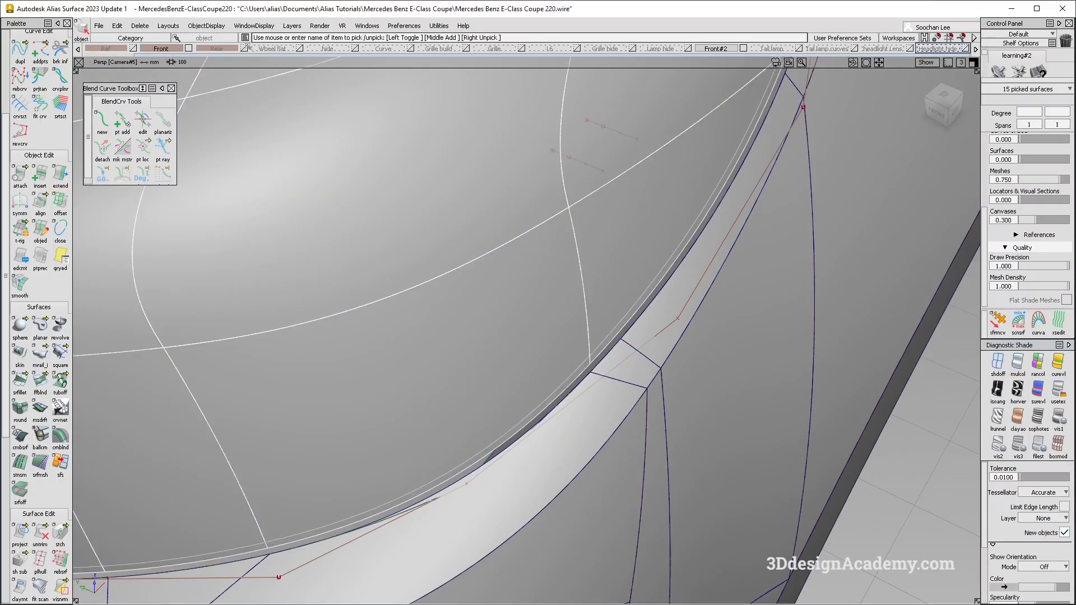
left_click(201, 27)
left_click(204, 66)
Examine the extended flange along the opening's lower outer edge and up around the outer corner
left_click_drag(566, 314, 569, 464, "alt+shift")
scroll(568, 437, "up", 5)
left_click_drag(593, 323, 510, 390, "alt+shift")
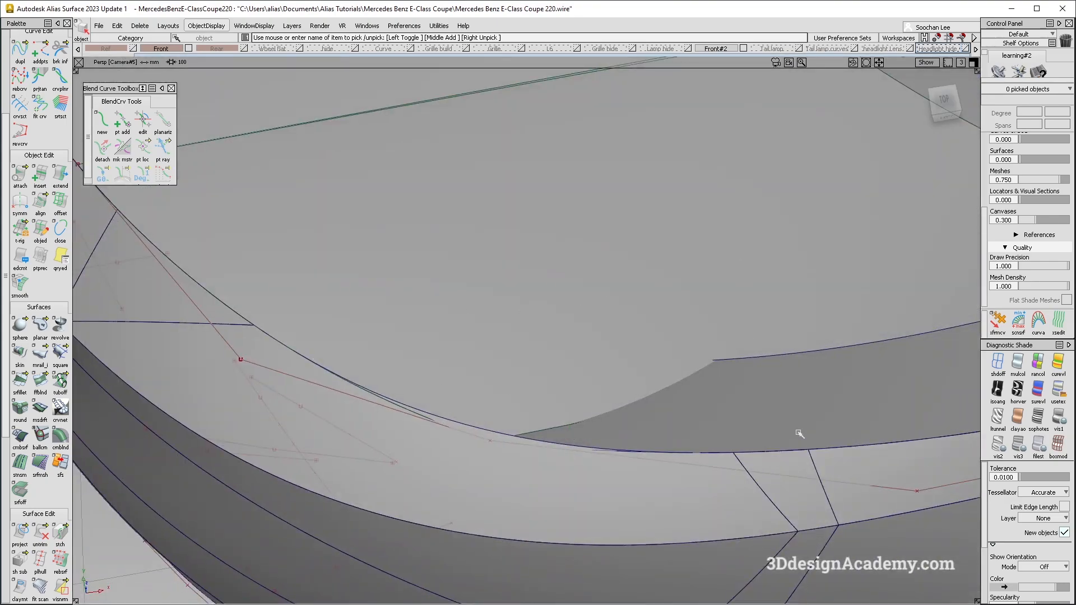
left_click_drag(733, 427, 697, 243, "alt+shift")
middle_click_drag(552, 401, 550, 369, "alt+shift")
left_click_drag(550, 369, 531, 384, "alt+shift")
left_click(664, 604)
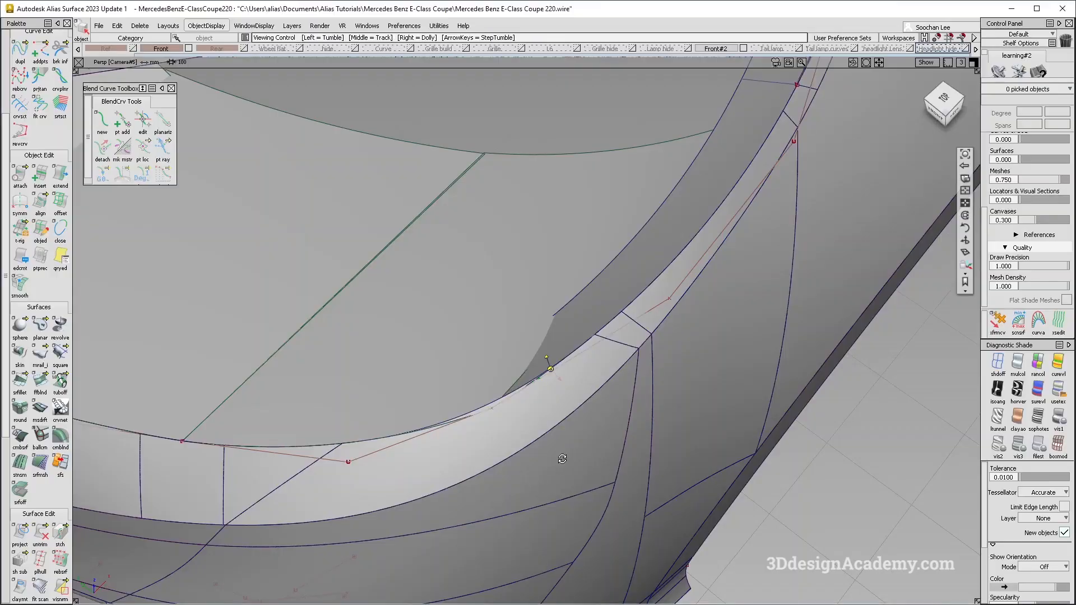
left_click_drag(548, 484, 560, 387, "alt+shift")
left_click_drag(520, 441, 576, 305, "alt+shift")
middle_click_drag(577, 305, 604, 253, "alt+shift")
left_click_drag(599, 237, 571, 169, "alt+shift")
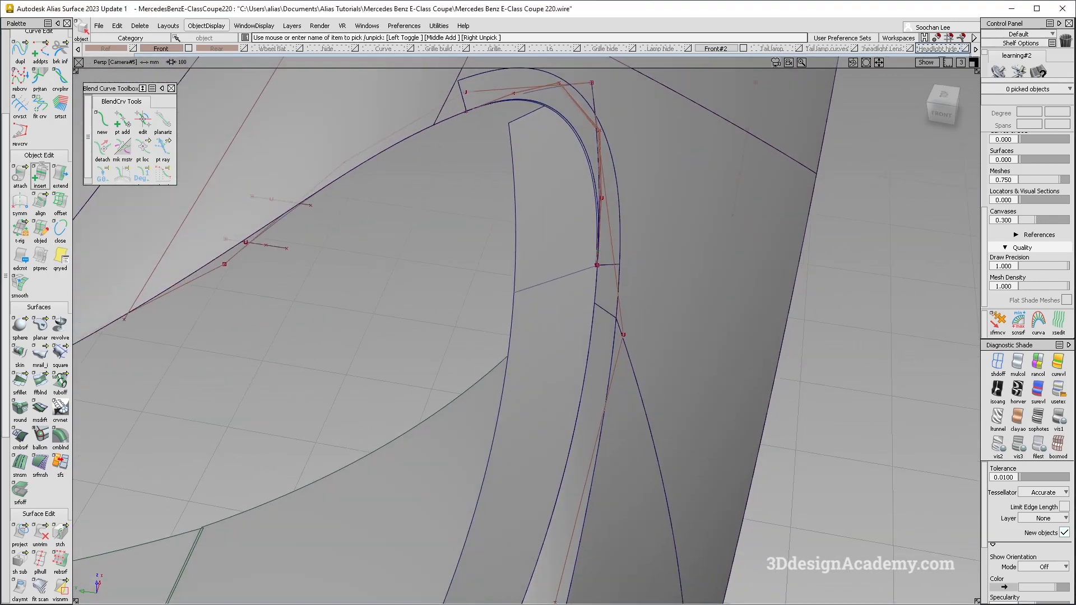
Try to extend the lower outer flange's upper end edge at the outer corner and undo the extension
left_click(60, 175)
left_click(531, 116)
right_click_drag(606, 263, 708, 241, "alt+shift")
left_click(525, 301)
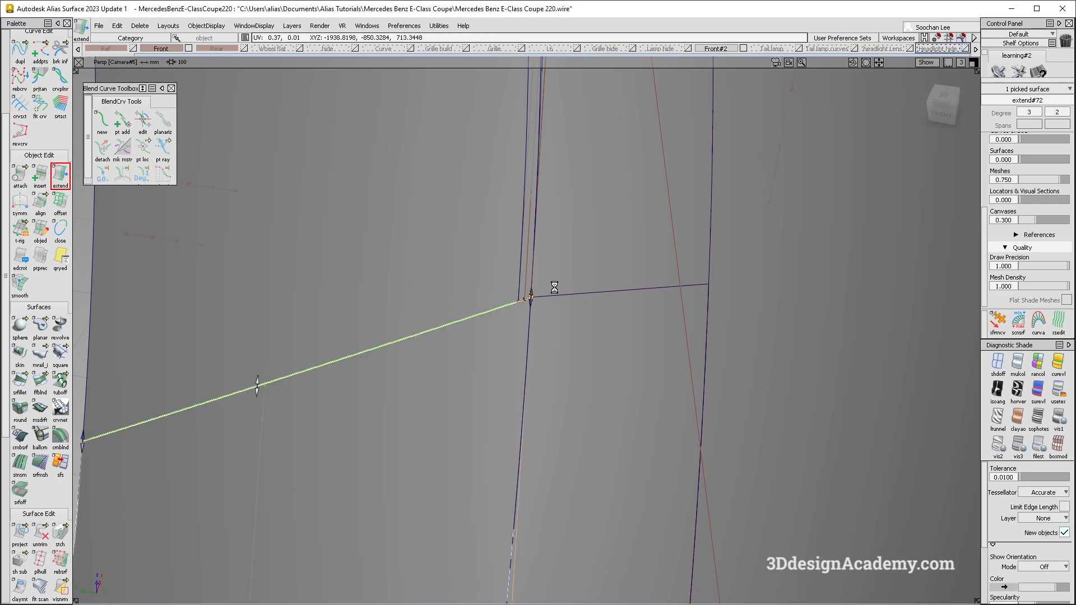
left_click(444, 326)
key("ctrl+z")
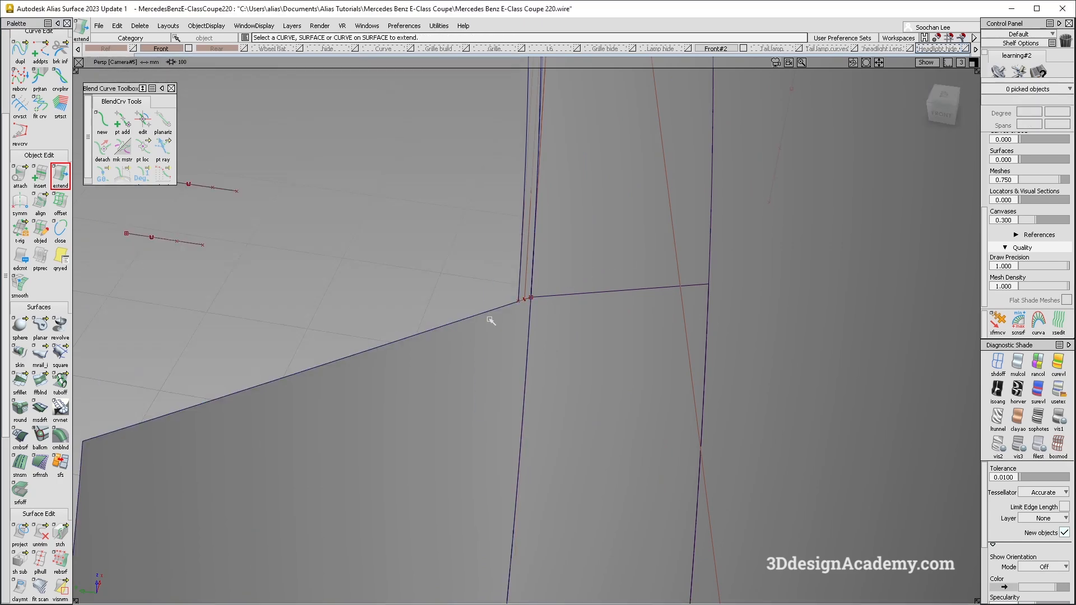
Extend the lower outer flange's upper end edge up to the hull's corner point beyond the outer corner
left_click_drag(495, 311, 533, 167, "alt+shift")
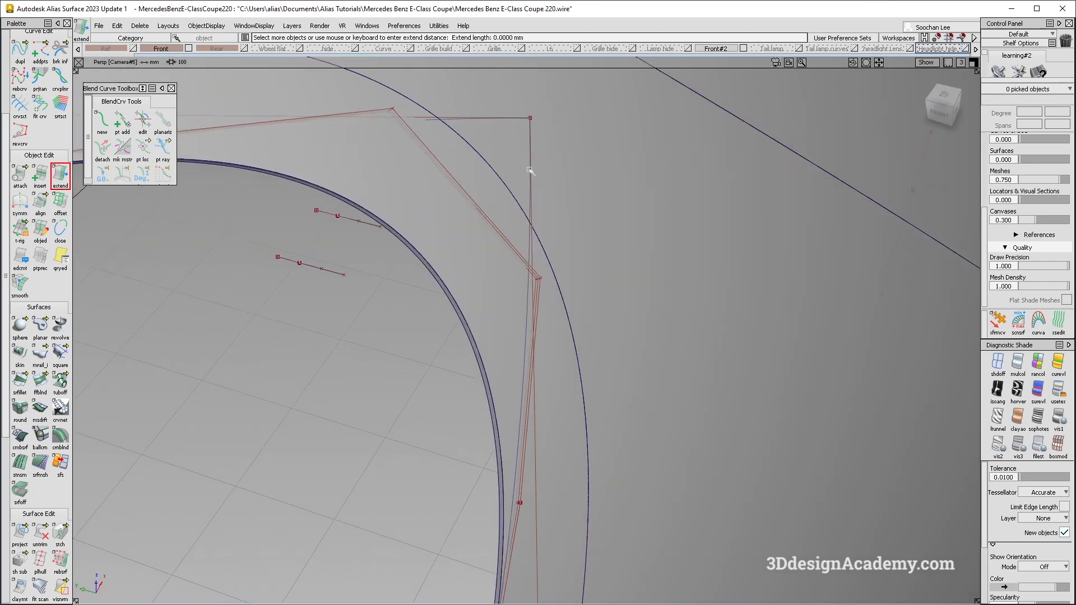
left_click(531, 117)
mouse_move(461, 217)
left_mouse_down("alt+shift")
mouse_move(663, 180)
mouse_move(667, 205)
left_mouse_up("alt+shift")
left_click_drag(305, 339, 419, 224, "alt+shift")
left_click_drag(477, 417, 613, 223, "ctrl+shift")
Examine how the extended lower flange meets the narrow corner strip, picking the strip to check its end
left_click(633, 448)
mouse_move(695, 403)
left_mouse_down("alt+shift")
mouse_move(659, 442)
mouse_move(635, 67)
left_mouse_up("alt+shift")
left_click(611, 128, "alt+shift")
right_click_drag(488, 281, 510, 279, "alt+shift")
mouse_move(510, 279)
left_mouse_down("alt+shift")
mouse_move(527, 225)
mouse_move(505, 263)
left_mouse_up("alt+shift")
right_click_drag(504, 264, 448, 261, "alt+shift")
left_click(584, 276)
left_click(604, 231, "alt+shift")
right_click_drag(604, 231, 714, 190, "alt+shift")
middle_click_drag(633, 168, 622, 301, "alt+shift")
left_click(615, 185)
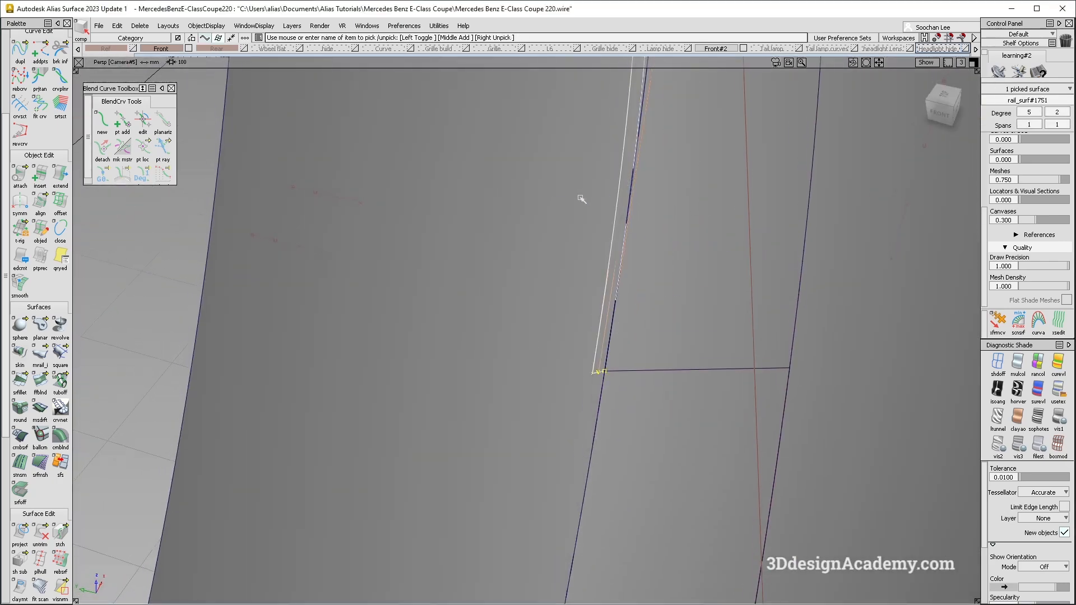
right_click_drag(581, 199, 508, 216, "alt+shift")
left_click_drag(507, 216, 510, 180, "alt+shift")
right_click_drag(581, 245, 474, 381, "alt+shift")
middle_click_drag(458, 318, 531, 261, "alt+shift")
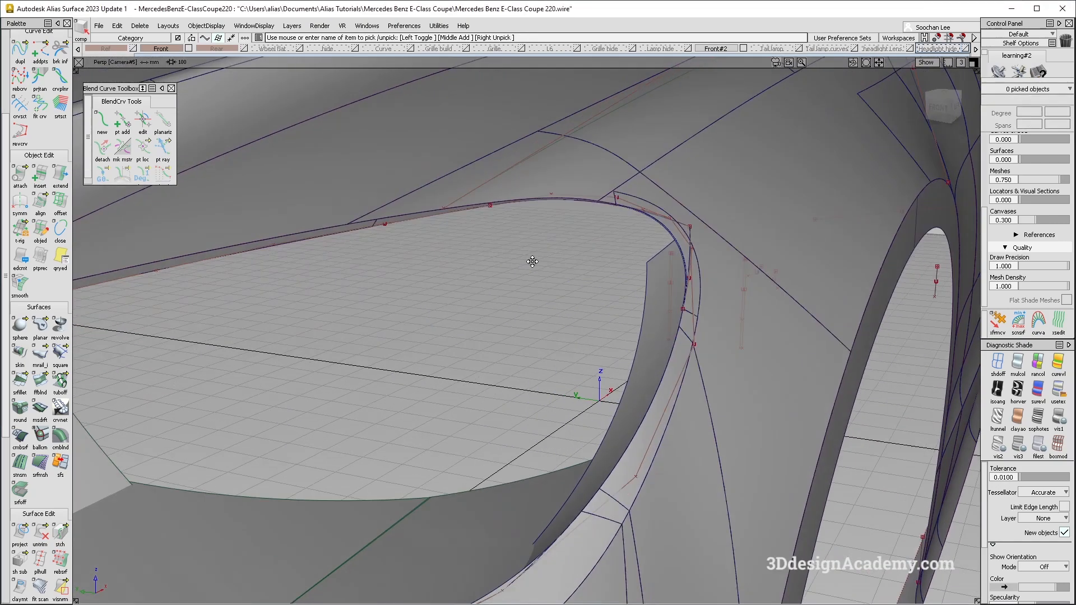
Select the five flange strips along the opening's upper edge and outer corner and paste copies of them in place
left_click_drag(531, 262, 577, 235, "alt+shift")
middle_click_drag(243, 289, 532, 264, "alt+shift")
left_click_drag(395, 200, 230, 324, "ctrl+shift")
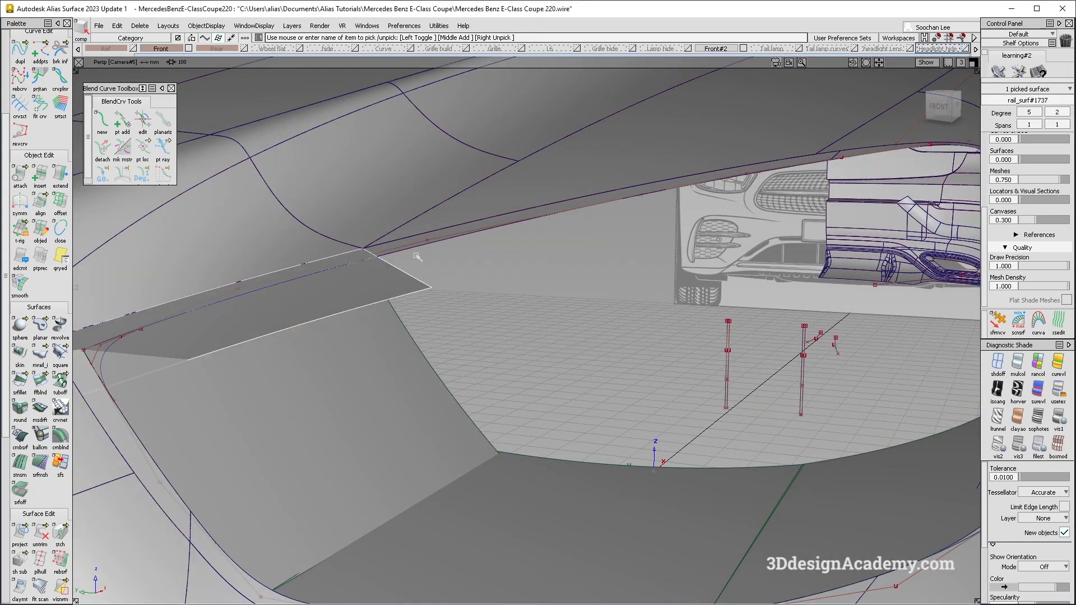
middle_click_drag(897, 147, 478, 242, "alt+shift")
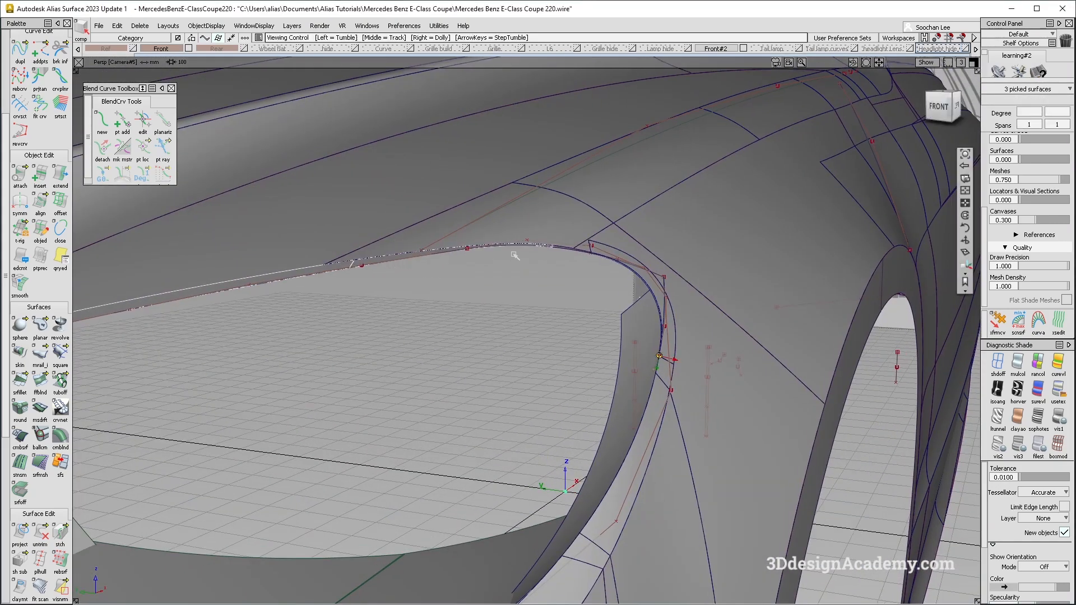
right_click_drag(567, 251, 655, 248, "alt+shift")
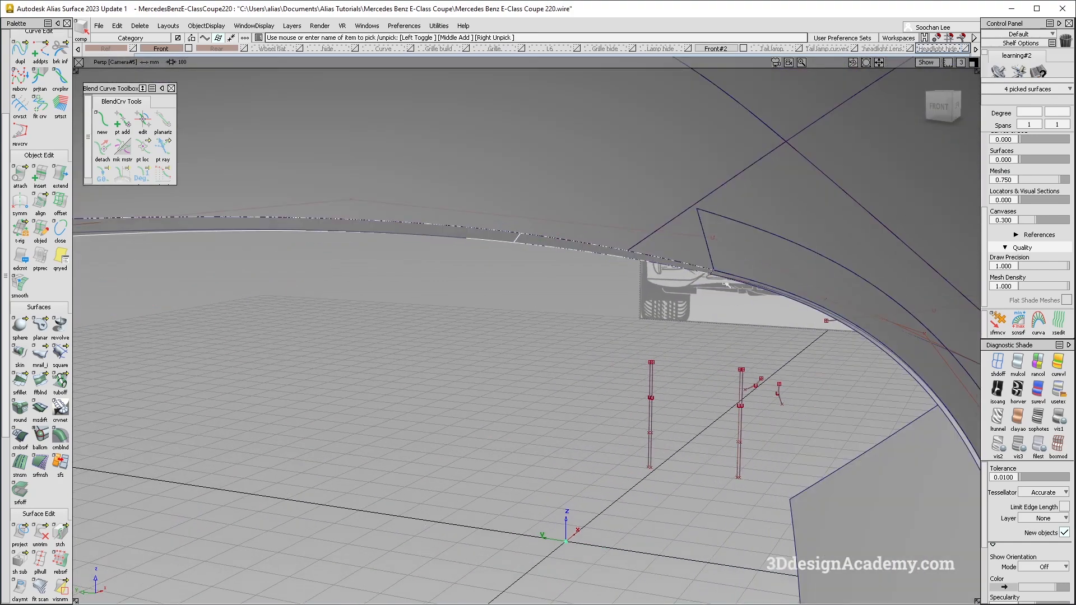
left_click_drag(732, 285, 606, 373, "alt+shift")
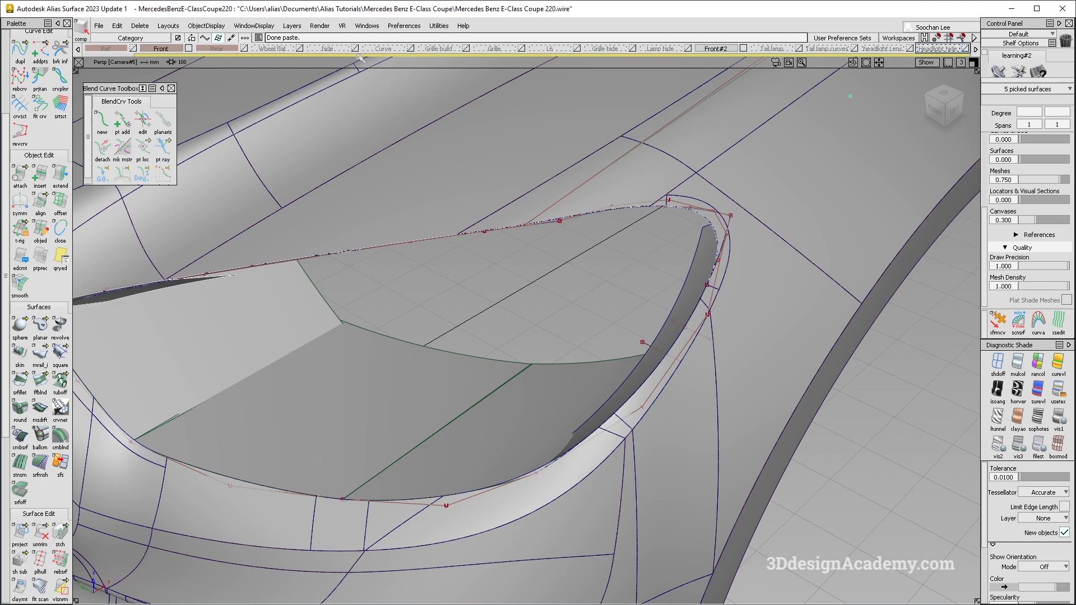
Hide the Front#2 layer to isolate the headlight flange surfaces
left_click_drag(357, 55, 236, 56)
left_click_drag(119, 49, 117, 79)
scroll(218, 54, "down", 1)
left_click(743, 49)
Inspect the corner strip against the lower flange and untrim the adjoining short strip on the upper edge
left_click_drag(727, 269, 630, 243, "alt+shift")
left_click(716, 250)
right_click_drag(707, 247, 710, 205, "alt+shift")
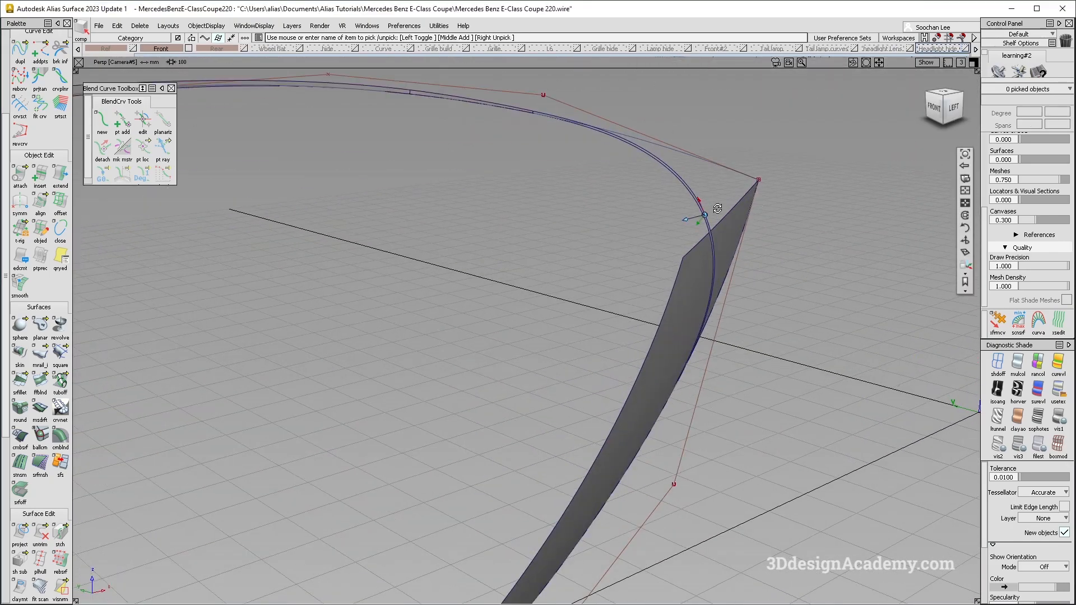
left_click_drag(711, 205, 683, 184, "alt+shift")
middle_click_drag(537, 149, 560, 173, "alt+shift")
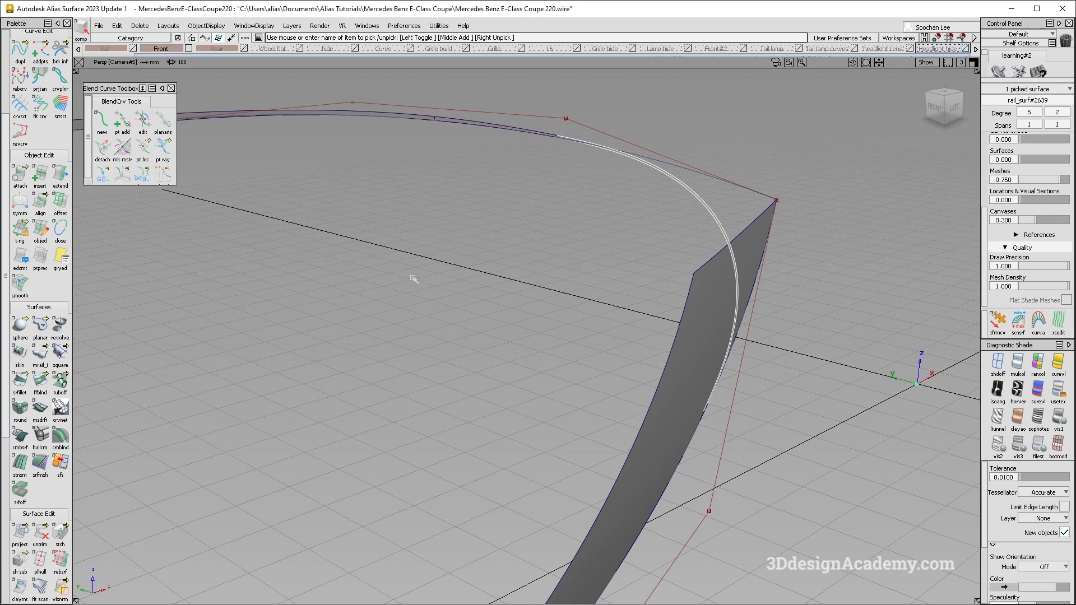
left_click(27, 435)
left_click(41, 538)
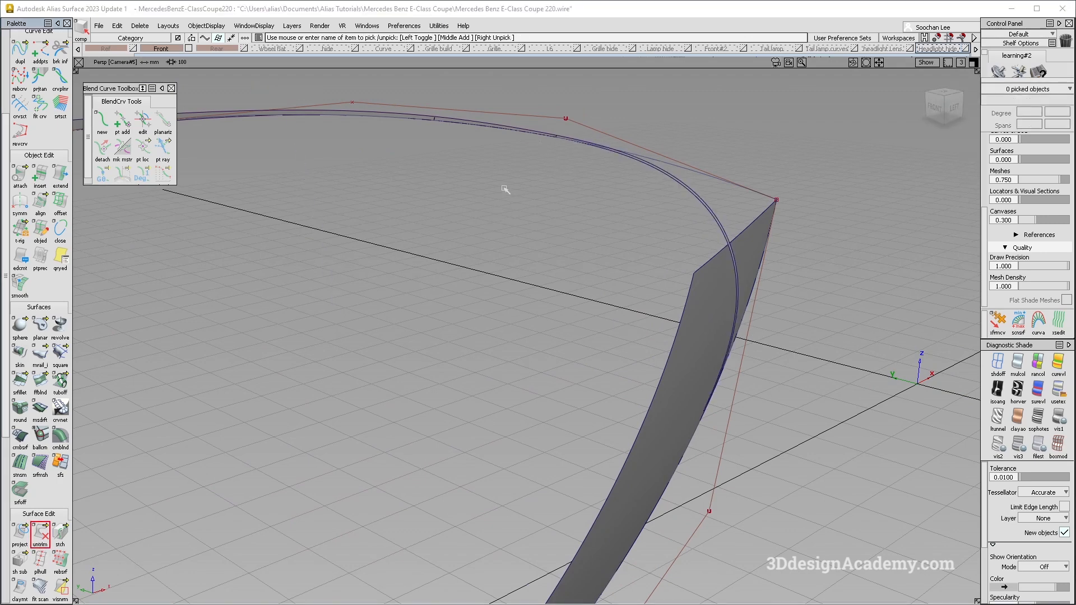
left_click(482, 124)
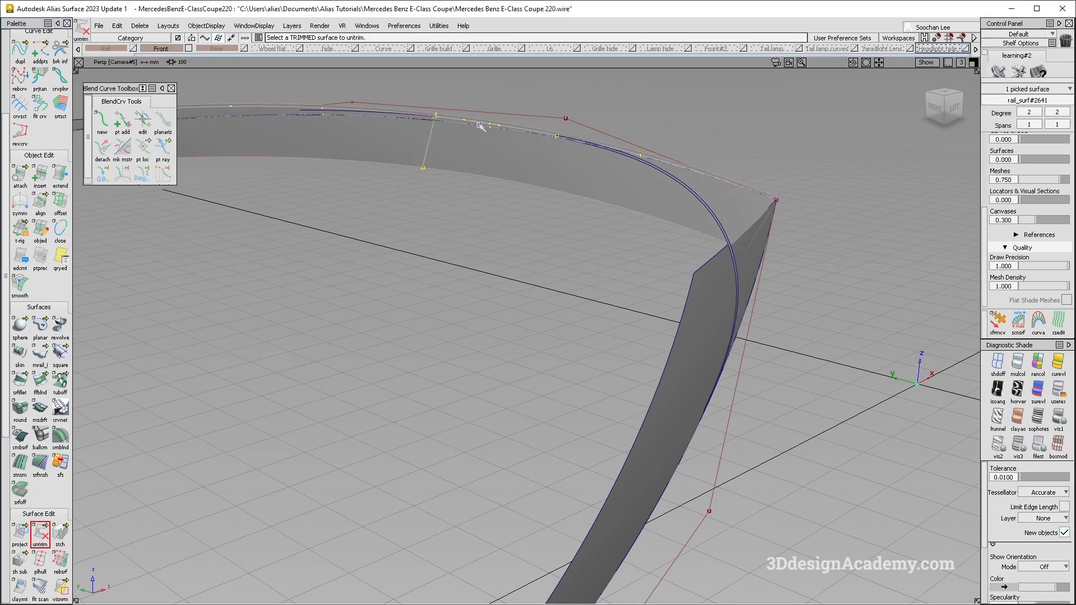
Delete the leftover curve-on-surface from the untrimmed upper-edge strip
left_click_drag(528, 112, 527, 112, "ctrl+shift")
right_click_drag(515, 140, 583, 233, "alt+shift")
left_click_drag(584, 233, 465, 116, "ctrl+shift")
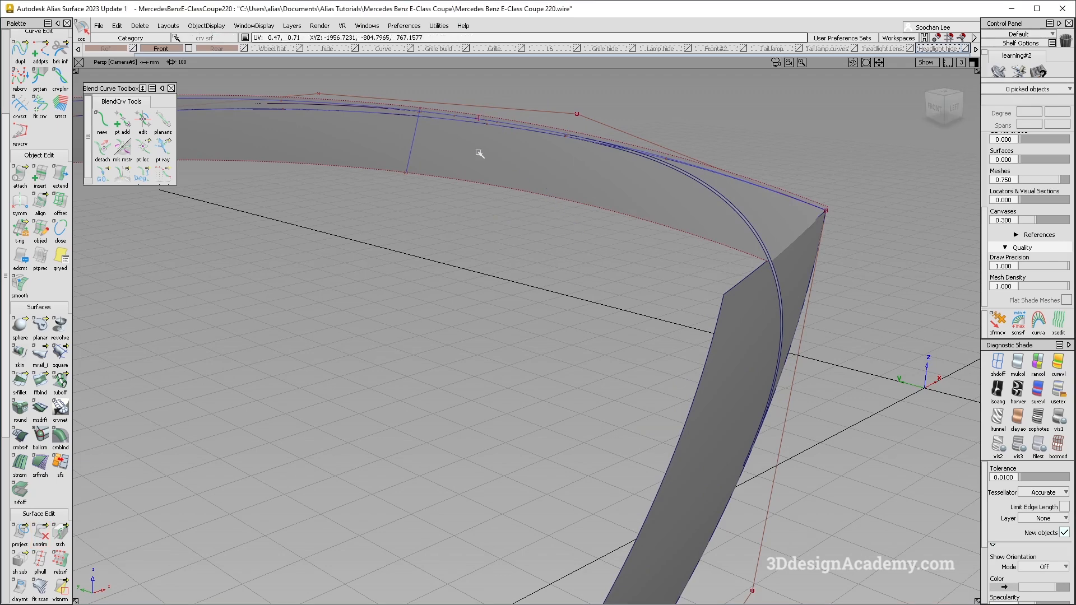
left_click(480, 125)
key("Delete")
key("Return")
left_click_drag(544, 146, 455, 252, "alt+shift")
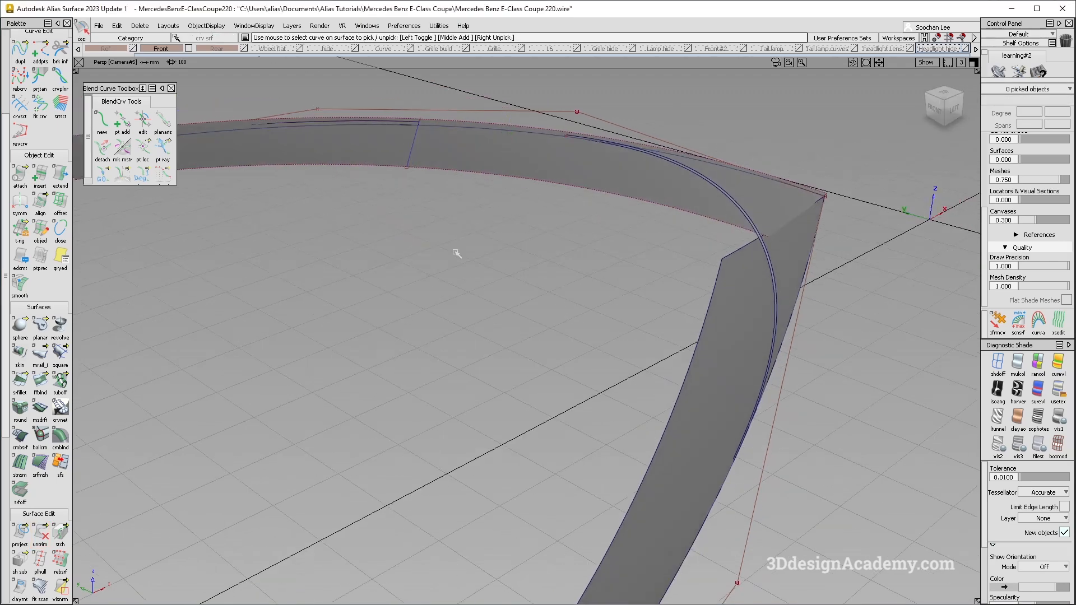
Try to trim the untrimmed upper-edge strip where it meets the end of the narrow corner strip
left_click_drag(40, 534, 40, 534)
left_click_drag(572, 224, 561, 179, "alt+shift")
left_click(493, 145)
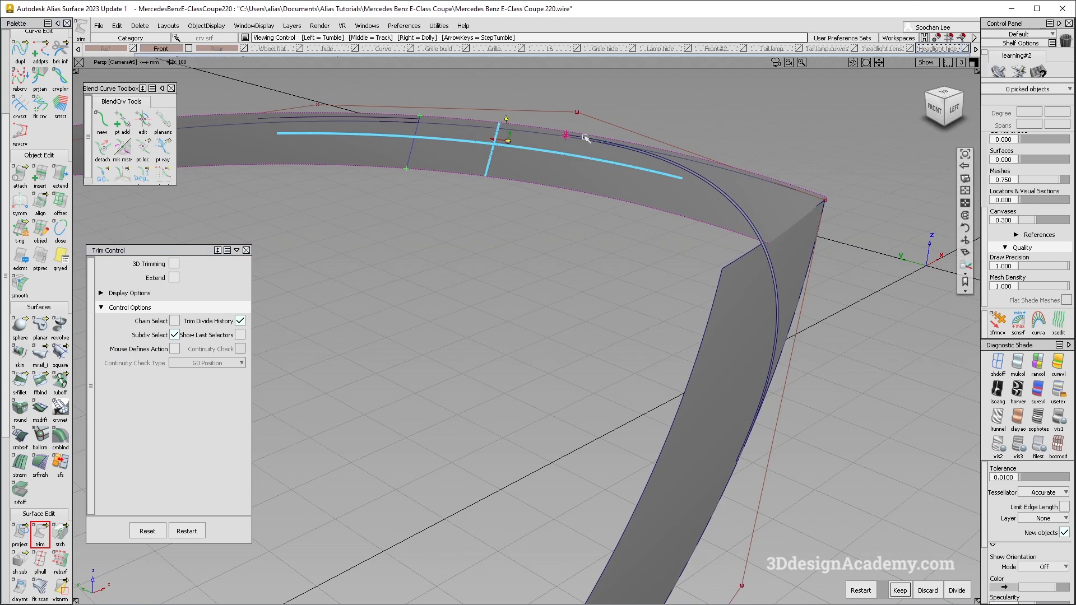
right_click_drag(584, 138, 690, 137, "alt+shift")
left_click_drag(689, 136, 682, 167, "alt+shift")
left_click(654, 144, "shift")
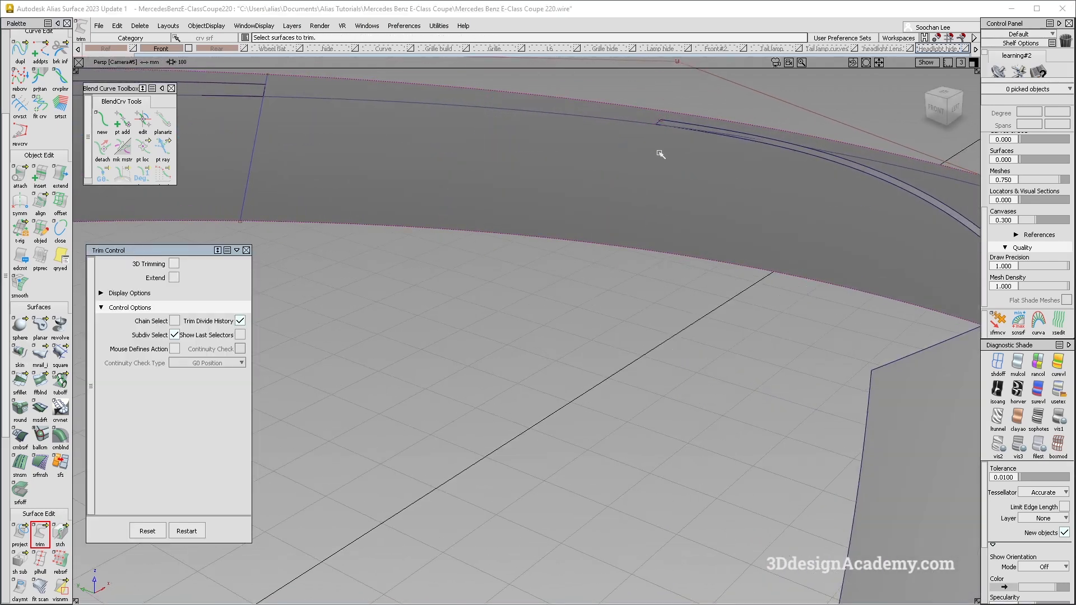
left_click_drag(733, 174, 569, 156, "alt+shift")
mouse_move(571, 152)
right_mouse_down("alt+shift")
mouse_move(637, 144)
mouse_move(667, 168)
right_mouse_up("alt+shift")
left_click_drag(581, 252, 470, 160, "ctrl+shift")
Extend the narrow corner strip's inner edge inward across the full depth of the headlight flange
right_click_drag(650, 188, 600, 195, "alt+shift")
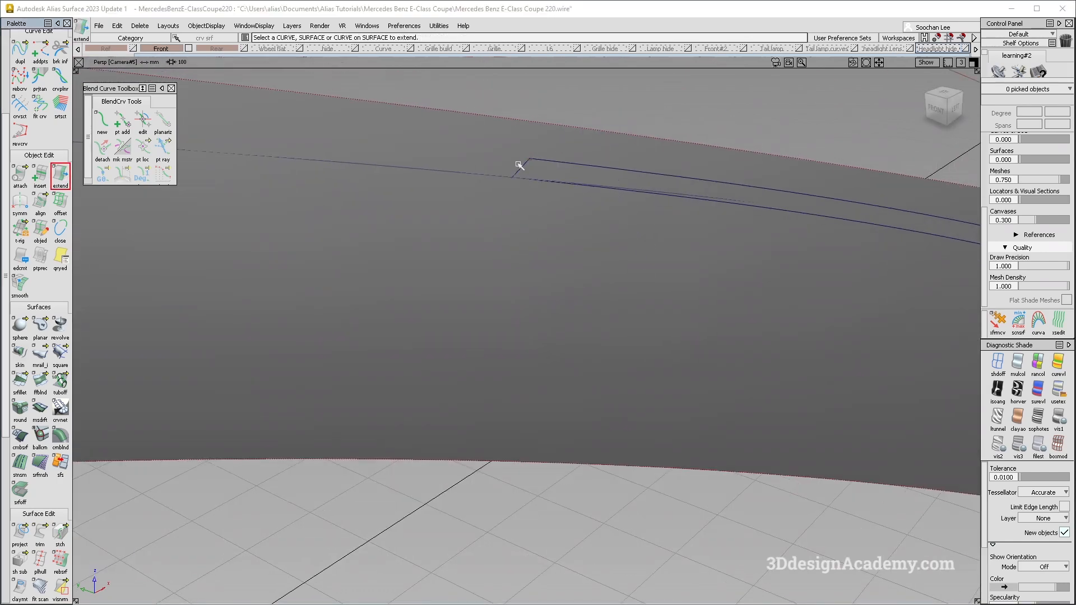
left_click(595, 170)
mouse_move(547, 204)
left_mouse_down("alt+shift")
mouse_move(680, 240)
mouse_move(661, 364)
mouse_move(679, 264)
left_mouse_up("alt+shift")
mouse_move(753, 206)
left_mouse_down("ctrl+shift")
mouse_move(700, 260)
mouse_move(500, 203)
mouse_move(559, 309)
left_mouse_up("ctrl+shift")
left_click(699, 264)
left_click_drag(541, 271, 607, 287, "alt+shift")
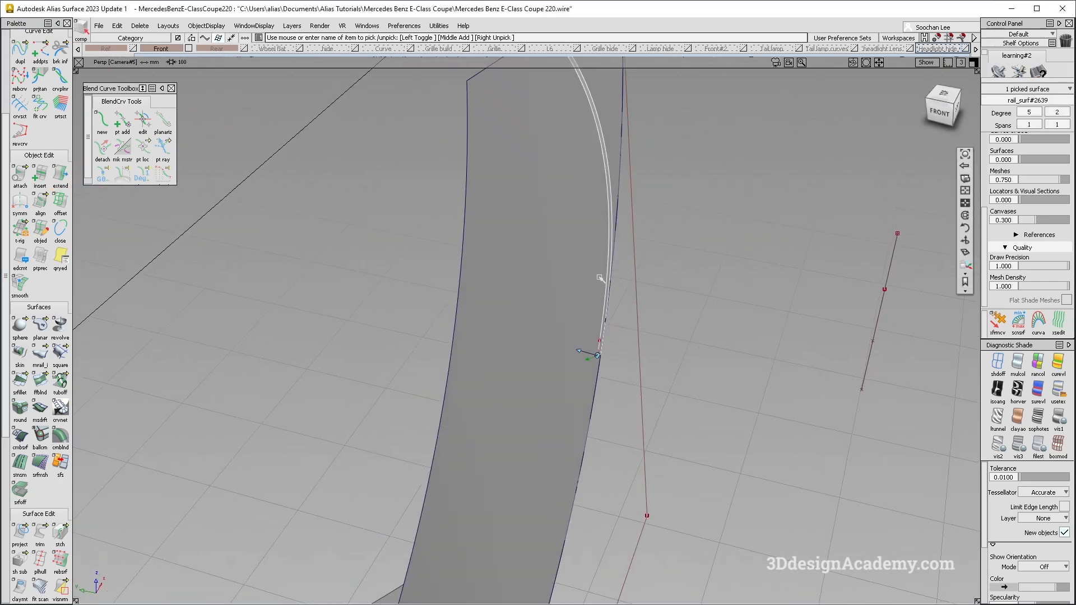
left_click_drag(561, 194, 526, 263, "alt+shift")
left_click(60, 175)
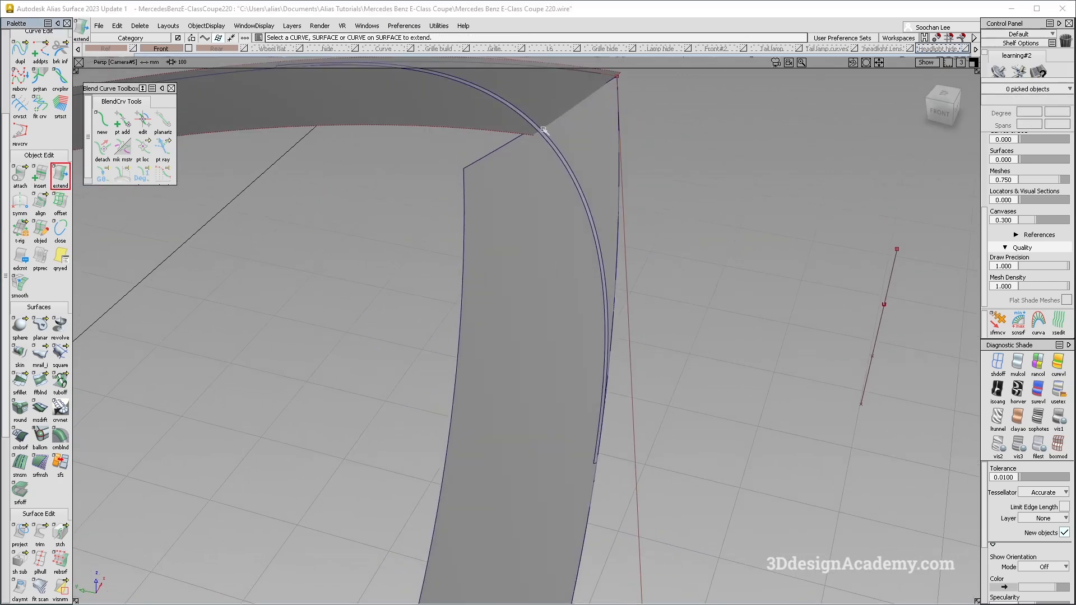
left_click(560, 151)
left_click_drag(545, 146, 363, 216)
Inspect the widened corner strip against the upper and lower flange surfaces
left_click_drag(625, 319, 516, 255, "alt+shift")
left_click(641, 353)
left_click_drag(641, 353, 617, 314, "alt+shift")
left_click(613, 297)
left_click_drag(611, 364, 636, 305, "ctrl+shift")
left_click_drag(556, 367, 511, 202, "ctrl+shift")
left_click(415, 288)
mouse_move(415, 289)
left_mouse_down("alt+shift")
mouse_move(635, 324)
mouse_move(591, 310)
mouse_move(583, 319)
mouse_move(561, 224)
left_mouse_up("alt+shift")
left_click_drag(521, 324, 533, 395, "alt+shift")
left_click_drag(532, 395, 489, 209, "ctrl+shift")
Create curves-on-surface on the upper and lower flanges at the ends of the widened corner strip
left_click(20, 541)
left_click(598, 391)
mouse_move(598, 391)
left_mouse_down("alt+shift")
mouse_move(439, 271)
mouse_move(515, 227)
left_mouse_up("alt+shift")
left_click(512, 218)
mouse_move(515, 227)
right_mouse_down("alt+shift")
mouse_move(542, 206)
mouse_move(592, 327)
right_mouse_up("alt+shift")
left_click_drag(591, 326, 597, 217, "ctrl+shift")
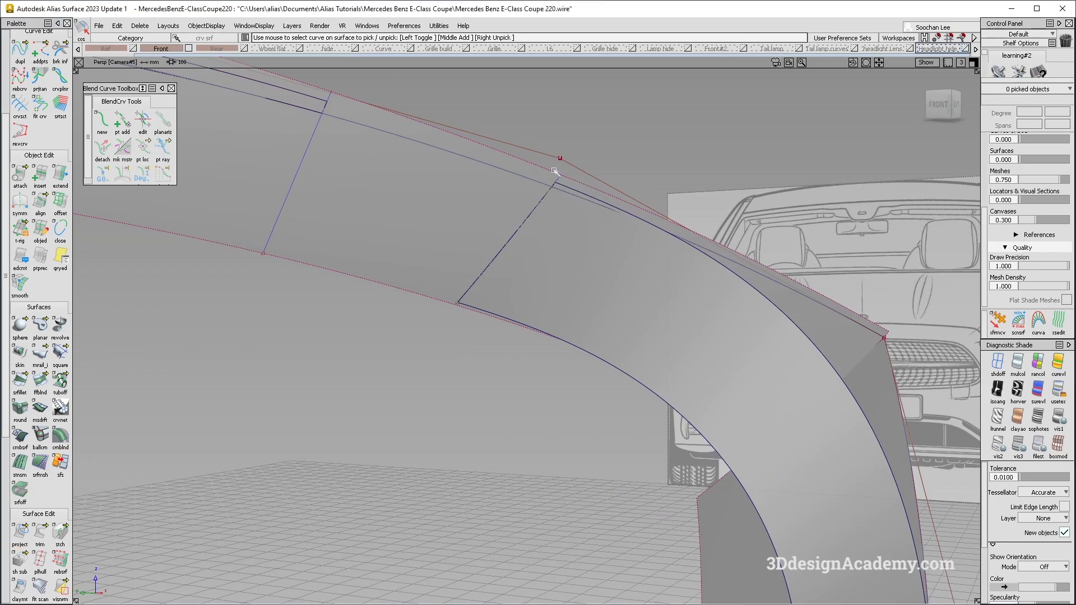
Delete the curve-on-surface at the upper end of the widened corner strip
left_click(560, 179)
key("Delete")
left_click(483, 365)
right_click_drag(485, 254, 421, 262, "alt+shift")
left_click_drag(658, 279, 531, 223, "alt+shift")
left_click_drag(531, 223, 514, 233, "ctrl+shift")
Extend the lower flange's outer edge outward past the outer corner
right_click_drag(645, 271, 634, 271, "alt+shift")
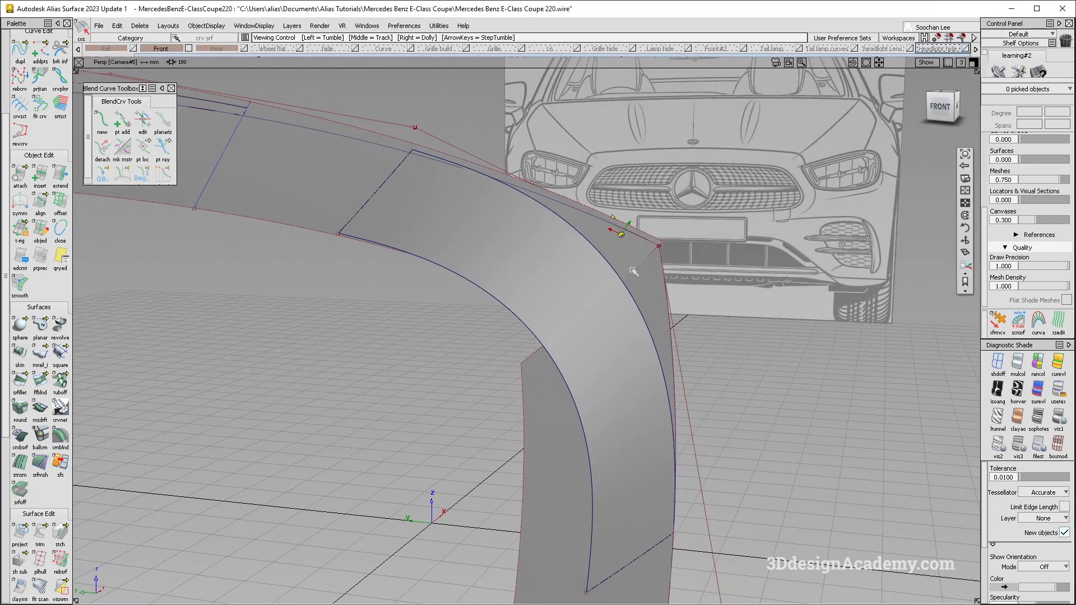
left_click_drag(634, 271, 650, 250, "alt+shift")
right_click_drag(651, 250, 597, 253, "alt+shift")
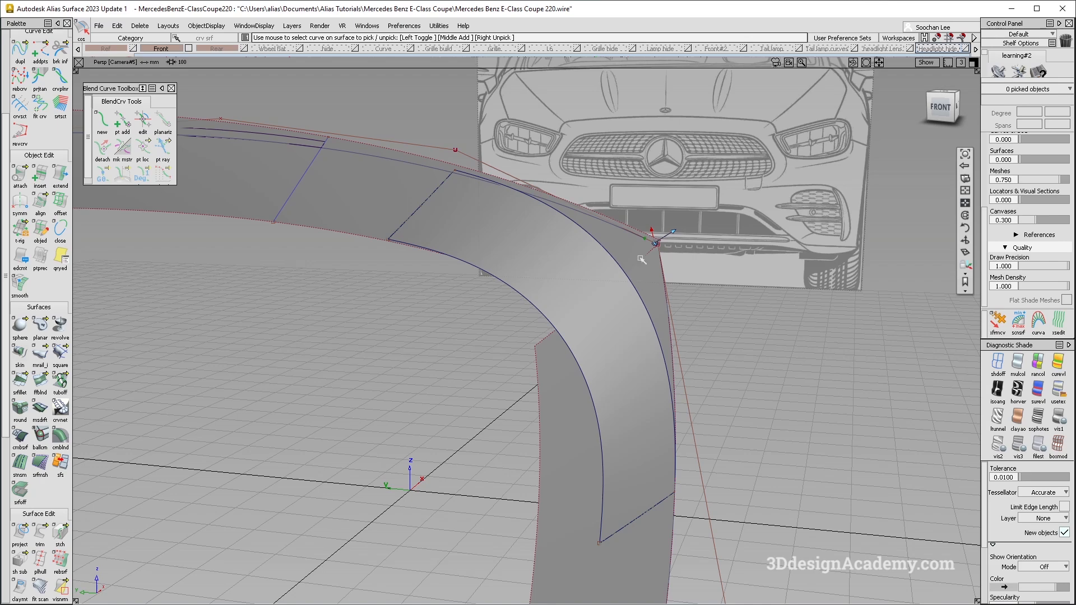
mouse_move(655, 249)
right_mouse_down("alt+shift")
mouse_move(670, 246)
mouse_move(656, 233)
right_mouse_up("alt+shift")
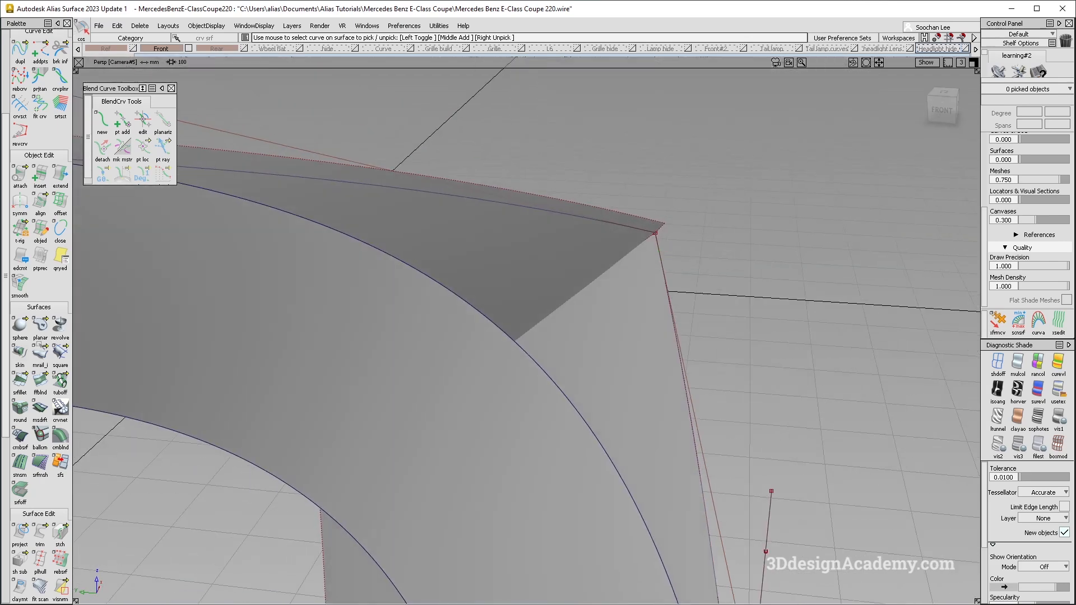
left_click(60, 176)
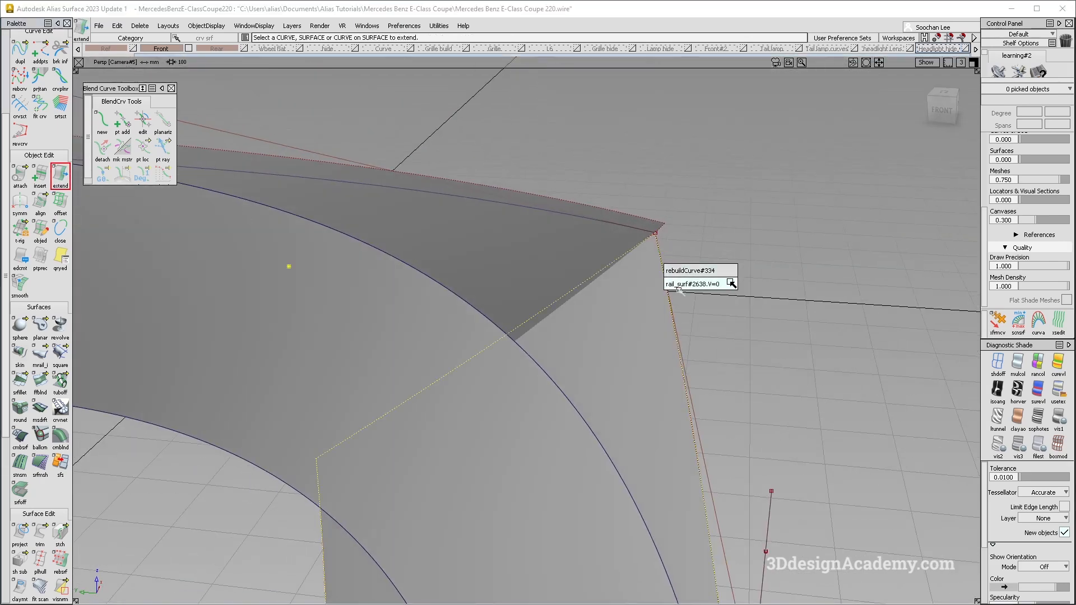
left_click(731, 284)
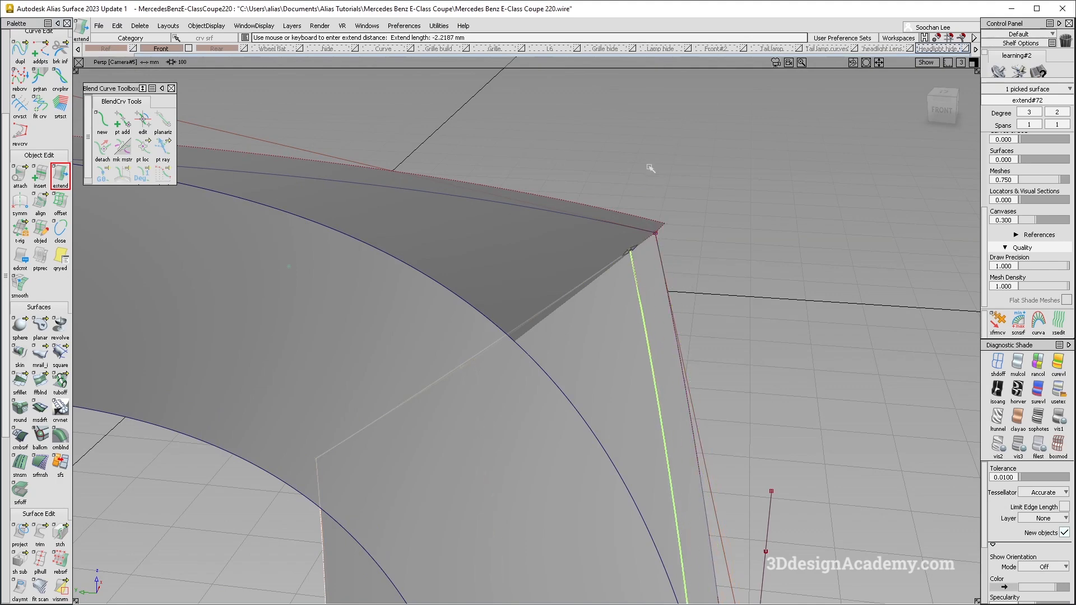
left_click_drag(645, 351, 661, 263)
right_click_drag(661, 226, 665, 224, "alt+shift")
left_click_drag(665, 224, 694, 139, "alt+shift")
left_click(677, 216)
left_click_drag(559, 300, 405, 95, "ctrl+shift")
Pull the outer edges of the lower flange and short upper strip inward to the corner with an extend length of about -1.04 mm
left_click_drag(20, 532, 52, 534)
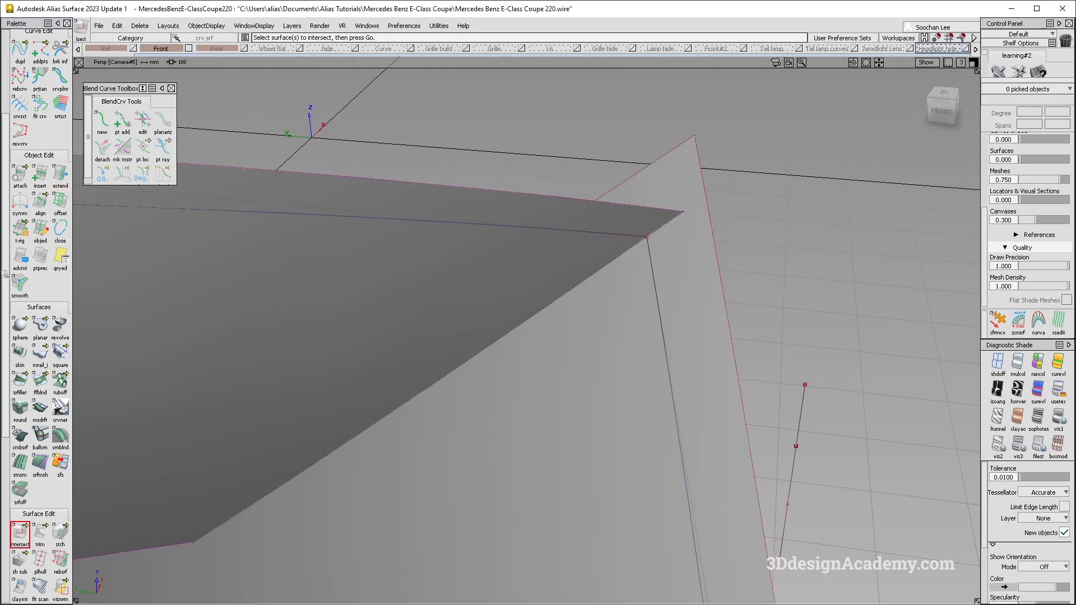
left_click(57, 183)
left_click(712, 225)
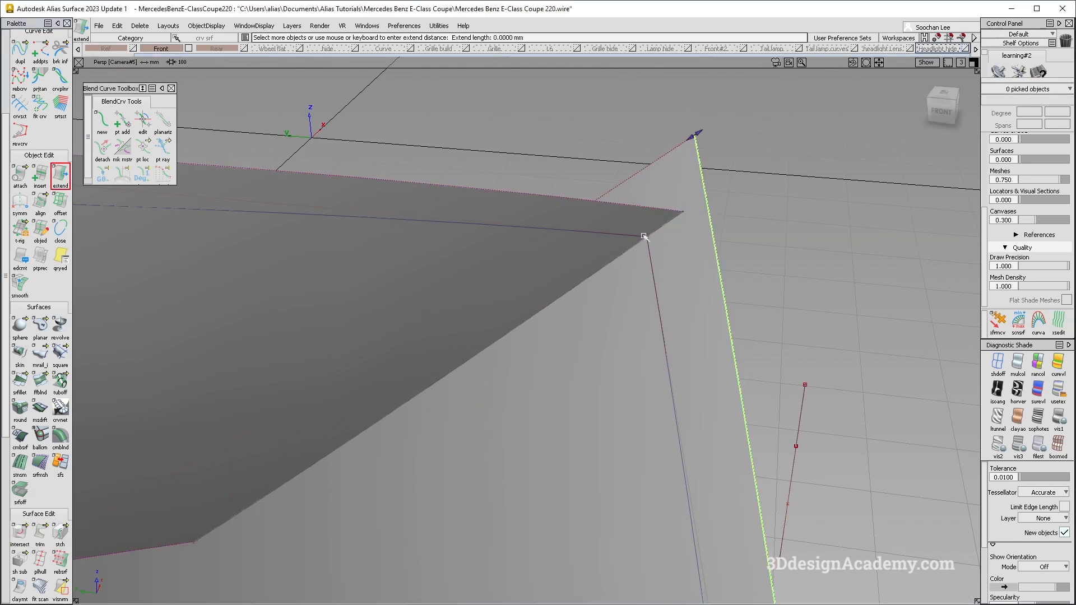
left_click_drag(656, 234, 574, 319)
middle_click_drag(574, 319, 629, 185, "alt+shift")
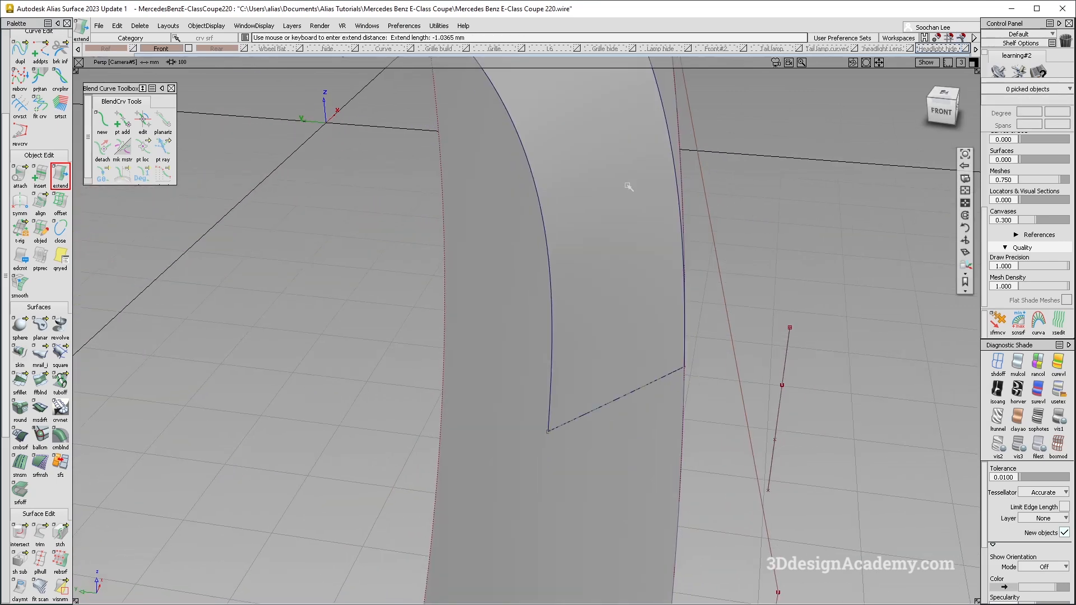
right_click_drag(630, 185, 577, 321, "alt+shift")
middle_click_drag(578, 321, 662, 95, "alt+shift")
left_click_drag(491, 447, 506, 391, "alt+shift")
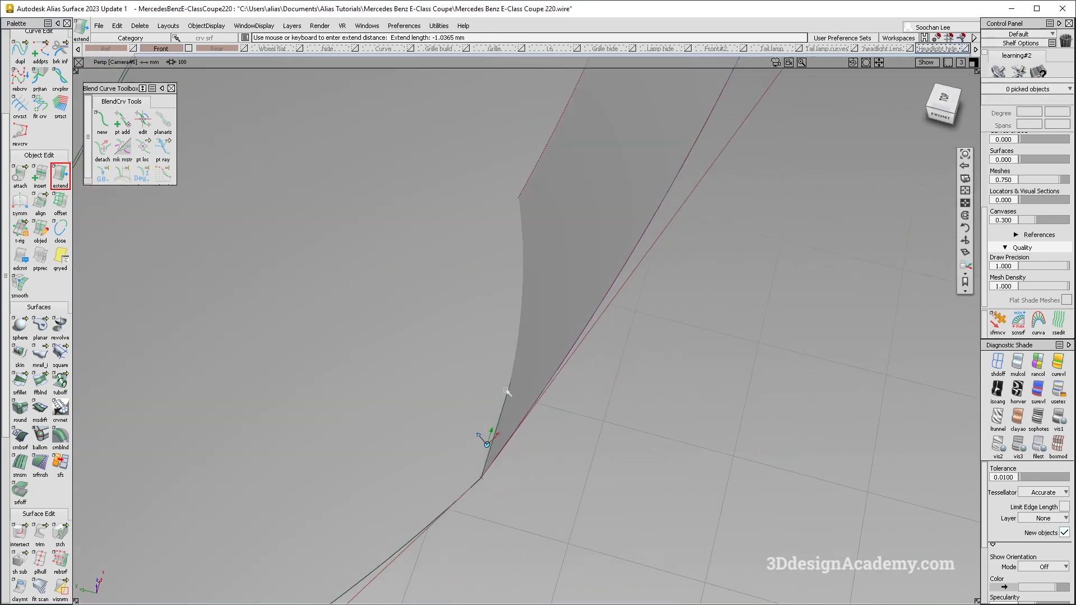
right_click_drag(507, 391, 495, 279, "alt+shift")
middle_click_drag(495, 279, 507, 267, "alt+shift")
left_click_drag(507, 267, 498, 281, "alt+shift")
left_click_drag(475, 338, 404, 347, "alt+shift")
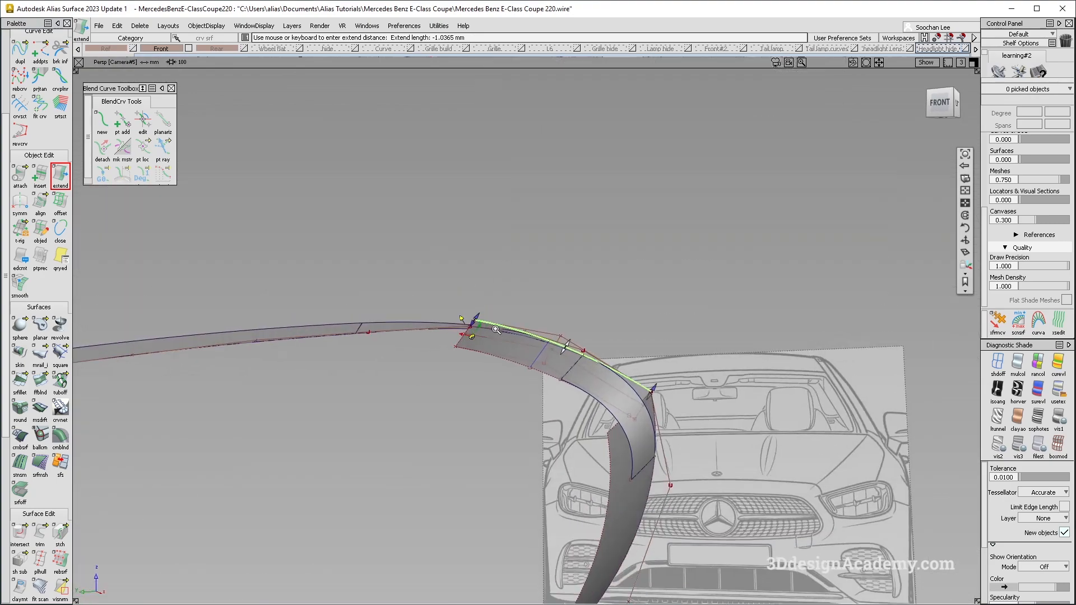
Untrim the long upper flange surface next to the short upper strip
right_click_drag(404, 347, 278, 375, "alt+shift")
left_click_drag(252, 240, 180, 329, "ctrl+shift")
left_click(180, 329)
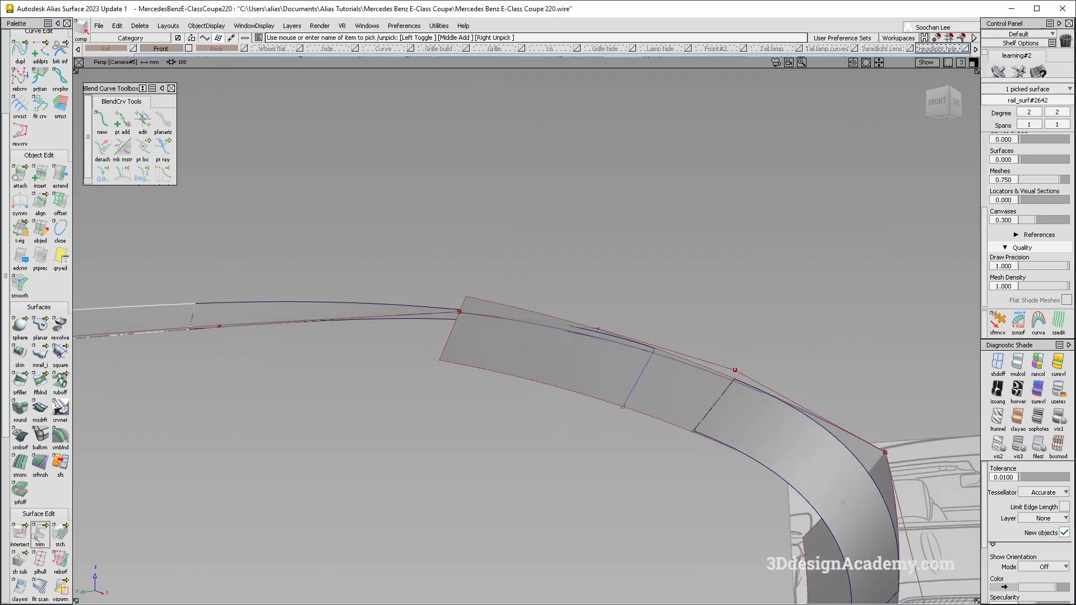
left_click_drag(74, 534, 80, 536)
left_click(169, 323)
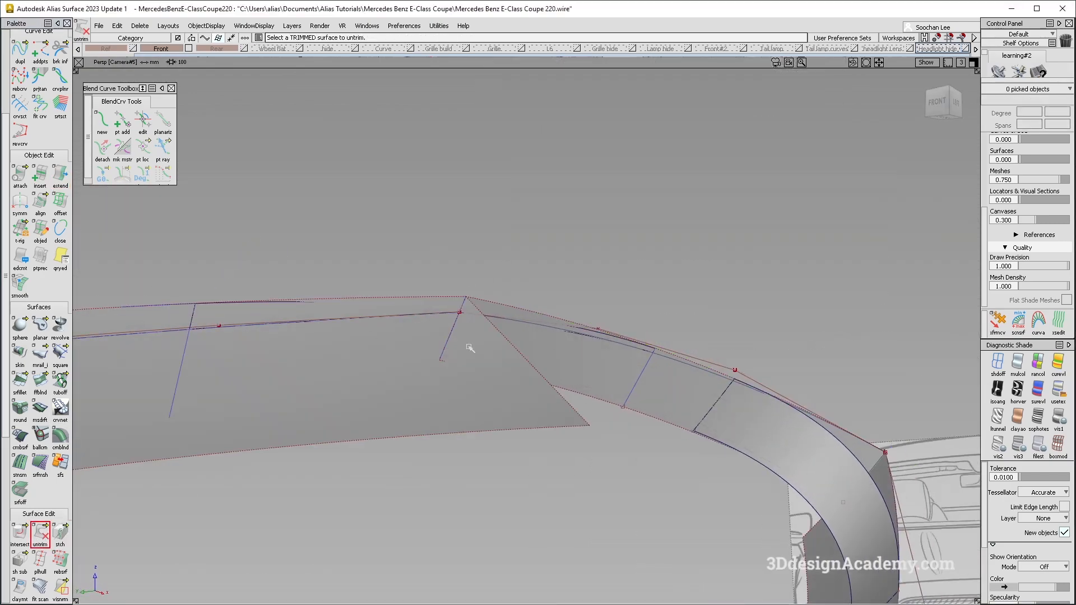
Untrim the surface at the far inner end of the upper flange
middle_click_drag(371, 336, 495, 270, "alt+shift")
right_click_drag(495, 270, 305, 322, "alt+shift")
middle_click_drag(305, 323, 582, 250, "alt+shift")
middle_click_drag(224, 317, 500, 267, "alt+shift")
left_click(407, 266, "alt+shift")
mouse_move(407, 266)
left_mouse_down("alt+shift")
mouse_move(507, 269)
mouse_move(583, 170)
mouse_move(533, 239)
left_mouse_up("alt+shift")
left_click(555, 257)
right_click_drag(436, 242, 540, 322, "ctrl+shift")
mouse_move(476, 295)
left_mouse_down("alt+shift")
mouse_move(573, 275)
mouse_move(490, 236)
left_mouse_up("alt+shift")
right_click_drag(440, 242, 578, 323, "ctrl+shift")
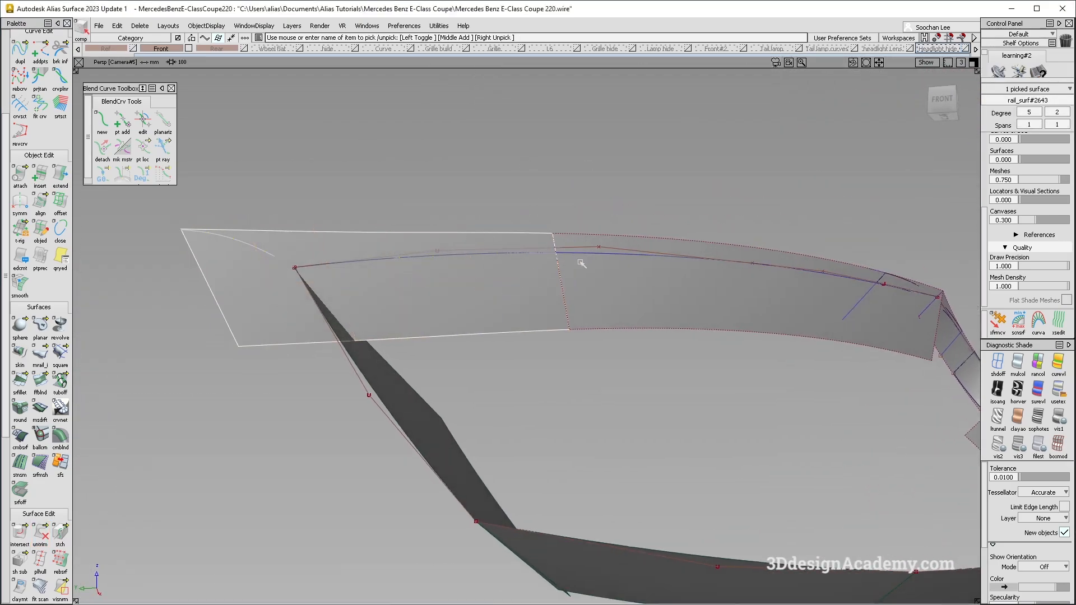
left_click_drag(526, 258, 541, 264, "alt+shift")
left_click_drag(408, 413, 361, 174, "ctrl+shift")
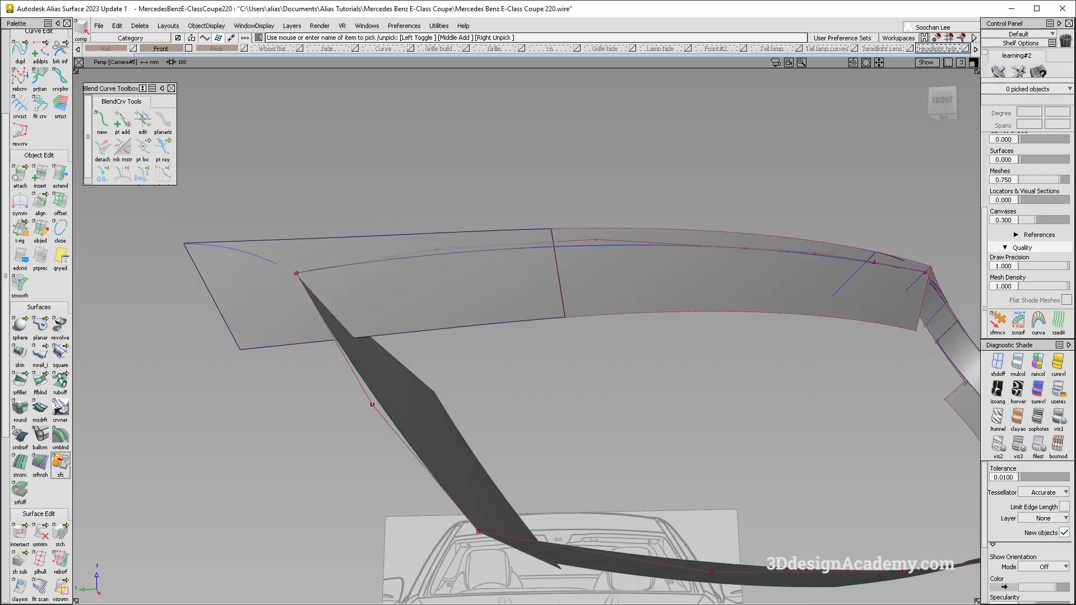
left_click(41, 533)
left_click(505, 279)
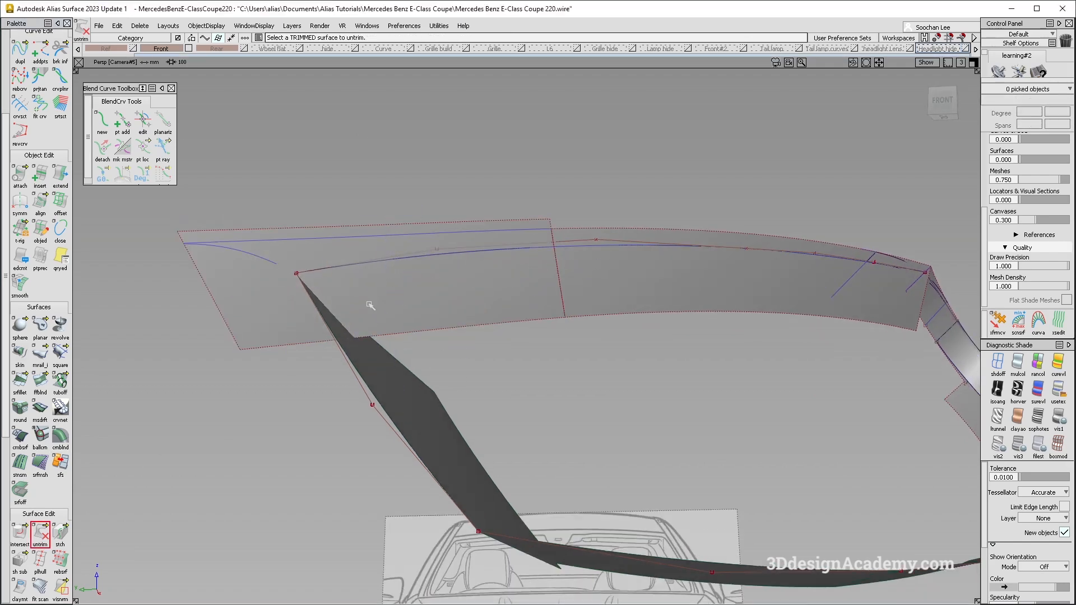
Delete the leftover curves-on-surface from the untrimmed inner-end surface
key("Delete")
key("Return")
key("Return")
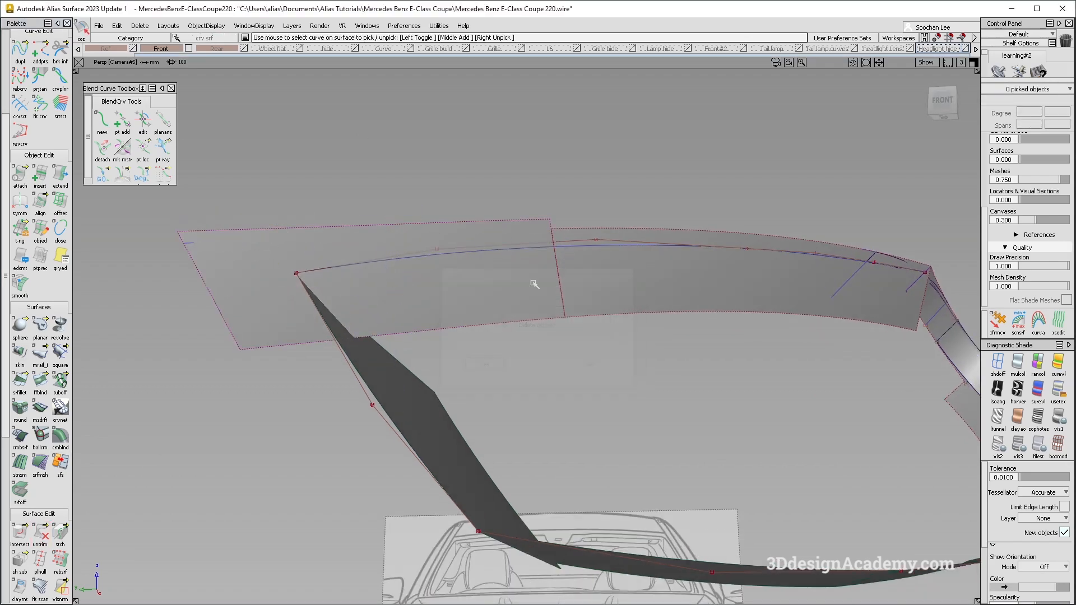
Examine the untrimmed upper flange surfaces along the opening, from the inner end to the outer corner
right_click_drag(555, 259, 630, 252, "alt+shift")
left_click_drag(631, 252, 662, 264, "alt+shift")
middle_click_drag(661, 264, 437, 258, "alt+shift")
left_click_drag(738, 297, 168, 408, "alt+shift")
middle_click_drag(168, 408, 288, 323, "alt+shift")
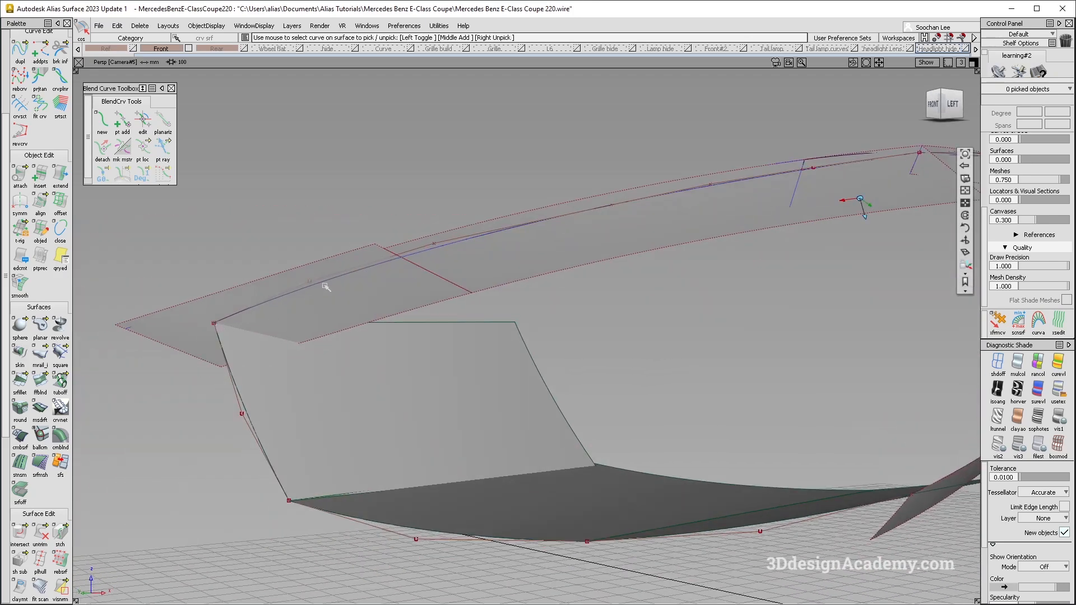
middle_click_drag(466, 237, 396, 259, "alt+shift")
left_click_drag(397, 259, 445, 239, "alt+shift")
middle_click_drag(591, 216, 324, 272, "alt+shift")
right_click_drag(596, 241, 821, 351, "alt+shift")
left_click_drag(821, 350, 839, 334, "alt+shift")
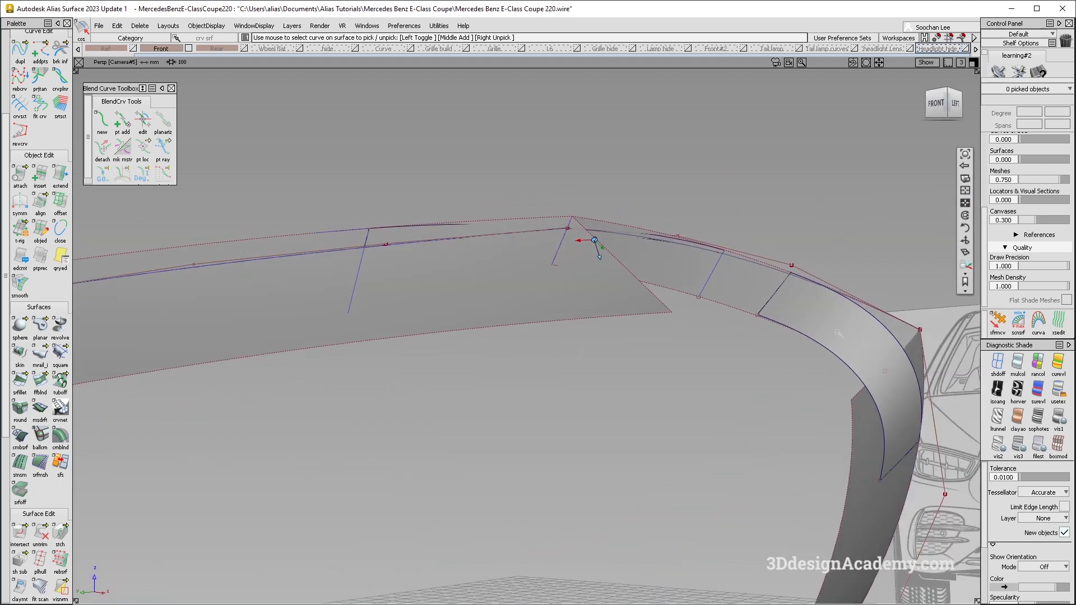
left_click_drag(658, 262, 591, 261, "alt+shift")
right_click_drag(527, 248, 431, 261, "alt+shift")
left_click_drag(507, 264, 588, 251, "alt+shift")
middle_click_drag(676, 259, 845, 207, "alt+shift")
left_click_drag(747, 245, 639, 248, "alt+shift")
middle_click_drag(639, 247, 346, 269, "alt+shift")
right_click_drag(673, 292, 699, 294, "alt+shift")
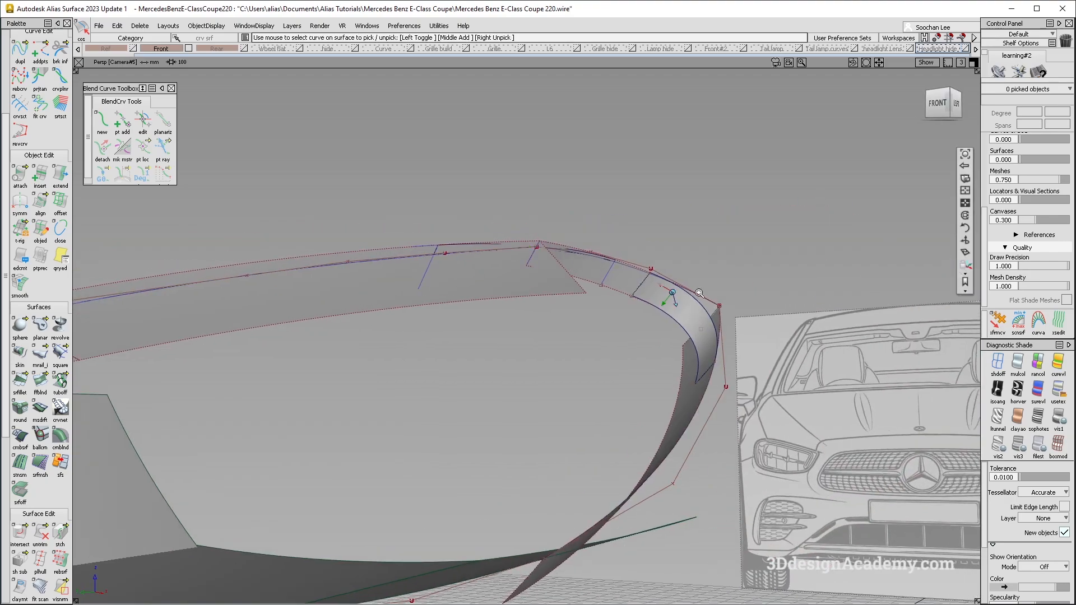
left_click_drag(699, 293, 768, 350, "alt+shift")
right_click_drag(768, 351, 807, 359, "alt+shift")
middle_click_drag(808, 359, 632, 277, "alt+shift")
mouse_move(632, 277)
left_mouse_down("alt+shift")
mouse_move(583, 253)
mouse_move(608, 255)
left_mouse_up("alt+shift")
Duplicate the outer edge of the corner strip as a separate curve
left_click_drag(587, 376, 547, 242, "ctrl+shift")
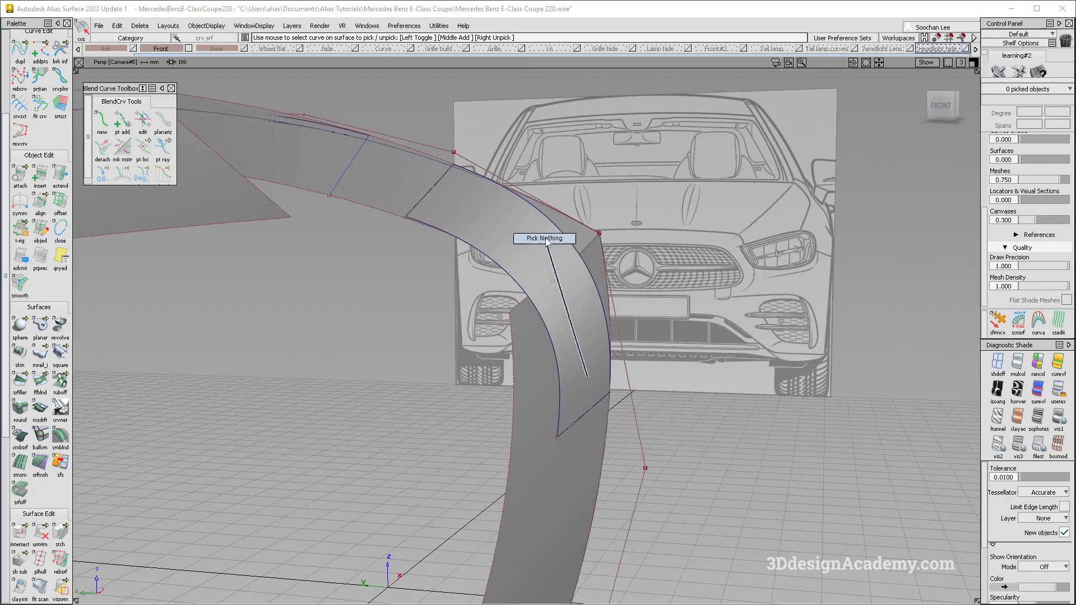
left_click_drag(579, 307, 466, 215, "alt+shift")
scroll(60, 107, "up", 3)
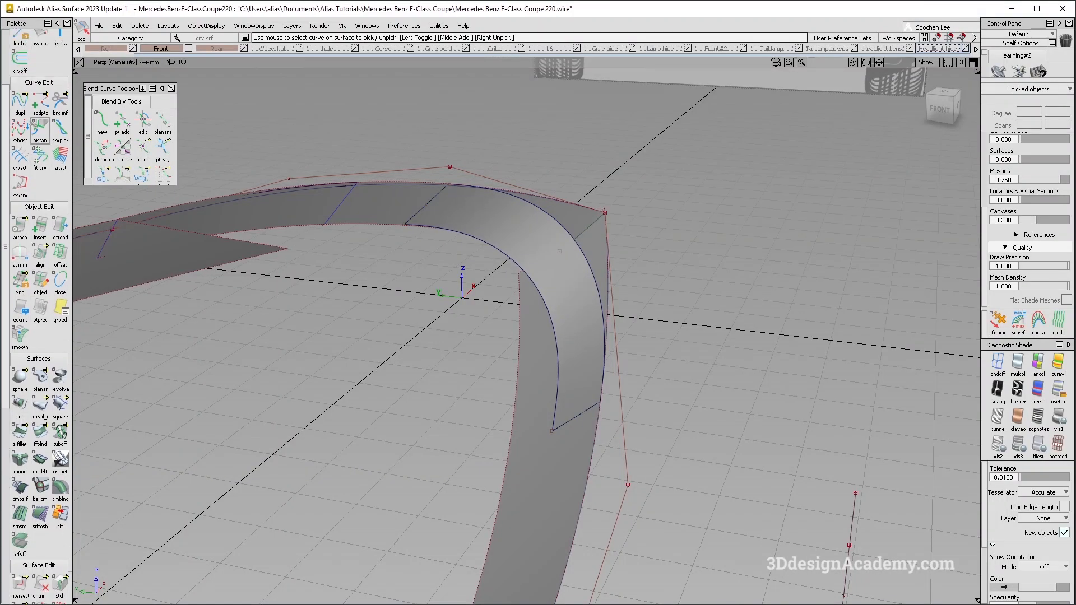
left_click(555, 222)
left_click_drag(500, 211, 515, 120, "alt+shift")
left_click_drag(567, 378, 564, 291, "ctrl+shift")
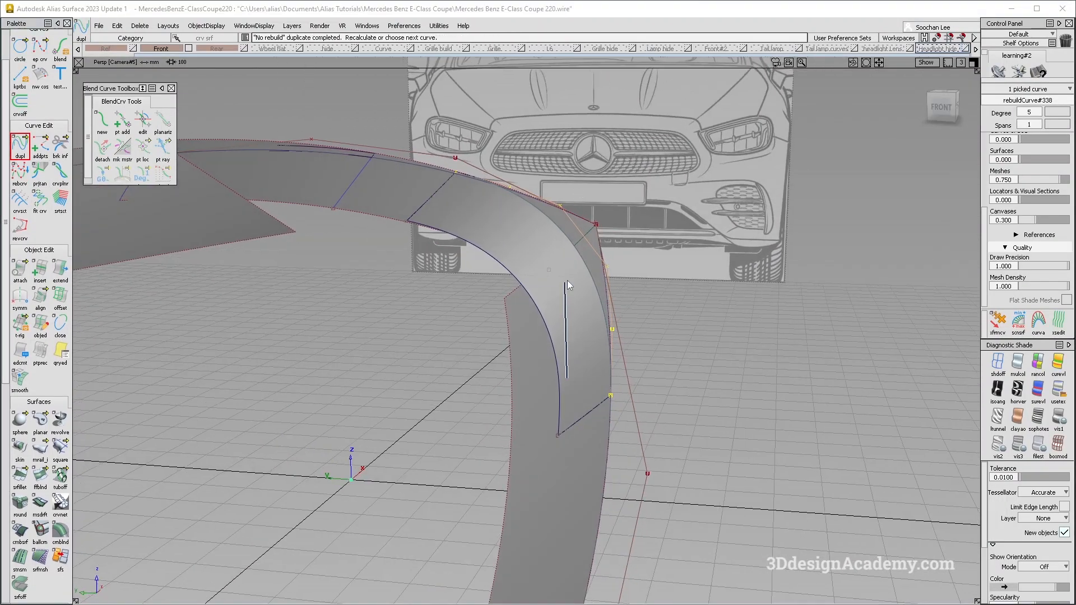
right_click_drag(565, 289, 601, 356, "alt+shift")
mouse_move(600, 355)
left_mouse_down("alt+shift")
mouse_move(611, 320)
mouse_move(606, 338)
left_mouse_up("alt+shift")
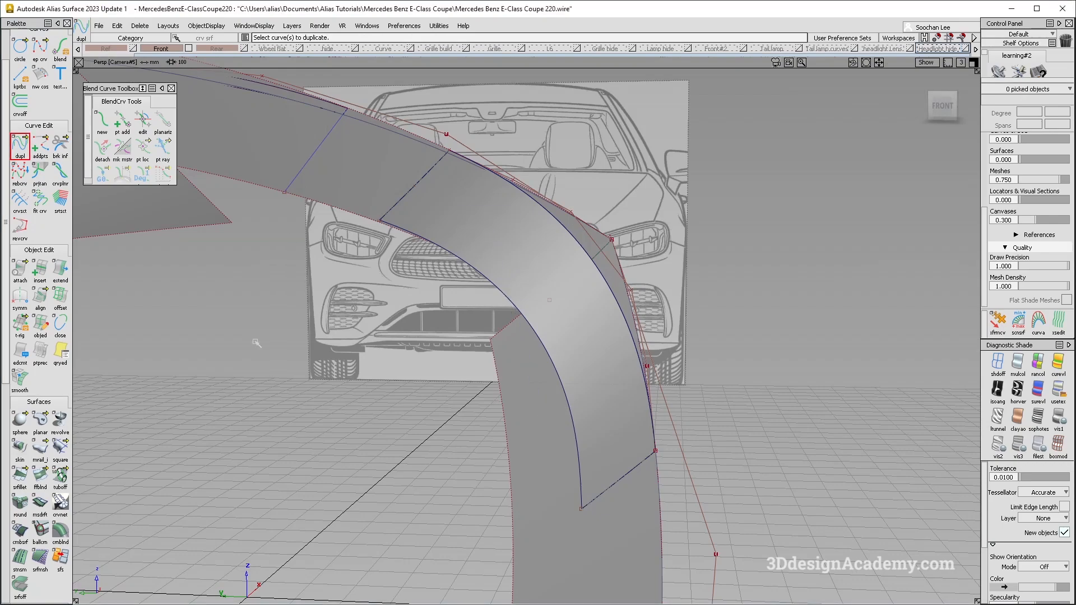
scroll(44, 107, "up", 2)
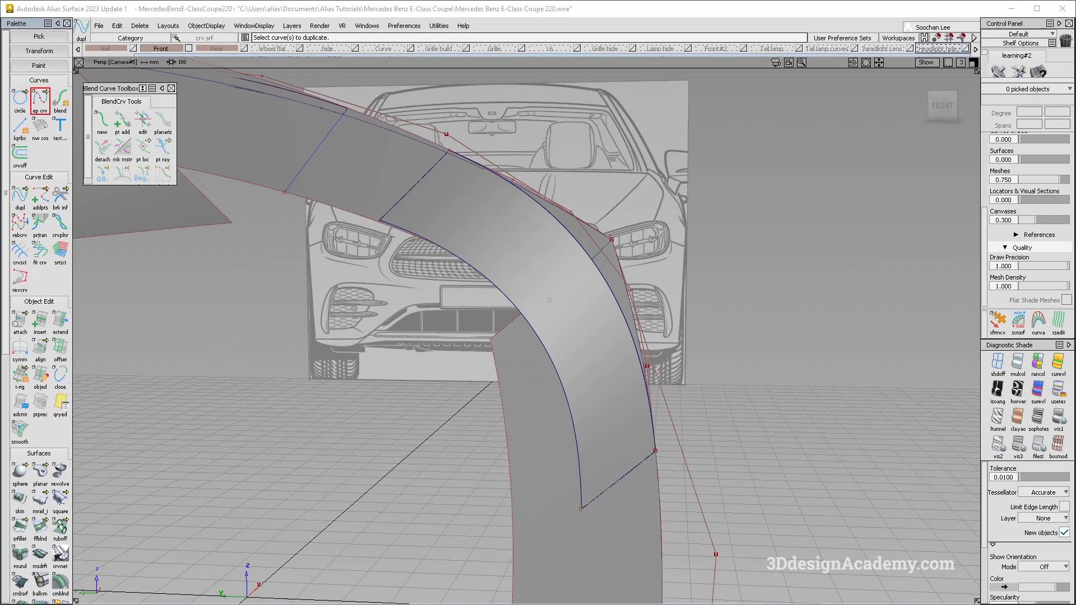
left_click_drag(600, 255, 521, 246, "alt+shift")
right_click_drag(522, 247, 548, 326, "alt+shift")
left_click_drag(548, 327, 527, 379, "alt+shift")
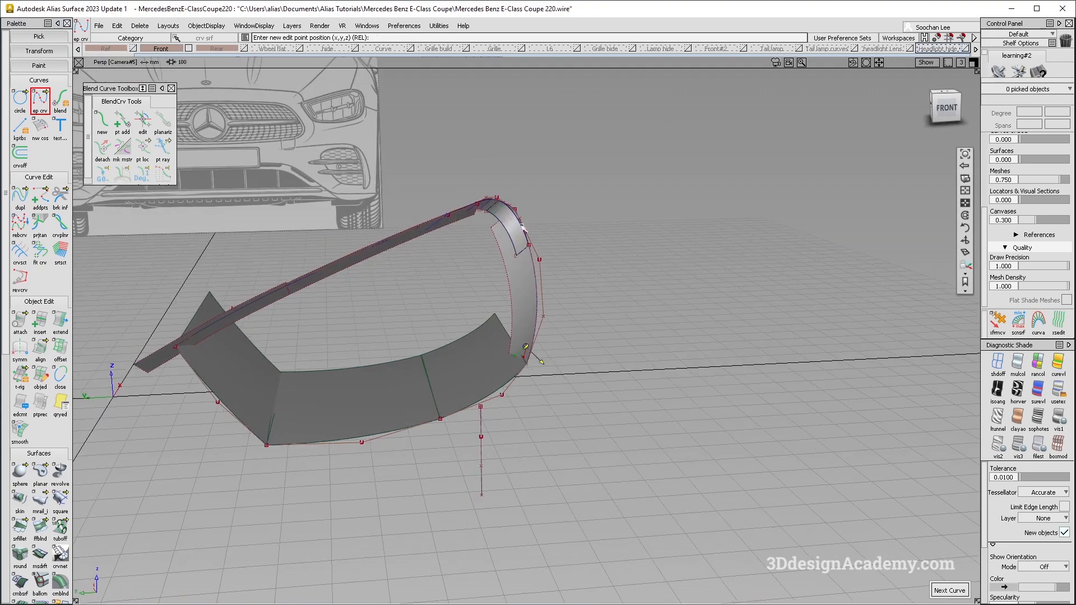
left_click_drag(552, 202, 545, 162, "alt+shift")
right_click_drag(545, 163, 538, 196, "alt+shift")
left_click_drag(538, 197, 552, 174, "alt+shift")
key("ctrl+z")
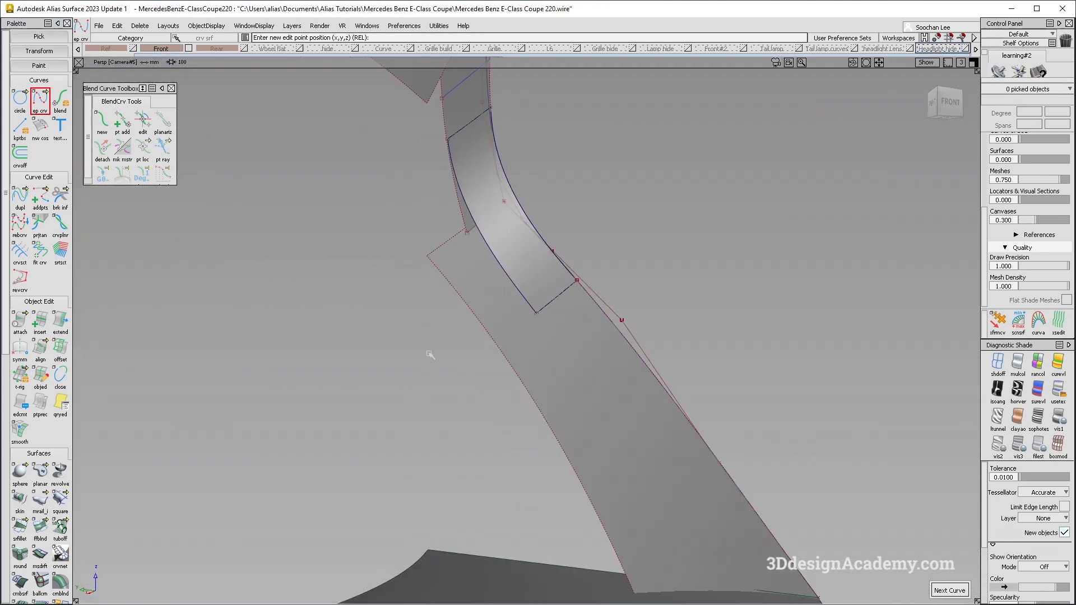
Extend the lower flange's inner edge to snap to the inner end corner of the upper strip
left_click(457, 290)
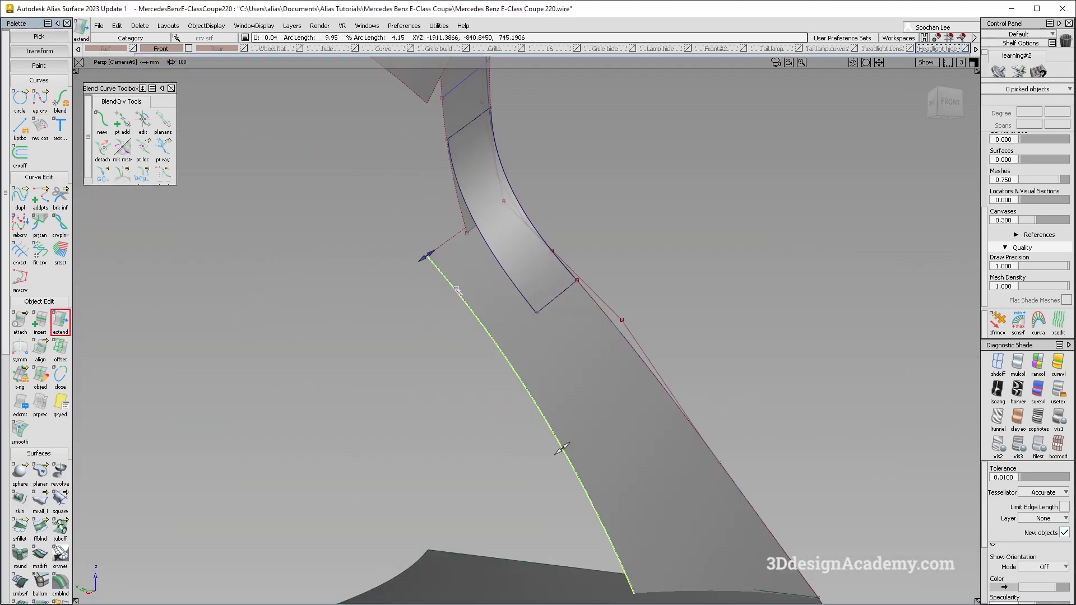
left_click(470, 231, "ctrl+alt")
left_click_drag(468, 267, 359, 236, "alt+shift")
Delete the widened corner strip together with its construction history
left_click(496, 238)
key("Delete")
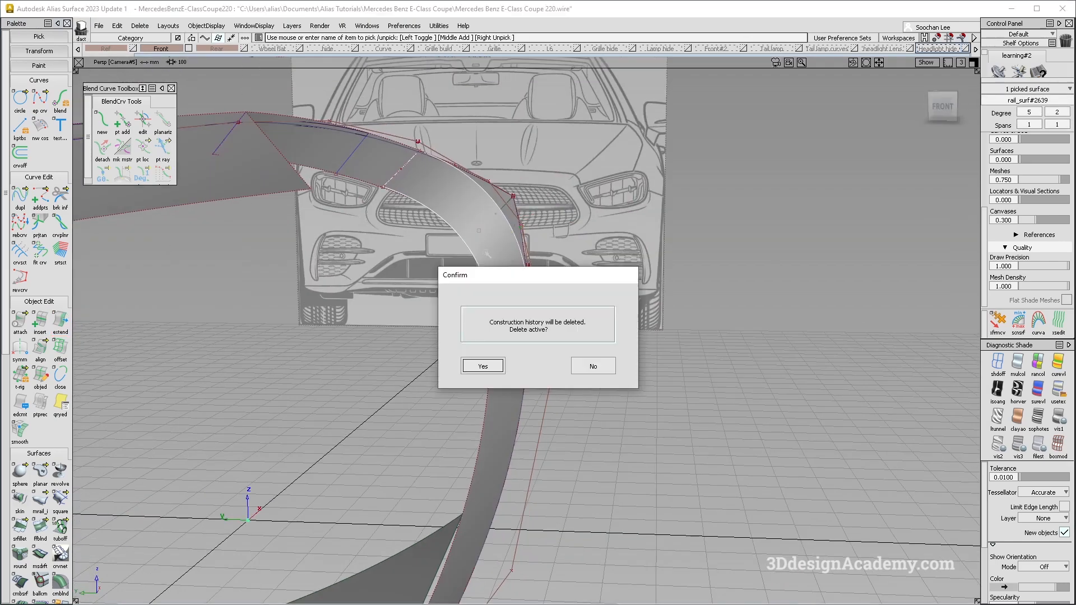
key("Return")
Delete the remaining curves-on-surface on the lower flange and the short upper strip
left_click_drag(502, 228, 465, 200, "alt+shift")
left_click_drag(535, 376, 503, 330, "ctrl+shift")
left_click(503, 330)
key("Delete")
key("Return")
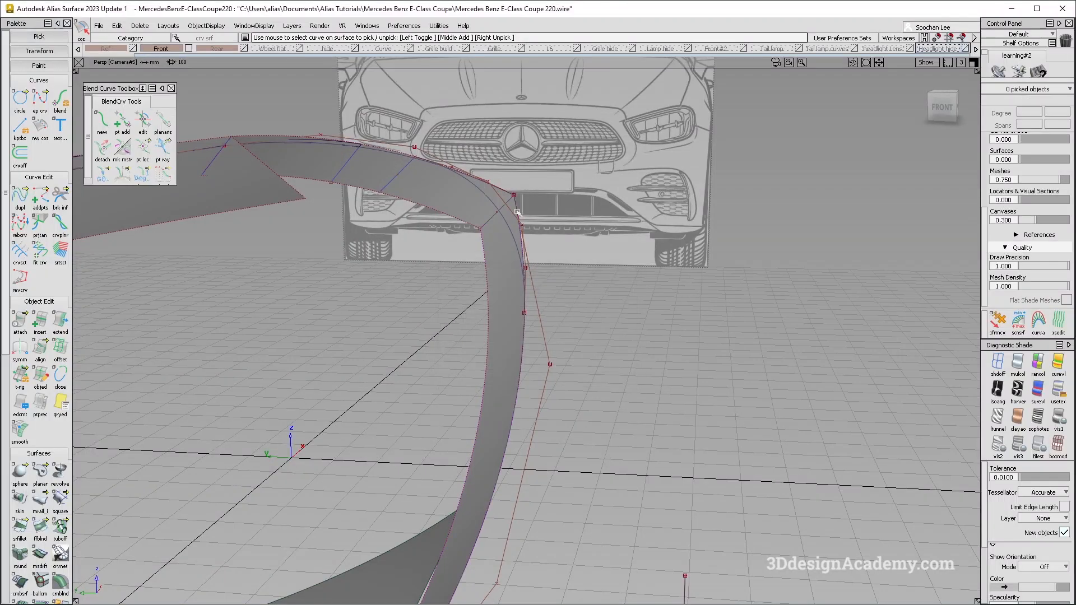
key("Delete")
key("Return")
Draw an edit-point curve along the seam where the upper and lower flanges meet at the outer corner
left_click_drag(498, 212, 507, 214, "alt+shift")
right_click_drag(507, 214, 481, 235, "alt+shift")
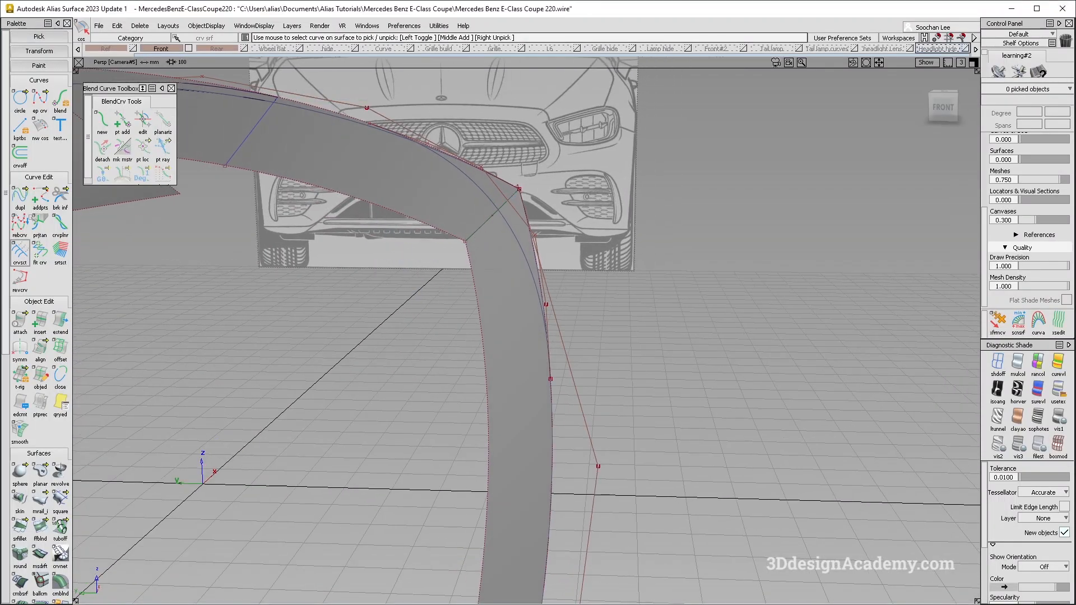
left_click(39, 99)
left_click_drag(492, 221, 546, 226, "ctrl+alt")
left_click(491, 224)
right_click_drag(572, 200, 679, 182, "alt+shift")
mouse_move(679, 182)
left_mouse_down("alt+shift")
mouse_move(669, 174)
mouse_move(620, 219)
mouse_move(493, 267)
mouse_move(708, 242)
left_mouse_up("alt+shift")
right_click_drag(709, 243, 683, 221, "alt+shift")
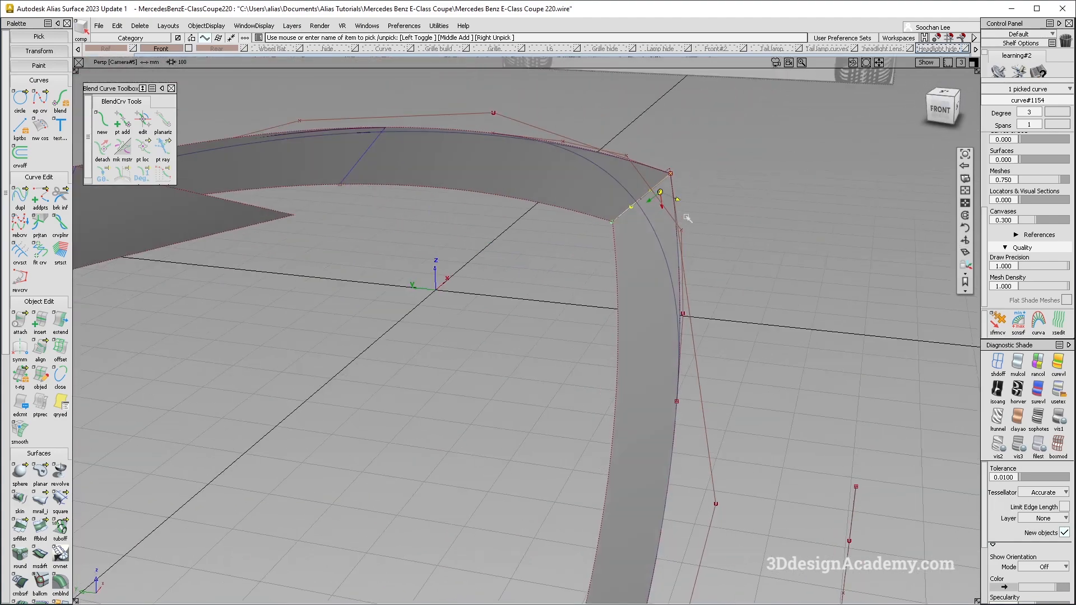
Position copies of the seam curve across the upper flange and across the lower flange, along the opening's outer edge
middle_click_drag(656, 224, 708, 162, "ctrl+shift")
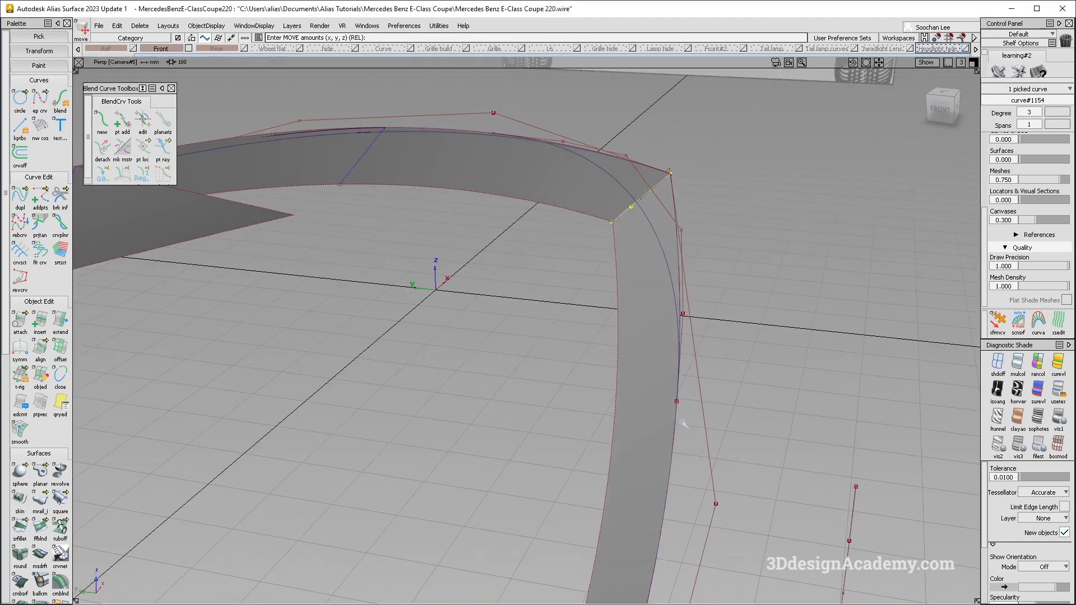
left_click_drag(492, 146, 461, 244, "alt+shift")
Project both cross curves onto the upper and lower flanges along the surface normal as curves-on-surface
scroll(10, 567, "down", 5)
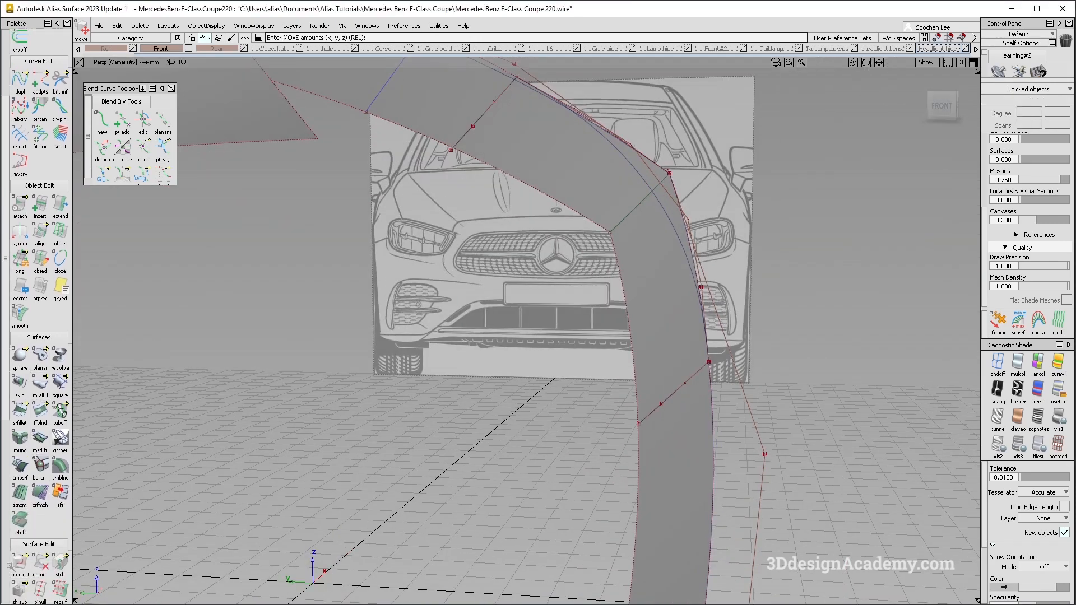
scroll(11, 566, "down", 5)
left_click(42, 325)
left_click_drag(680, 346, 697, 462, "alt+shift")
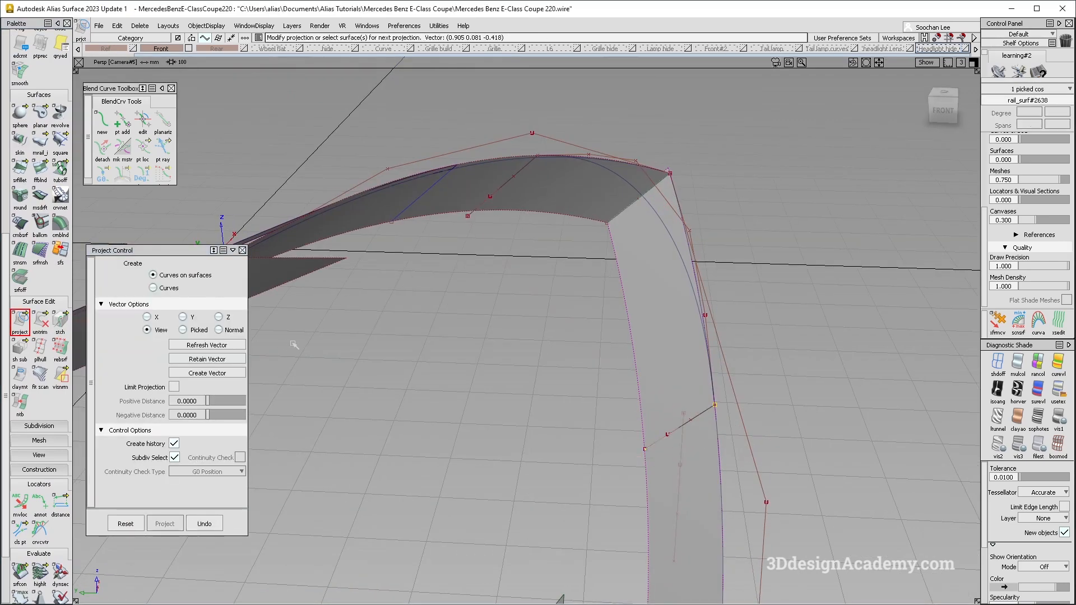
left_click(218, 330)
left_click_drag(568, 361, 569, 312, "alt+shift")
left_click_drag(486, 156, 500, 194)
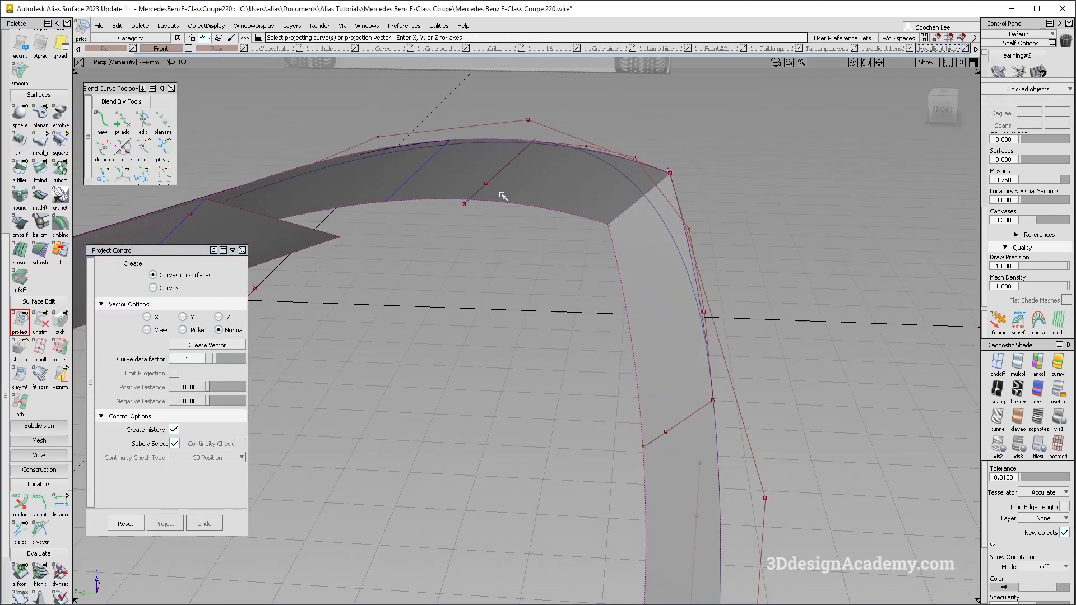
Delete the source curve lying across the upper flange together with its construction history
key("ctrl+z")
key("Delete")
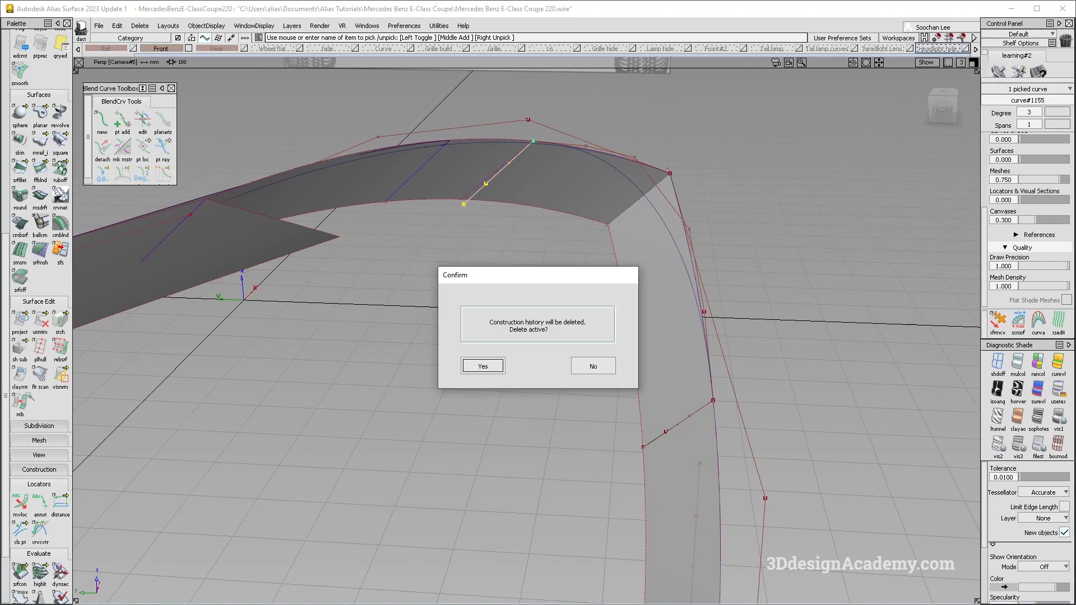
left_click(492, 364)
Trim the upper flange with Extend enabled, keeping only the short strip between its two crossing curves-on-surface
left_click(61, 321)
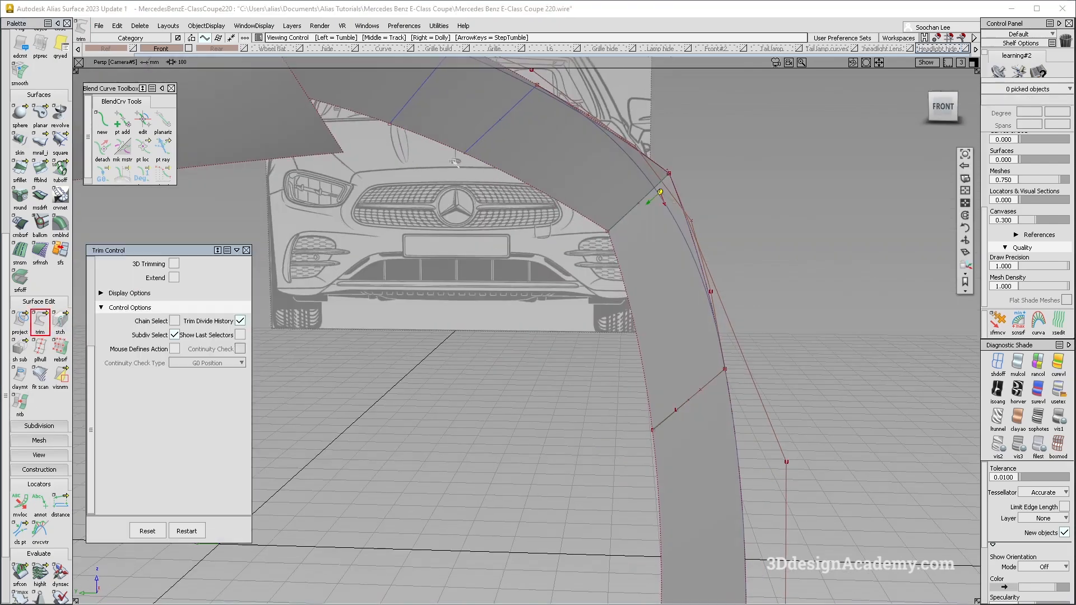
left_click_drag(583, 185, 606, 164, "alt+shift")
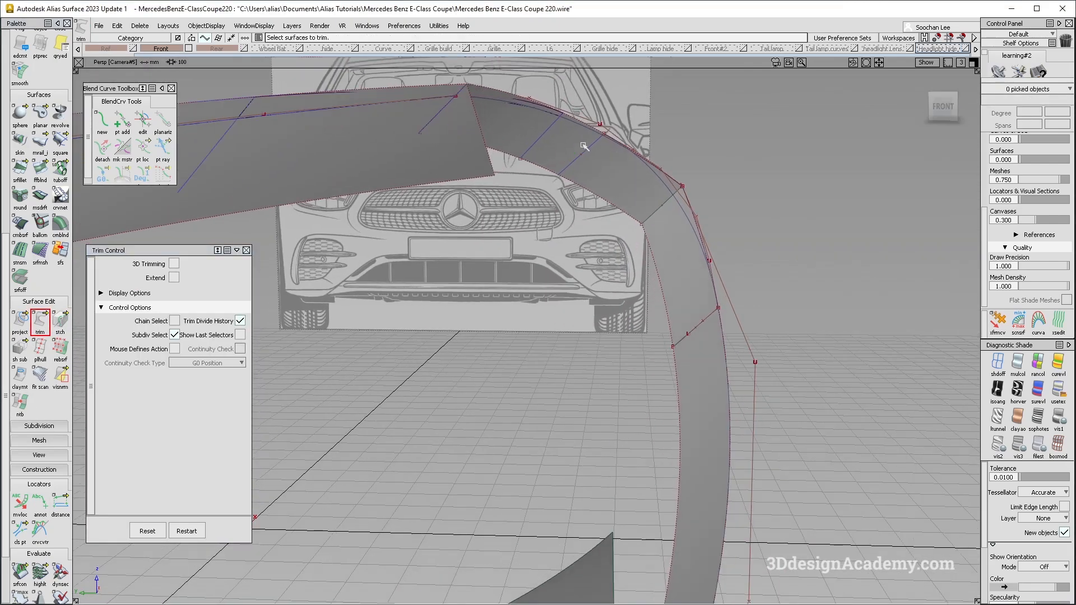
left_click(605, 164)
right_click_drag(619, 148, 671, 127, "alt+shift")
key("shift+alt")
left_click_drag(670, 127, 762, 135, "alt+shift")
right_click_drag(761, 135, 150, 251, "alt+shift")
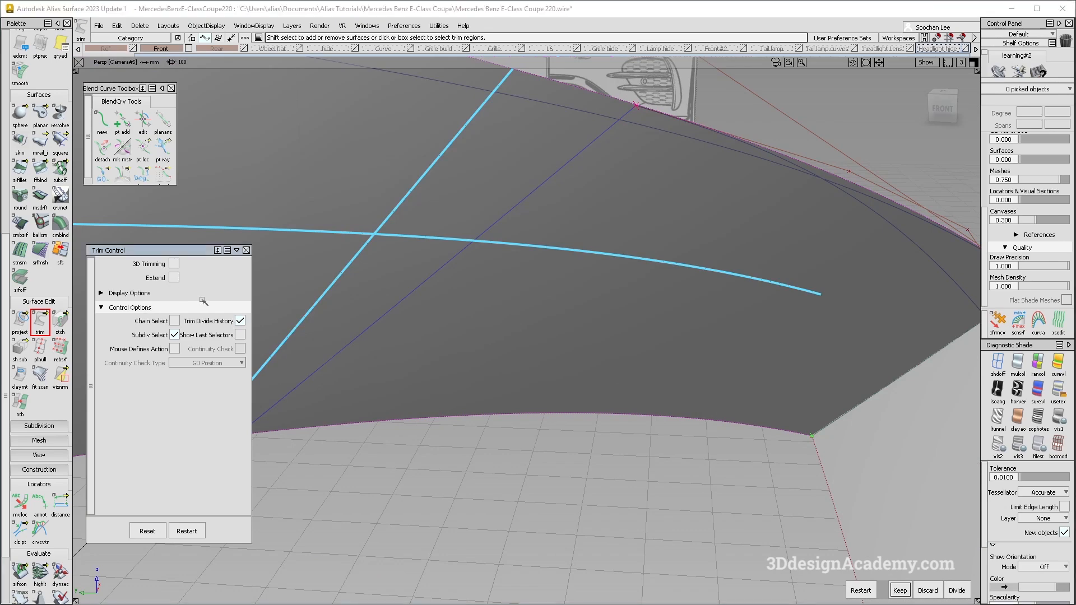
left_click(174, 277)
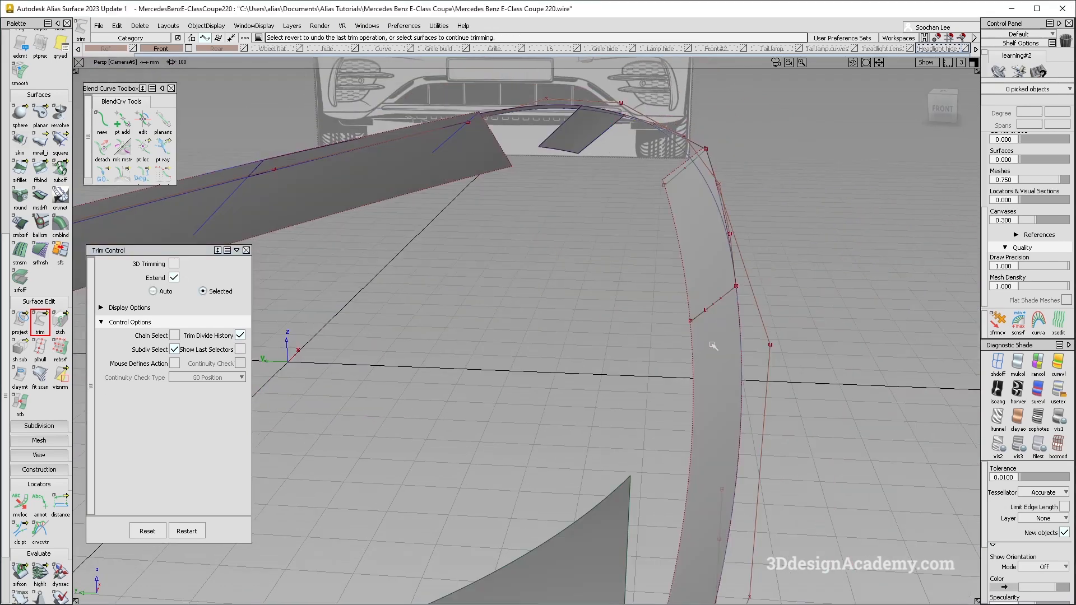
Trim the lower flange at its projected curve, removing the part that runs into the outer corner
left_click(721, 339)
left_click(685, 324)
left_click(482, 370)
key("space")
Delete the source curve lying across the trimmed end of the lower flange
left_click_drag(701, 289, 701, 323, "ctrl+shift")
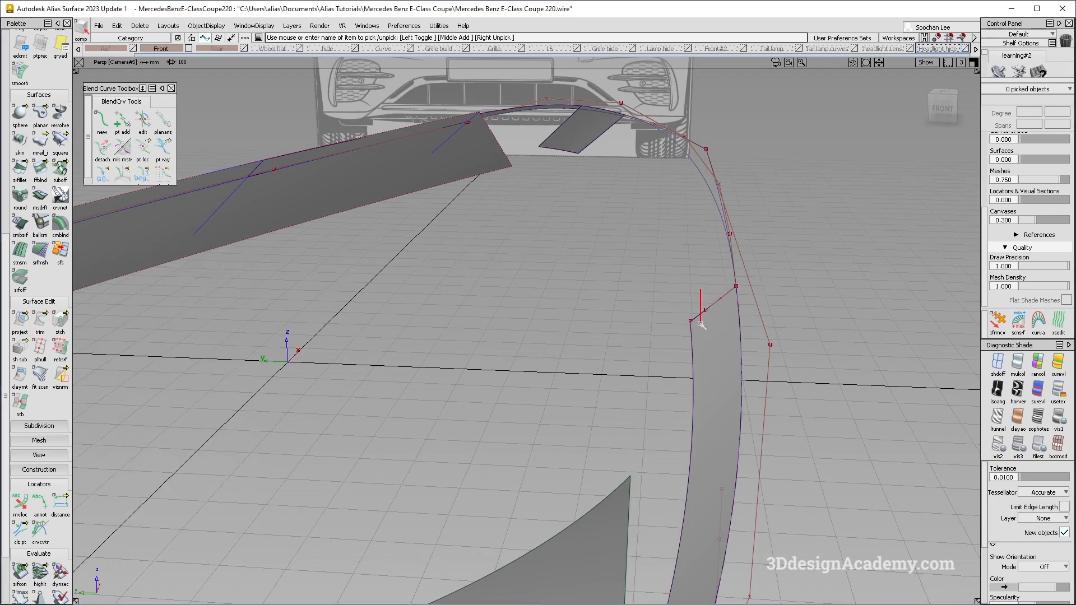
key("Delete")
key("Return")
left_click_drag(668, 250, 695, 314, "alt+shift")
left_click_drag(653, 353, 573, 328, "ctrl+shift")
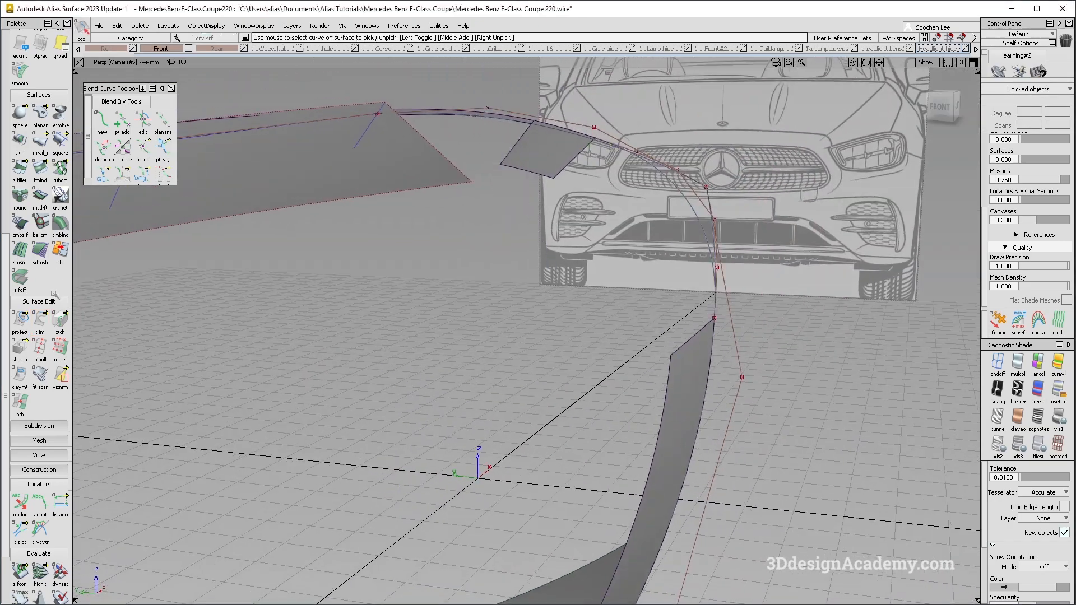
Align the upper end of the outer corner curve to the short upper strip with explicit control and G2 continuity
scroll(39, 78, "up", 3)
left_click(33, 51)
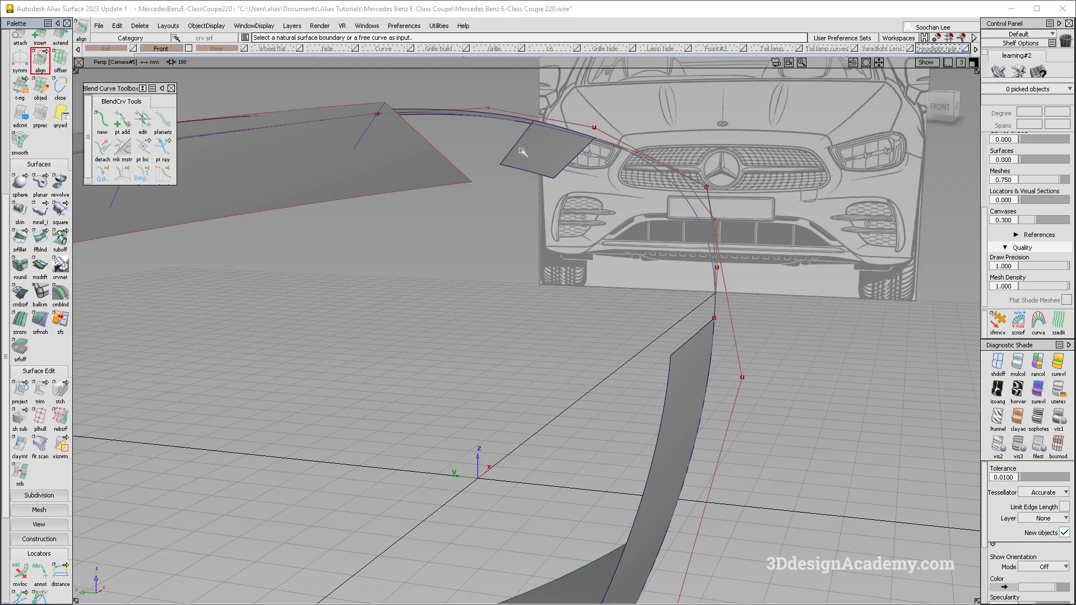
right_click_drag(599, 141, 640, 154, "alt+shift")
scroll(641, 155, "up", 2)
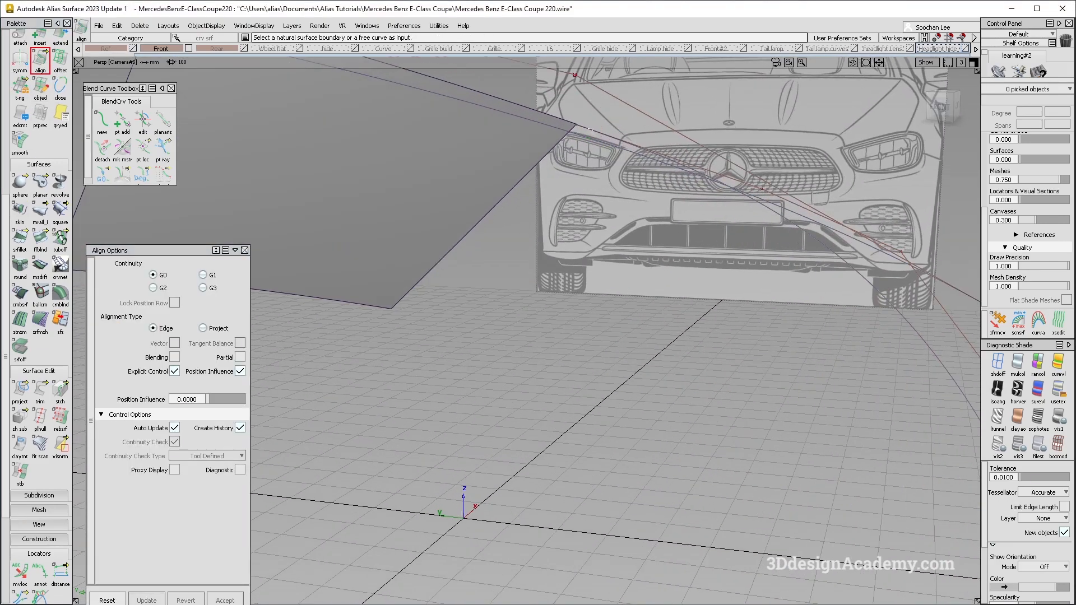
left_click(577, 126)
left_click_drag(577, 127, 709, 179, "alt+shift")
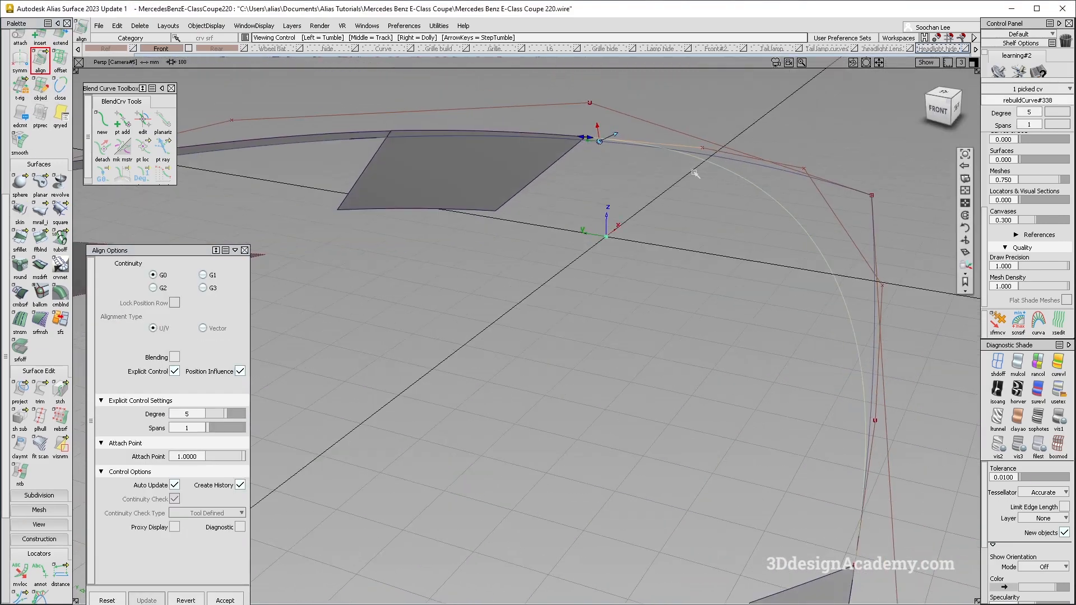
left_click(152, 288)
left_click_drag(561, 168, 752, 180, "alt+shift")
left_click_drag(674, 218, 675, 216, "ctrl+shift")
left_click_drag(675, 217, 594, 146, "alt+shift")
middle_click_drag(594, 145, 527, 335, "alt+shift")
mouse_move(526, 336)
left_mouse_down("alt+shift")
mouse_move(627, 247)
mouse_move(568, 372)
mouse_move(434, 218)
left_mouse_up("alt+shift")
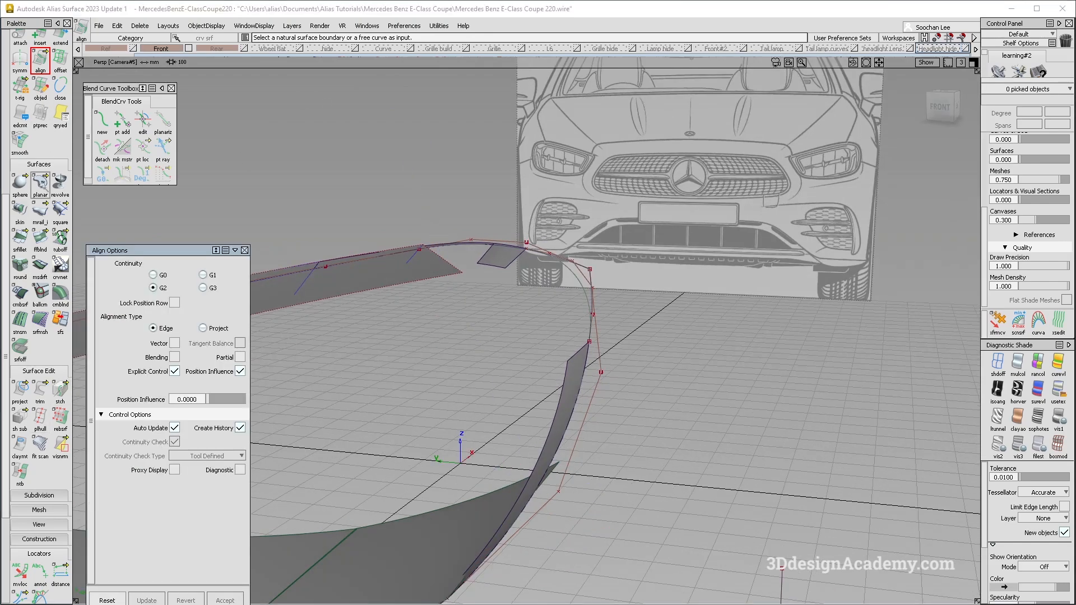
Try to build a two-rail birail surface from the corner curve along the trimmed end edges of both flanges
left_click(39, 212)
left_click(211, 300)
right_click_drag(547, 274, 604, 285, "alt+shift")
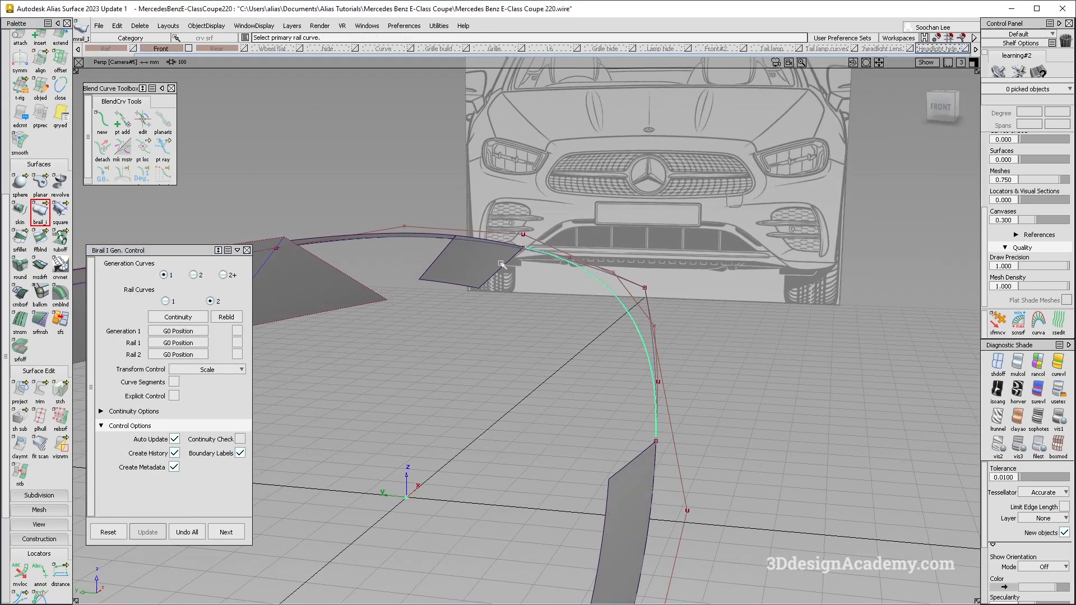
left_click(628, 466)
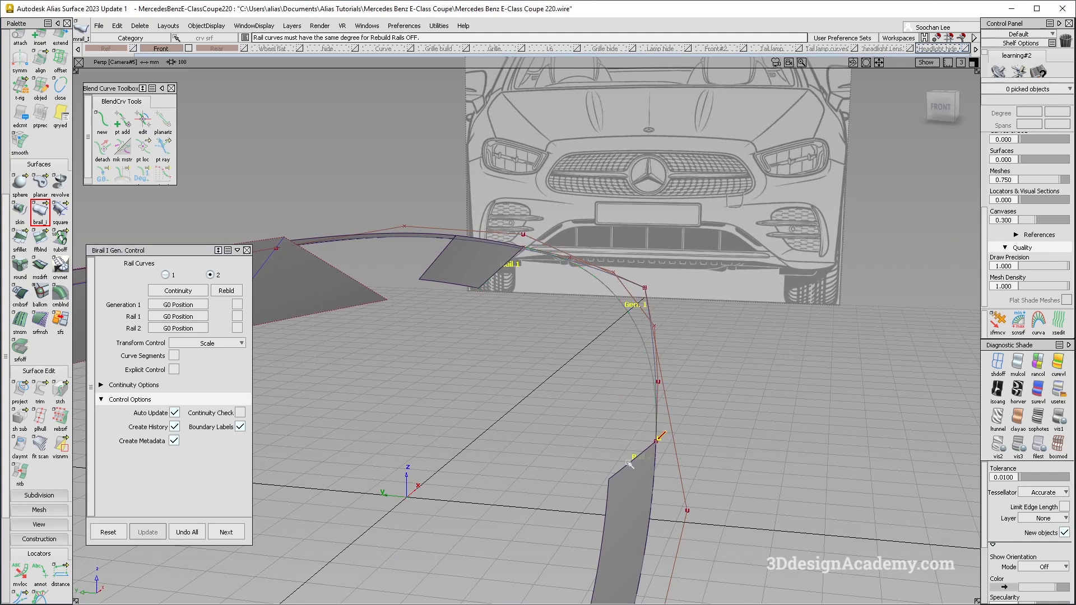
right_click_drag(665, 445, 718, 451, "alt+shift")
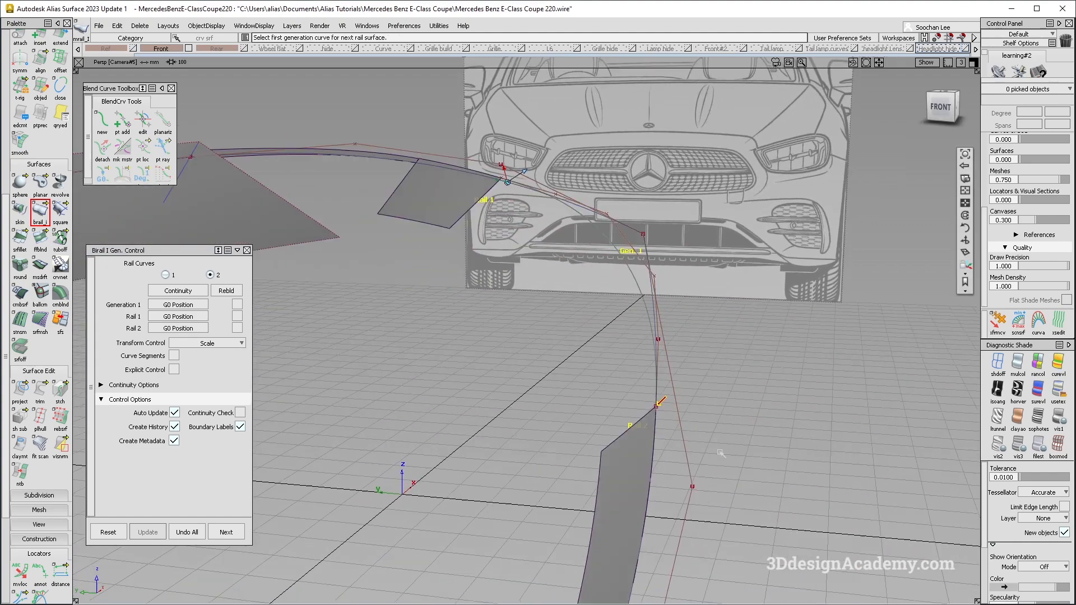
right_click_drag(657, 408, 776, 421, "alt+shift")
left_click_drag(708, 332, 557, 194, "alt+shift")
key("ctrl+z")
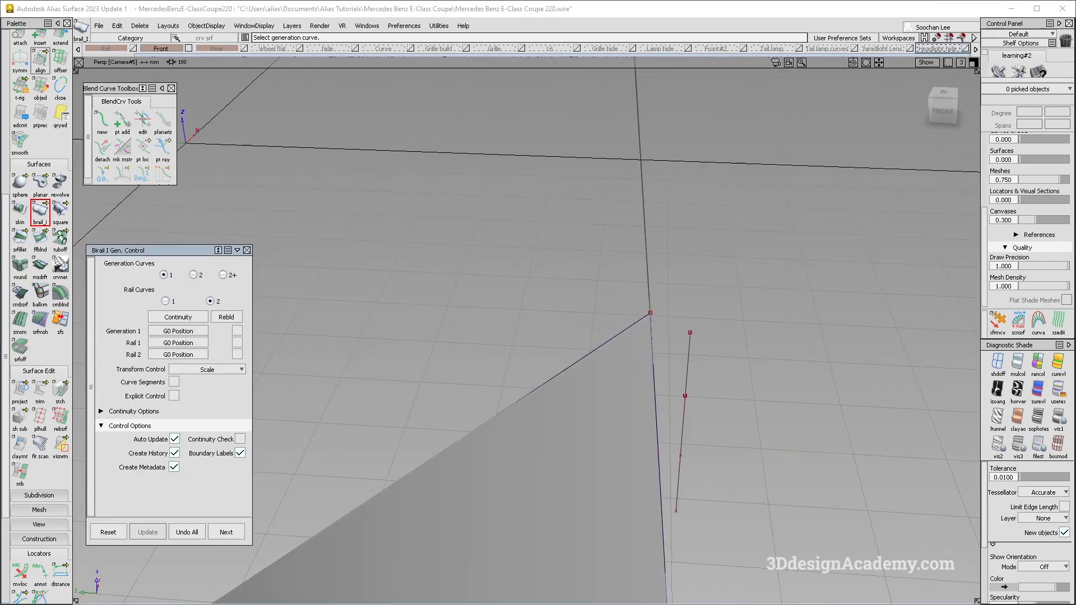
Align the lower end of the corner curve to the lower flange's outer edge with G2 continuity
left_click(41, 59)
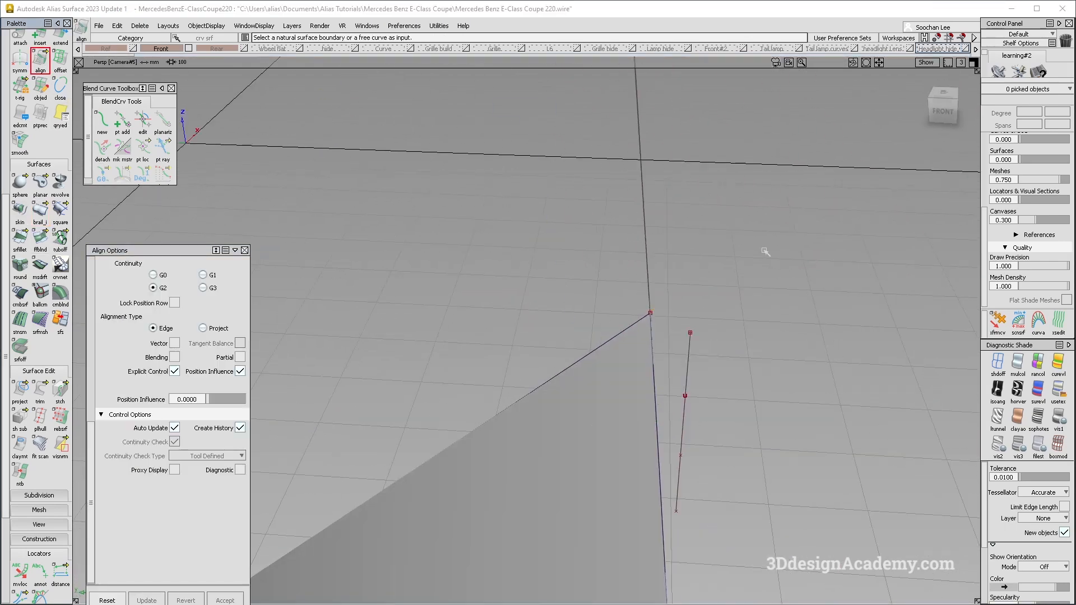
left_click(650, 297)
left_click(663, 319)
left_click(651, 331)
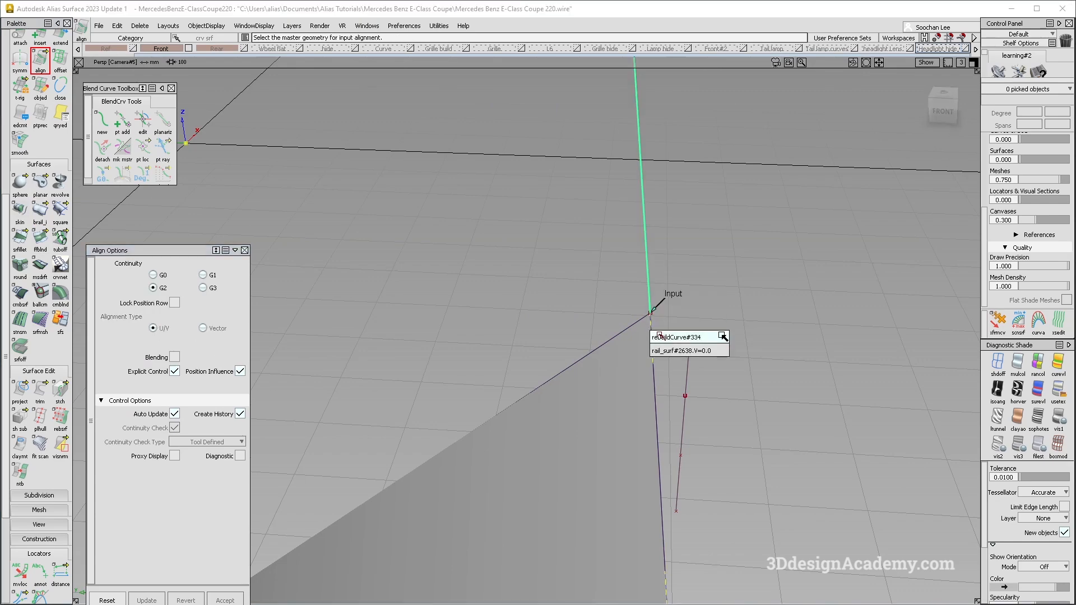
left_click(661, 352)
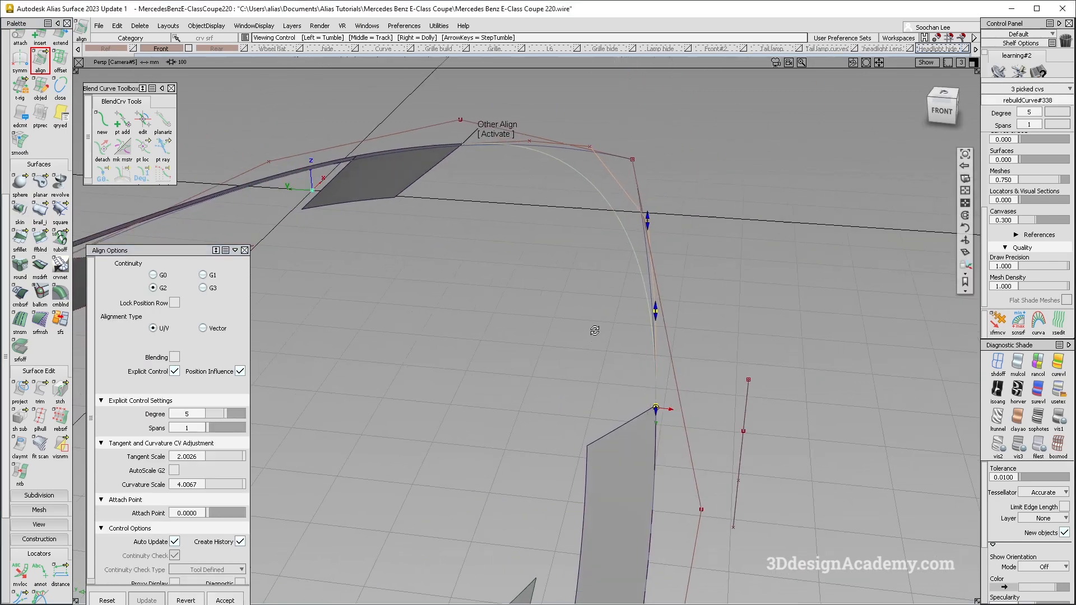
left_click(581, 413)
Build a birail corner surface from the corner curve along both flange end edges, with Rail 1 and Rail 2 rebuilt
left_click(39, 211)
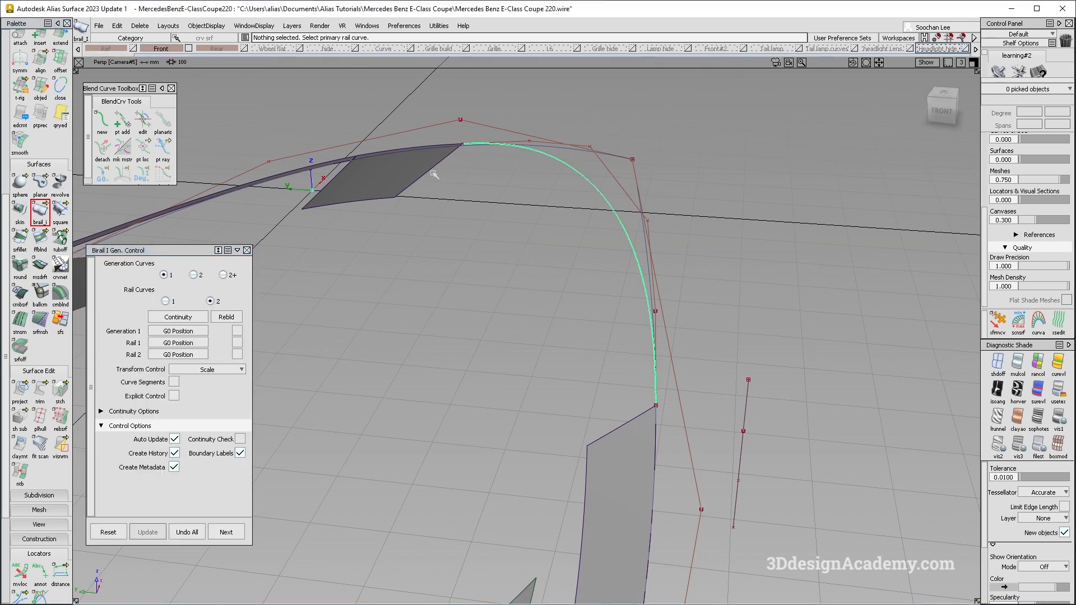
left_click(628, 448)
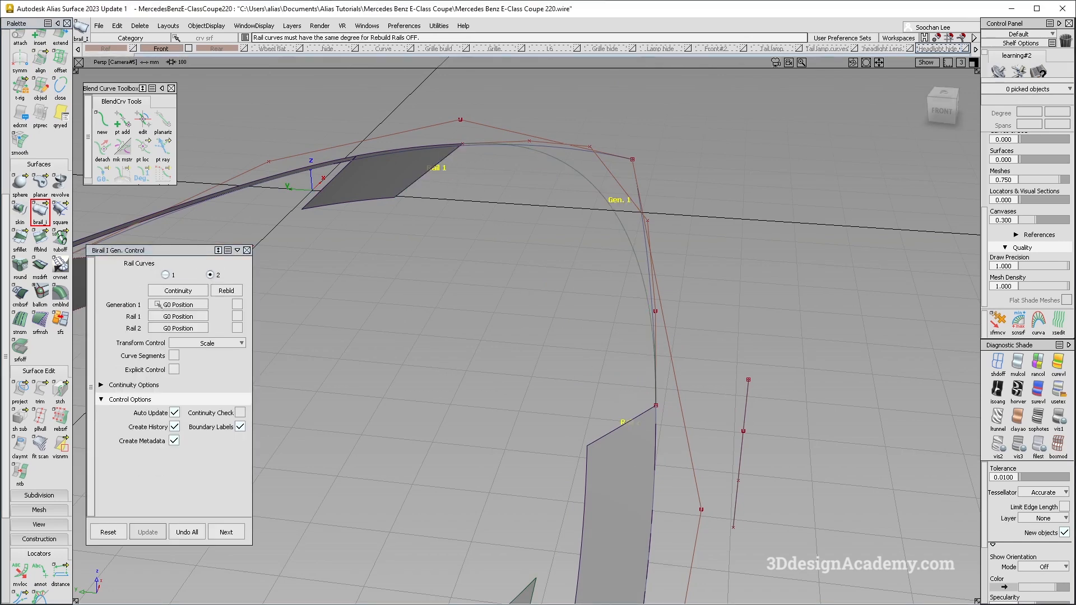
left_click(236, 316)
left_click(237, 329)
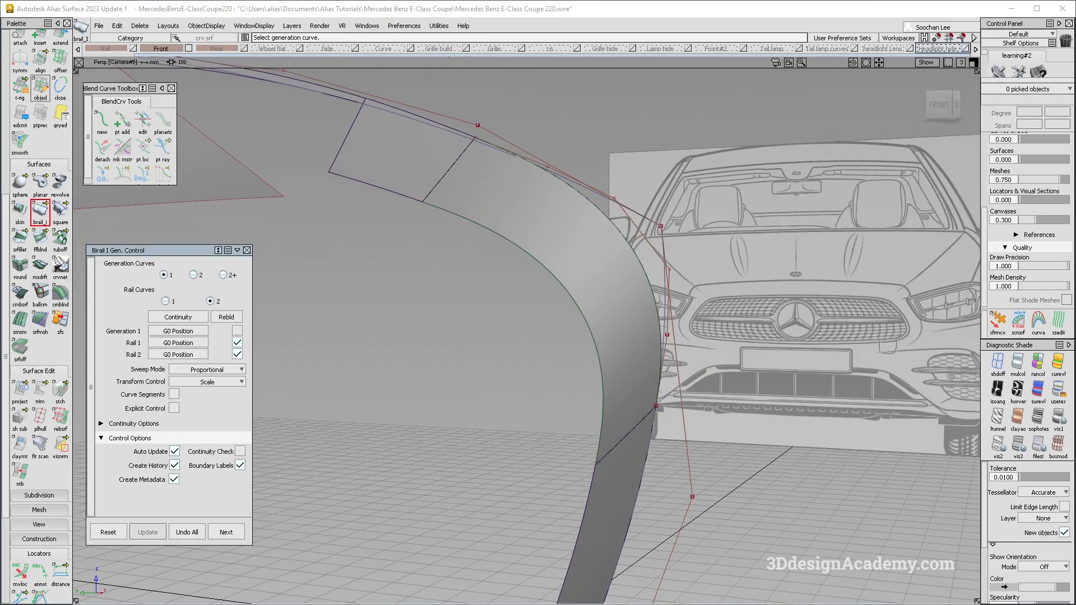
Align the corner surface's upper edge to the short upper strip with G2 continuity, using Edge Align at the inner end
left_click(40, 60)
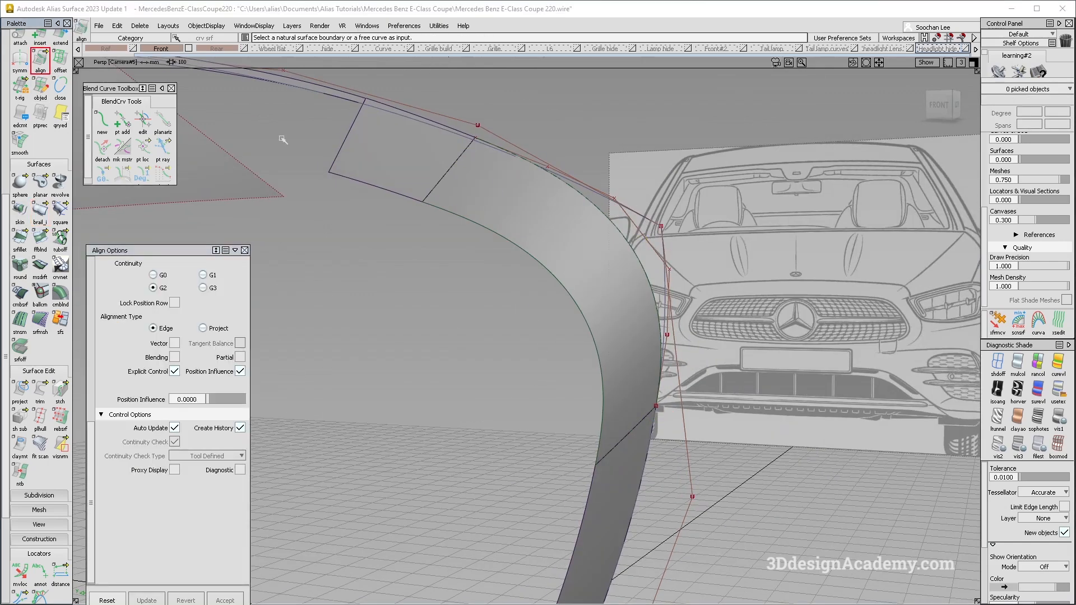
left_click_drag(432, 193, 443, 199, "alt+shift")
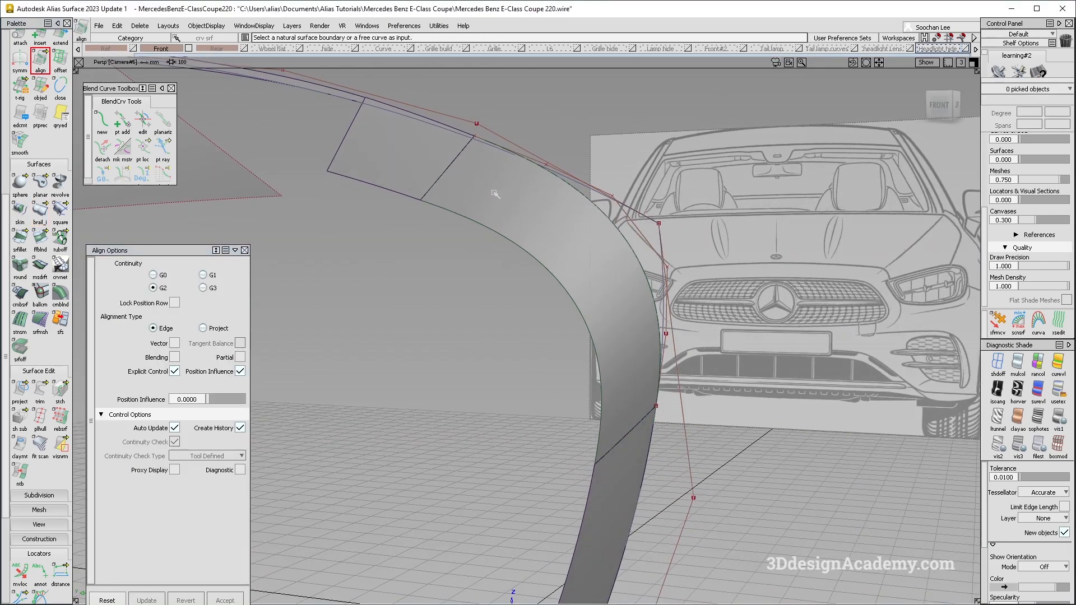
left_click(449, 164)
key("Return")
left_click(383, 208)
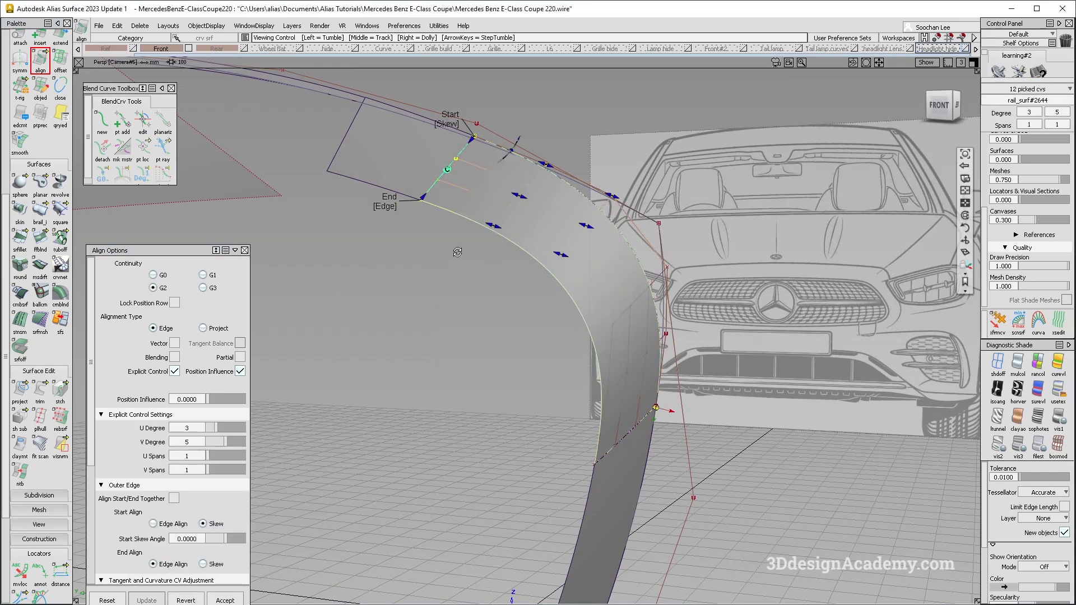
Align the corner surface's lower edge to the lower flange with G2 continuity, switching its inner end to Edge Align
left_click_drag(392, 224, 465, 314, "alt+shift")
left_click(614, 437)
left_click(610, 444)
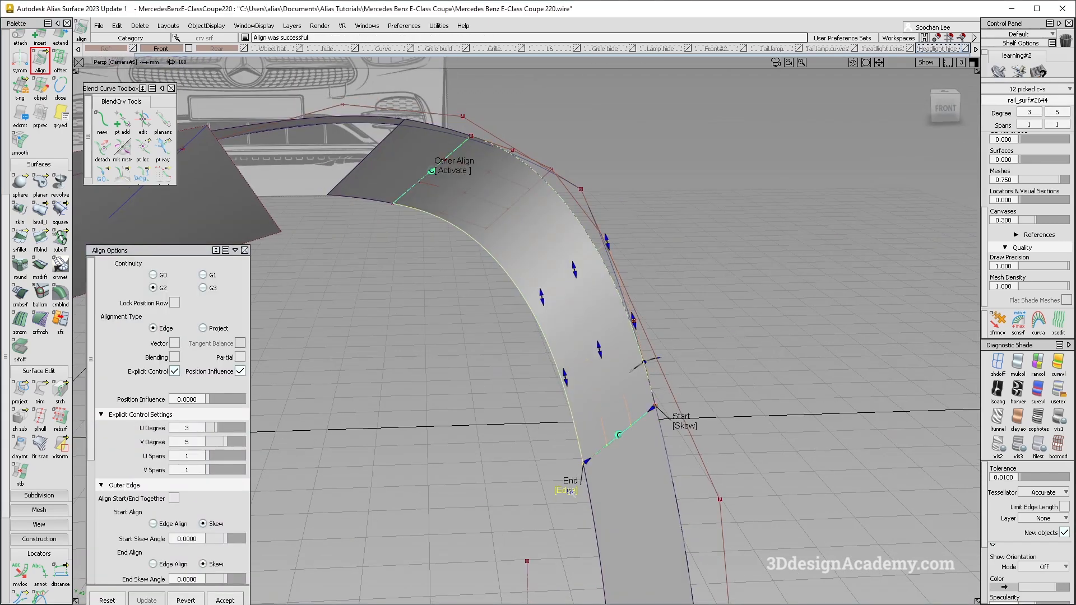
left_click_drag(570, 492, 583, 468, "alt+shift")
Delete the construction history of the corner and flange surfaces
left_click_drag(625, 437, 645, 232, "ctrl+shift")
left_click_drag(645, 232, 527, 359, "ctrl+shift")
left_click_drag(729, 505, 45, 3)
left_click(139, 26)
left_click(138, 54)
Pick and delete the leftover curve-on-surface near the upper edge of the long flange
left_click_drag(365, 337, 358, 246, "ctrl+shift")
left_click_drag(303, 331, 349, 347, "alt+shift")
mouse_move(336, 246)
left_mouse_down("ctrl+shift")
mouse_move(351, 240)
mouse_move(235, 214)
mouse_move(262, 254)
mouse_move(241, 216)
mouse_move(282, 224)
left_mouse_up("ctrl+shift")
left_click(228, 212)
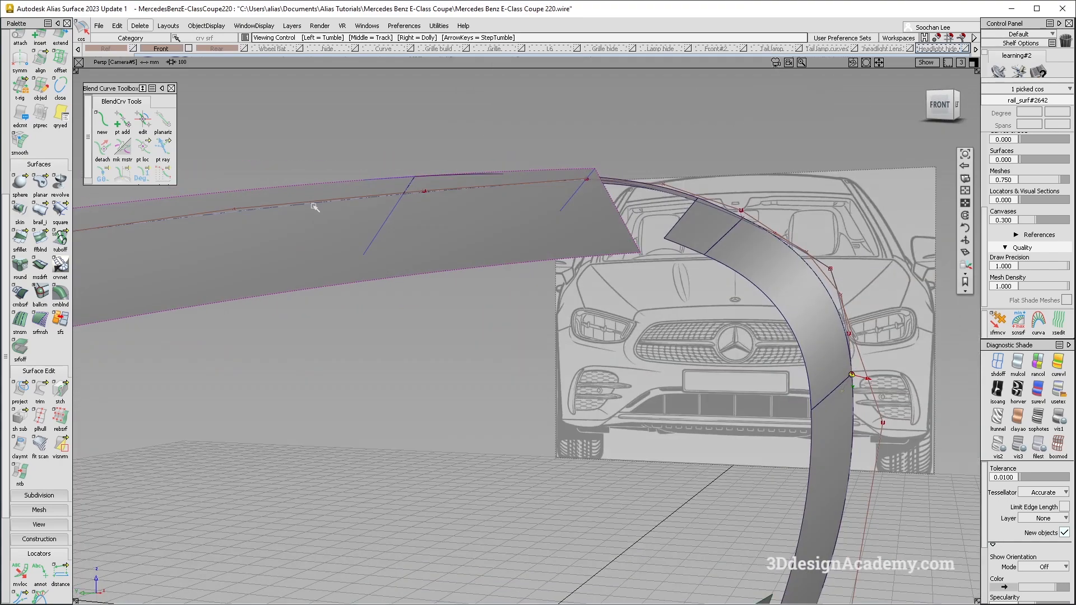
left_click_drag(295, 308, 332, 101, "ctrl+shift")
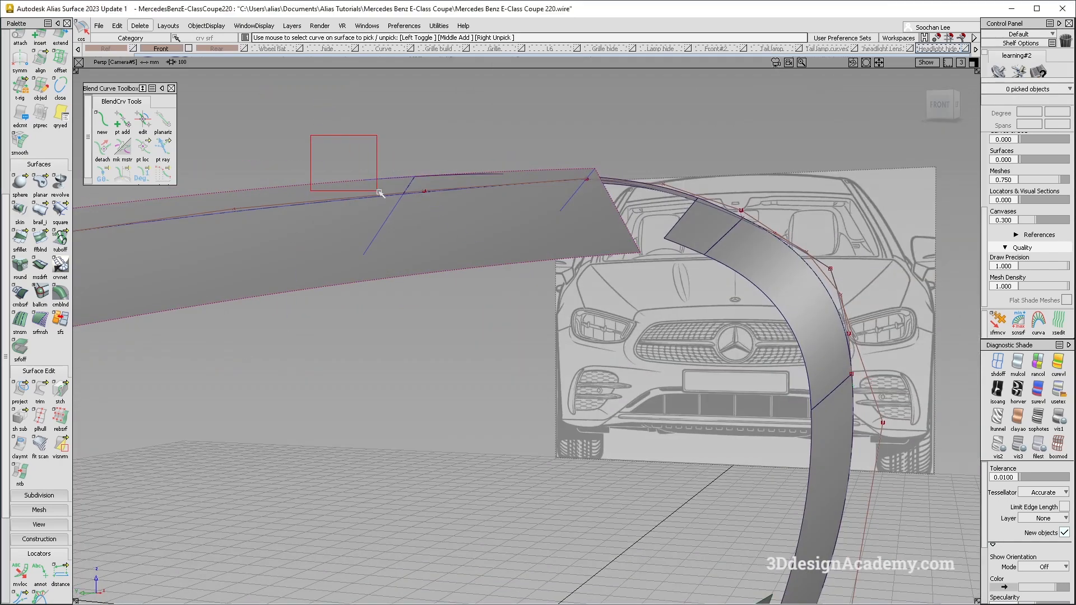
key("Delete")
Untrim the narrow surface running from the long flange's end to the short upper strip
left_click_drag(635, 163, 588, 219, "ctrl+shift")
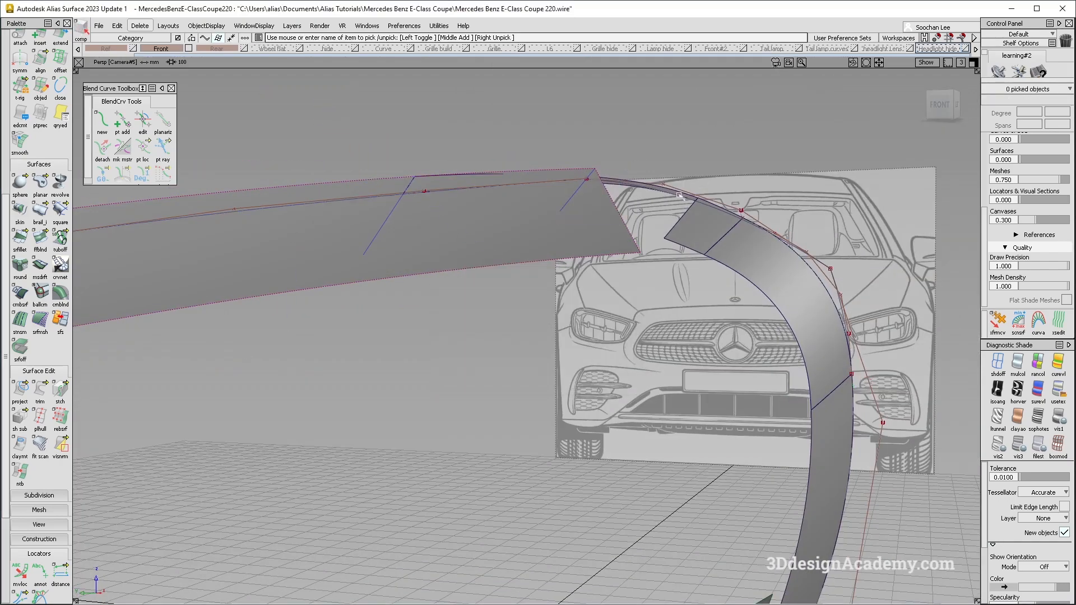
left_click_drag(26, 391, 84, 392)
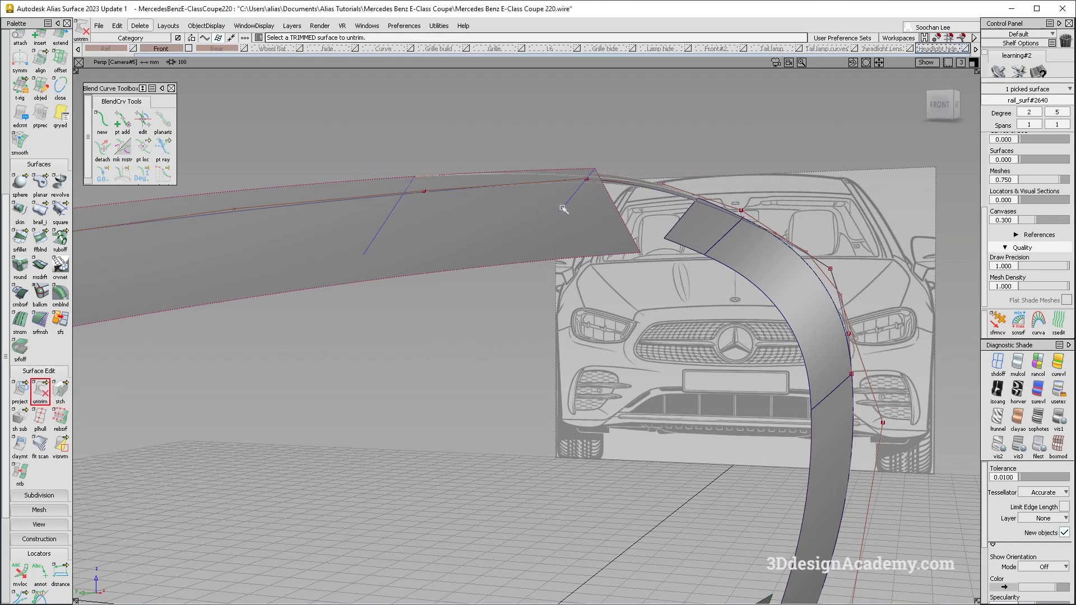
scroll(639, 182, "up", 5)
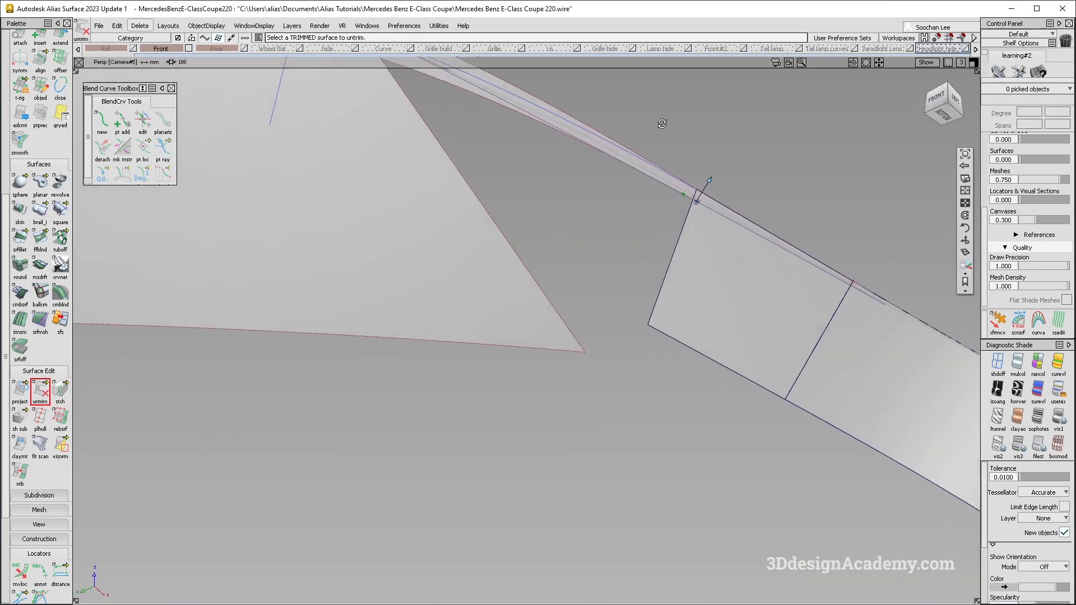
right_click_drag(680, 220, 656, 222, "alt+shift")
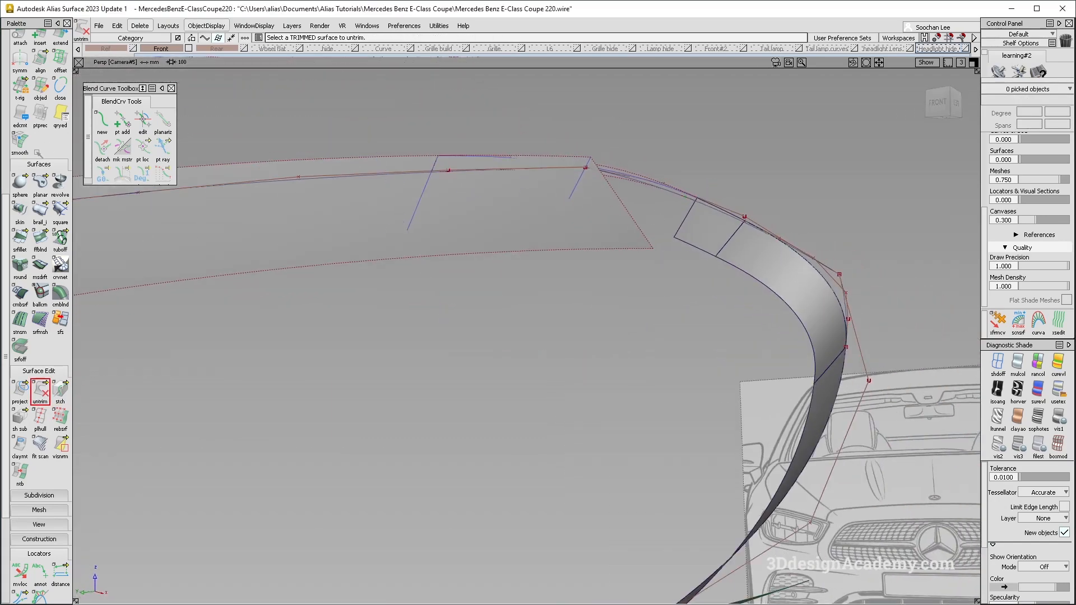
Extend the lower edge of the untrimmed narrow surface downward by about 16 mm
left_click(60, 38)
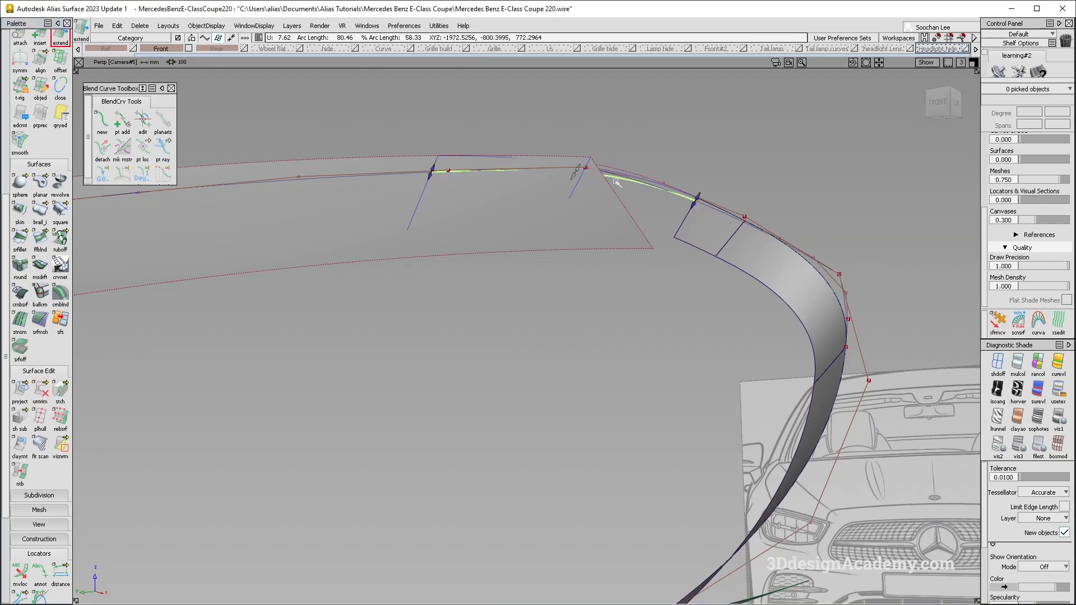
left_click_drag(594, 213, 619, 319)
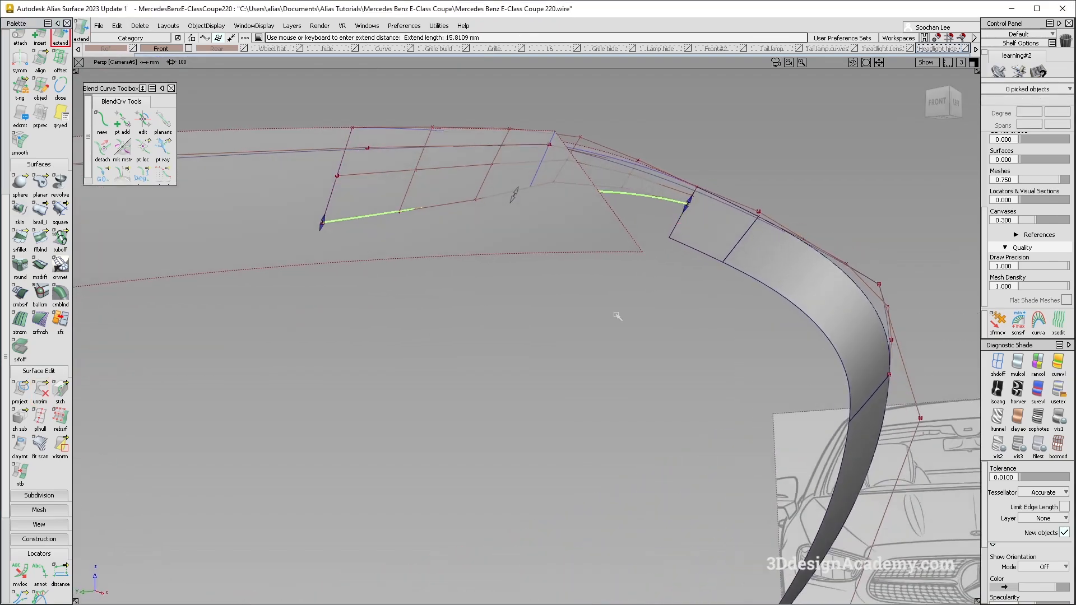
left_click_drag(562, 233, 612, 226, "alt+shift")
scroll(31, 101, "up", 5)
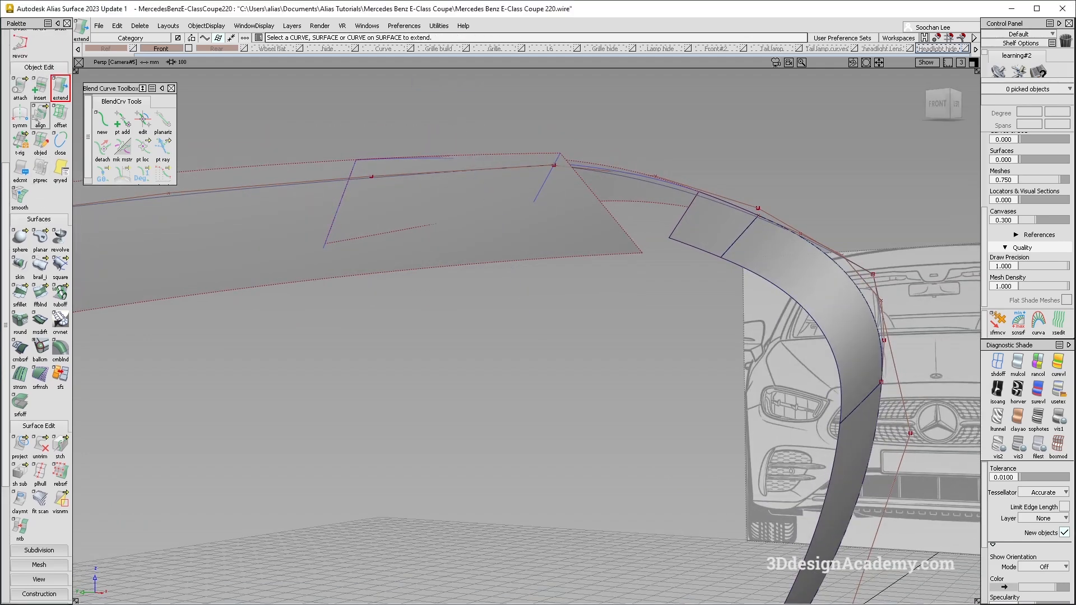
Duplicate the upper edge of the narrow surface as a separate curve spanning from the long flange to the short upper strip
scroll(34, 168, "up", 2)
left_click(606, 166)
left_click(659, 296)
left_click_drag(659, 296, 656, 208, "alt+shift")
left_click_drag(432, 219, 667, 218, "alt+shift")
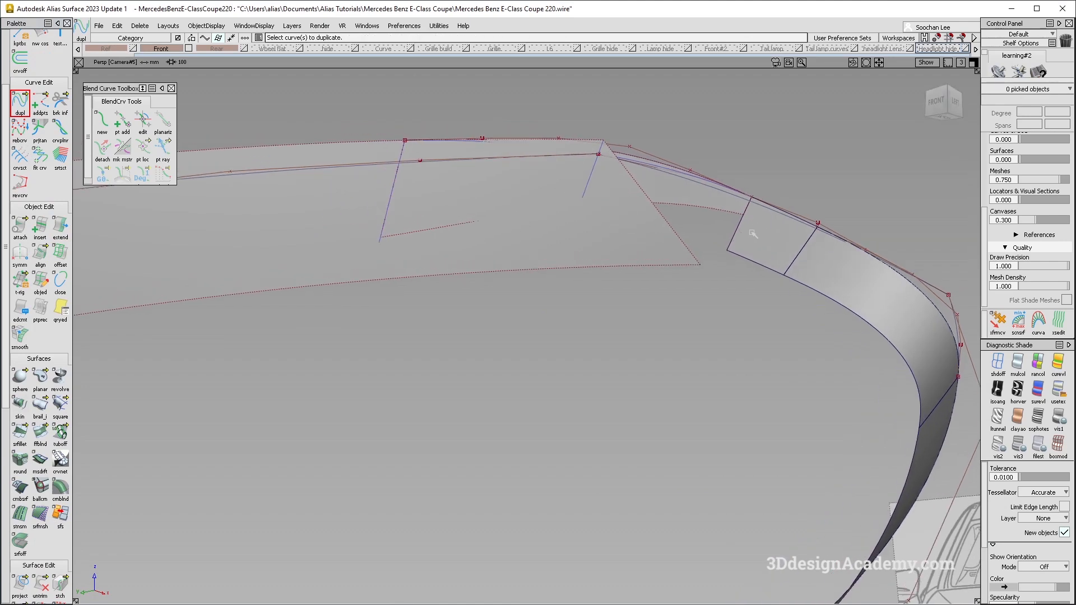
Untrim the short upper strip between the long flange's end and the corner surface
left_click(628, 163)
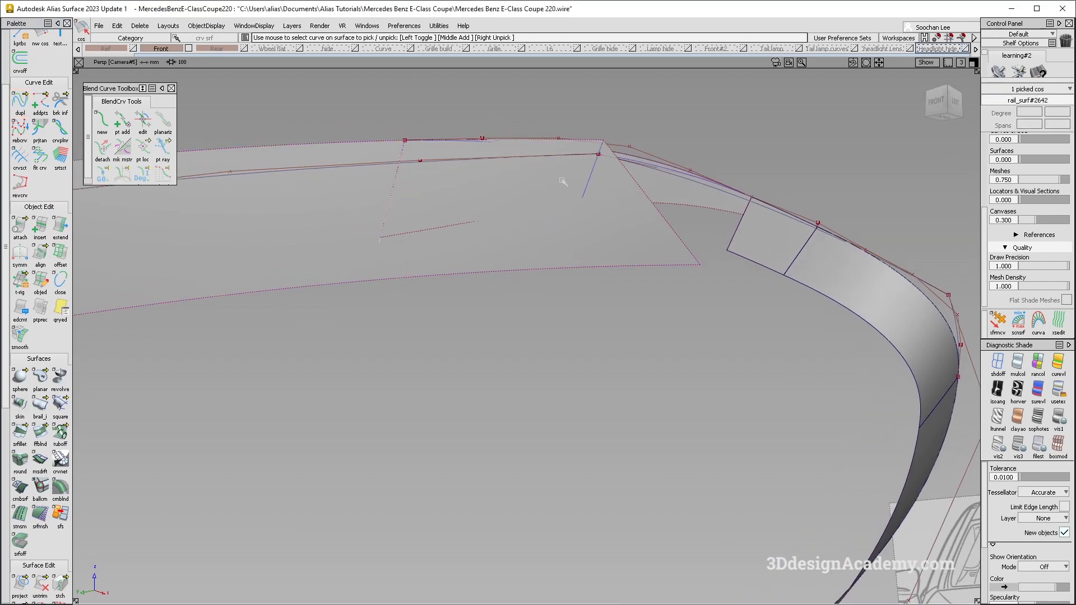
left_click_drag(716, 216, 716, 233, "ctrl+shift")
left_click(755, 267)
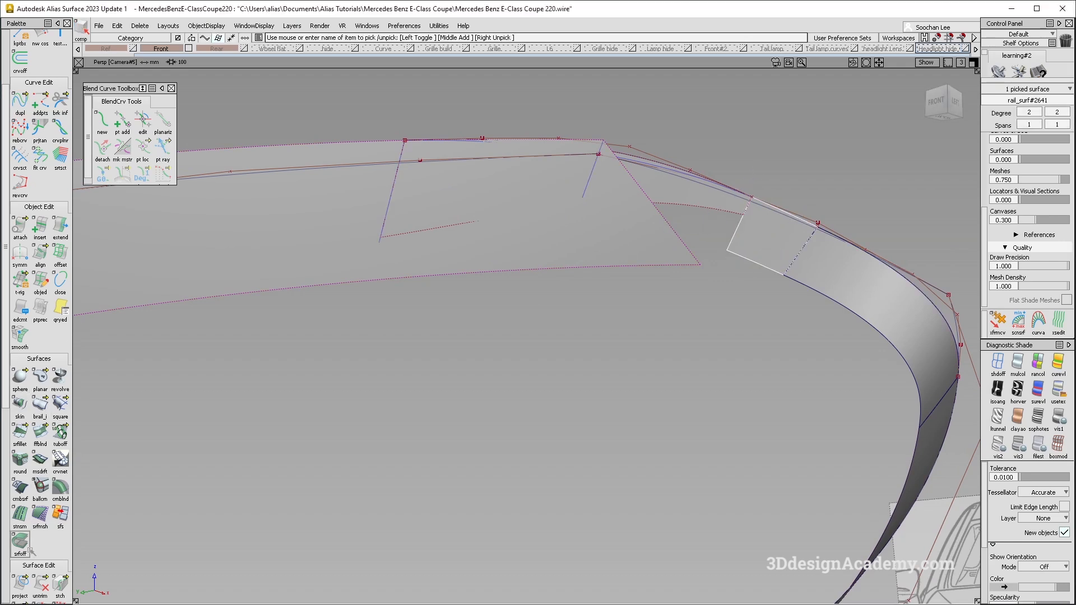
right_click_drag(743, 222, 761, 253, "ctrl+shift")
left_click_drag(761, 252, 637, 210, "alt+shift")
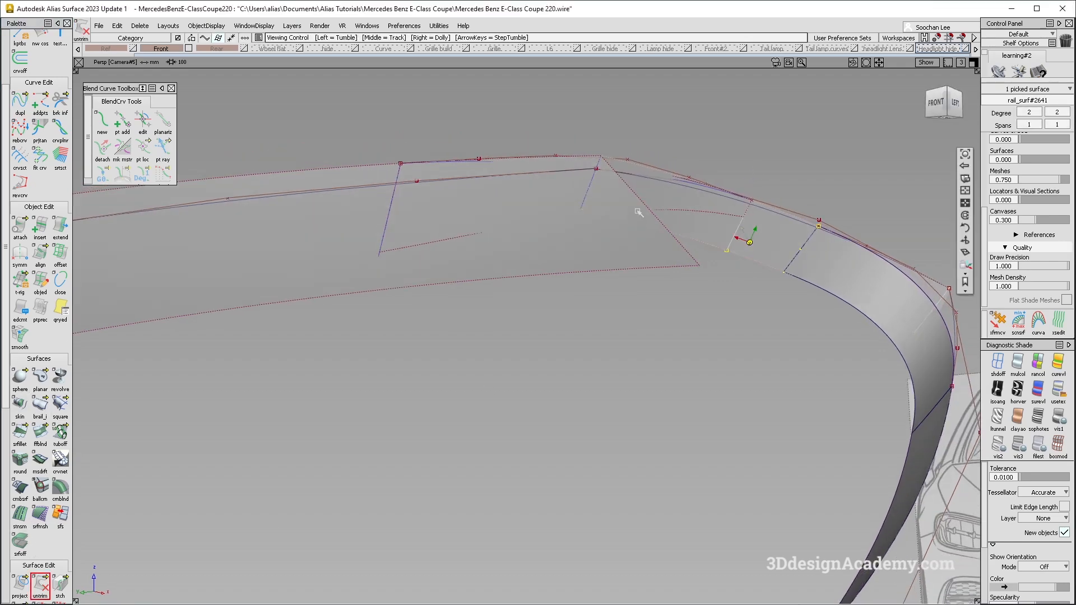
Delete the old curve-on-surface trim lines on the long flange and on the untrimmed upper strip
left_click_drag(728, 287, 719, 241, "ctrl+shift")
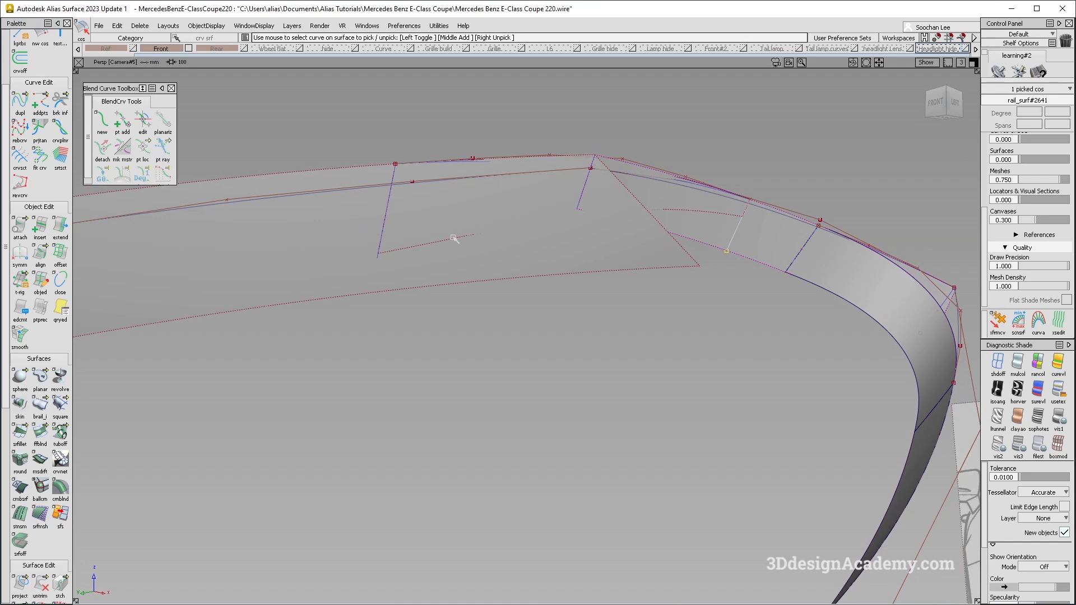
key("Delete")
key("Return")
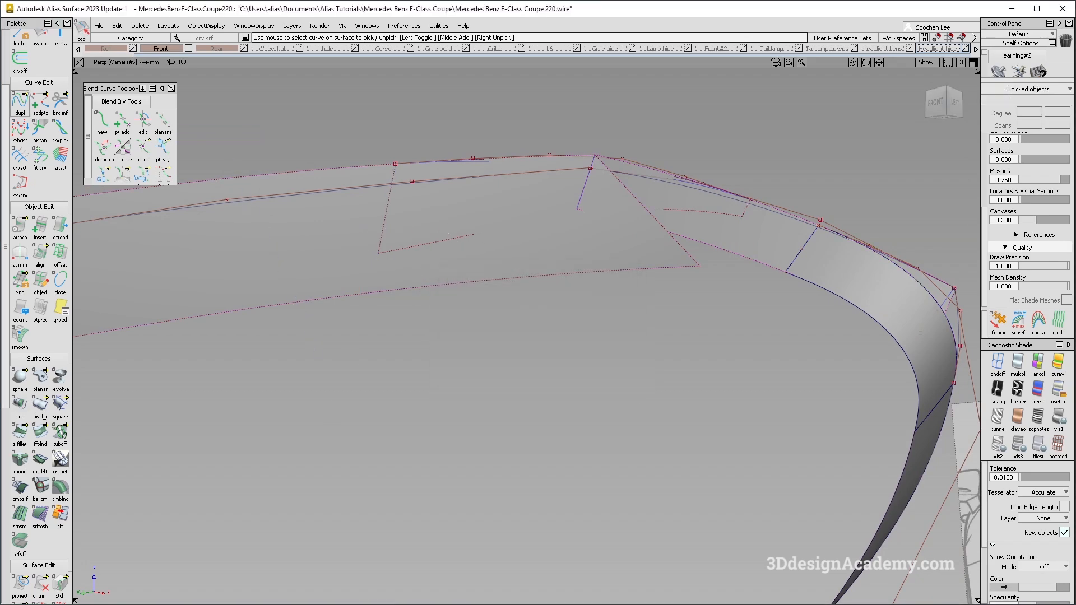
Draw an edit-point curve along the short cross line near the long flange's end and place copies at both ends of the duplicated edge curve
scroll(27, 104, "up", 1)
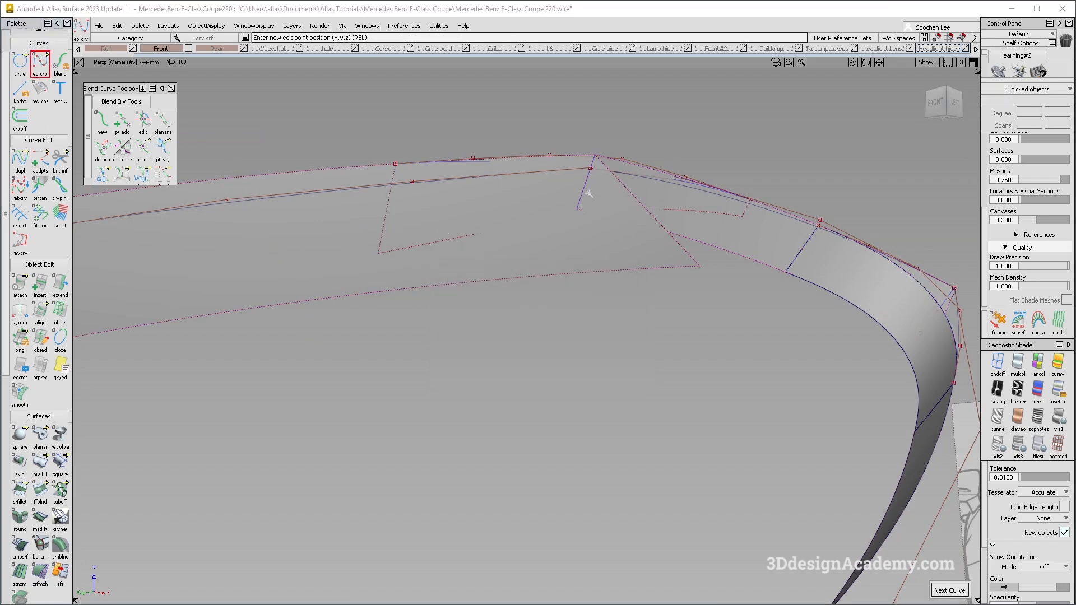
left_click(591, 166)
left_click_drag(547, 158, 583, 201, "ctrl+shift")
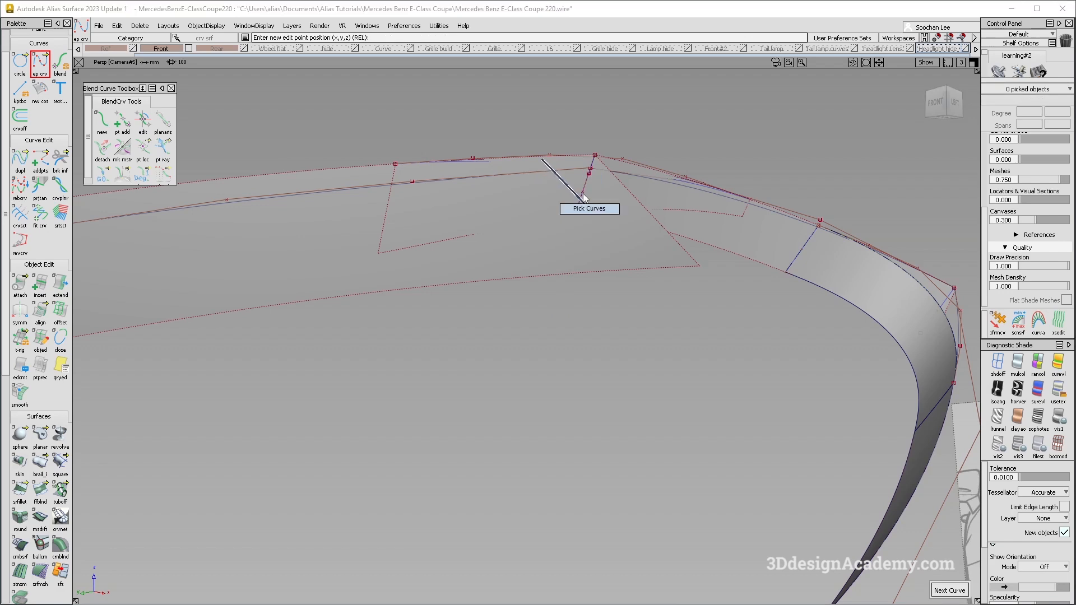
left_click(581, 202)
right_click_drag(426, 135, 386, 104, "ctrl+shift")
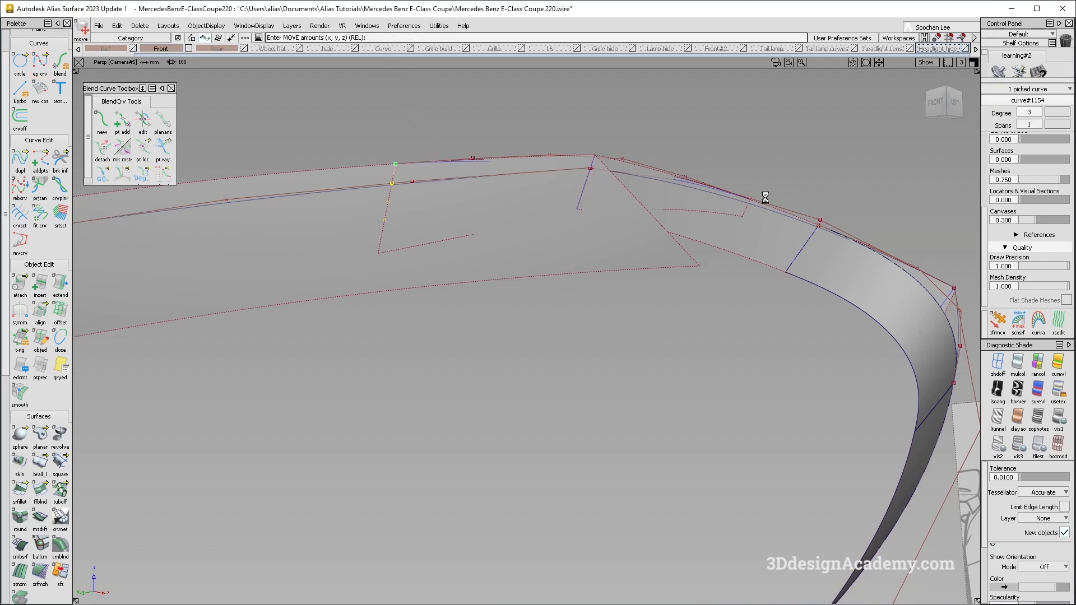
Scale up both cross curves so they extend past the flange edges
left_click_drag(447, 240, 434, 202, "ctrl+shift")
left_click(387, 217)
mouse_move(421, 200)
right_mouse_down("ctrl+shift")
mouse_move(476, 291)
mouse_move(526, 268)
right_mouse_up("ctrl+shift")
left_click_drag(527, 267, 578, 262)
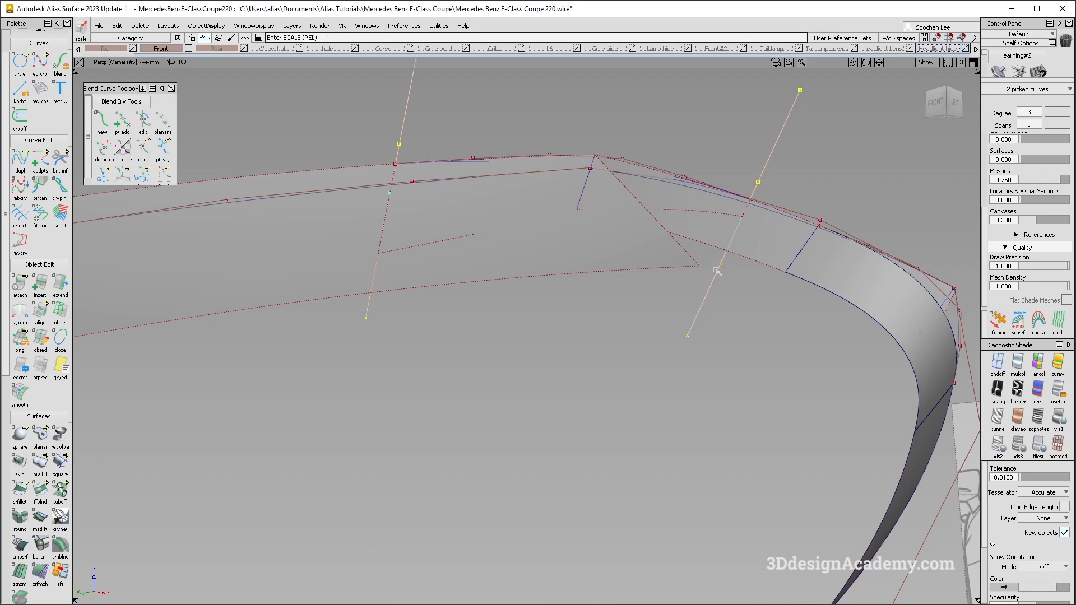
Project the cross curves onto the long flange and the upper strip along the surface normals
scroll(48, 526, "down", 3)
left_click(20, 560)
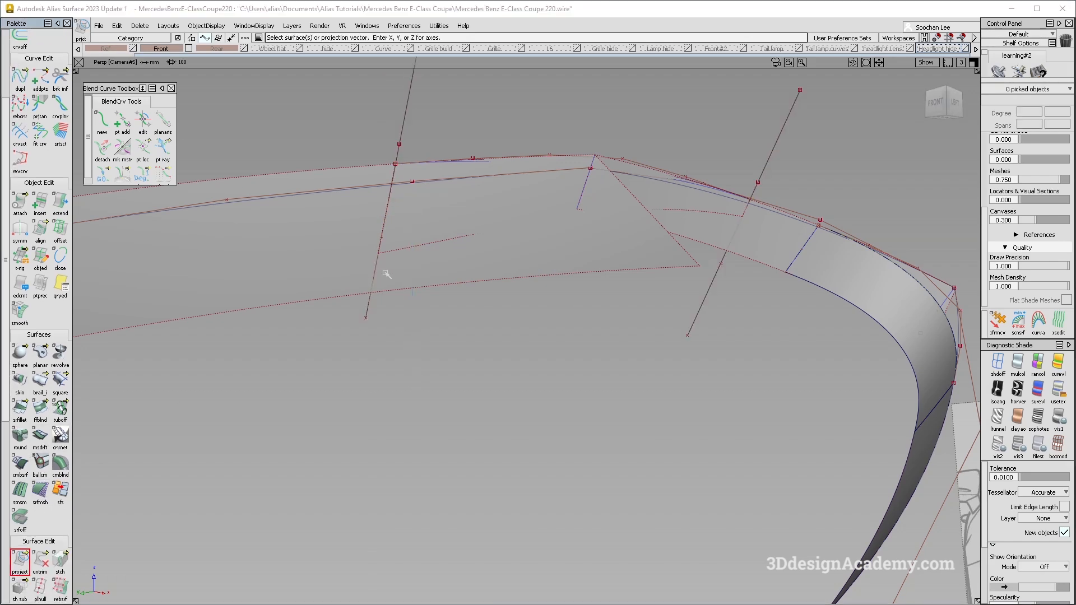
left_click(378, 275)
left_click(372, 277)
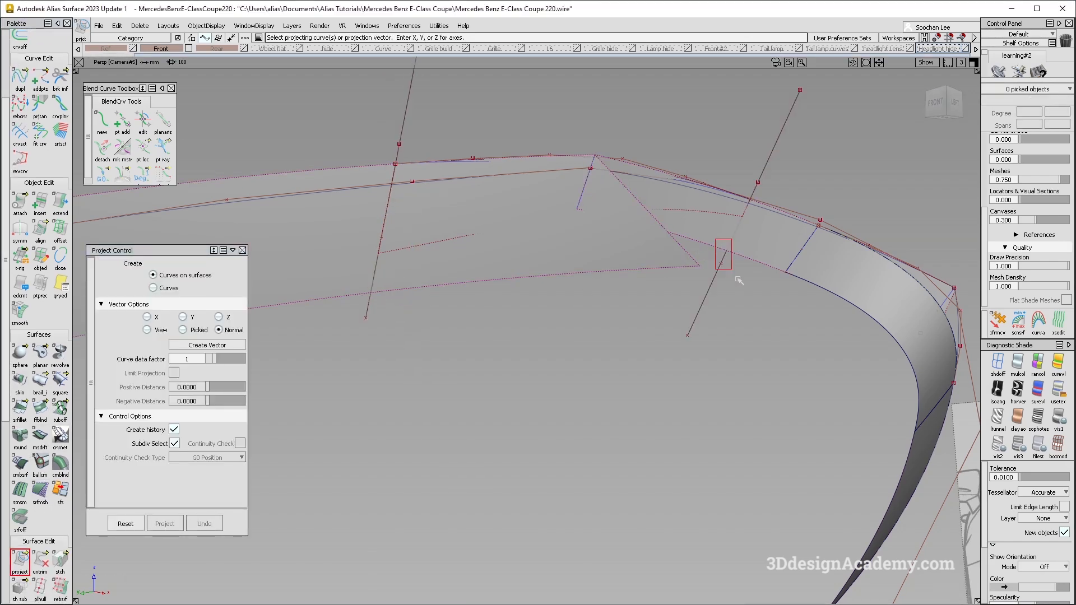
left_click(672, 356)
Examine the projected curve on the upper strip against its source cross curve from close up
left_click_drag(698, 265, 741, 320, "ctrl+shift")
left_click(720, 263)
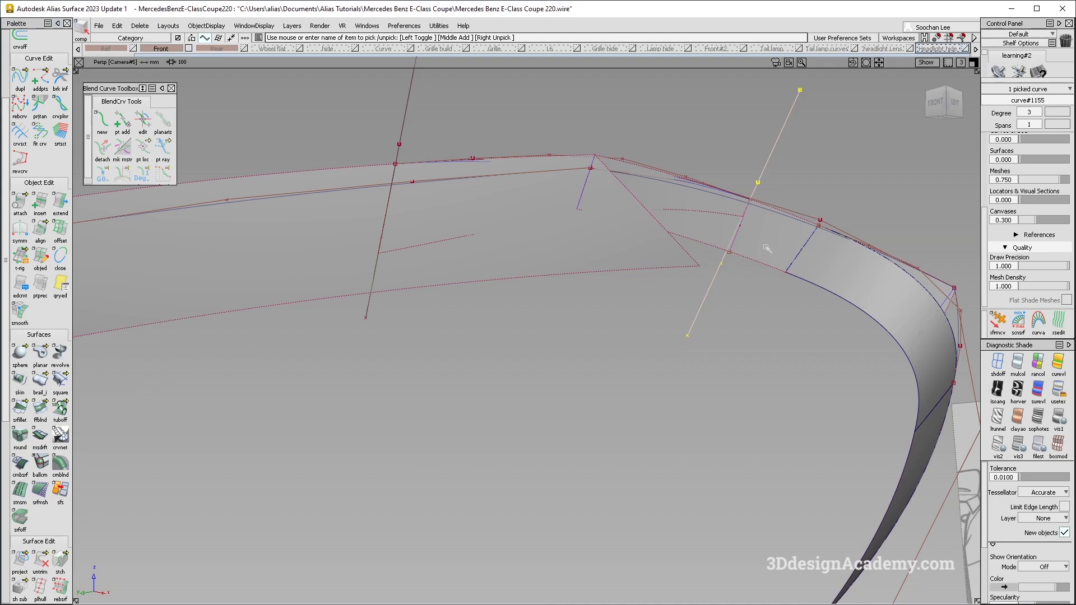
left_click(747, 214, "alt+shift")
right_click_drag(778, 226, 838, 221, "alt+shift")
mouse_move(701, 217)
left_mouse_down("alt+shift")
mouse_move(665, 219)
mouse_move(631, 279)
left_mouse_up("alt+shift")
right_click_drag(754, 246, 713, 240, "alt+shift")
left_click_drag(714, 241, 785, 249, "alt+shift")
right_click_drag(785, 249, 751, 236, "alt+shift")
left_click_drag(751, 236, 707, 182, "alt+shift")
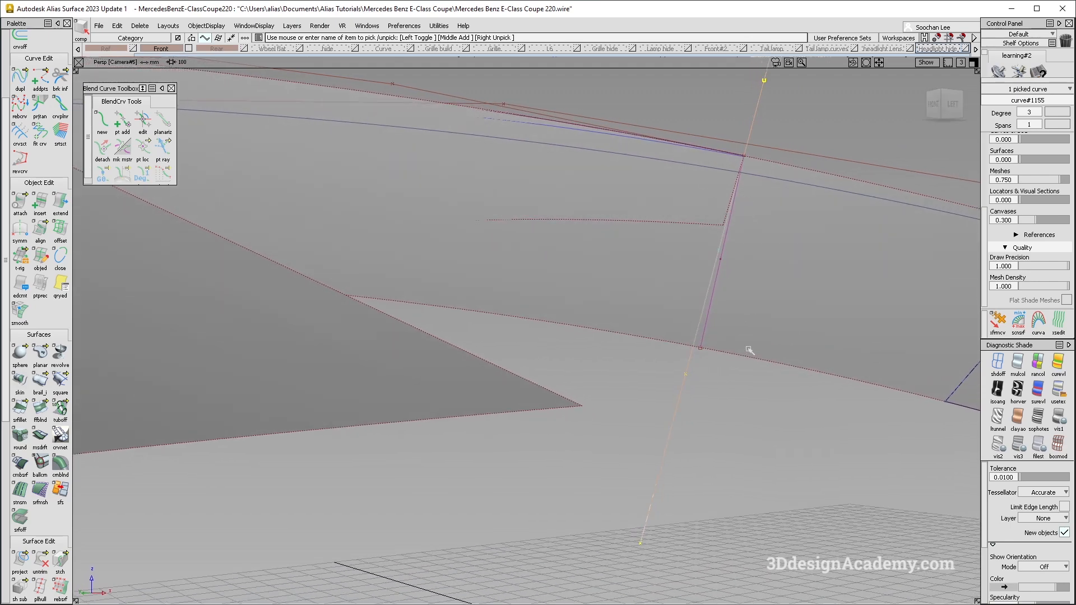
left_click_drag(749, 349, 734, 309, "ctrl+shift")
left_click_drag(695, 245, 743, 261, "alt+shift")
right_click_drag(743, 261, 709, 267, "alt+shift")
Delete the two scaled cross curves used for the projection
right_click_drag(815, 265, 636, 262, "ctrl+shift")
left_click_drag(227, 274, 309, 325)
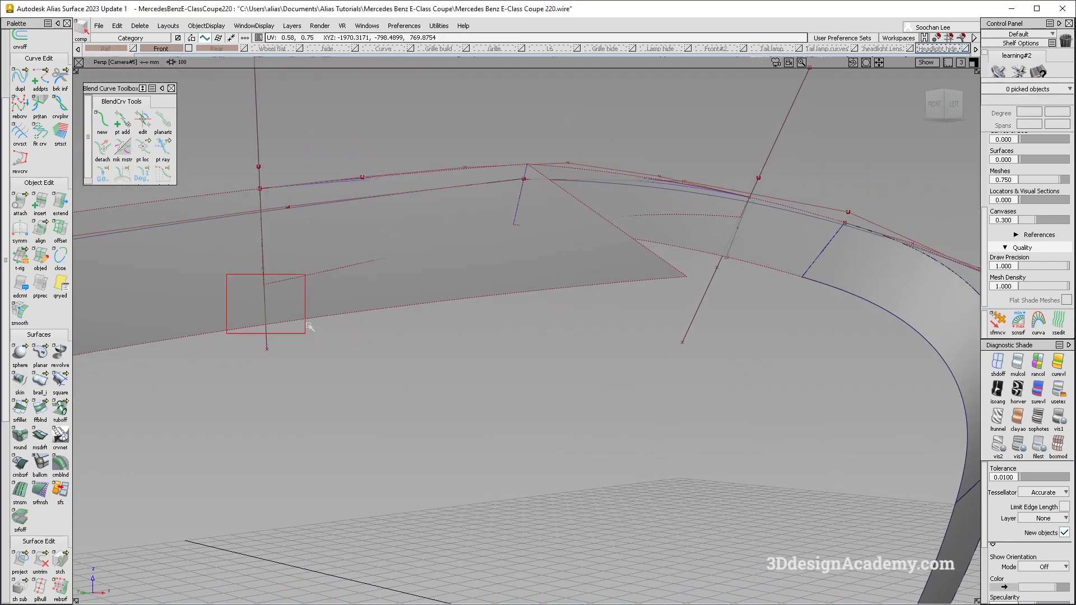
left_click_drag(717, 324, 719, 325)
key("Delete")
key("Return")
Trim the long flange and the upper strip at their projected lines, keeping the parts outside the gap
left_click_drag(43, 550, 62, 556)
left_click(214, 305)
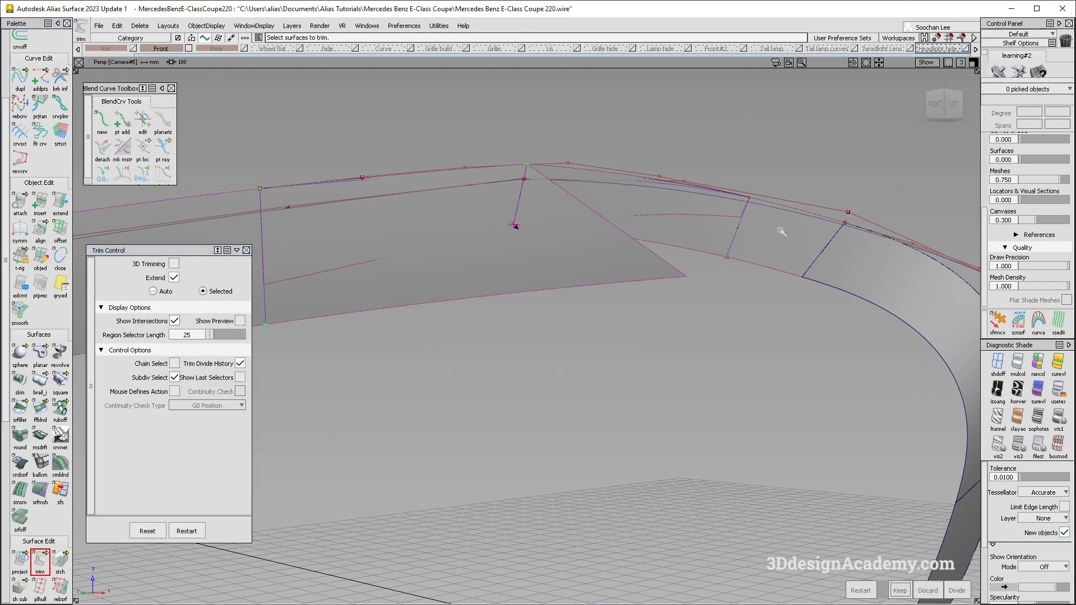
key("space")
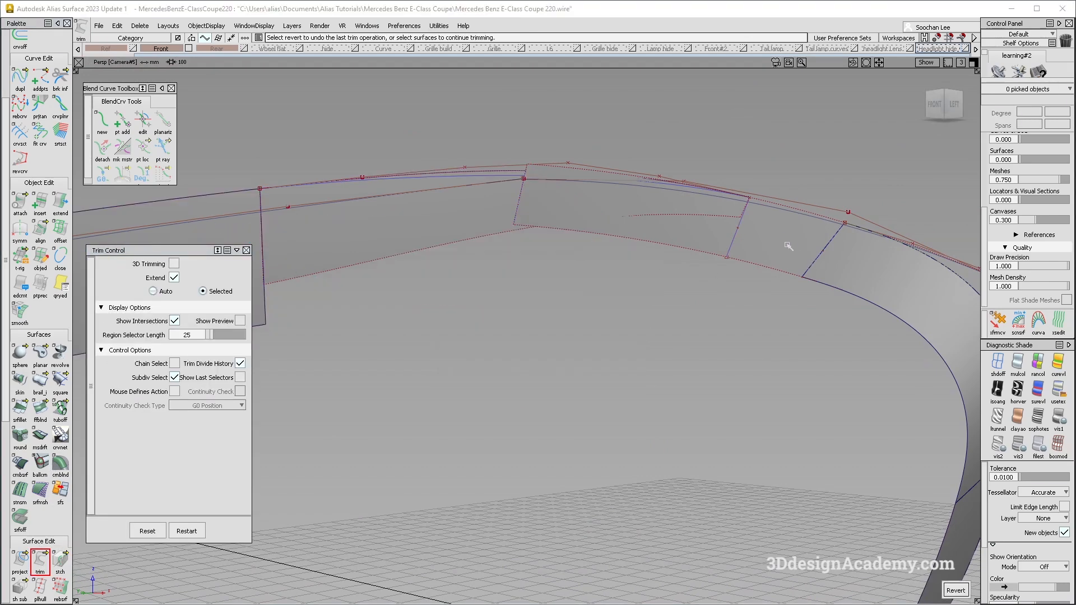
left_click(783, 242)
key("space")
Delete the narrow surface bridging the gap between the long flange and the upper strip
right_click_drag(727, 245, 646, 238, "alt+shift")
left_click_drag(647, 238, 568, 227, "ctrl+shift")
left_click(568, 227)
key("Delete")
left_click(483, 366)
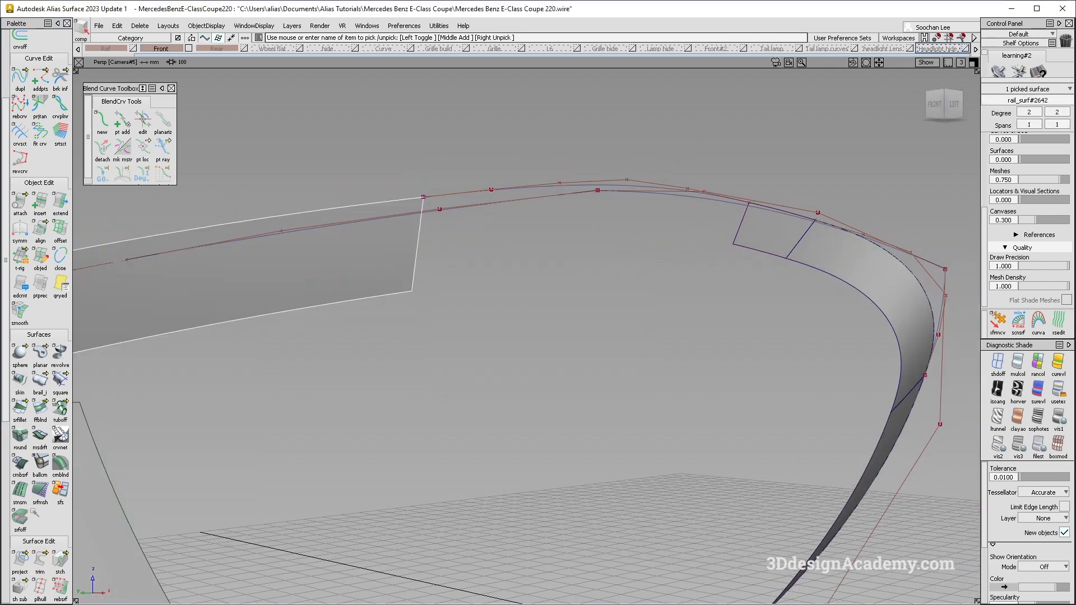
Untrim both the long flange and the short upper strip
left_click(40, 560)
left_click(82, 567)
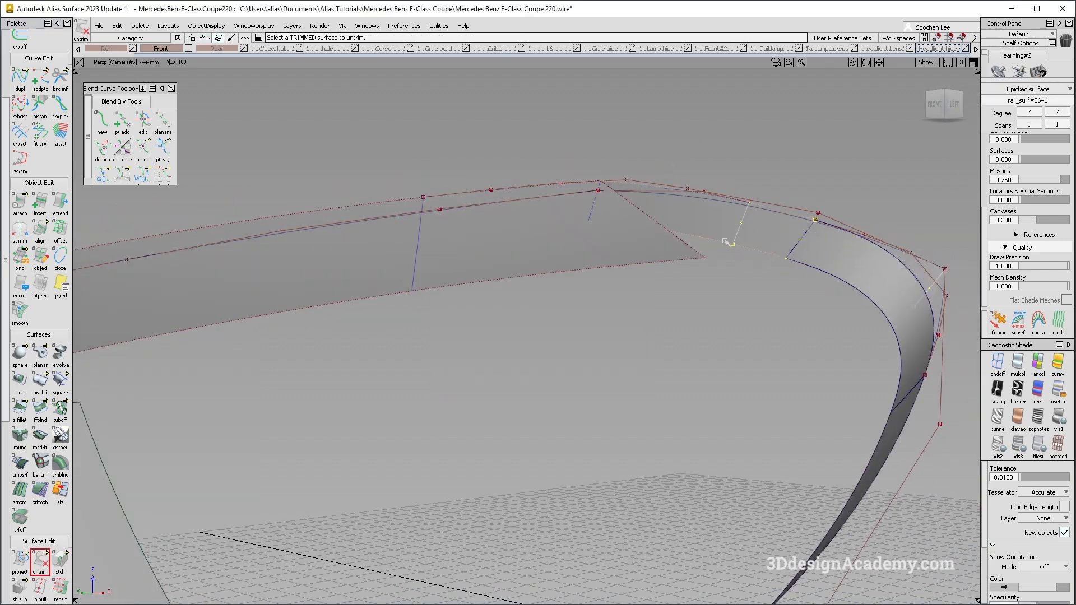
left_click(516, 291)
Pull the long flange's lower edge inward by about 34 mm with Extend, matching the depth of the short cross line
right_click_drag(516, 290, 342, 276, "alt+shift")
left_click_drag(639, 235, 697, 230, "alt+shift")
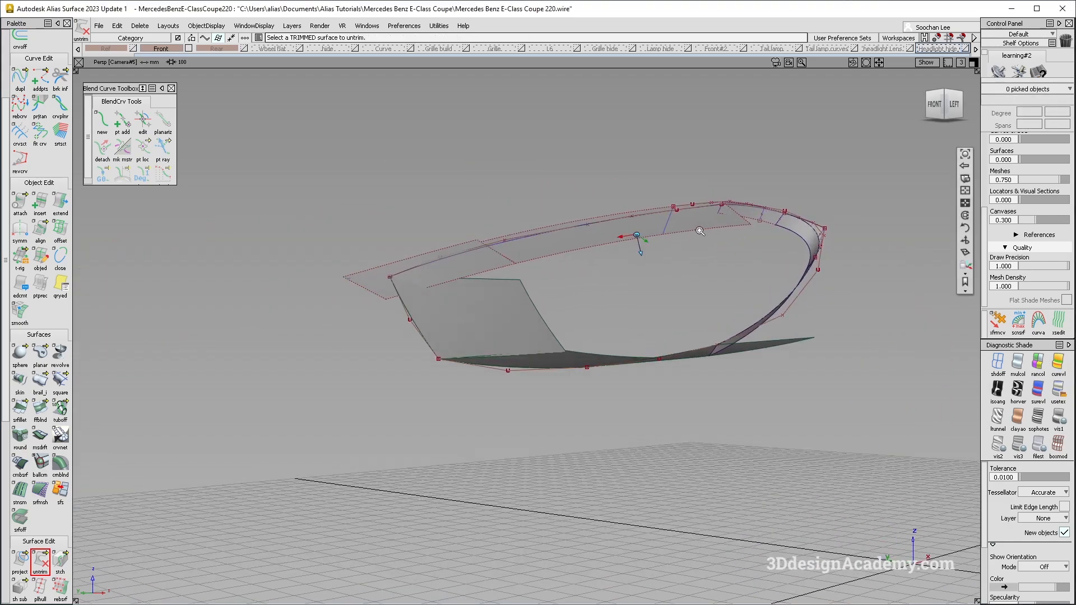
scroll(697, 230, "up", 5)
left_click(60, 202)
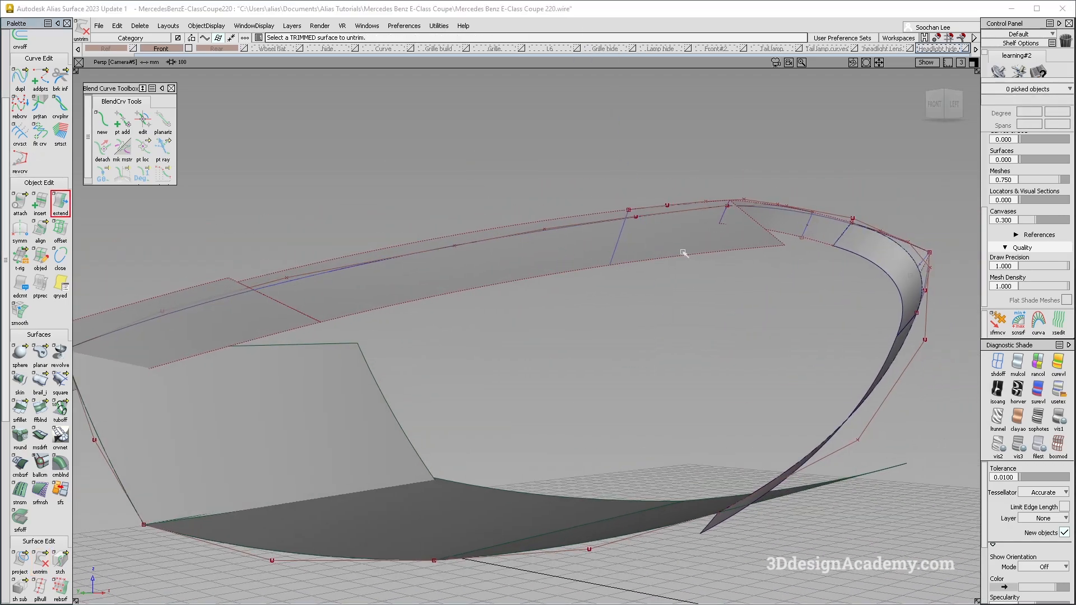
left_click(722, 223)
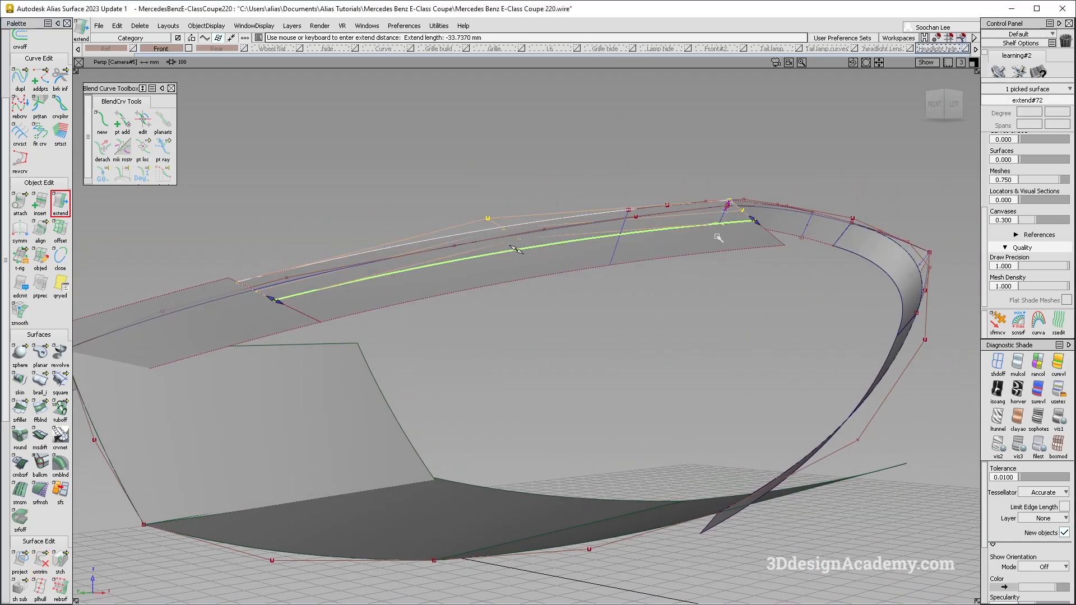
left_click_drag(565, 262, 566, 227, "ctrl+shift")
scroll(629, 217, "up", 3)
middle_click_drag(628, 217, 497, 218, "alt+shift")
left_click_drag(497, 219, 500, 204, "alt+shift")
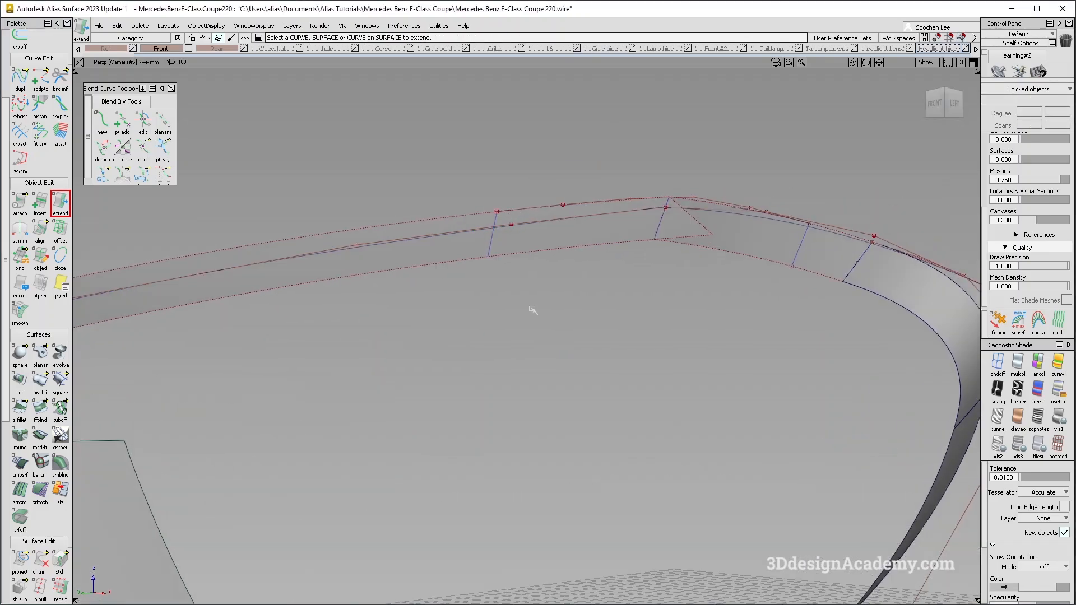
Trim the shortened long flange and the upper strip at the projected lines, keeping the parts on either side of the gap
left_click(62, 562)
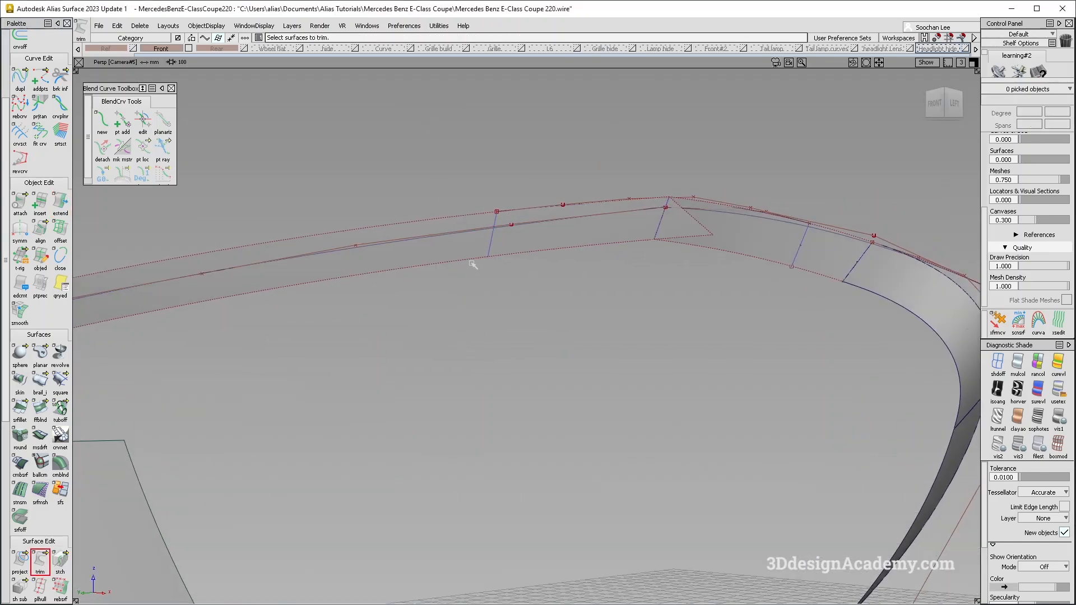
left_click(527, 252)
key("space")
left_click(810, 257)
key("space")
left_click_drag(511, 288, 502, 276, "alt+shift")
Try a birail across the gap using the upper curve as generation curve and the two trimmed flange ends as rails, and examine their corner intersection
left_click(39, 381)
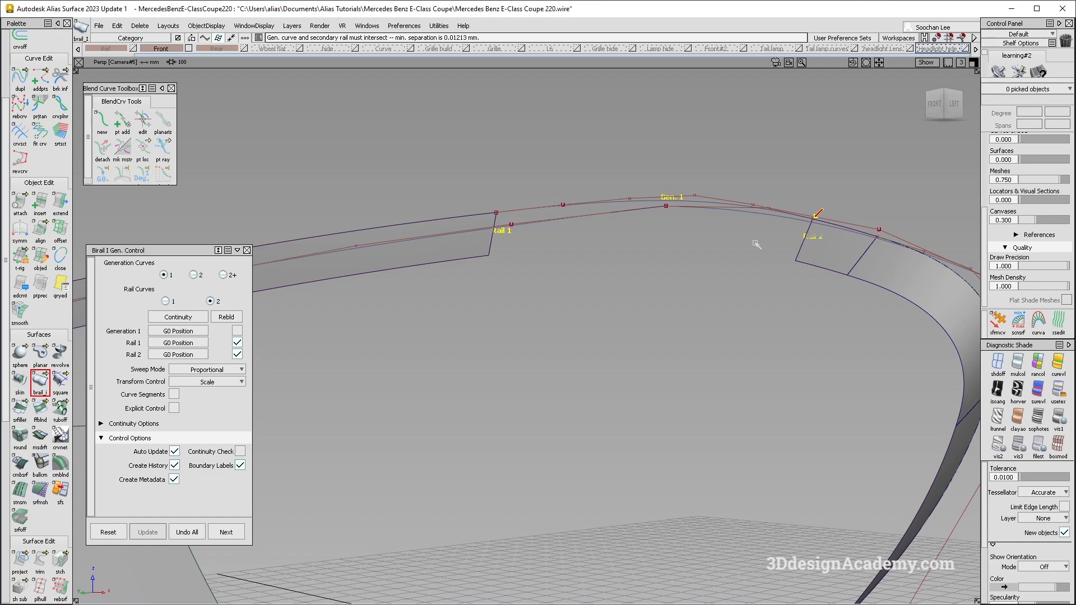
right_click_drag(867, 226, 770, 193, "alt+shift")
left_click_drag(784, 186, 781, 211, "alt+shift")
right_click_drag(677, 269, 711, 252, "alt+shift")
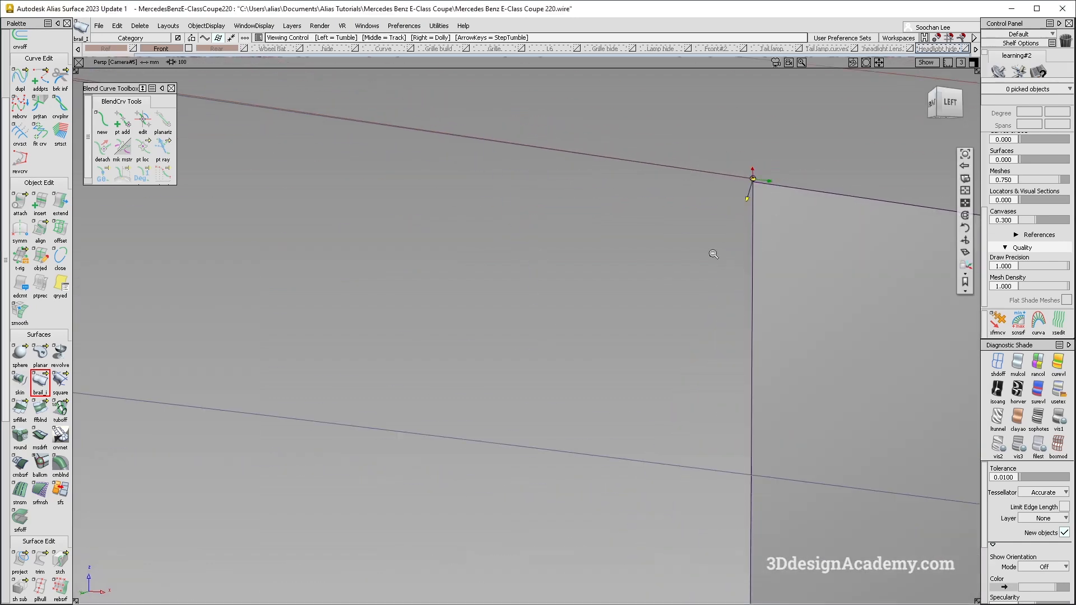
Examine the band surface's rounded corner and its rail curves from several angles
middle_click_drag(711, 252, 254, 207, "alt+shift")
right_click_drag(254, 207, 730, 263, "alt+shift")
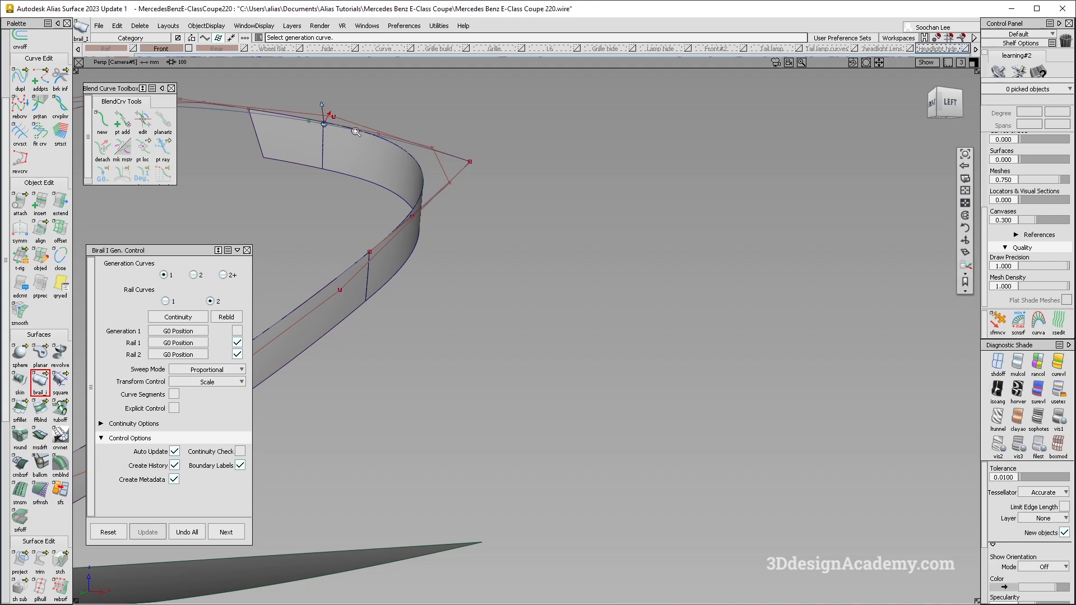
right_click_drag(356, 131, 349, 144, "alt+shift")
middle_click_drag(348, 144, 413, 174, "alt+shift")
right_click_drag(413, 174, 416, 207, "alt+shift")
left_click_drag(415, 207, 667, 301, "alt+shift")
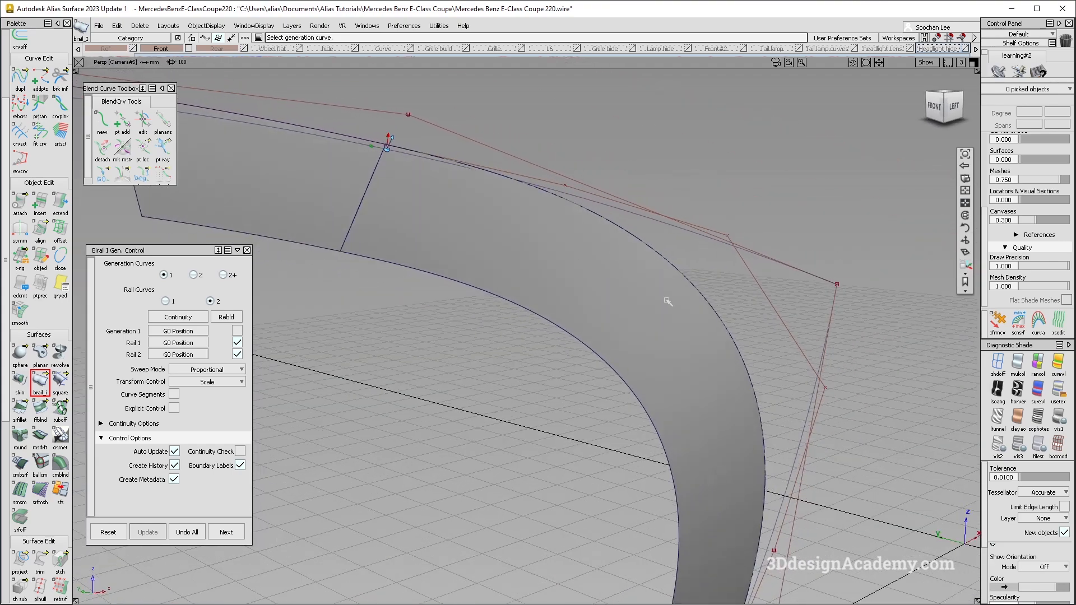
left_click(838, 285, "alt+shift")
right_click_drag(838, 285, 915, 294, "alt+shift")
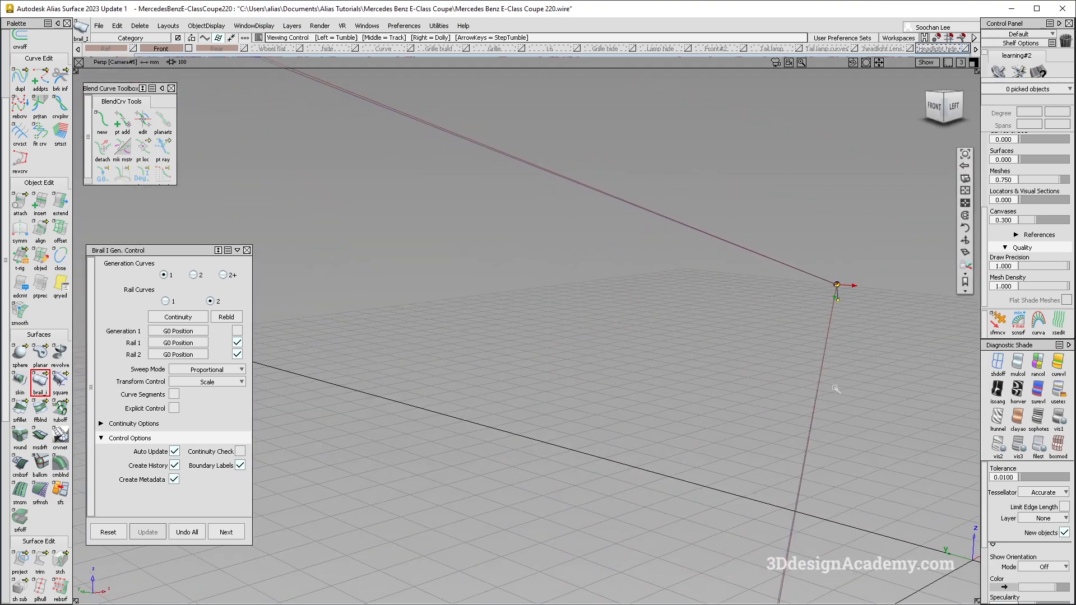
left_click_drag(836, 389, 578, 400, "alt+shift")
mouse_move(735, 392)
left_mouse_down("alt+shift")
mouse_move(775, 397)
mouse_move(839, 337)
left_mouse_up("alt+shift")
left_click(823, 277, "alt+shift")
mouse_move(748, 344)
left_mouse_down("alt+shift")
mouse_move(735, 354)
mouse_move(867, 517)
mouse_move(875, 540)
mouse_move(699, 322)
mouse_move(573, 256)
mouse_move(509, 241)
mouse_move(557, 254)
mouse_move(656, 247)
mouse_move(672, 274)
mouse_move(650, 279)
left_mouse_up("alt+shift")
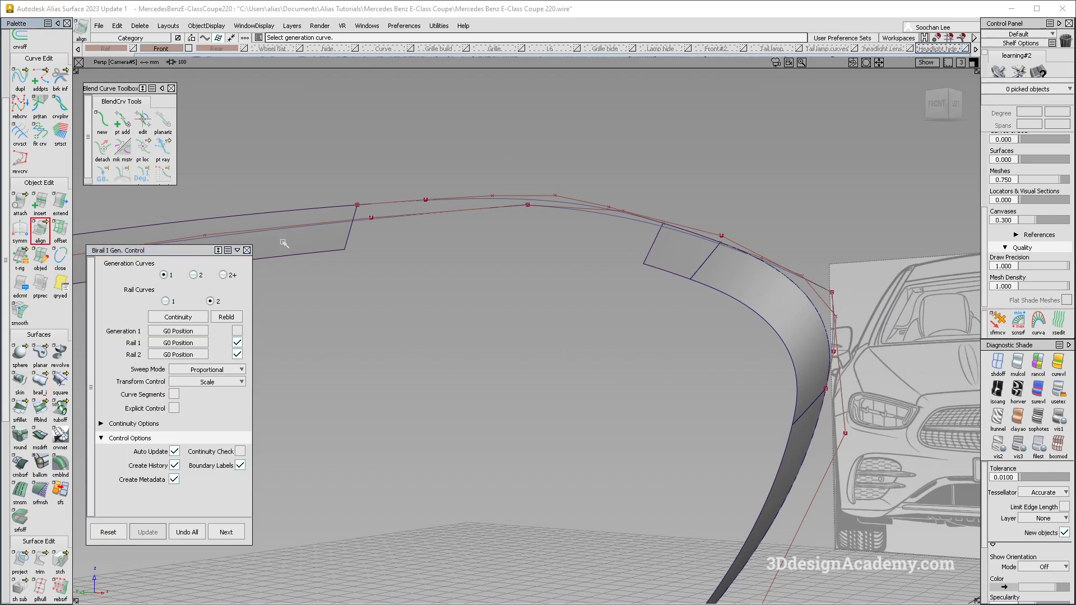
Align the ends of the upper bridging curve to the adjoining band edges with G2 continuity
left_click(362, 206)
left_click(357, 206)
left_click_drag(620, 264, 630, 208, "ctrl+shift")
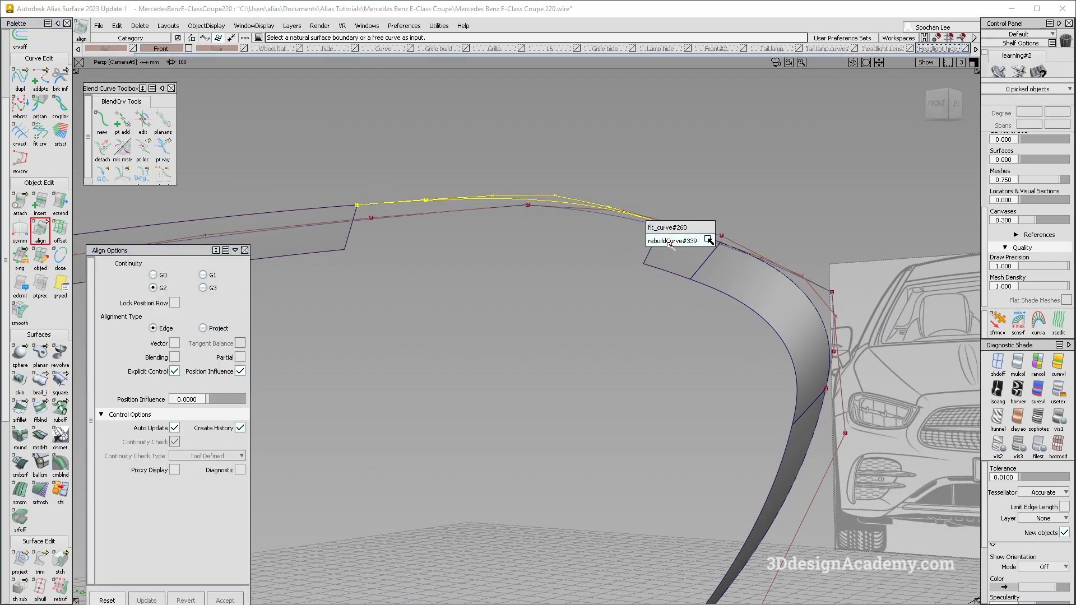
left_click(708, 241)
left_click(679, 231)
left_click(750, 247)
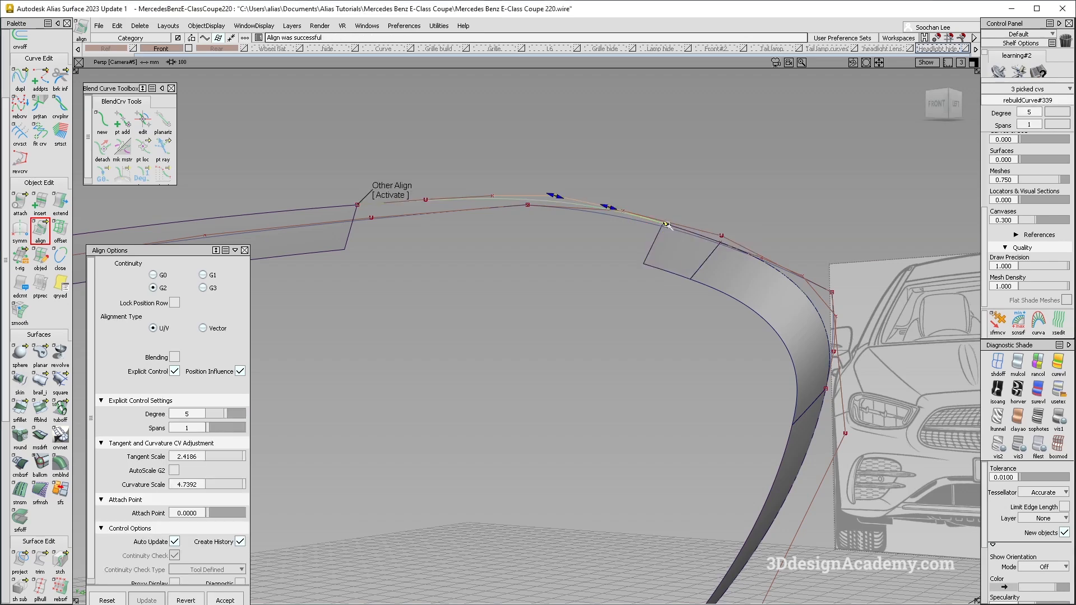
left_click(383, 297)
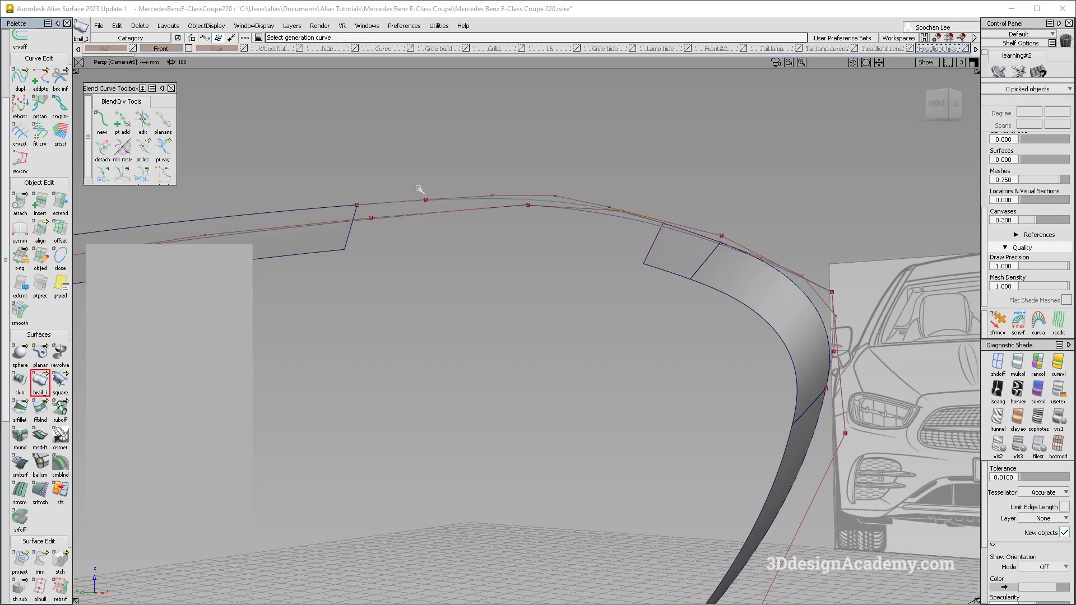
Bridge the gap in the upper band with a birail surface and align both of its ends with G2 continuity
left_click(648, 253)
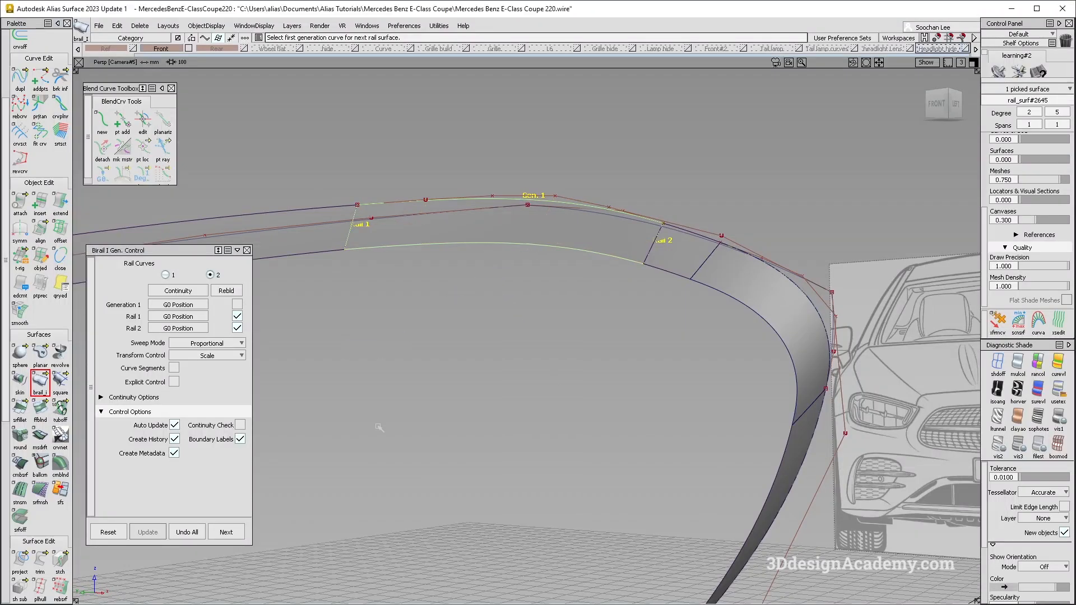
left_click(41, 230)
left_click(351, 237)
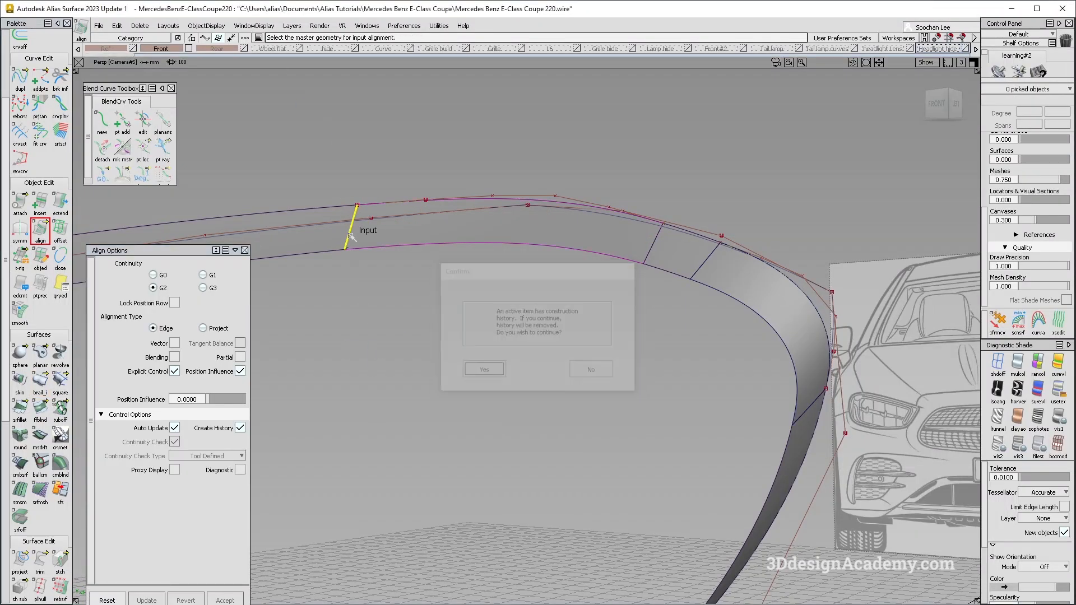
left_click(352, 237)
left_click(652, 261)
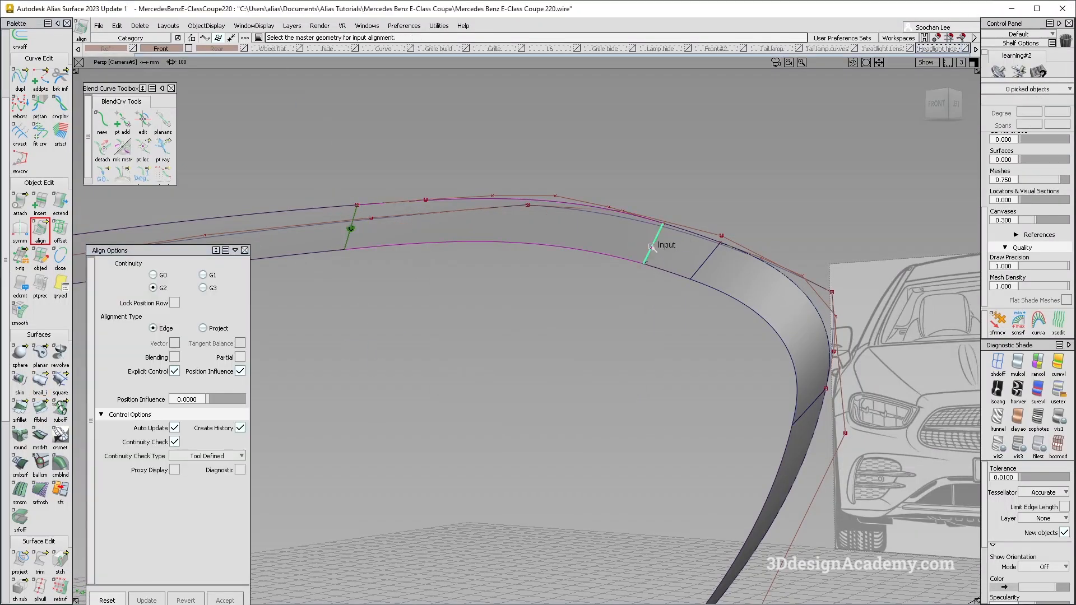
left_click(653, 252)
Delete the leftover construction curves along the band's upper edge and rounded corner
left_click_drag(548, 305, 629, 244, "alt+shift")
right_click_drag(629, 245, 613, 202, "alt+shift")
left_click_drag(612, 202, 626, 239, "ctrl+shift")
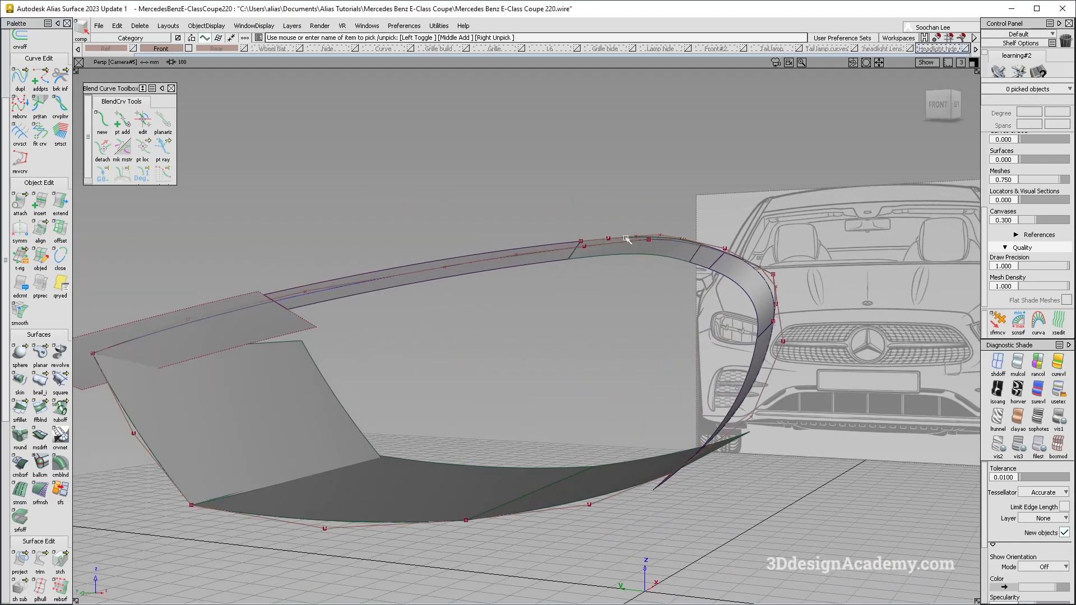
key("Delete")
key("Return")
left_click(767, 281)
key("Delete")
key("Return")
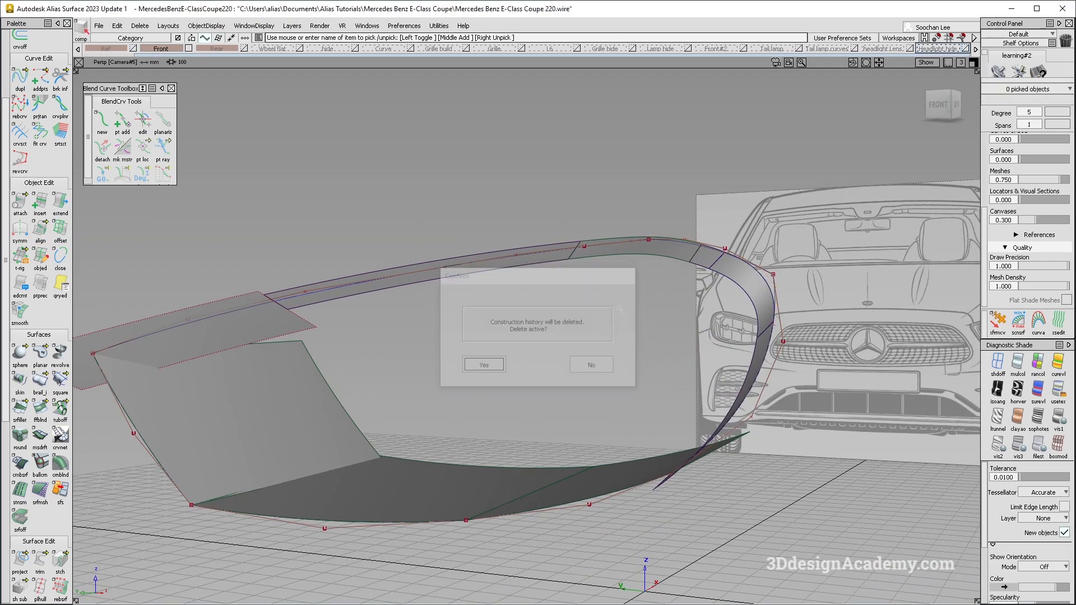
Select the nine band surfaces and delete their construction history
right_click_drag(577, 315, 629, 288, "alt+shift")
left_click_drag(629, 288, 630, 331, "ctrl+shift")
left_click_drag(774, 207, 342, 167)
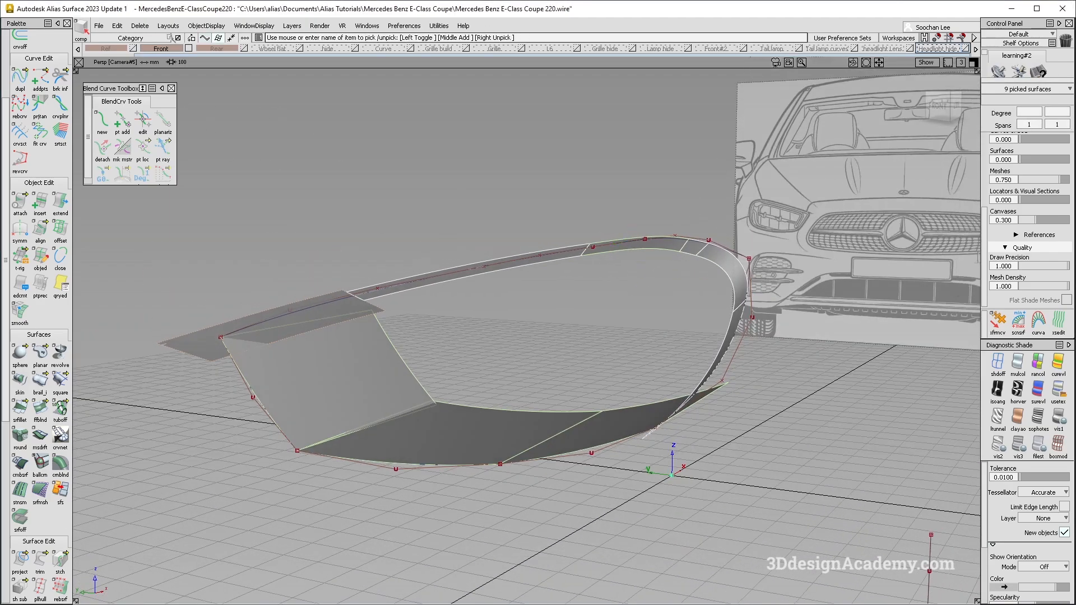
left_click(144, 26)
left_click(147, 53)
key("Return")
Select the nine band surfaces from a higher angle and make the hidden headlight lens surfaces visible
left_click_drag(632, 227, 611, 475, "alt+shift")
left_click_drag(610, 476, 602, 263, "ctrl+shift")
left_click_drag(626, 356, 756, 234, "alt+shift")
left_click_drag(758, 233, 635, 342, "ctrl+shift")
left_click_drag(789, 207, 369, 381)
left_click_drag(504, 432, 576, 470, "alt+shift")
left_click(205, 26)
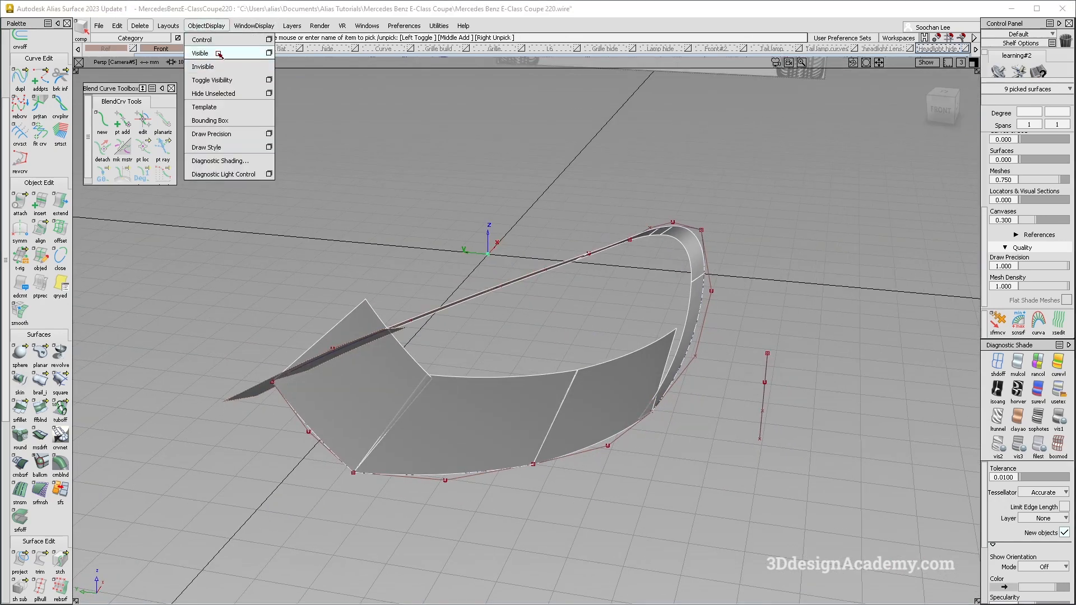
left_click(218, 54)
Inspect how the band surfaces meet the edge of the headlight lens all around
left_click_drag(505, 370, 501, 315, "alt+shift")
right_click_drag(311, 350, 384, 294, "alt+shift")
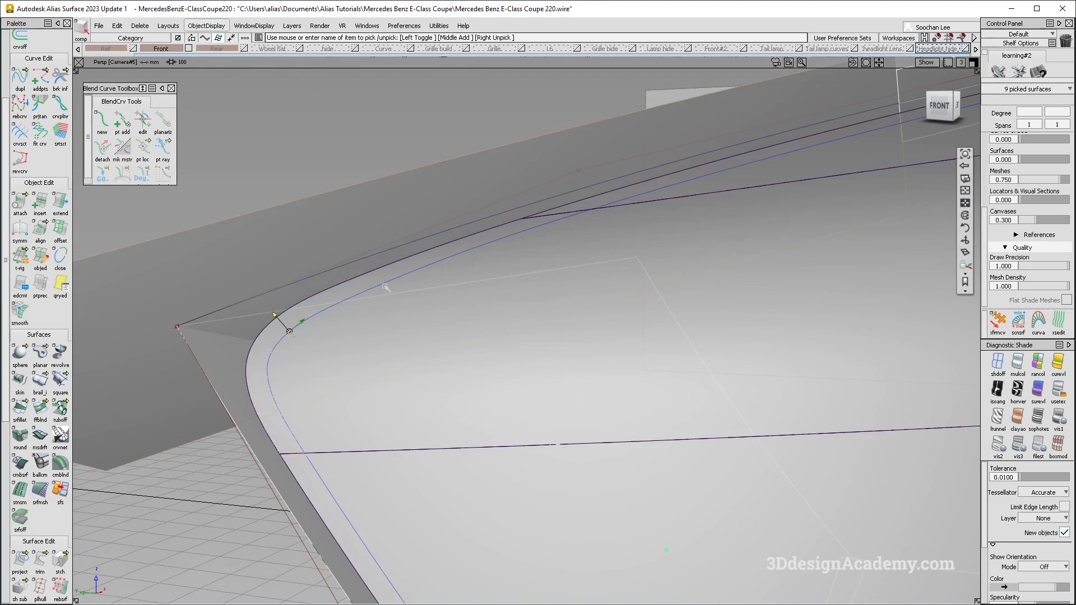
left_click_drag(385, 295, 379, 291, "alt+shift")
right_click_drag(456, 242, 396, 313, "alt+shift")
left_click_drag(395, 314, 381, 350, "alt+shift")
left_click_drag(276, 313, 469, 386, "alt+shift")
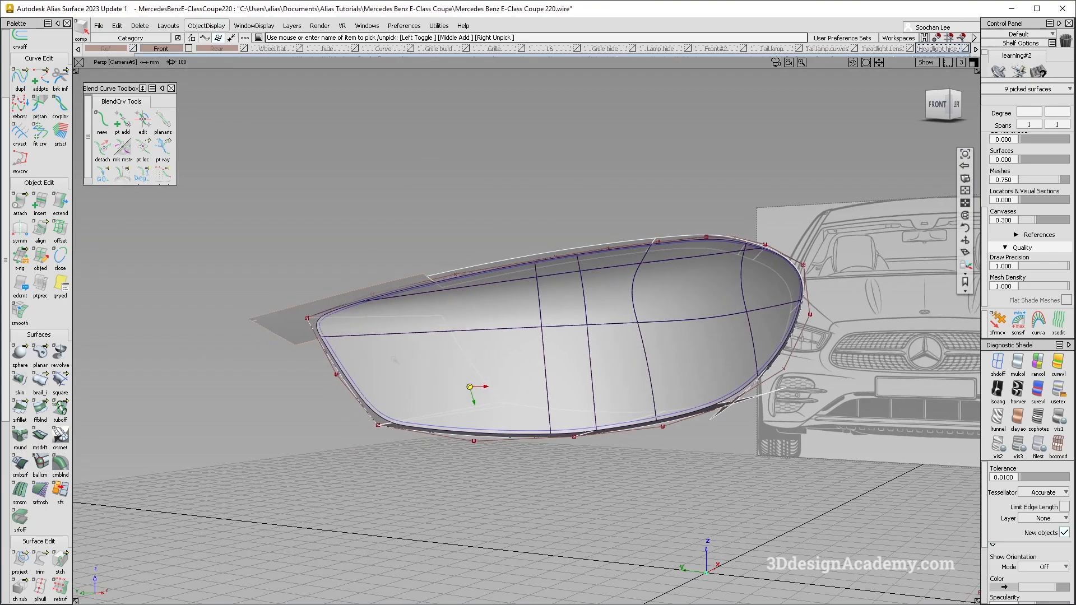
left_click_drag(449, 343, 602, 343, "alt+shift")
middle_click_drag(600, 343, 575, 366, "alt+shift")
Offset the nine band surfaces with the direction of the upper group flipped and Normal Mode set to NUV
left_click(60, 230)
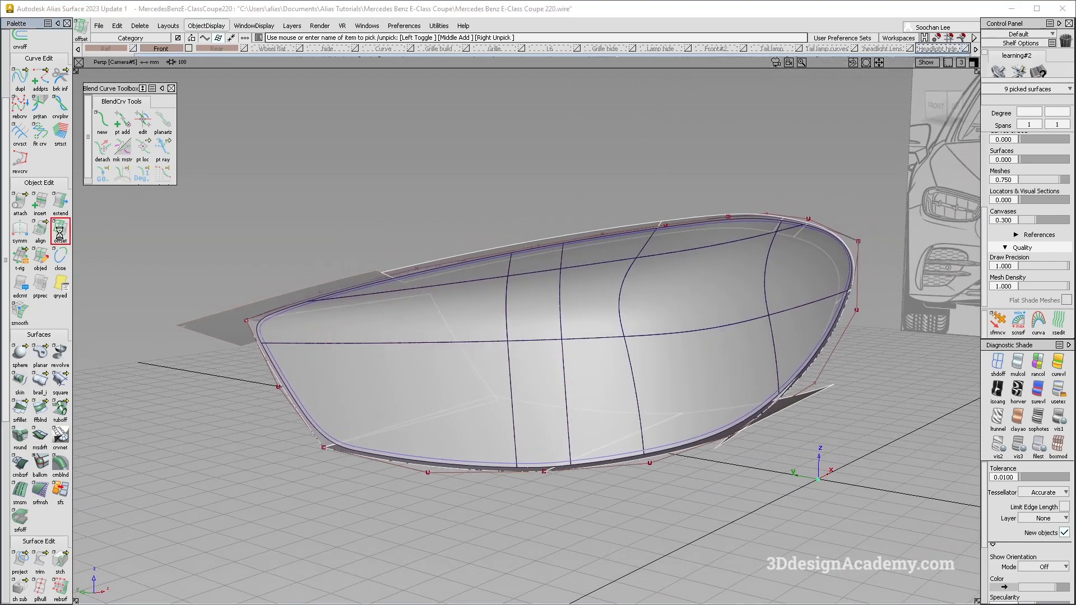
left_click_drag(560, 203, 614, 203, "alt+shift")
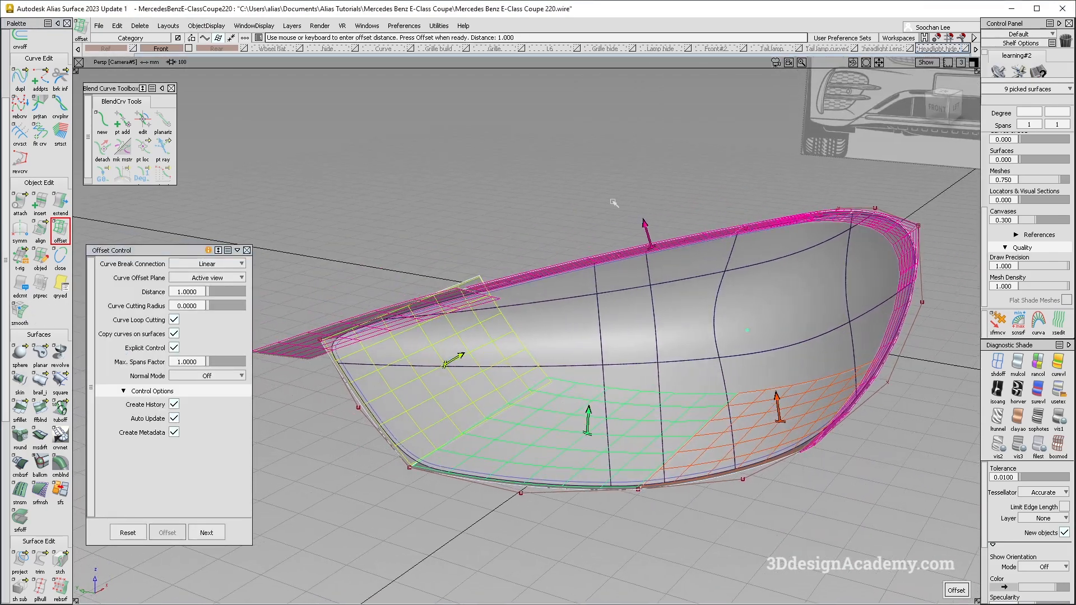
left_click(647, 227)
left_click(196, 376)
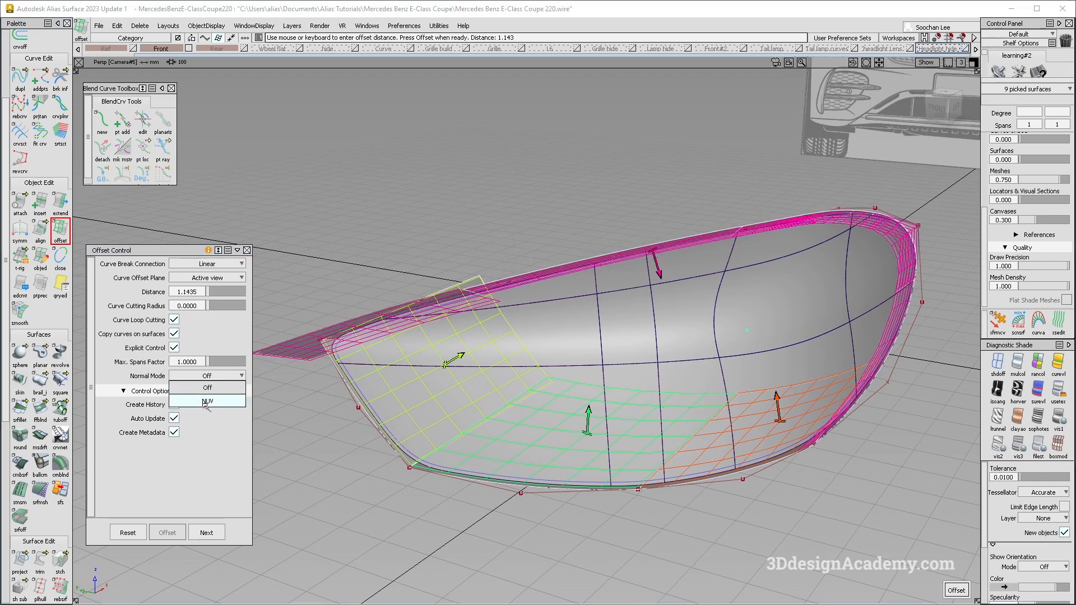
left_click(205, 401)
middle_click_drag(747, 331, 596, 382, "alt+shift")
left_click_drag(596, 382, 477, 327, "alt+shift")
key("space")
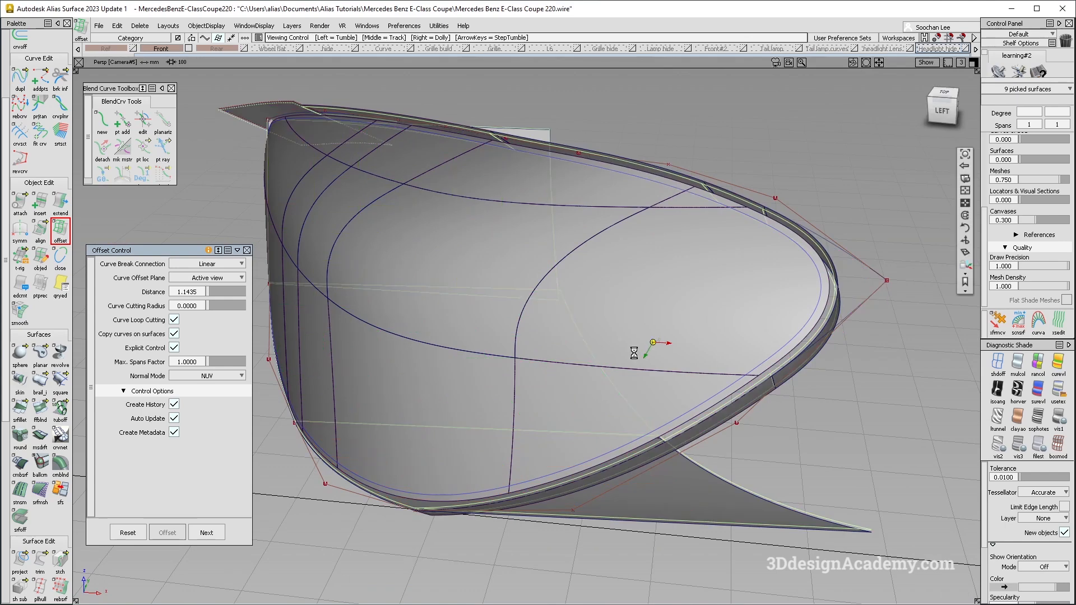
left_click_drag(634, 353, 267, 372, "alt+shift")
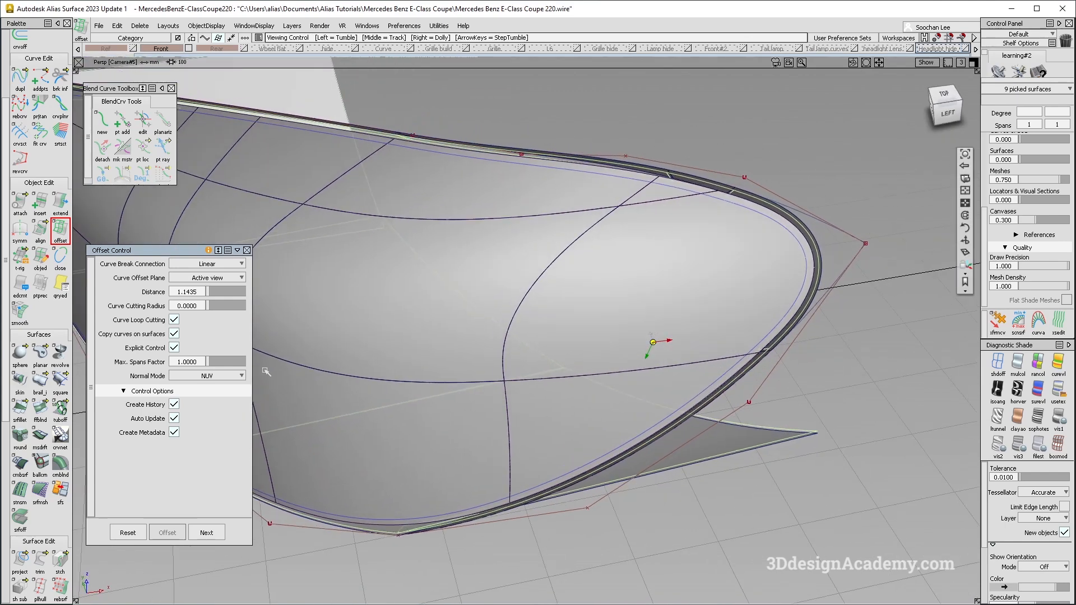
Set the offset's Max. Spans Factor to 1 and its Distance to 3
key("Return")
left_click(197, 361)
type("1")
key("Return")
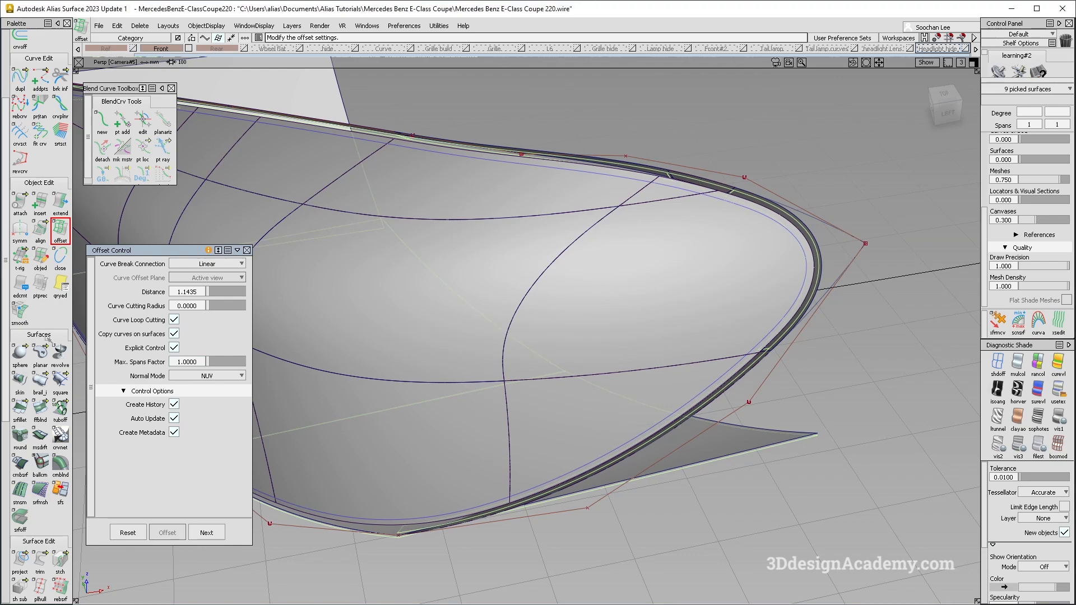
left_click(196, 292)
type("3")
key("Return")
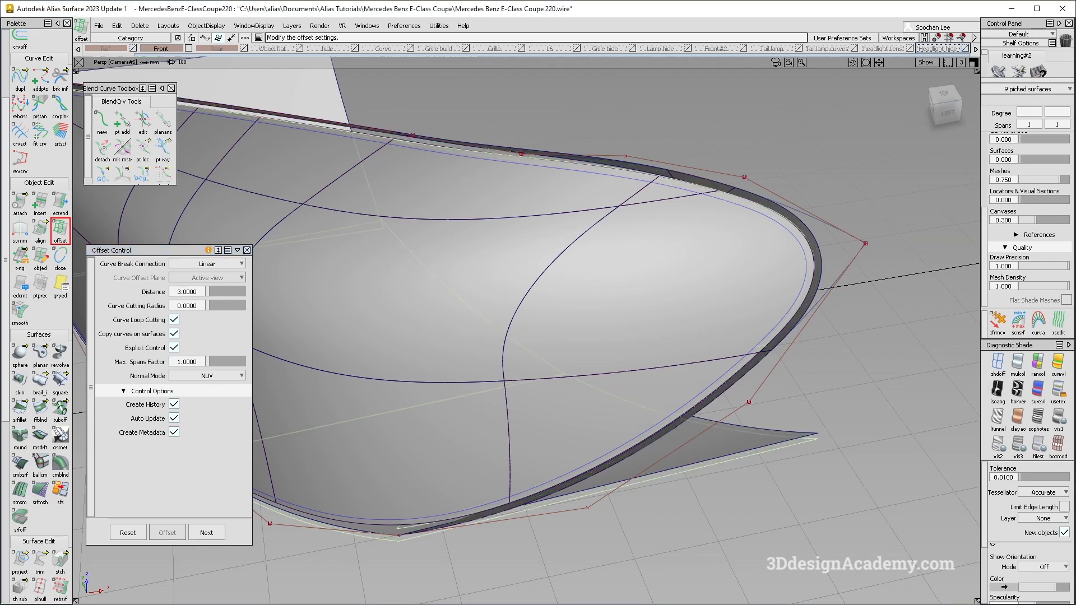
Check the trial offset surfaces around the lens and delete them
left_click_drag(648, 341, 610, 329, "alt+shift")
middle_click_drag(610, 329, 939, 187, "alt+shift")
left_click_drag(939, 186, 771, 315, "alt+shift")
middle_click_drag(772, 315, 529, 277, "alt+shift")
left_click_drag(528, 277, 491, 223, "alt+shift")
key("Delete")
key("Return")
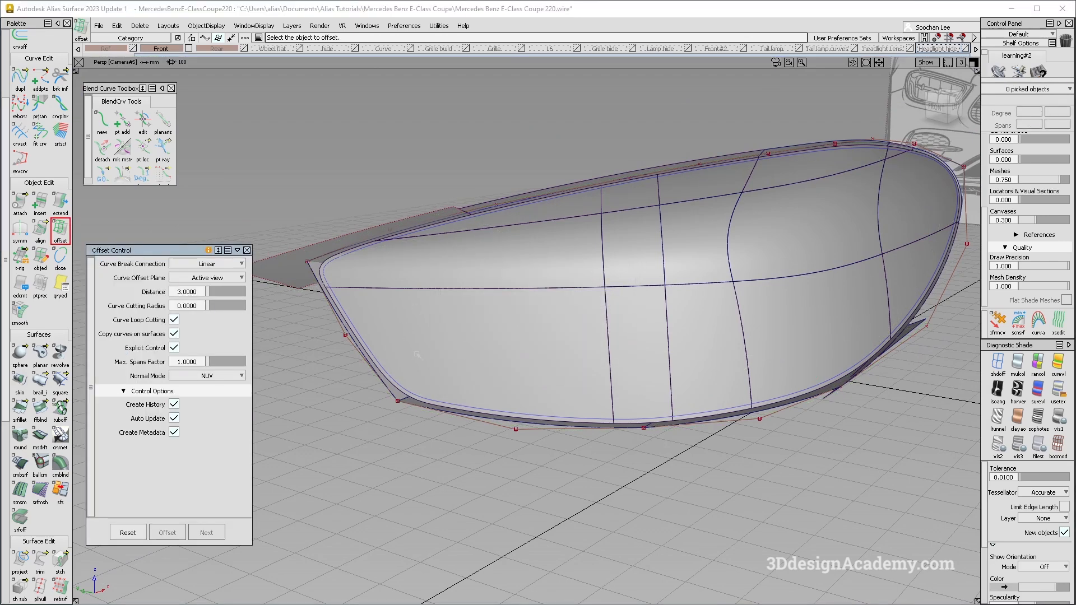
Select the headlight lens surfaces and make them invisible
middle_click_drag(429, 151, 401, 168, "alt+shift")
left_click_drag(401, 168, 384, 233, "ctrl+shift")
left_click_drag(456, 337, 468, 197, "ctrl+shift")
left_click_drag(672, 152, 623, 291)
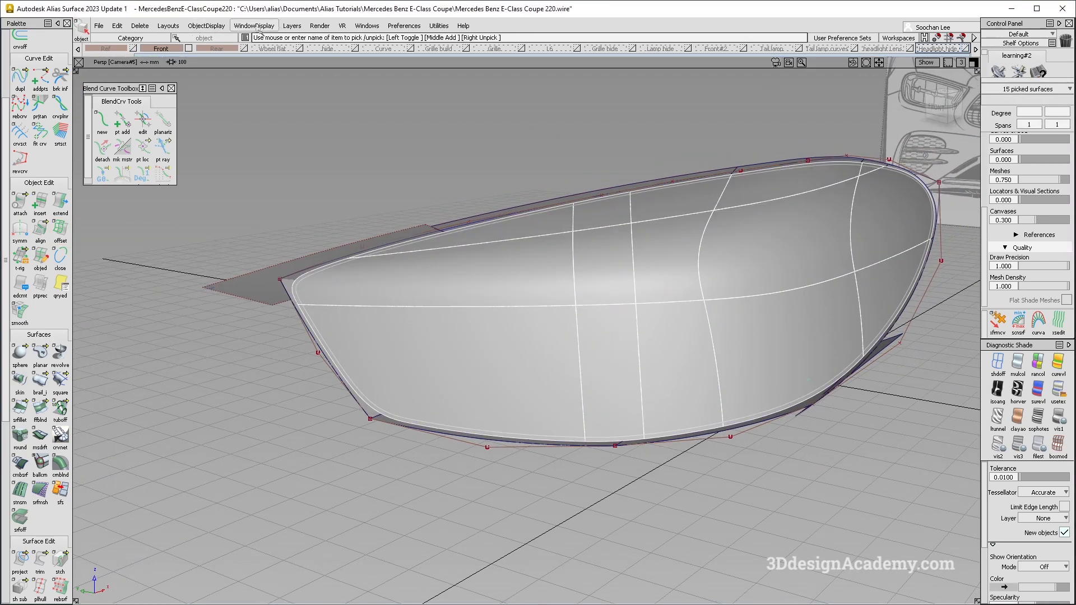
left_click(207, 26)
left_click(209, 65)
Offset the nine band surfaces inward at a distance of 3 with the NUV normal mode
middle_click_drag(408, 299, 314, 295, "alt+shift")
left_click_drag(440, 357, 440, 153, "ctrl+shift")
left_click_drag(232, 123, 649, 435)
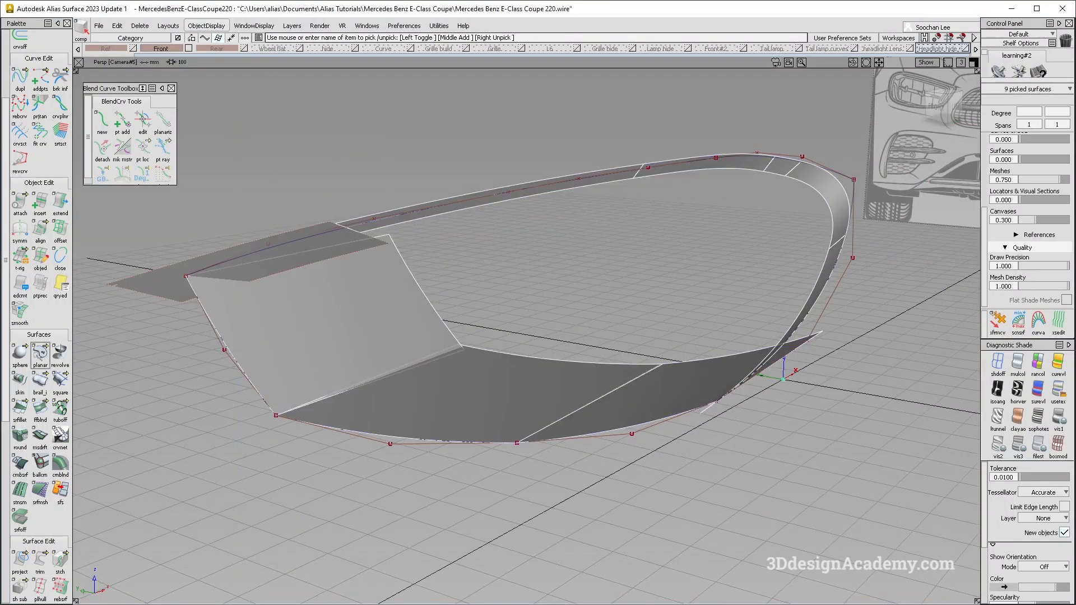
double_click(57, 240)
left_click_drag(355, 369, 460, 311, "alt+shift")
left_click_drag(224, 206, 700, 359, "alt+shift")
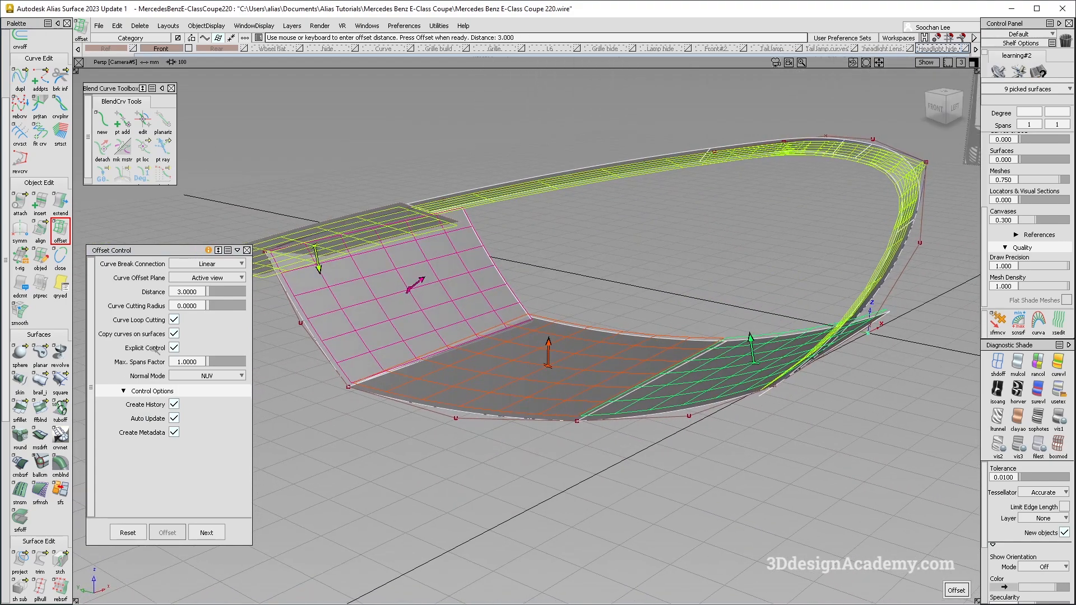
left_click_drag(481, 413, 605, 373, "alt+shift")
middle_click_drag(606, 372, 495, 426, "alt+shift")
right_click_drag(495, 426, 639, 420, "alt+shift")
left_click_drag(560, 431, 645, 381, "alt+shift")
left_click_drag(779, 291, 749, 322, "alt+shift")
right_click_drag(749, 323, 802, 319, "alt+shift")
left_click_drag(802, 320, 755, 325, "alt+shift")
right_click_drag(754, 325, 634, 292, "alt+shift")
left_click_drag(646, 304, 570, 229, "alt+shift")
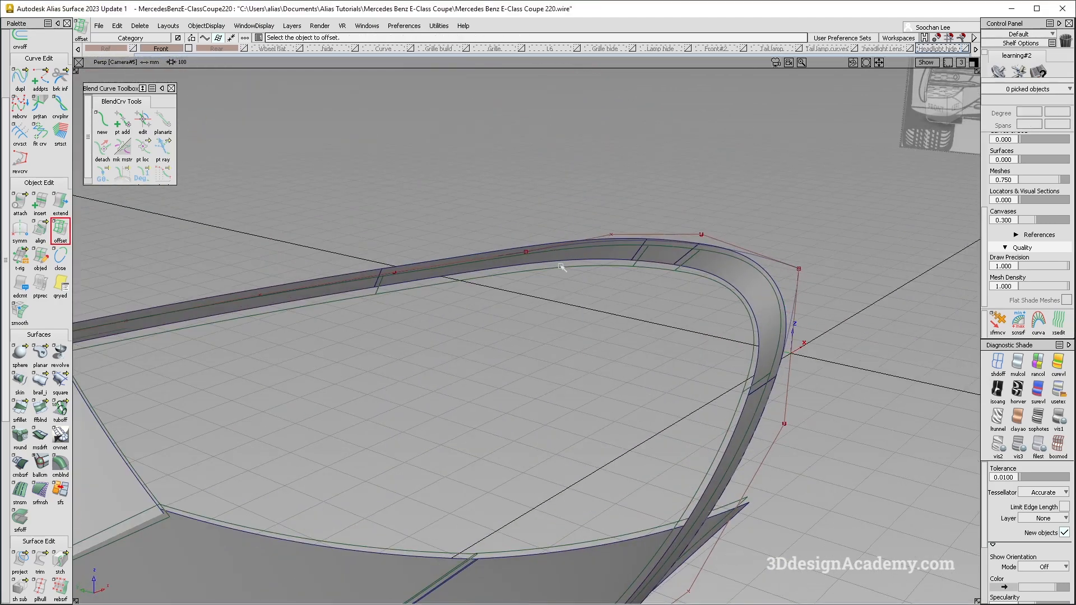
Measure the surface-to-surface distance between the upper band and its offset, and undo the measurement
left_click_drag(387, 429, 379, 381, "ctrl+shift")
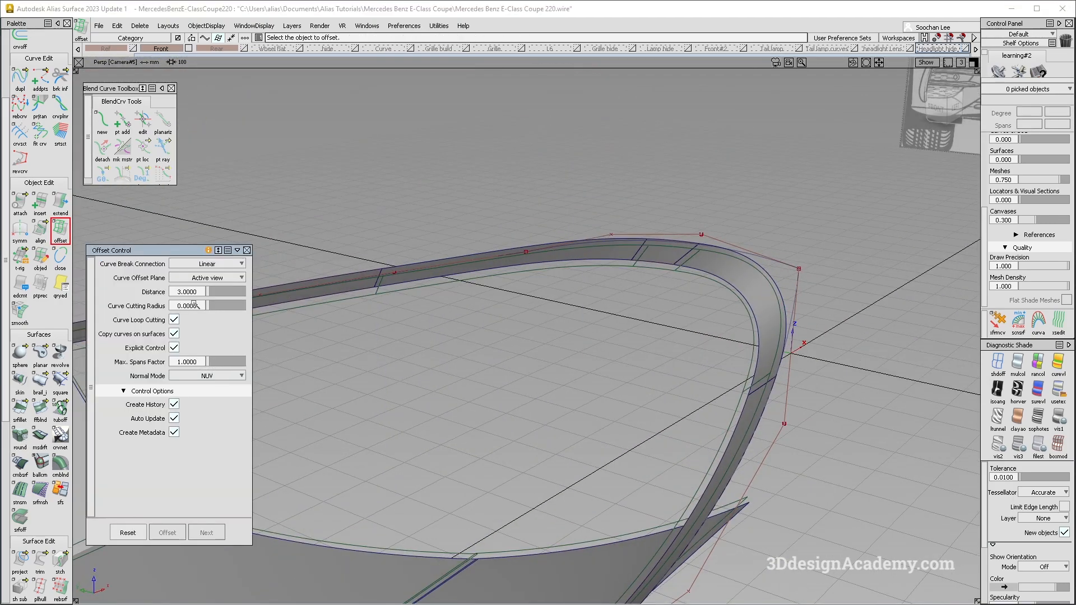
scroll(3, 588, "down", 5)
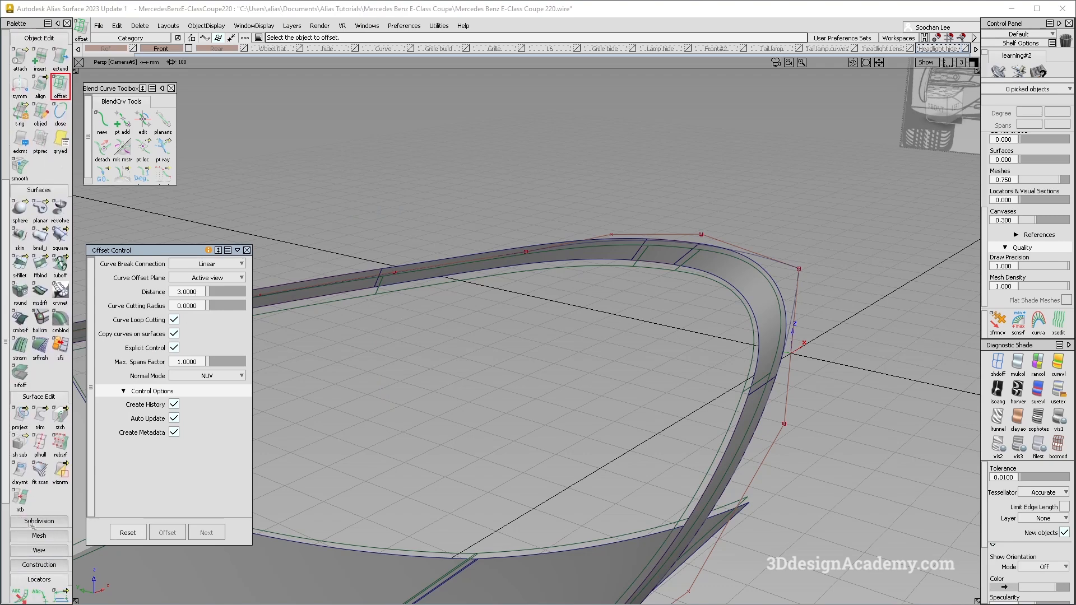
left_click_drag(88, 517, 101, 497)
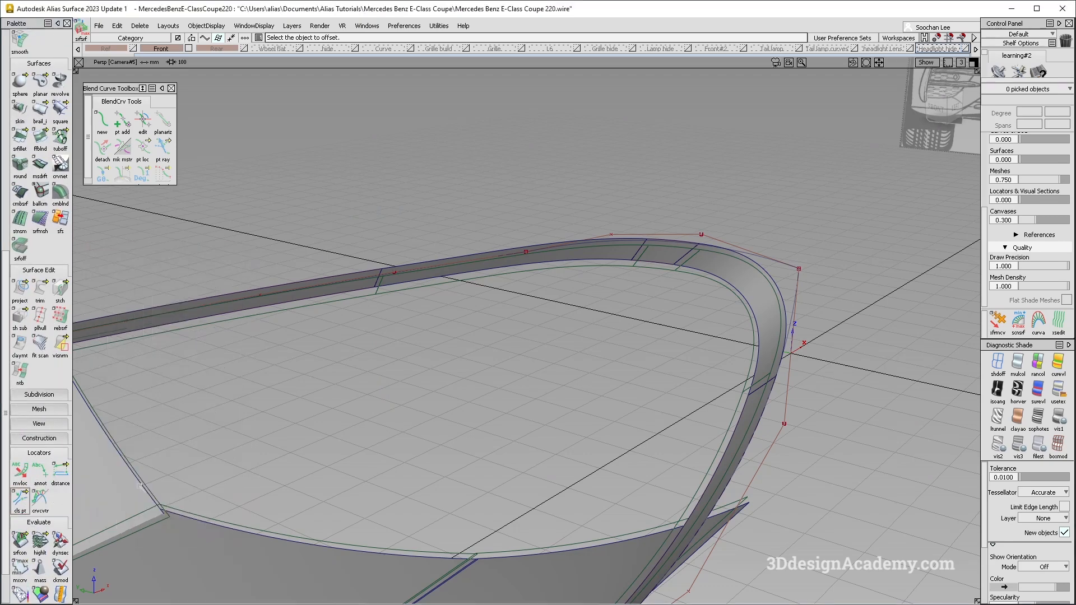
left_click(619, 268)
left_click_drag(620, 268, 499, 291, "alt+shift")
key("ctrl+z")
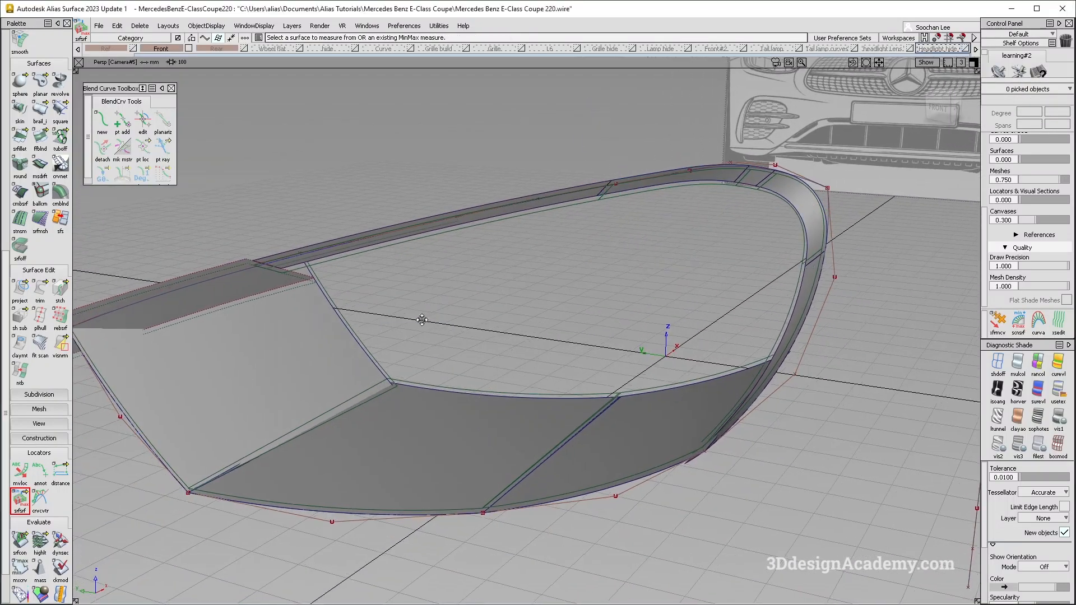
middle_click_drag(345, 325, 444, 279, "alt+shift")
left_click_drag(681, 236, 750, 173, "alt+shift")
middle_click_drag(750, 173, 674, 212, "alt+shift")
left_click_drag(672, 120, 680, 160, "ctrl+shift")
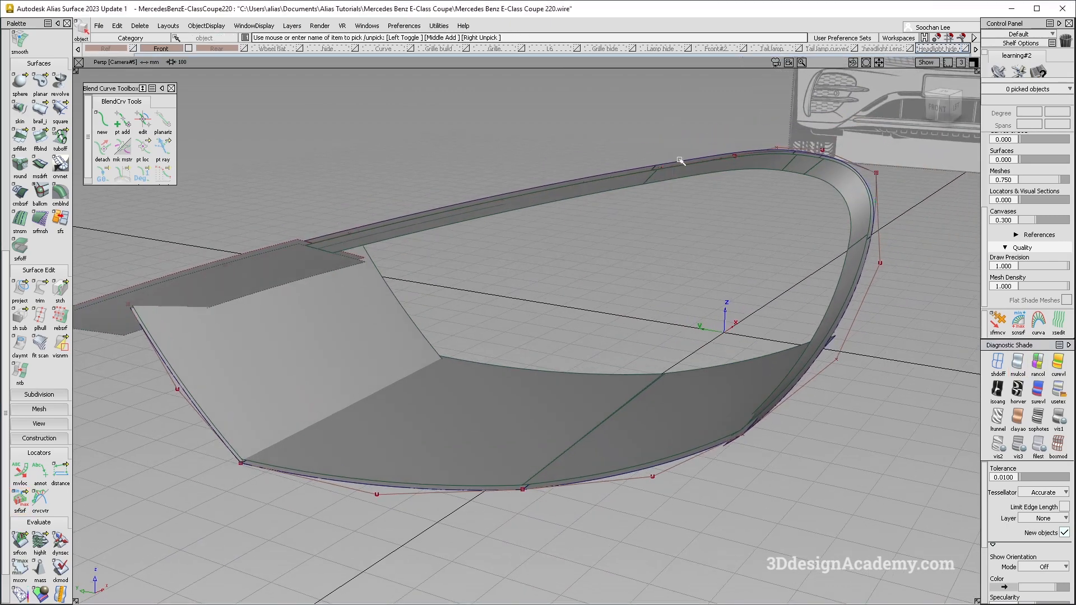
left_click_drag(273, 291, 302, 287, "alt+shift")
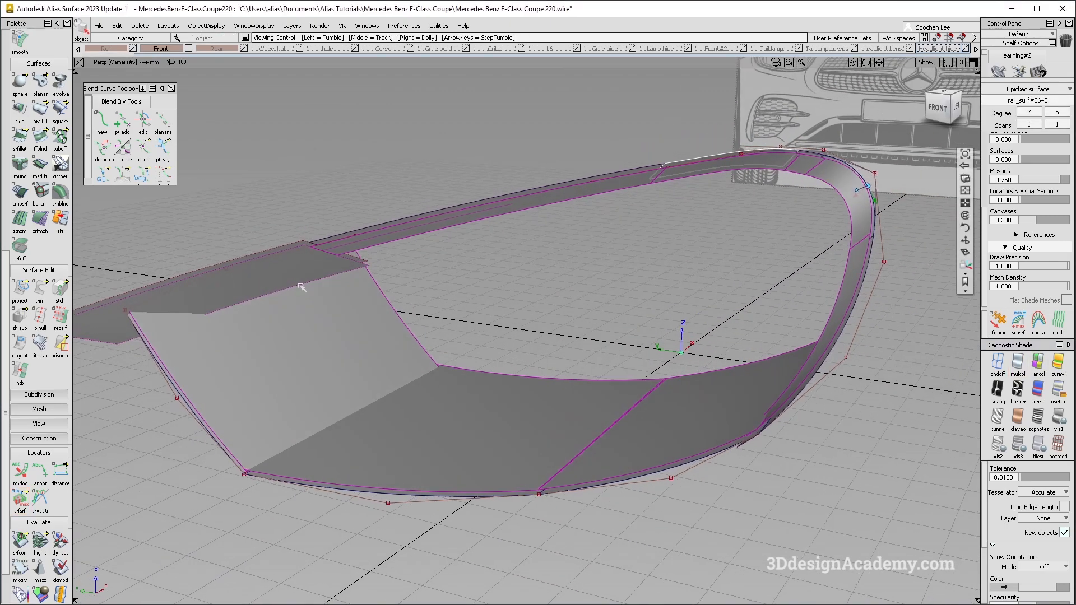
left_click(278, 261)
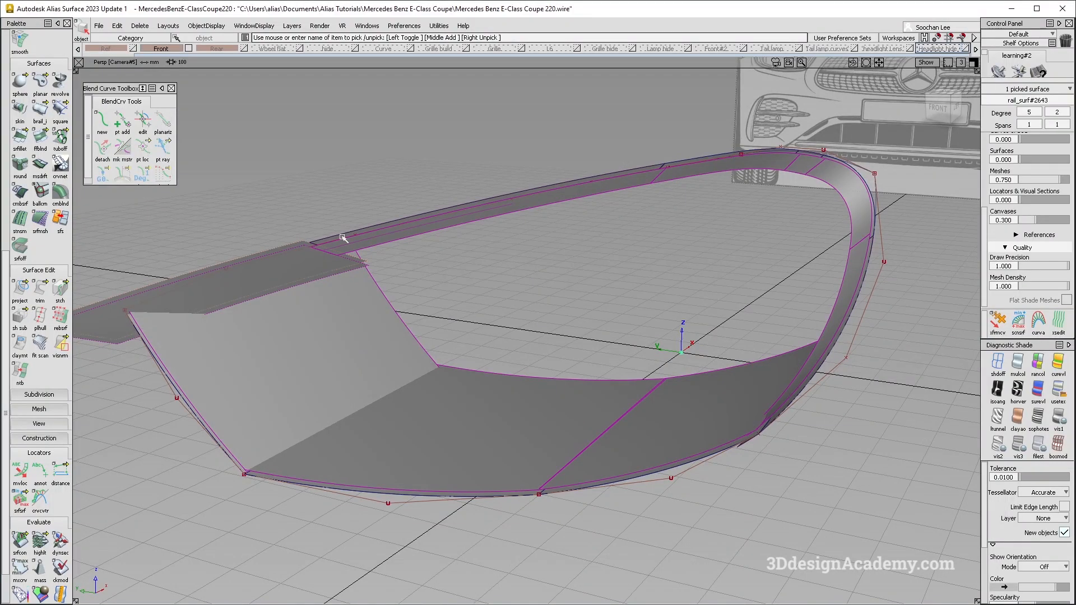
left_click_drag(343, 239, 380, 336, "alt+shift")
left_click(379, 377)
left_click_drag(379, 378, 376, 438, "alt+shift")
right_click_drag(329, 342, 293, 371, "alt+shift")
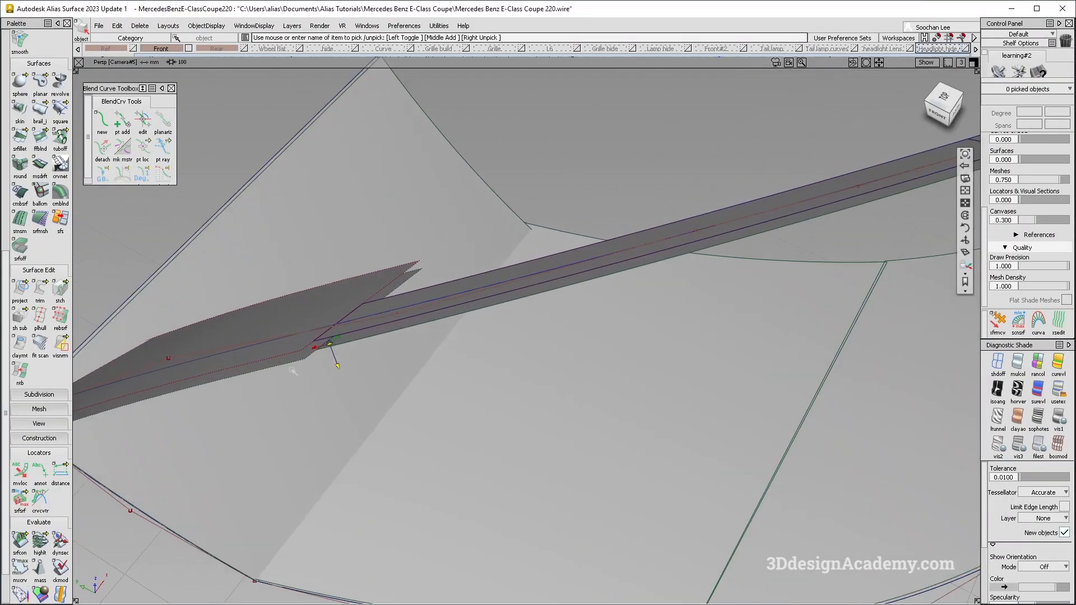
left_click_drag(292, 371, 334, 278, "alt+shift")
left_click_drag(334, 277, 321, 358, "ctrl+shift")
left_click_drag(329, 224, 344, 297, "alt+shift")
left_click(334, 296)
left_click(370, 297)
right_click_drag(343, 331, 375, 343, "alt+shift")
middle_click_drag(888, 175, 615, 215, "alt+shift")
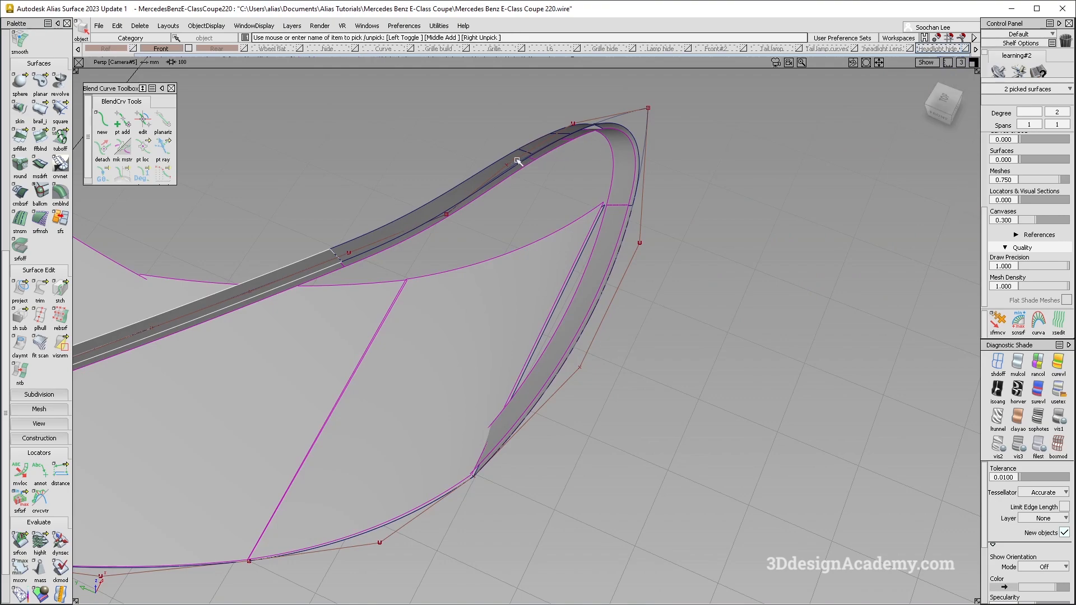
left_click(461, 282)
left_click_drag(460, 282, 794, 345, "alt+shift")
right_click_drag(799, 344, 552, 415, "alt+shift")
left_click_drag(552, 415, 586, 417, "alt+shift")
middle_click_drag(586, 417, 584, 348, "alt+shift")
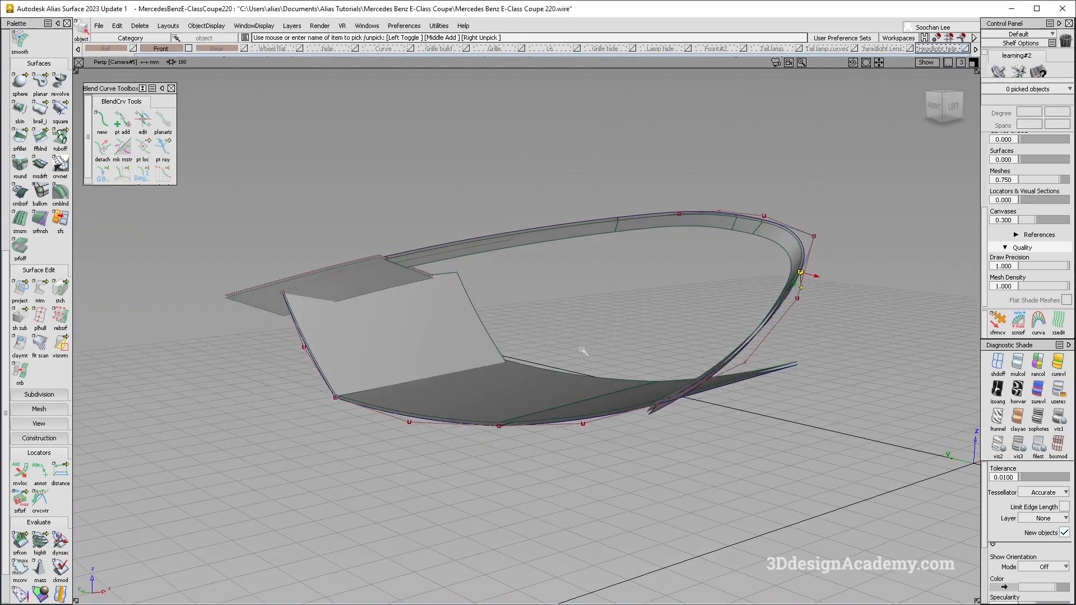
Select the nine band surfaces around the headlight lens, undoing the mistaken pick
left_click(609, 387, "alt+shift")
right_click_drag(609, 387, 659, 375, "alt+shift")
left_click_drag(511, 371, 571, 376, "alt+shift")
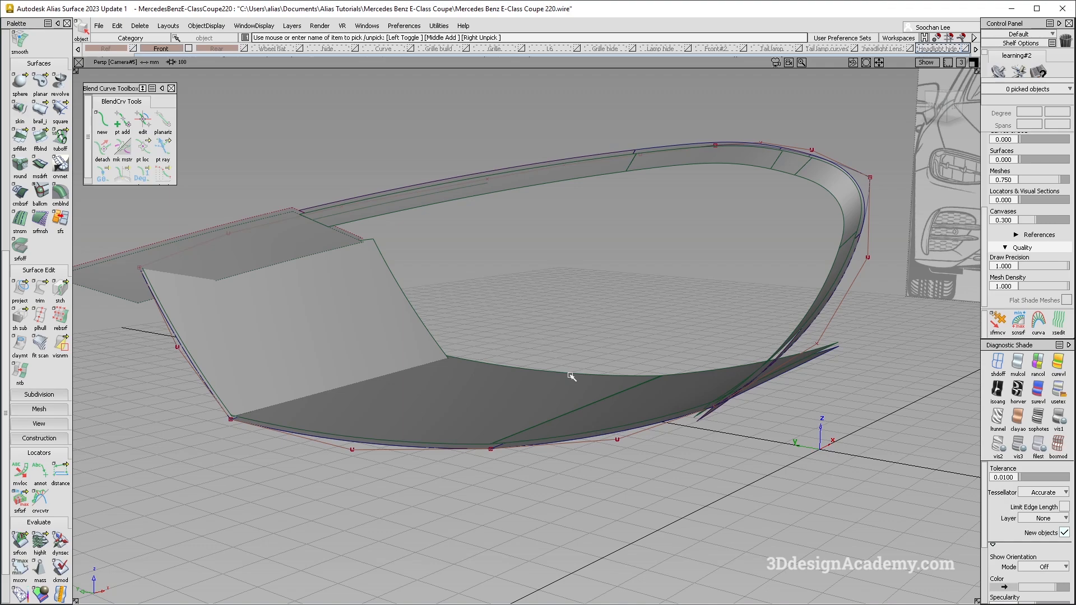
left_click_drag(572, 335, 485, 327, "alt+shift")
left_click_drag(369, 244, 278, 329, "alt+shift")
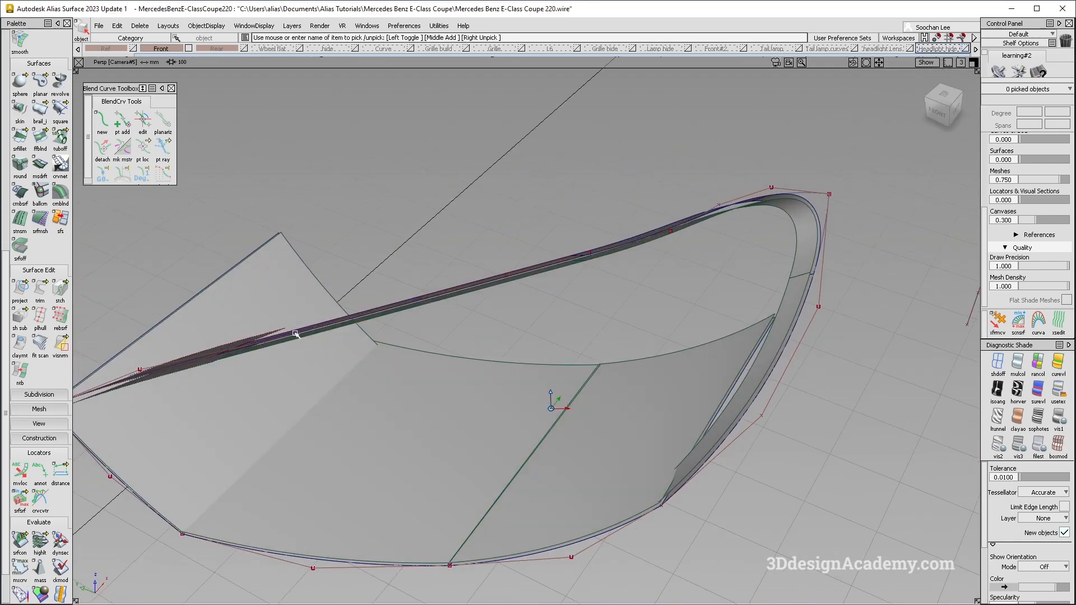
right_click_drag(295, 333, 368, 330, "alt+shift")
middle_click_drag(368, 330, 402, 307, "alt+shift")
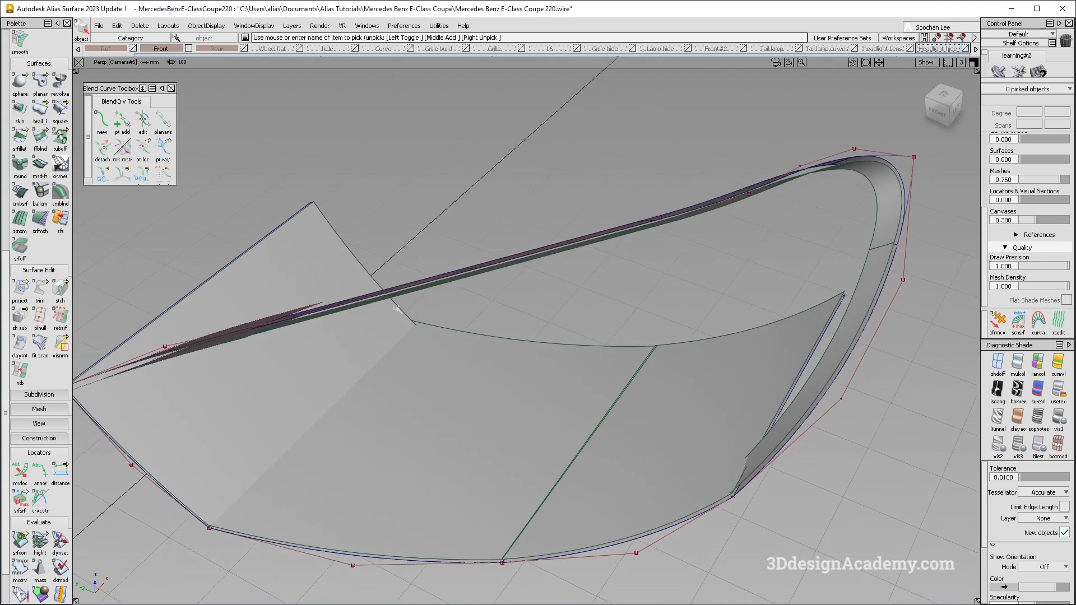
left_click_drag(444, 298, 511, 349, "alt+shift")
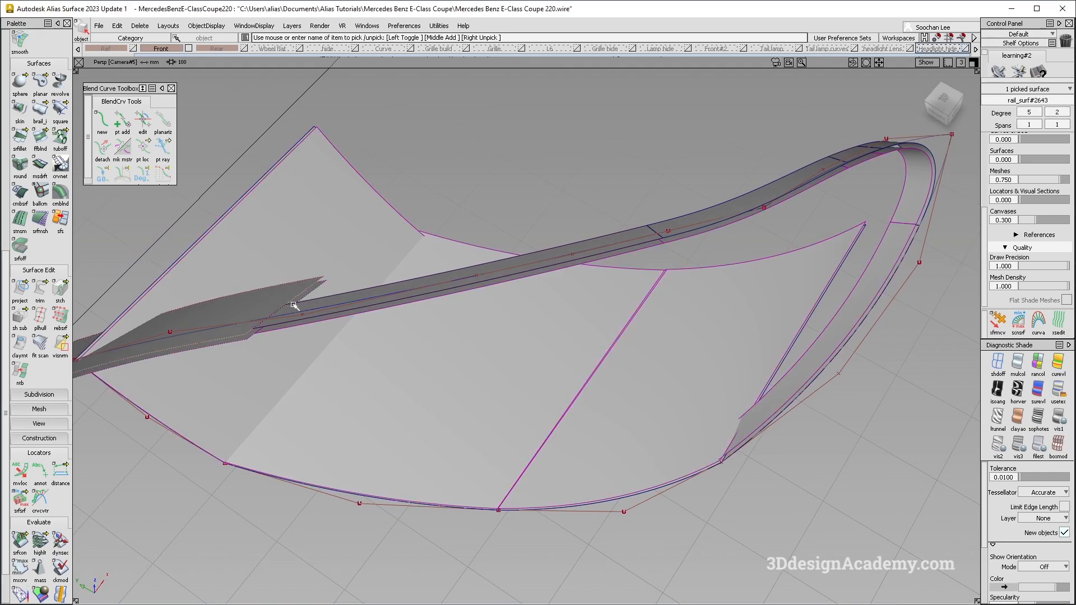
middle_click_drag(731, 222, 597, 305, "alt+shift")
left_click(680, 270)
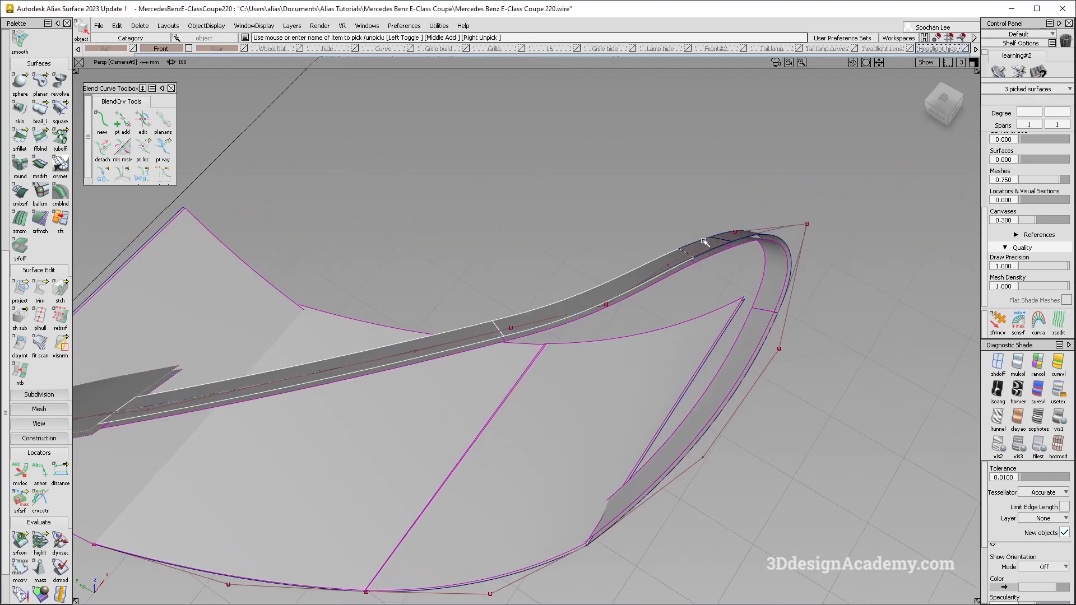
left_click_drag(723, 236, 608, 343, "alt+shift")
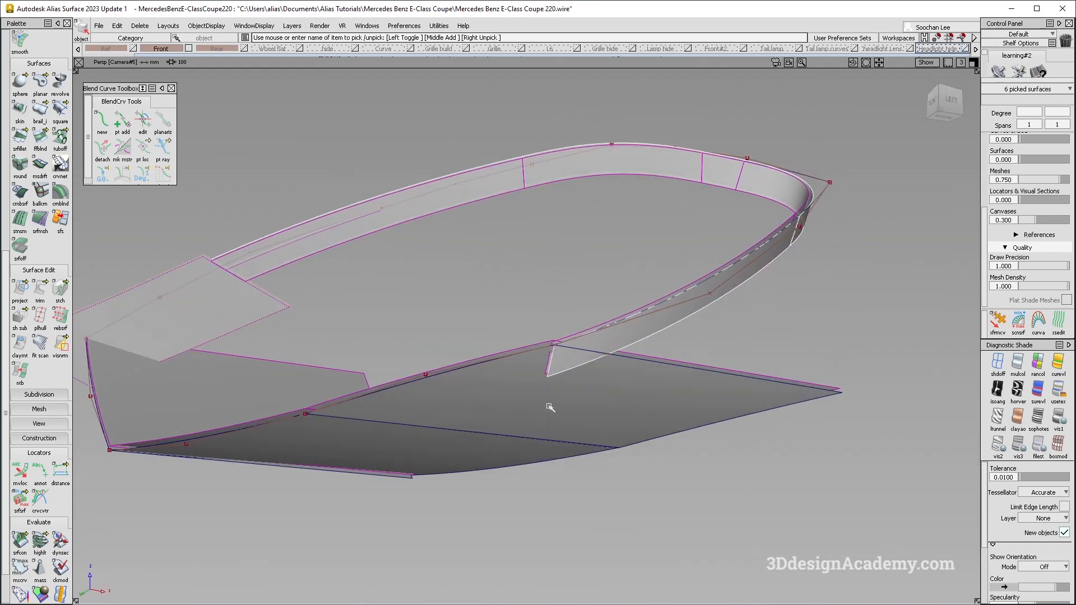
middle_click_drag(266, 458, 563, 424, "alt+shift")
mouse_move(673, 496)
left_mouse_down("ctrl+shift")
mouse_move(673, 284)
mouse_move(708, 361)
left_mouse_up("ctrl+shift")
middle_click_drag(753, 348, 644, 346, "alt+shift")
key("ctrl+z")
left_click_drag(675, 344, 507, 293, "alt+shift")
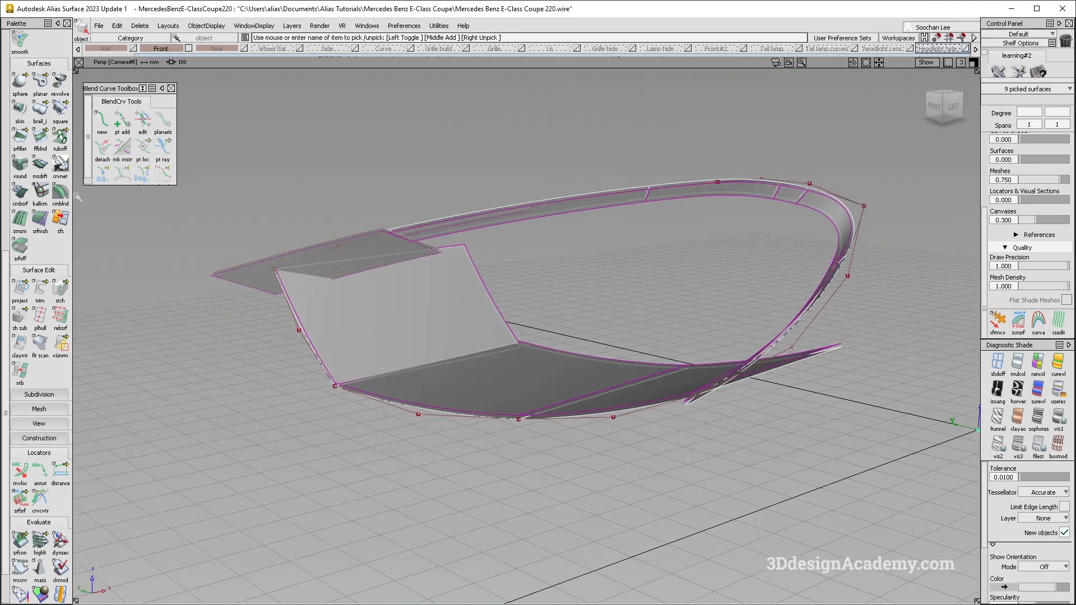
middle_click_drag(387, 317, 391, 347, "alt+shift")
Offset the nine selected band surfaces inward at a distance of 6 with the NUV normal mode
scroll(40, 174, "up", 3)
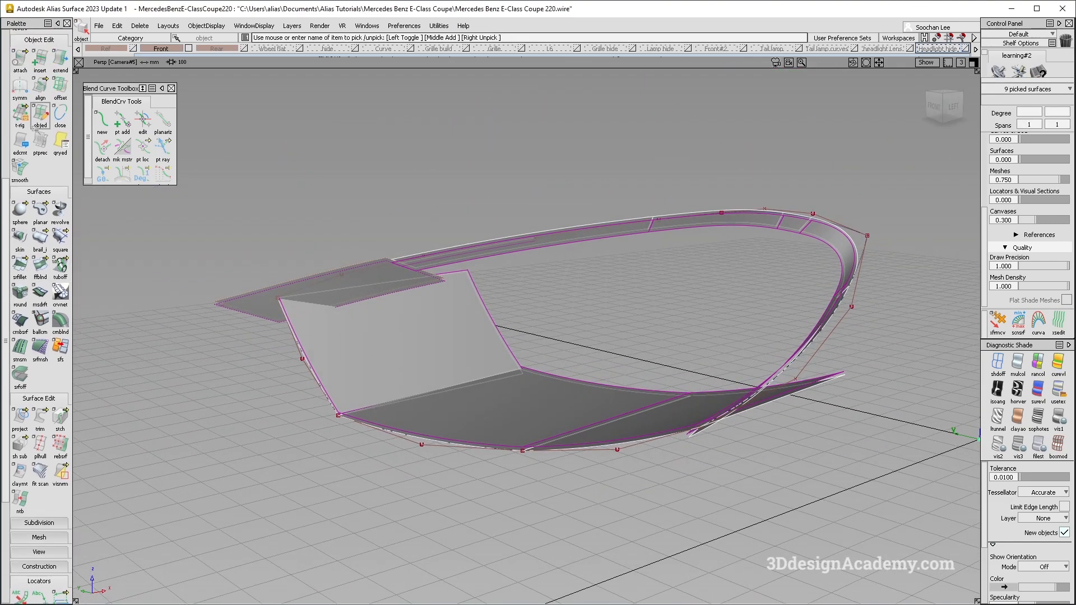
left_click(60, 144)
left_click_drag(507, 314, 369, 311, "alt+shift")
left_click(300, 280)
middle_click_drag(627, 374, 670, 334, "alt+shift")
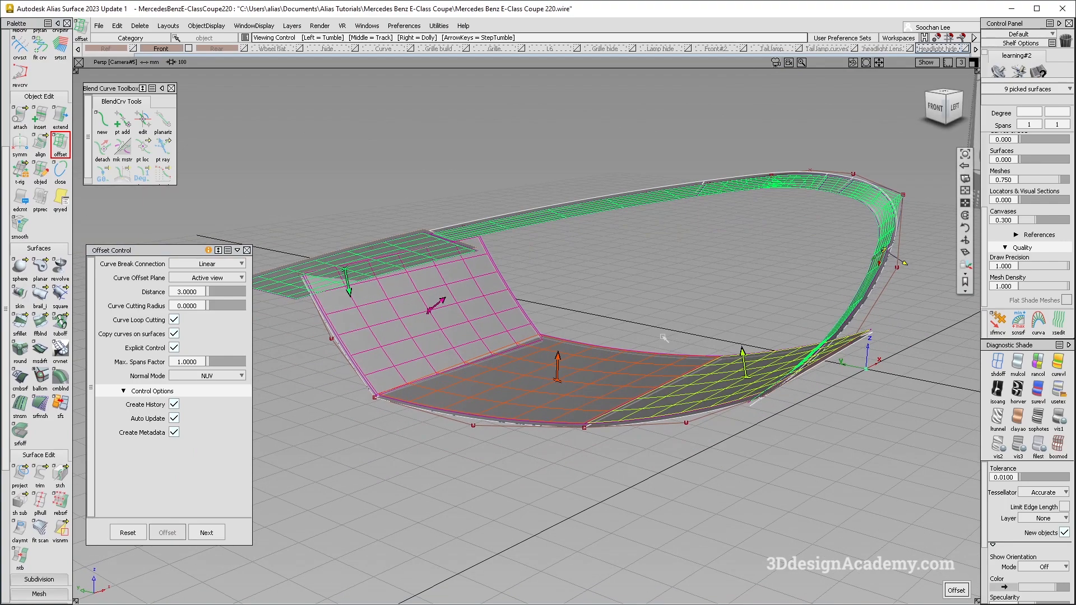
left_click(468, 309, "alt+shift")
right_click_drag(468, 308, 530, 294, "alt+shift")
left_click_drag(530, 294, 519, 359, "alt+shift")
type("6")
key("Return")
key("space")
middle_click_drag(519, 360, 521, 367, "alt+shift")
left_click_drag(488, 362, 650, 388, "alt+shift")
key("Escape")
Examine the original band and its offset surfaces around the lens from several angles
left_click(1020, 379)
left_click_drag(560, 373, 434, 349, "alt+shift")
mouse_move(563, 261)
left_mouse_down("alt+shift")
mouse_move(432, 278)
mouse_move(519, 297)
mouse_move(577, 336)
left_mouse_up("alt+shift")
middle_click_drag(650, 371, 449, 353, "alt+shift")
right_click_drag(578, 445, 617, 365, "alt+shift")
left_click_drag(617, 365, 656, 444, "alt+shift")
right_click_drag(656, 444, 493, 403, "alt+shift")
left_click_drag(493, 404, 616, 359, "alt+shift")
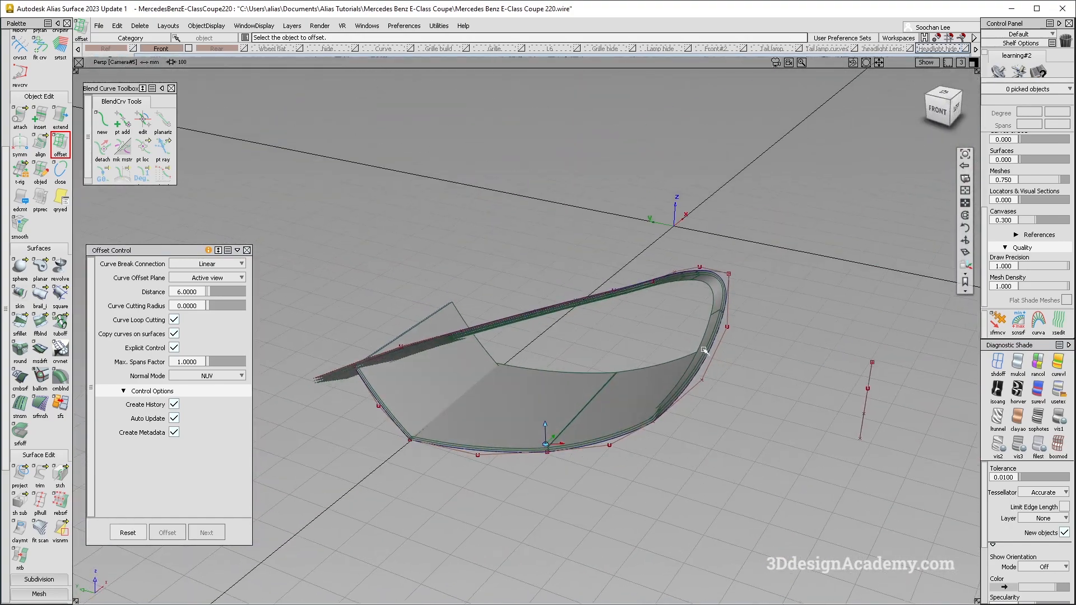
right_click_drag(703, 353, 745, 381, "alt+shift")
left_click_drag(745, 381, 565, 235, "alt+shift")
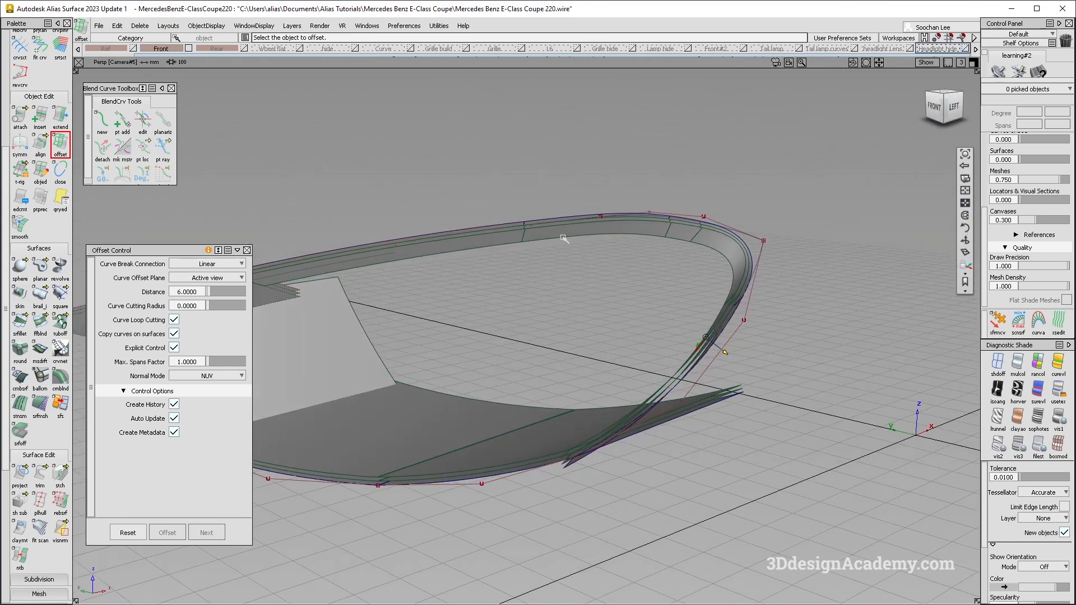
right_click_drag(565, 234, 649, 222, "alt+shift")
right_click_drag(537, 233, 555, 219, "alt+shift")
left_click_drag(555, 218, 499, 238, "alt+shift")
right_click_drag(500, 238, 490, 284, "alt+shift")
left_click_drag(490, 283, 445, 336, "alt+shift")
Select the band and offset surfaces around the lens and delete their construction history
left_click(139, 26)
left_click(144, 52)
right_click_drag(355, 319, 391, 303, "alt+shift")
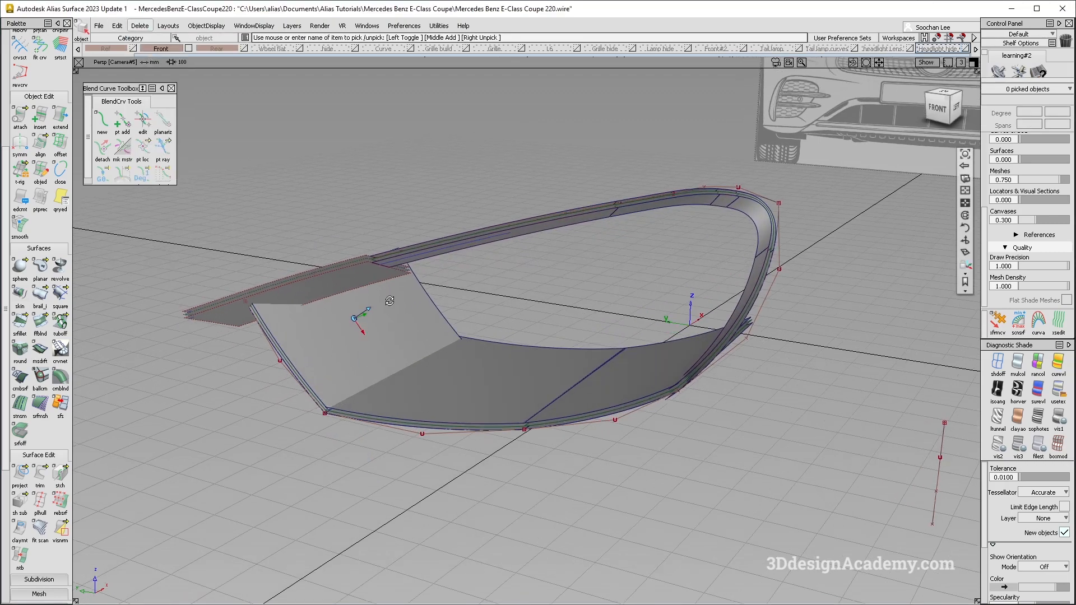
left_click_drag(392, 303, 359, 292, "alt+shift")
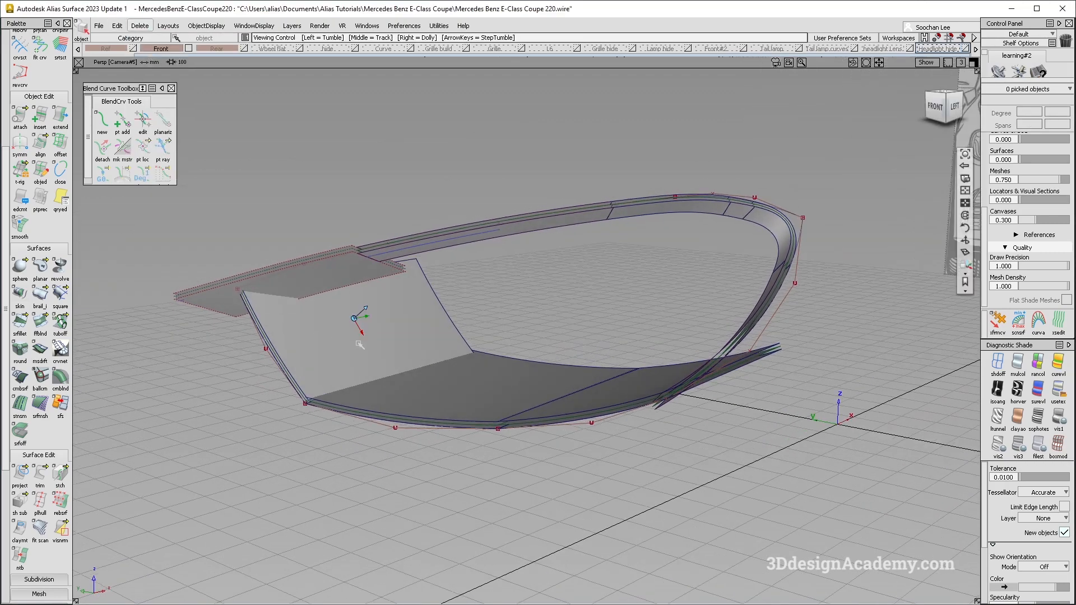
left_click_drag(355, 343, 544, 363, "alt+shift")
scroll(725, 261, "up", 6)
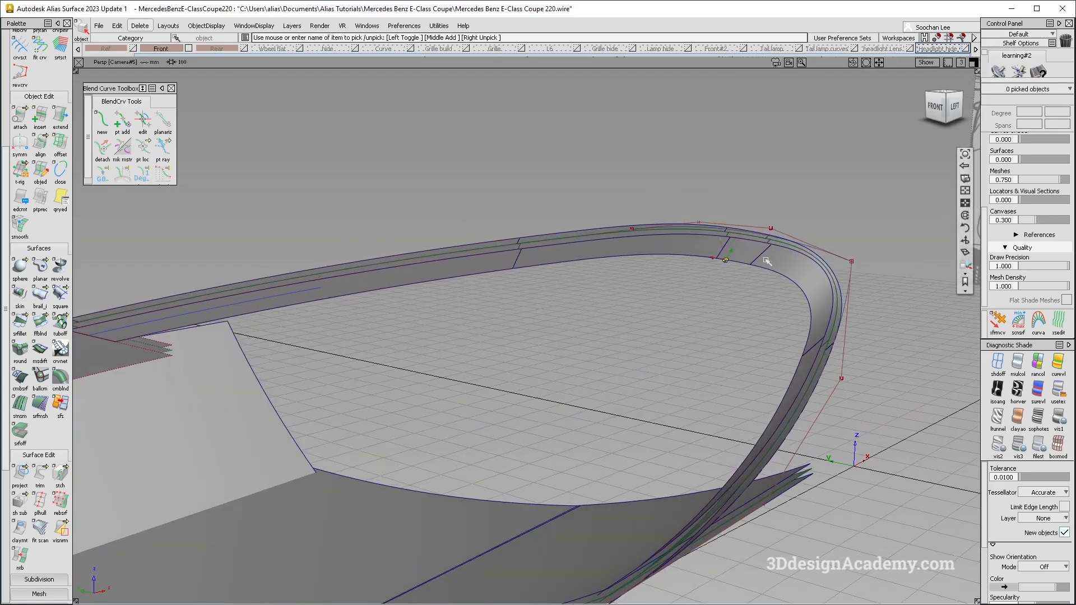
left_click_drag(717, 276, 656, 274, "alt+shift")
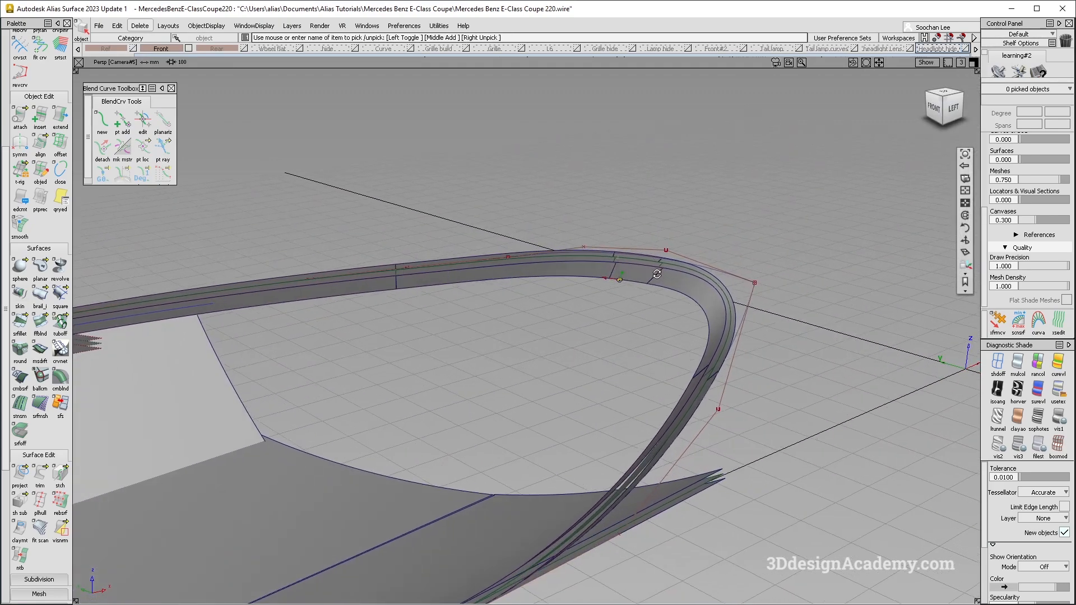
scroll(656, 275, "up", 4)
left_click_drag(529, 294, 660, 307, "alt+shift")
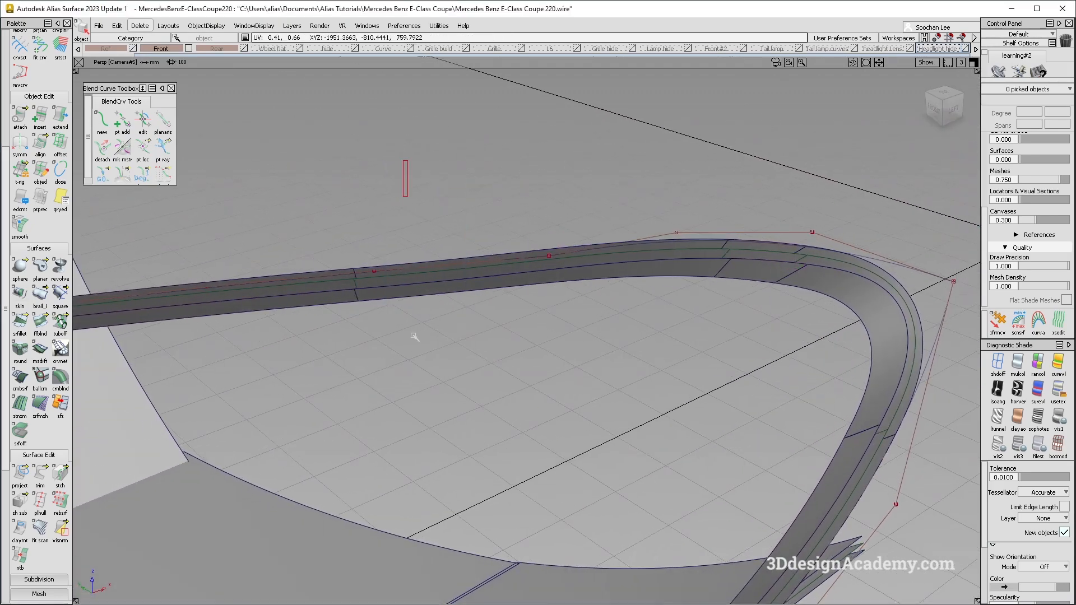
left_click_drag(407, 197, 404, 323)
left_click(140, 27)
left_click(169, 51)
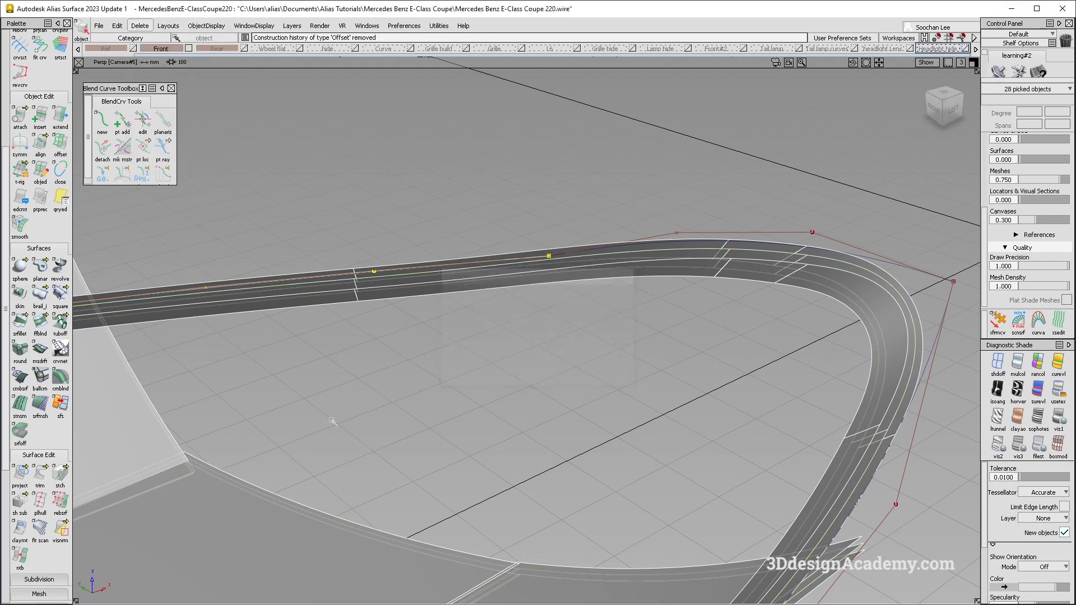
Evaluate the surface continuity at the joints of the upper offset band surfaces
scroll(22, 527, "down", 5)
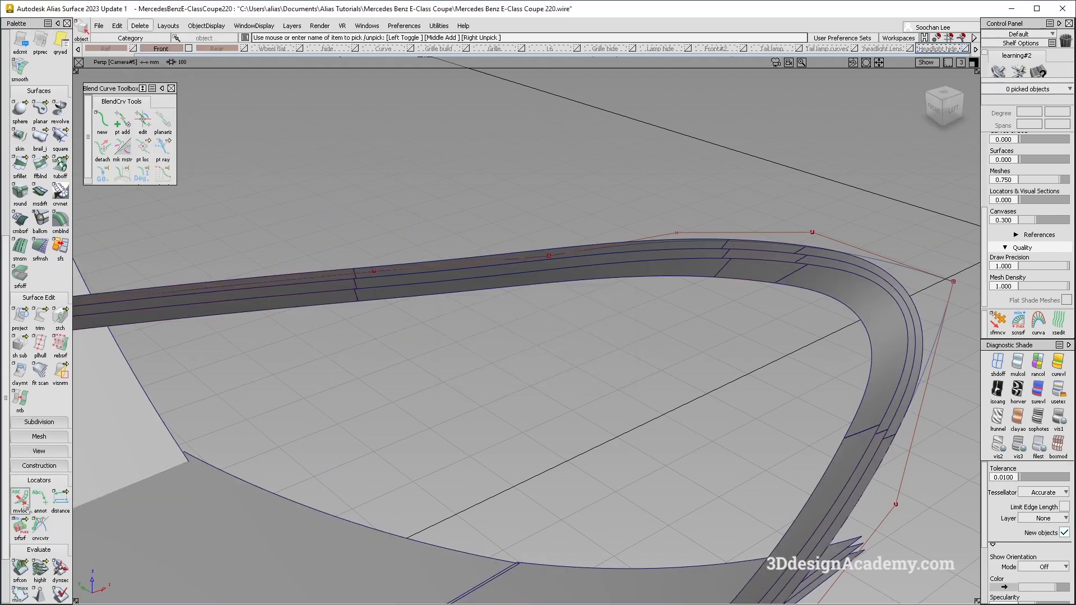
left_click(357, 301)
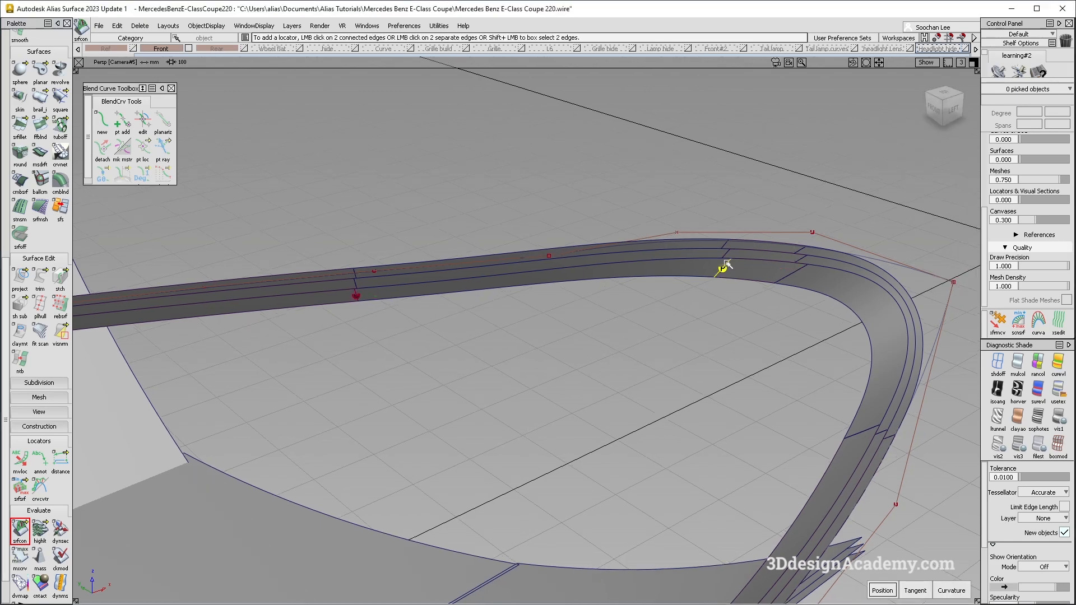
right_click_drag(348, 287, 421, 277, "alt+shift")
left_click_drag(420, 278, 357, 284, "alt+shift")
left_click_drag(544, 358, 96, 305, "alt+shift")
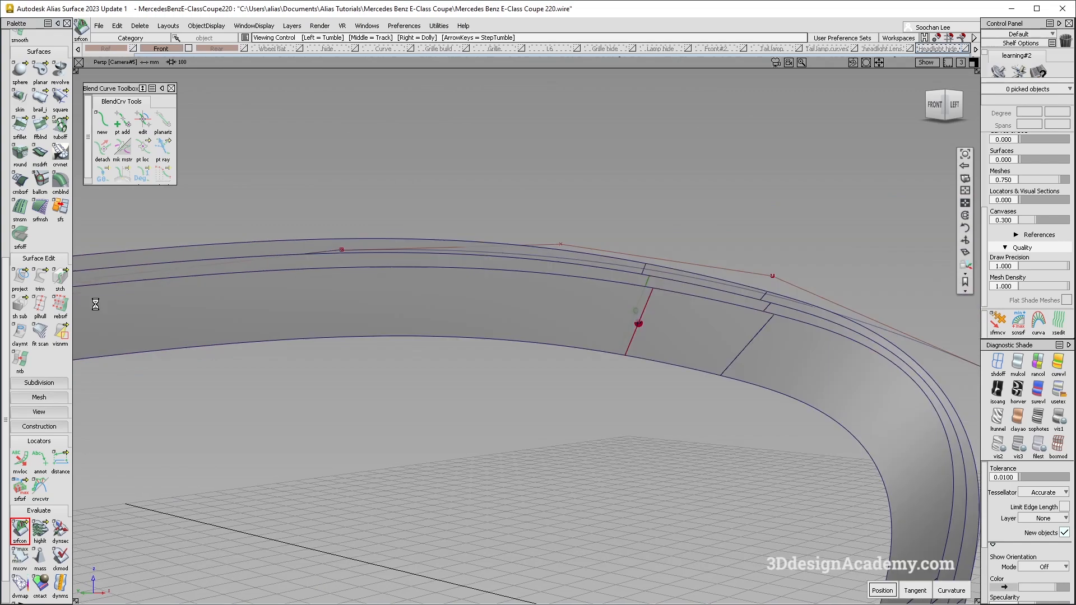
right_click_drag(576, 322, 639, 320, "alt+shift")
left_click_drag(708, 311, 611, 315, "alt+shift")
left_click_drag(527, 269, 507, 315, "alt+shift")
left_click_drag(615, 243, 512, 225, "alt+shift")
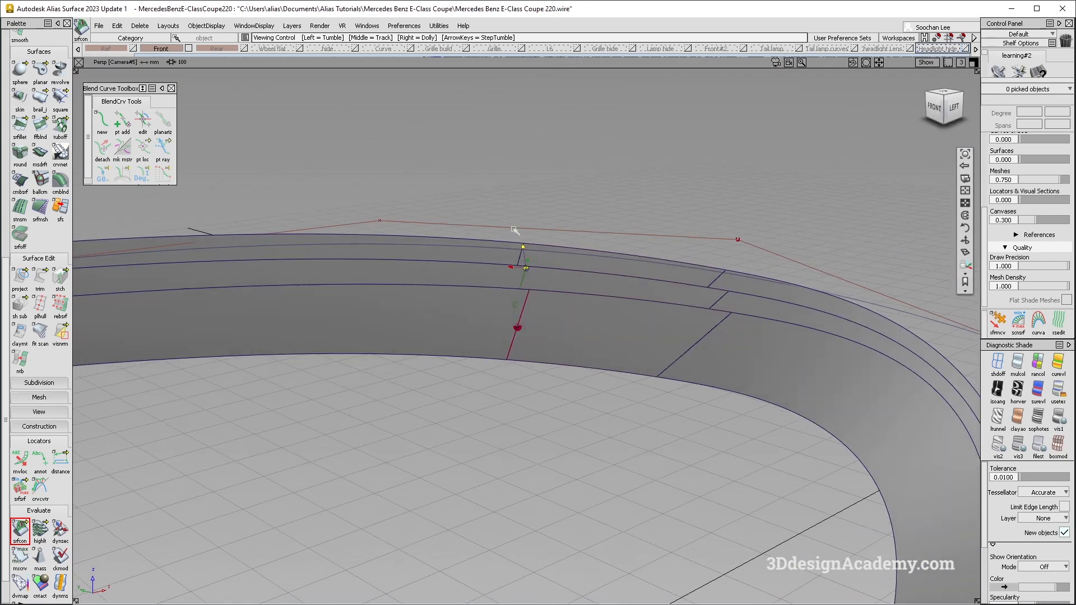
right_click_drag(512, 224, 402, 315, "alt+shift")
Turn off shading and align the front end of the upper offset surface to its neighbour with G2 edge continuity
scroll(41, 100, "up", 3)
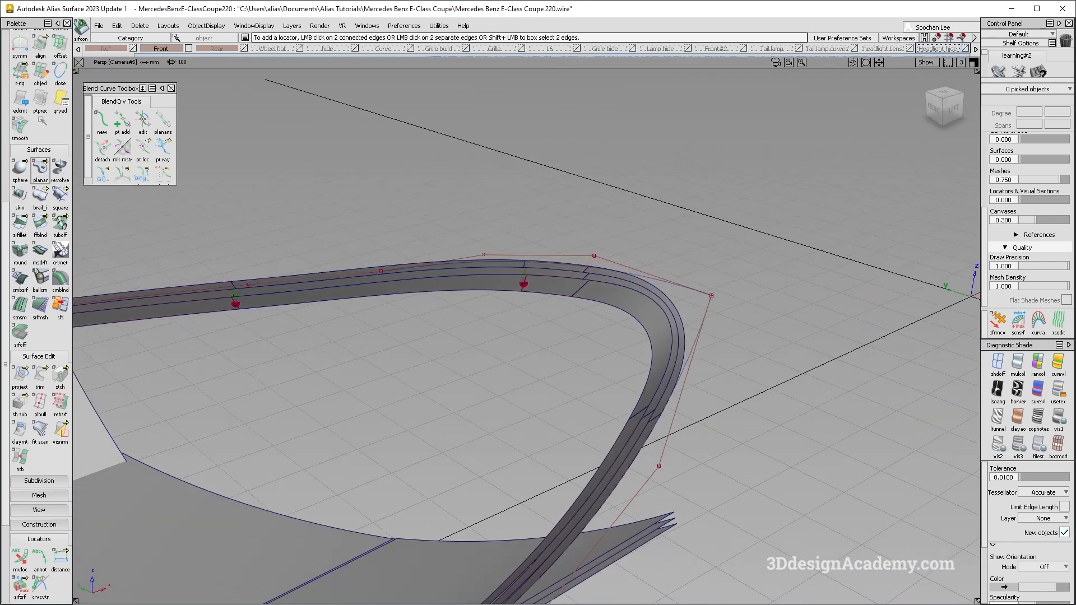
double_click(41, 54)
right_click_drag(523, 276, 639, 276, "alt+shift")
left_click_drag(639, 276, 604, 274, "alt+shift")
left_click_drag(533, 298, 518, 274, "alt+shift")
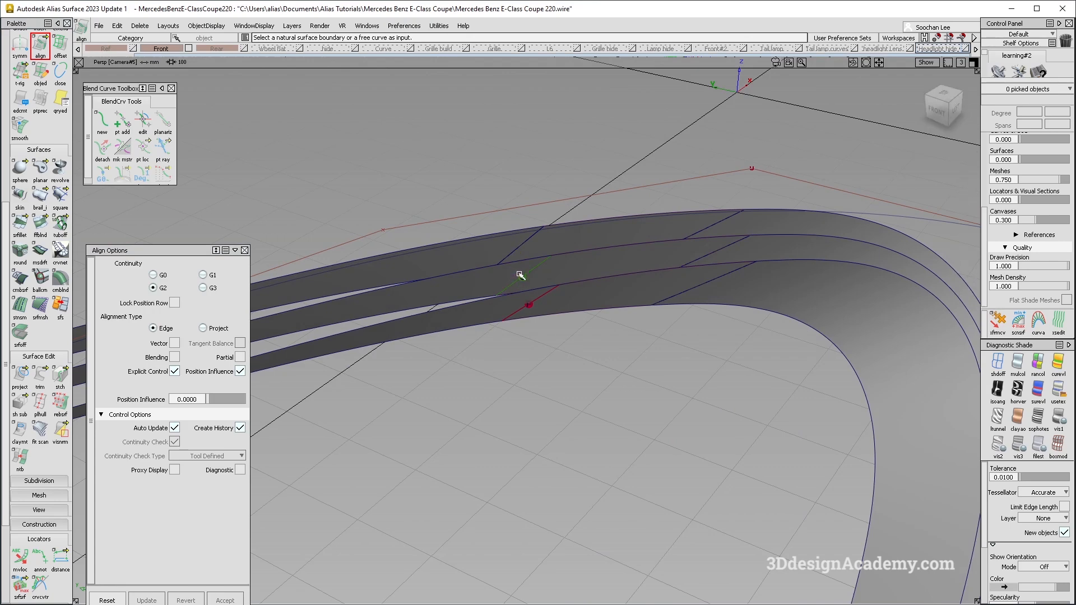
left_click(998, 361)
left_click(521, 276)
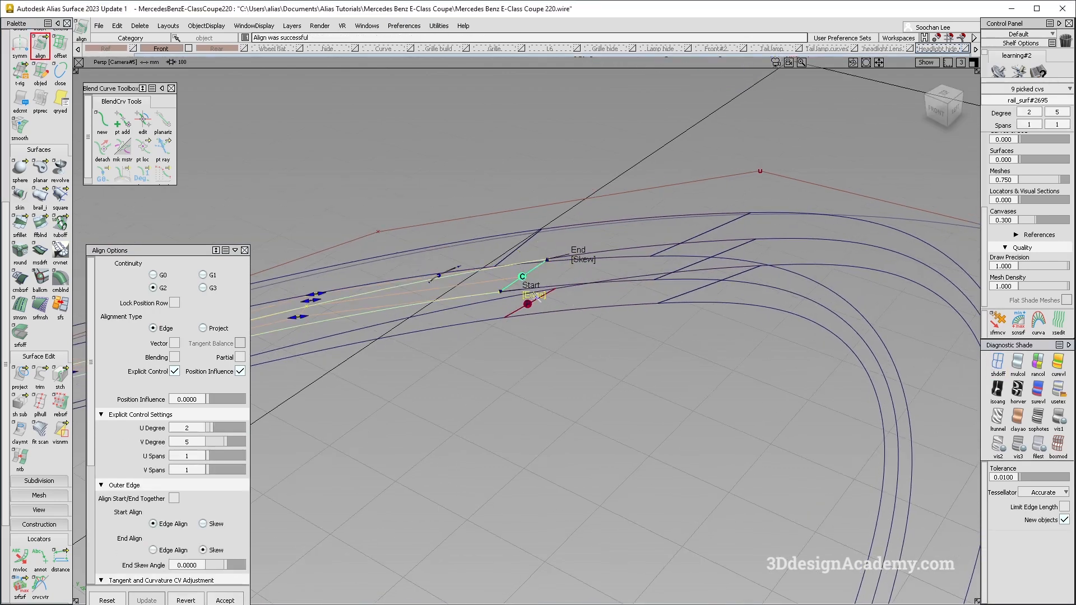
Align the other end of the upper offset surface with G2 continuity and accept it with Position Influence at 1
mouse_move(573, 269)
left_mouse_down("alt+shift")
mouse_move(455, 279)
mouse_move(426, 303)
mouse_move(425, 242)
left_mouse_up("alt+shift")
left_click(410, 268)
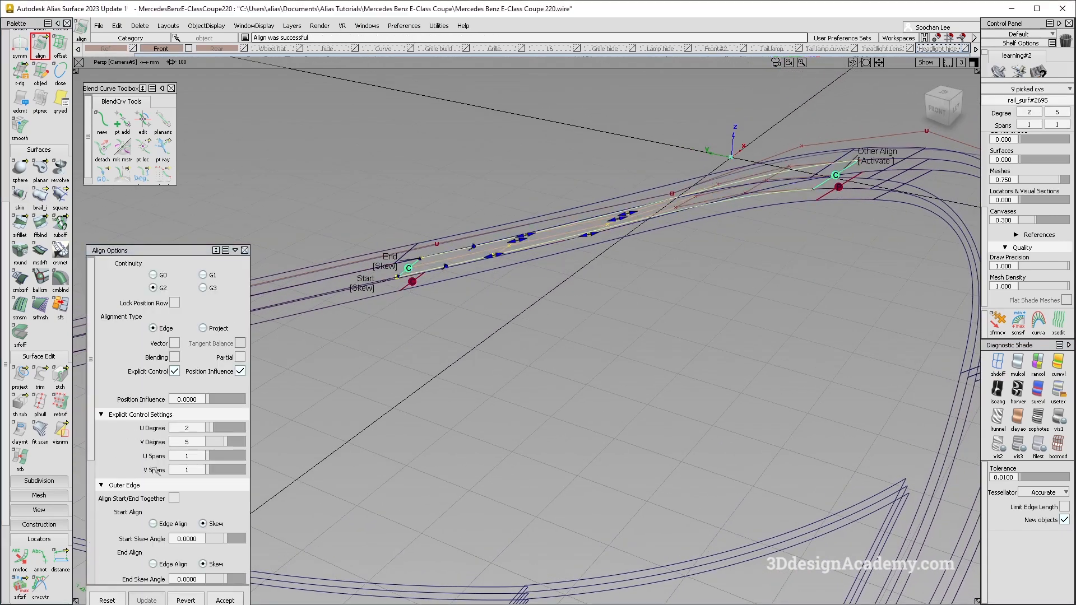
left_click_drag(223, 402, 245, 400)
middle_click_drag(824, 169, 685, 226, "alt+shift")
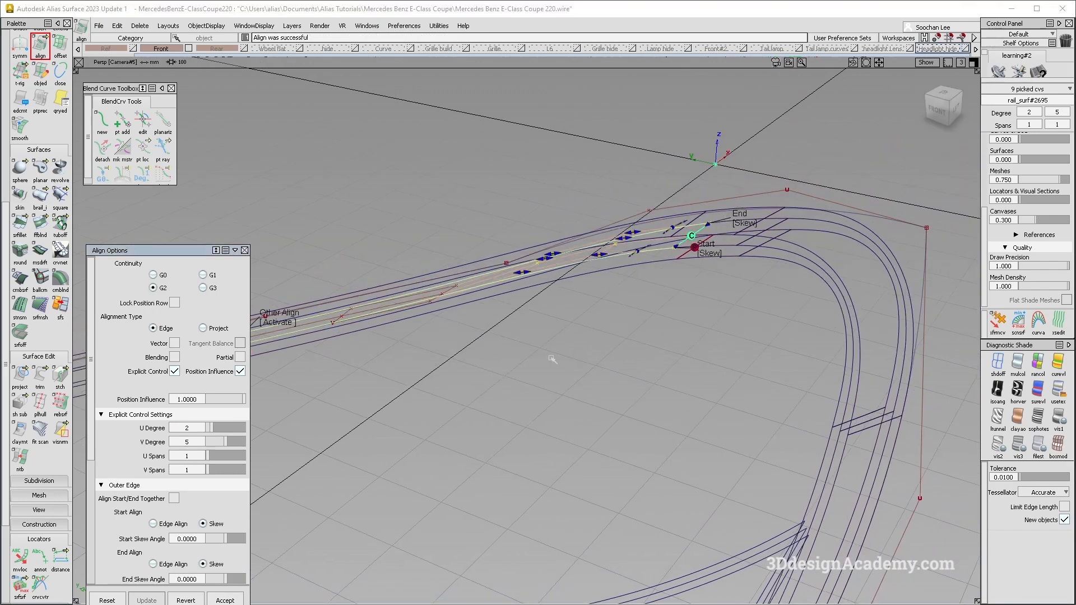
left_click(224, 601)
Measure the surface-to-surface distance between the aligned upper offset surface and the adjacent band surface
scroll(34, 504, "down", 2)
left_click(21, 545)
left_click(437, 287)
left_click(459, 300)
right_click_drag(462, 303, 475, 288, "alt+shift")
middle_click_drag(475, 288, 437, 323, "alt+shift")
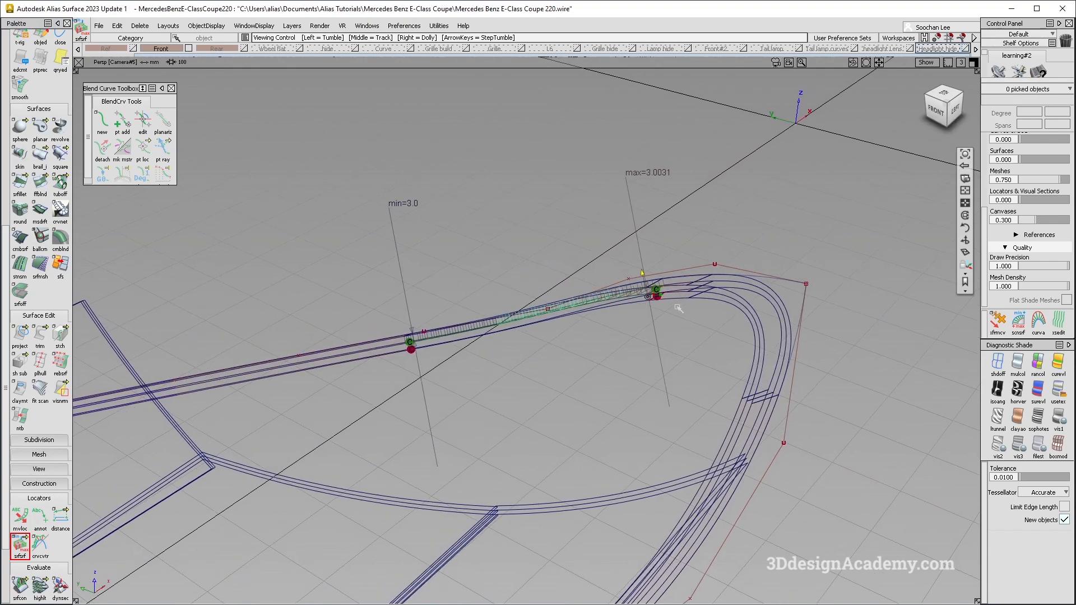
right_click_drag(639, 290, 637, 119, "alt+shift")
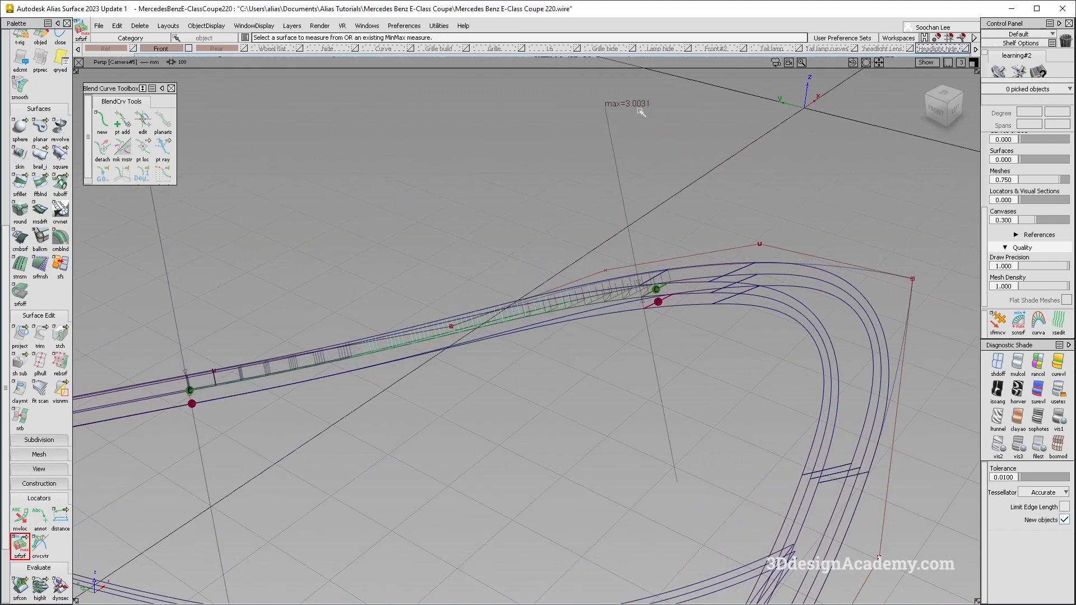
left_click_drag(692, 289, 610, 291, "alt+shift")
right_click_drag(610, 292, 612, 244, "alt+shift")
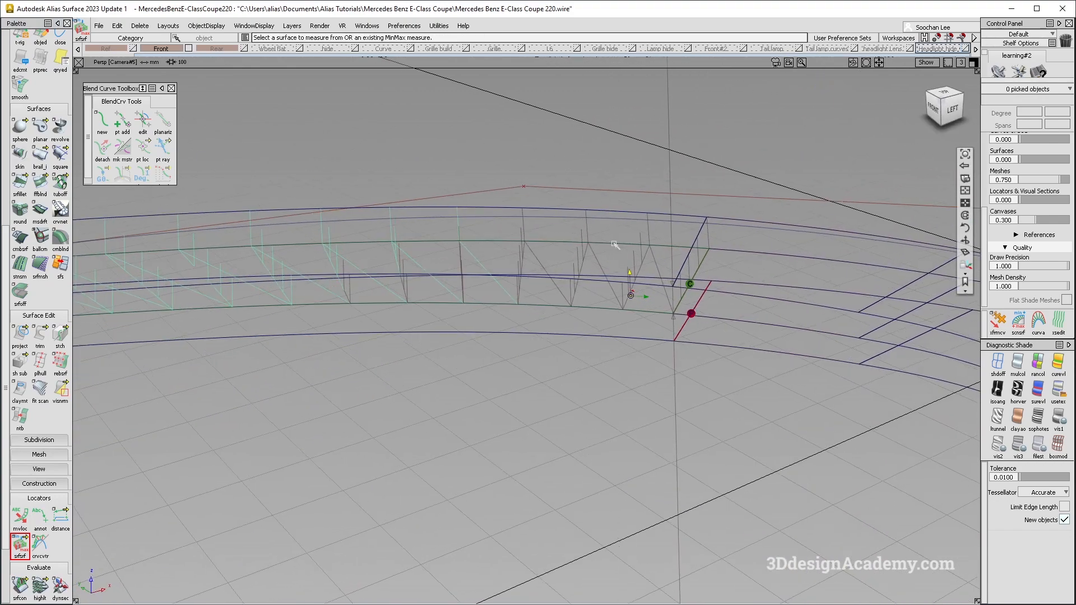
Clear the measurement, shade the surfaces and align the lower offset band surface's corner-side end to its neighbour with G2 edge continuity
left_click_drag(612, 271, 727, 409, "ctrl+shift")
left_click(1017, 365)
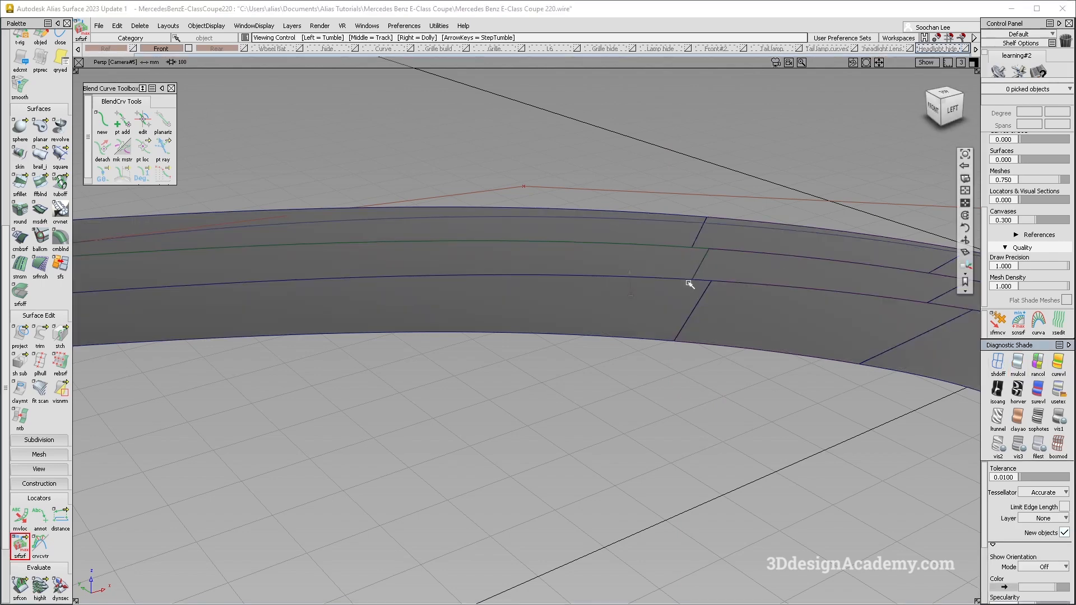
right_click_drag(689, 284, 793, 287, "alt+shift")
left_click_drag(793, 287, 811, 317, "alt+shift")
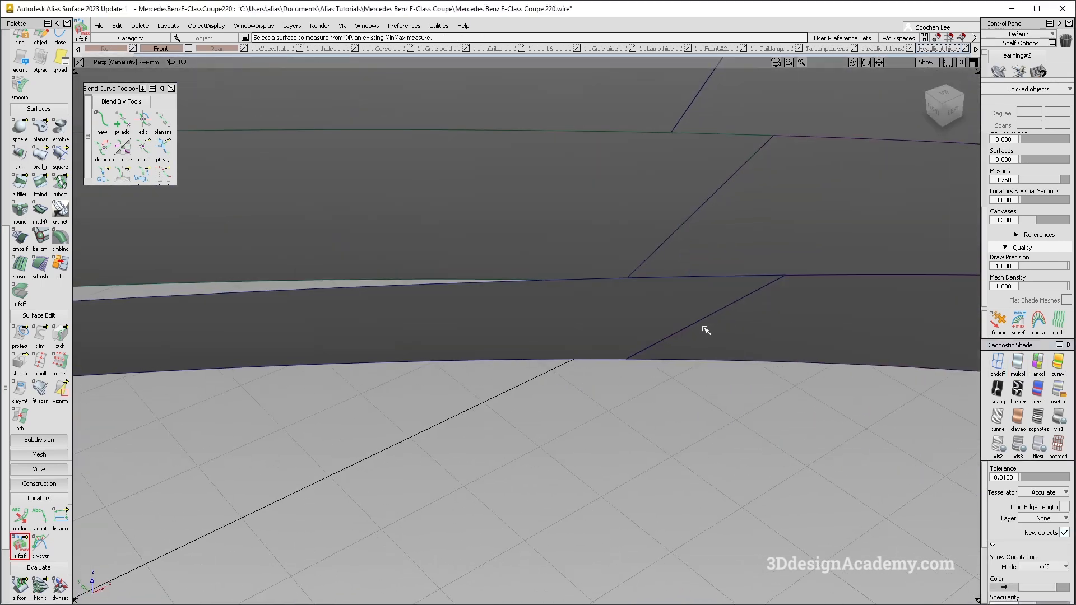
scroll(39, 314, "up", 2)
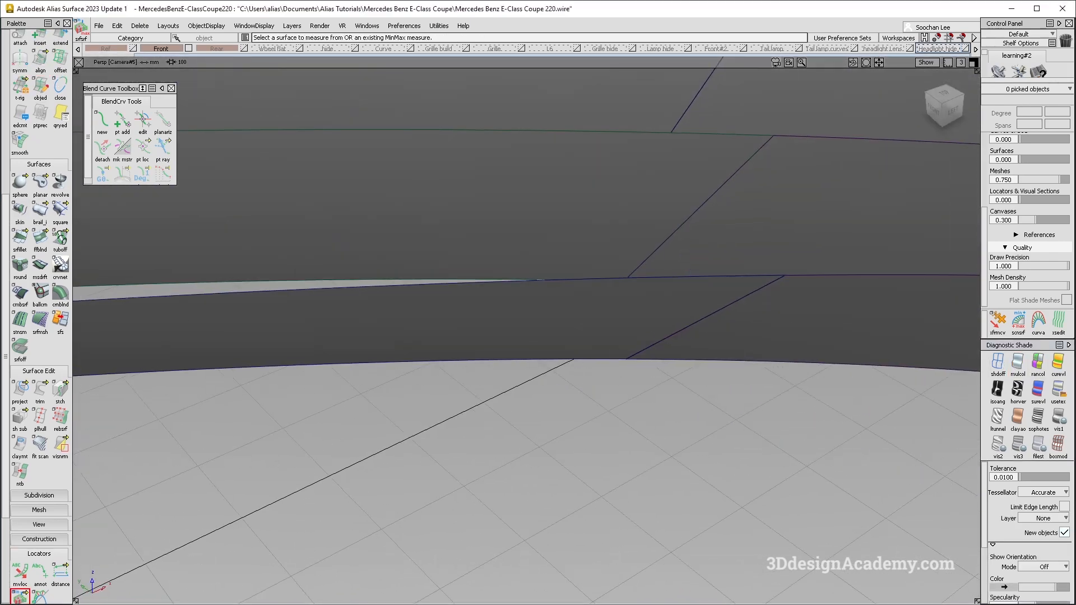
double_click(40, 59)
left_click(672, 330)
left_click(679, 335)
Align the opposite end of the lower offset band surface to its neighbour with G2 edge continuity
right_click_drag(676, 334, 531, 337, "alt+shift")
middle_click_drag(532, 337, 724, 304, "alt+shift")
left_click_drag(724, 304, 428, 336, "alt+shift")
left_click(411, 296)
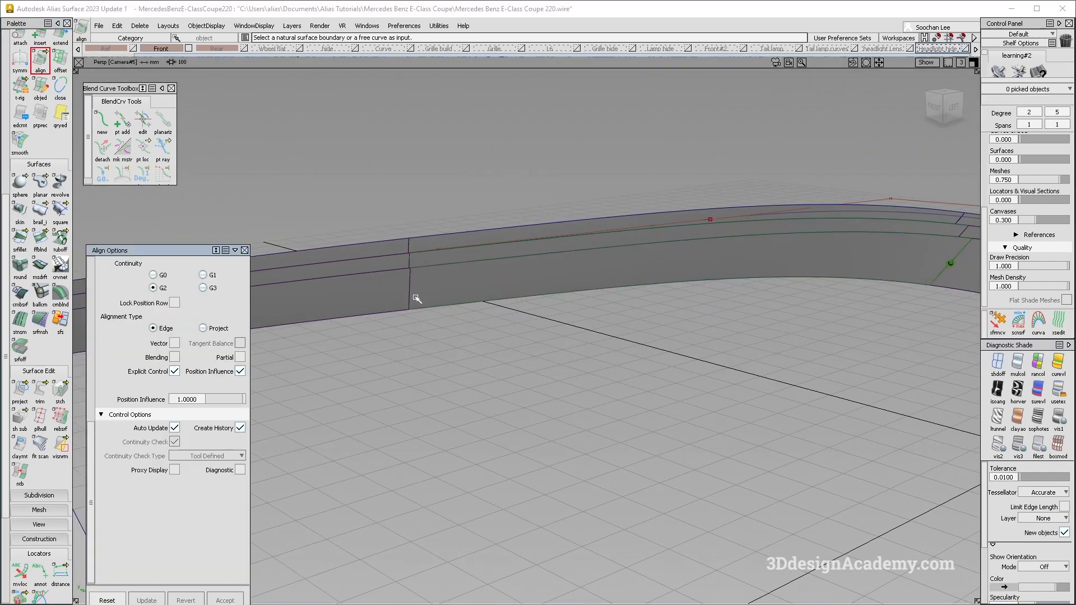
left_click_drag(411, 296, 591, 301, "alt+shift")
right_click_drag(632, 279, 600, 300, "alt+shift")
left_click_drag(524, 277, 514, 188, "ctrl+shift")
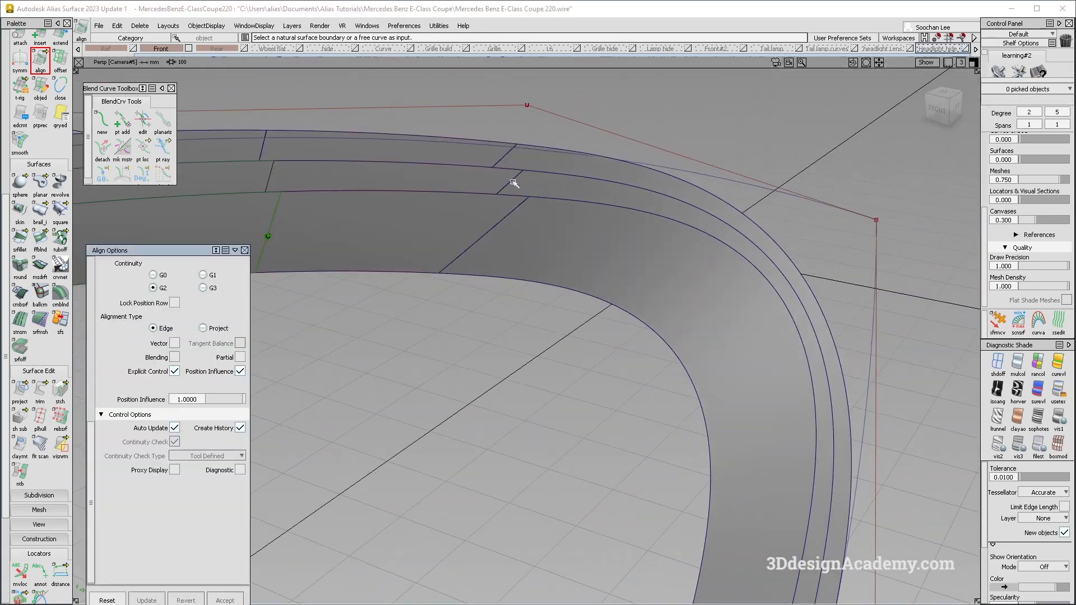
Try to align the two offset corner surfaces to the adjoining band surfaces with G2 edge continuity
right_click_drag(512, 182, 473, 196, "alt+shift")
left_click_drag(473, 197, 517, 178, "alt+shift")
left_click(520, 174)
right_click_drag(493, 224, 553, 263, "alt+shift")
left_click_drag(552, 263, 611, 303, "alt+shift")
left_click(501, 167)
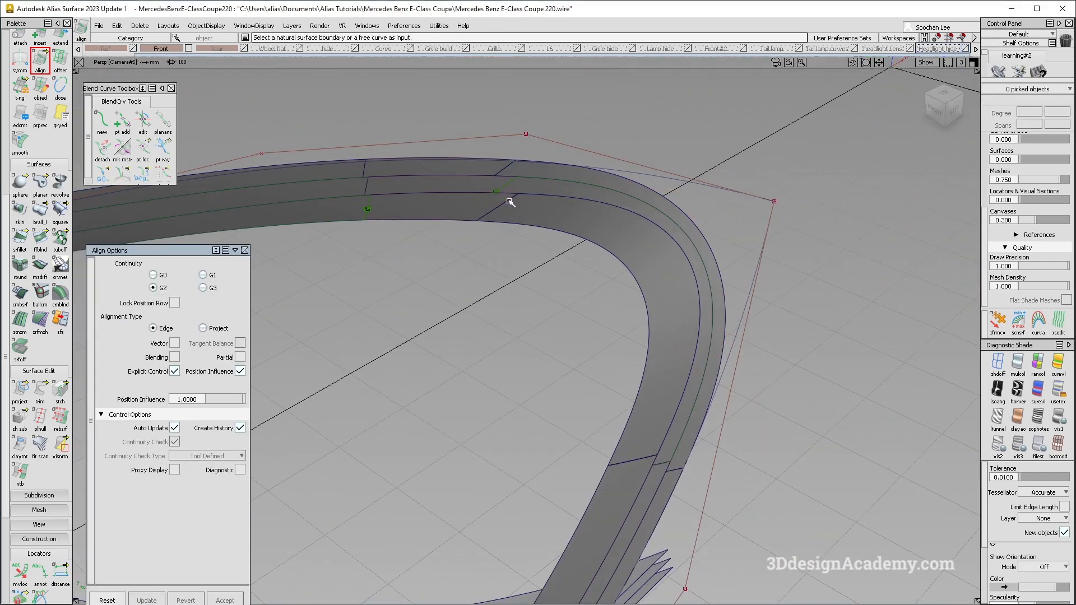
left_click(509, 201)
mouse_move(634, 426)
left_mouse_down("alt+shift")
mouse_move(636, 493)
mouse_move(634, 425)
left_mouse_up("alt+shift")
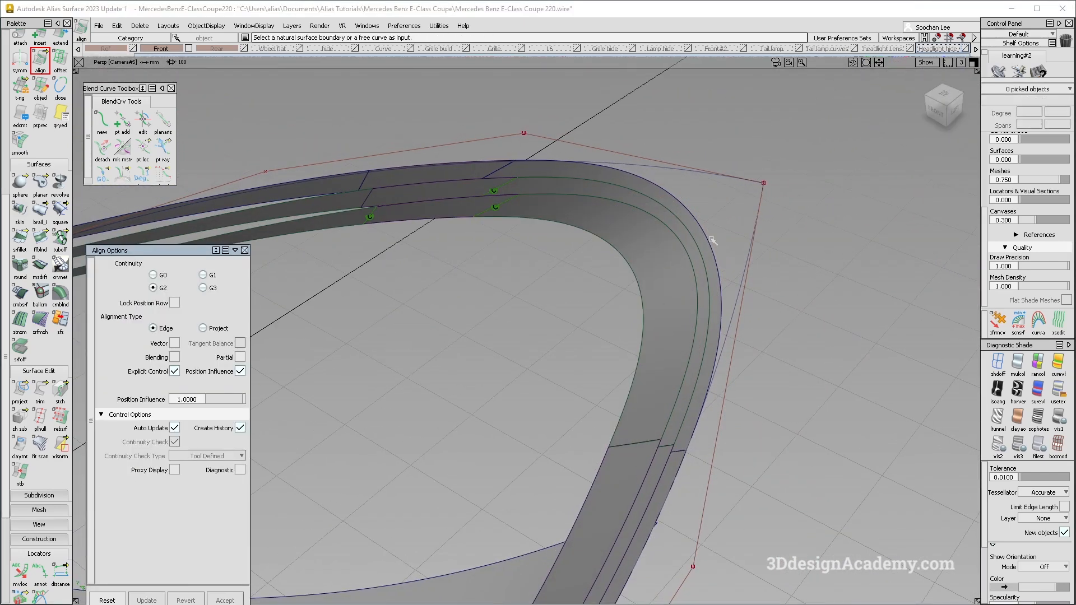
left_click(521, 227)
Revert the G2 alignments on the two offset corner surfaces
left_click(187, 601)
left_click(538, 182)
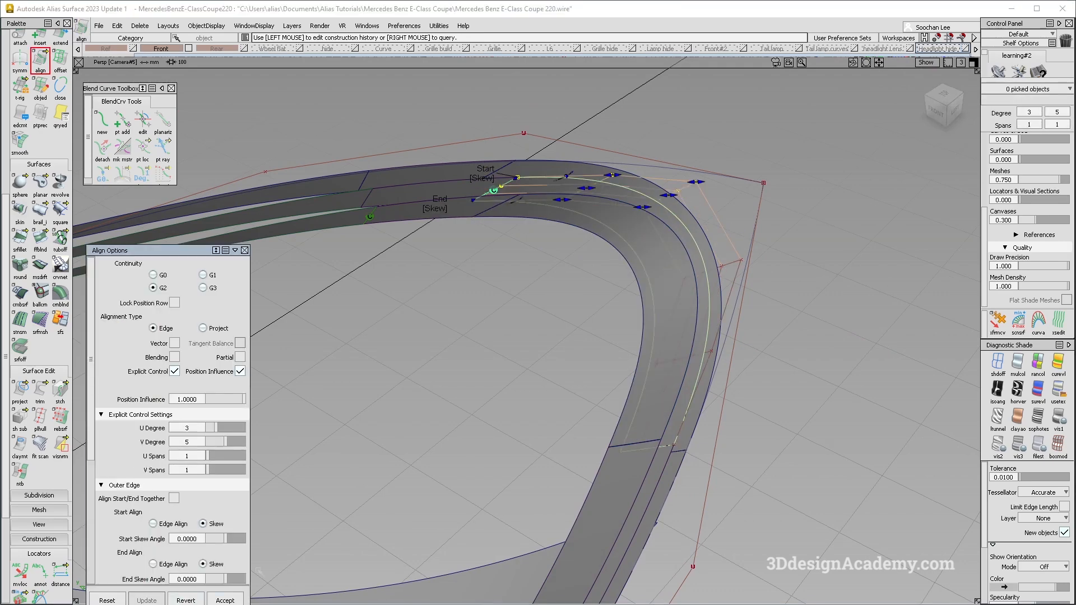
left_click(225, 600)
Measure the surface-to-surface distance between the outer corner surface and the middle offset corner surface
scroll(22, 519, "down", 2)
left_click(20, 545)
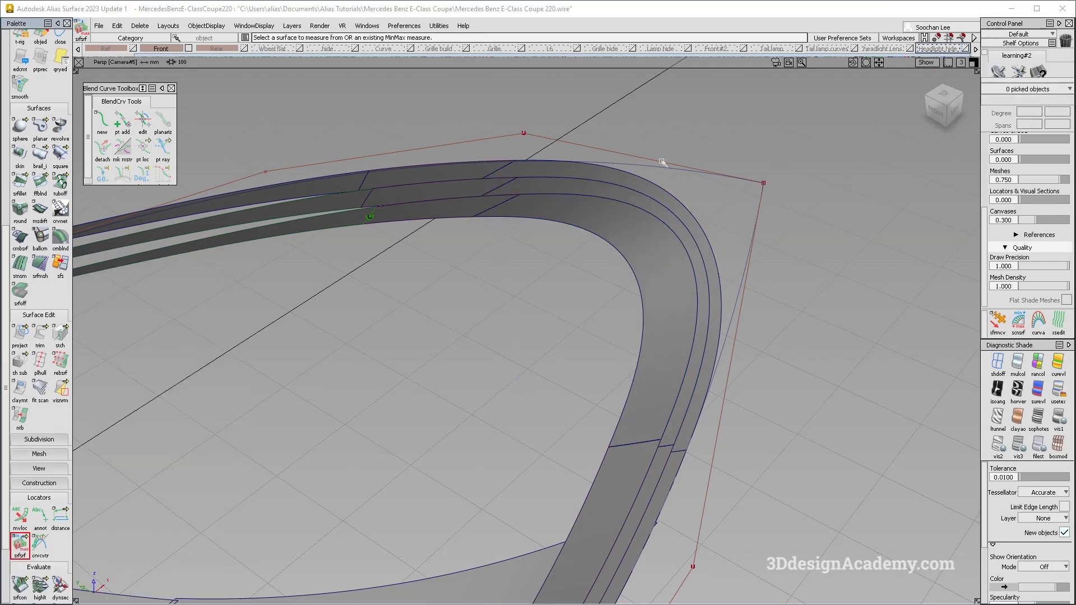
left_click(626, 191)
left_click_drag(626, 192, 678, 303, "alt+shift")
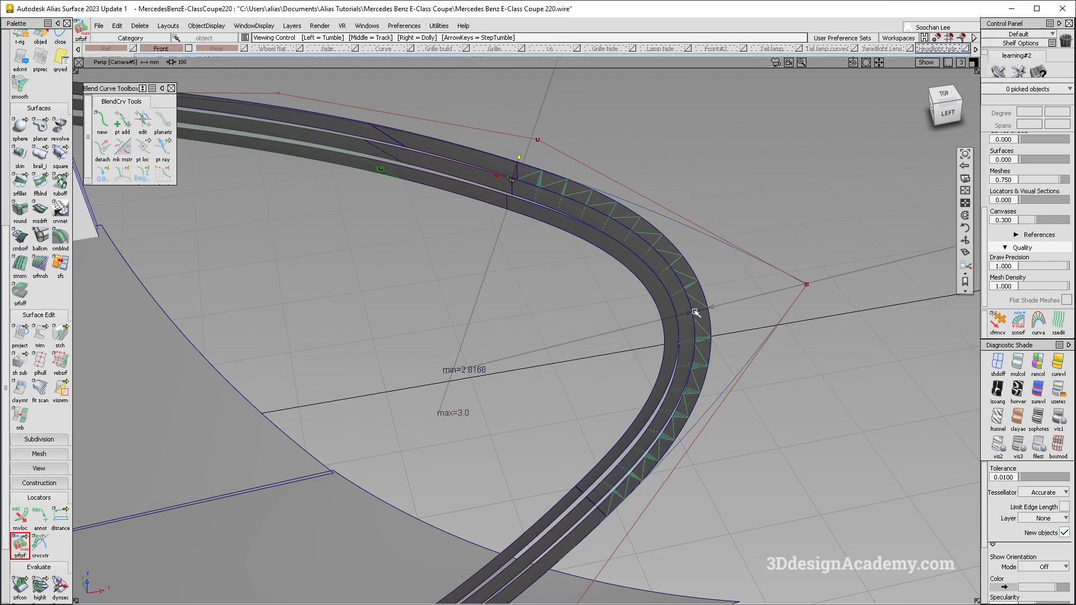
mouse_move(692, 322)
left_mouse_down("alt+shift")
mouse_move(698, 335)
mouse_move(698, 321)
left_mouse_up("alt+shift")
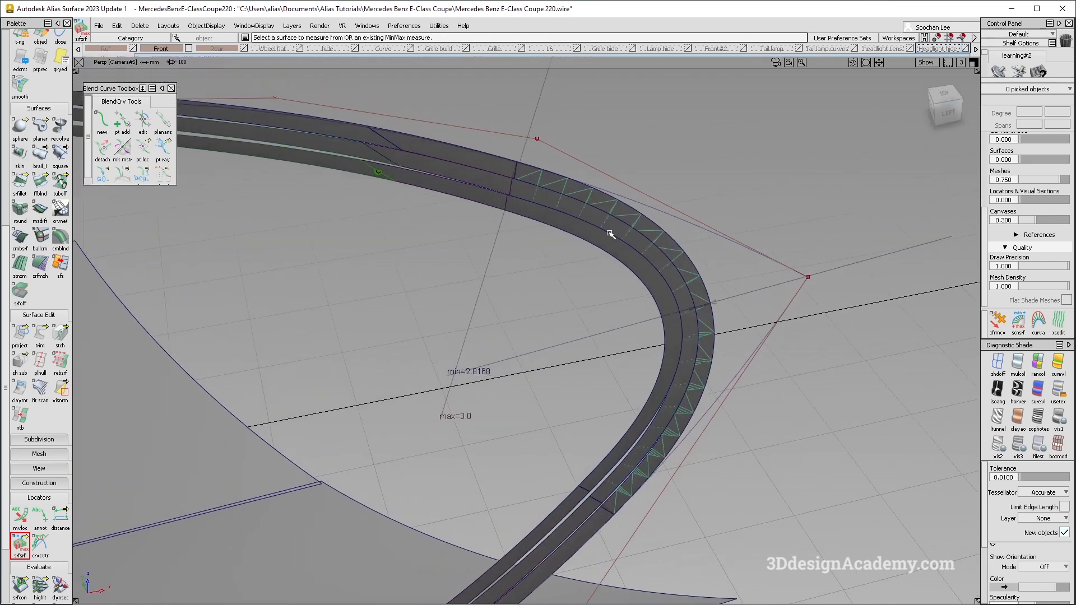
left_click_drag(609, 245, 599, 216, "ctrl+shift")
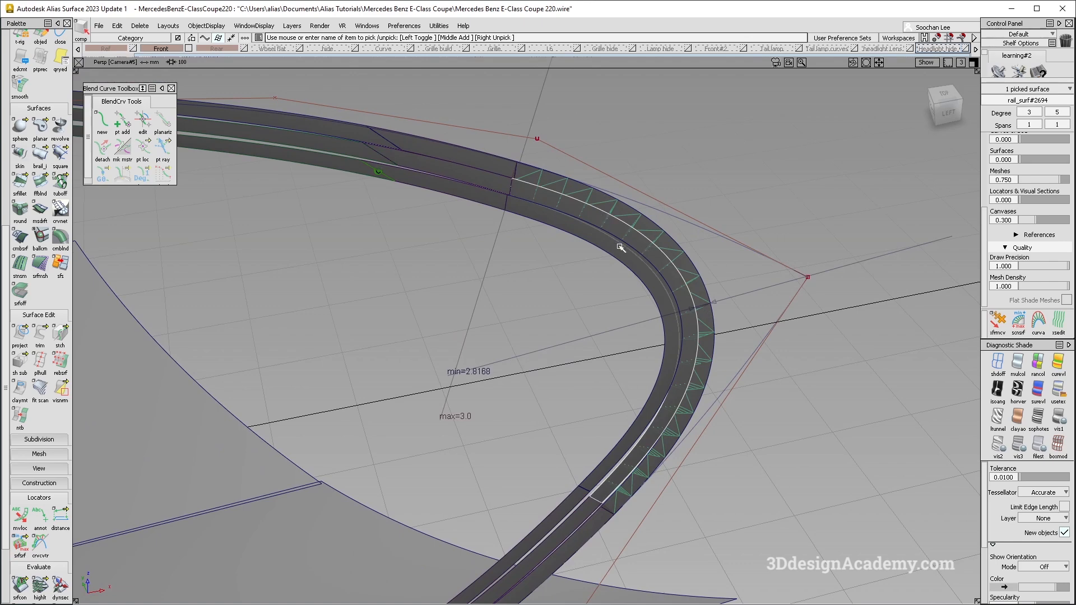
left_click(580, 225)
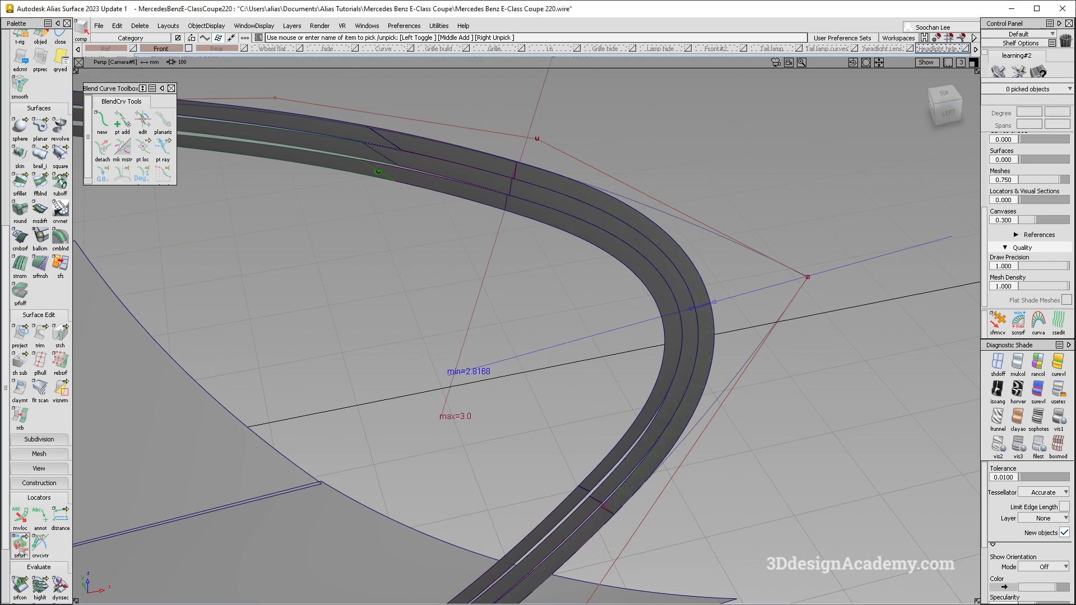
Measure the surface-to-surface distance between the middle and inner offset corner surfaces, and clear the measurement
left_click(20, 545)
left_click(672, 320)
left_click(687, 303)
left_click_drag(690, 301, 789, 286, "alt+shift")
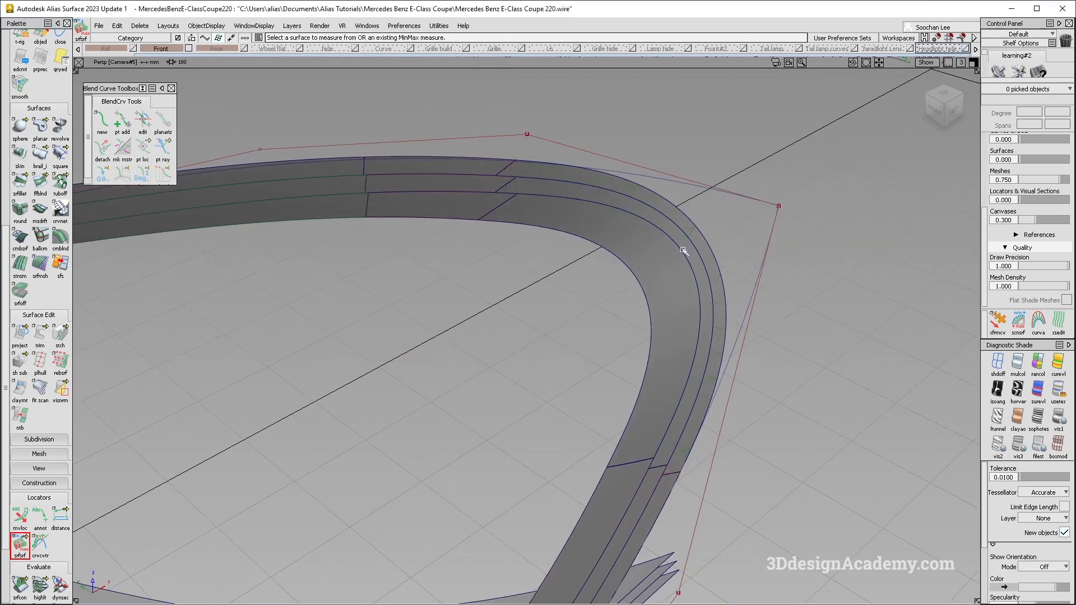
left_click(669, 278)
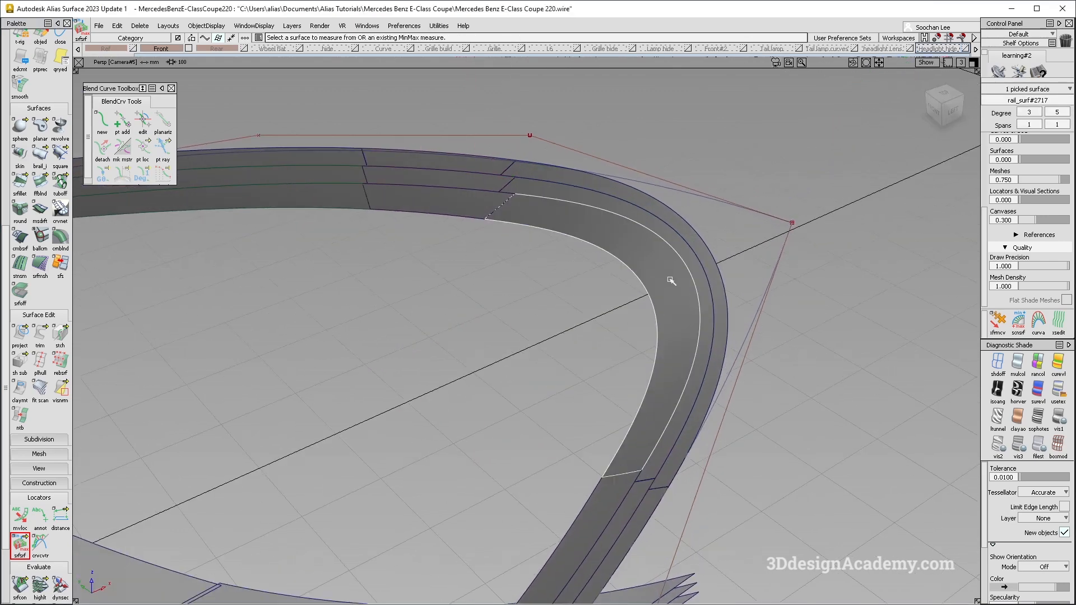
left_click(701, 272)
left_click_drag(701, 271, 683, 261, "alt+shift")
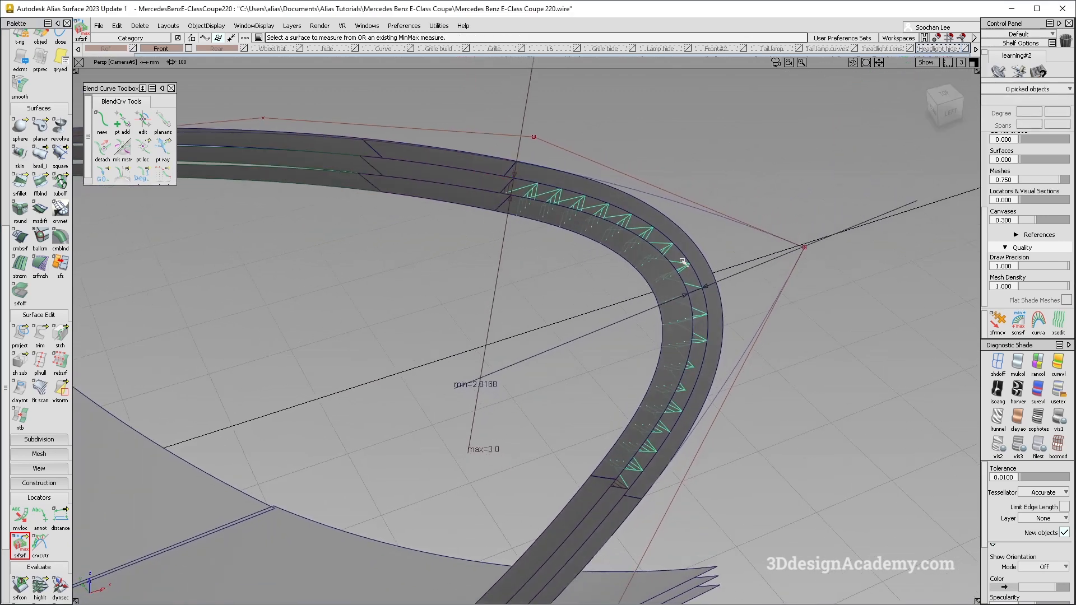
left_click_drag(542, 353, 555, 340, "alt+shift")
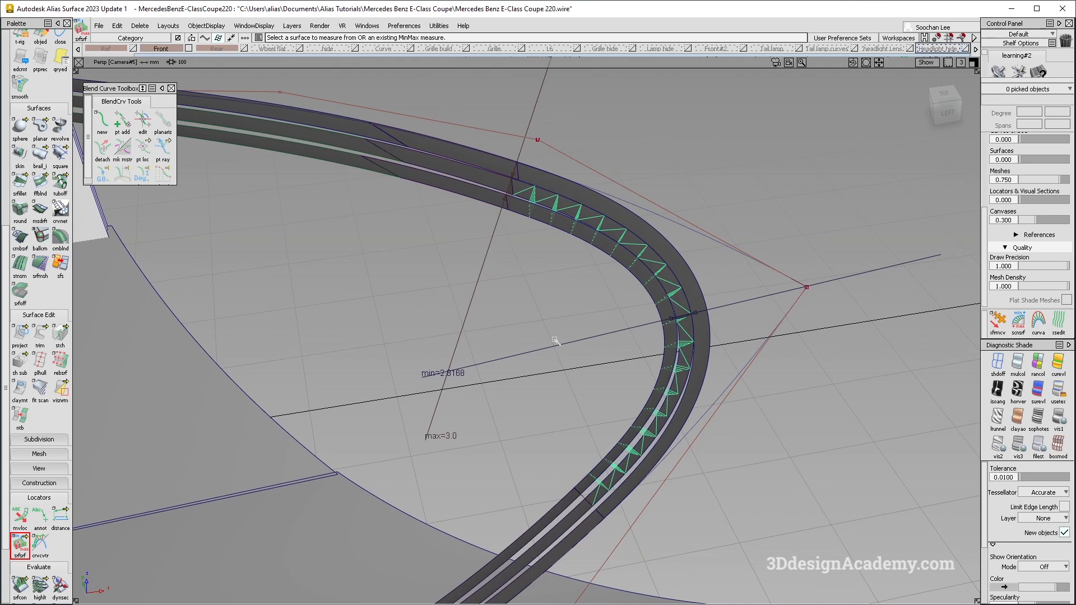
left_click_drag(569, 330, 639, 296, "alt+shift")
right_click_drag(705, 239, 844, 386, "ctrl+shift")
Place a fresh surface-to-surface measurement between the outer and middle corner surfaces
middle_click_drag(687, 248, 597, 258, "alt+shift")
left_click(600, 277, "alt+shift")
right_click_drag(610, 278, 645, 277, "alt+shift")
mouse_move(645, 278)
left_mouse_down("alt+shift")
mouse_move(687, 276)
mouse_move(567, 304)
mouse_move(538, 433)
left_mouse_up("alt+shift")
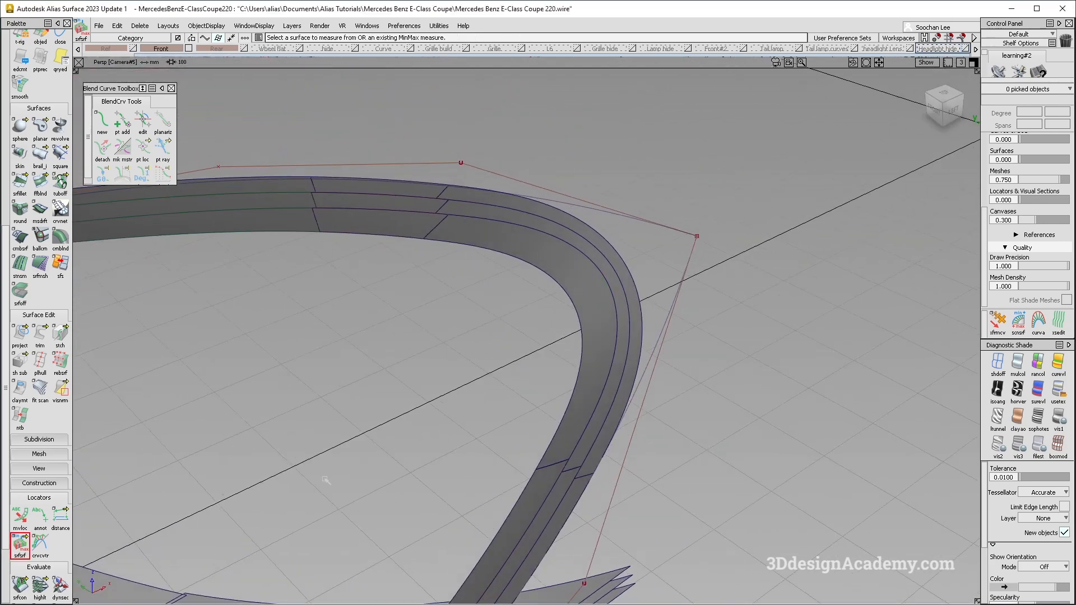
left_click_drag(324, 480, 485, 381, "alt+shift")
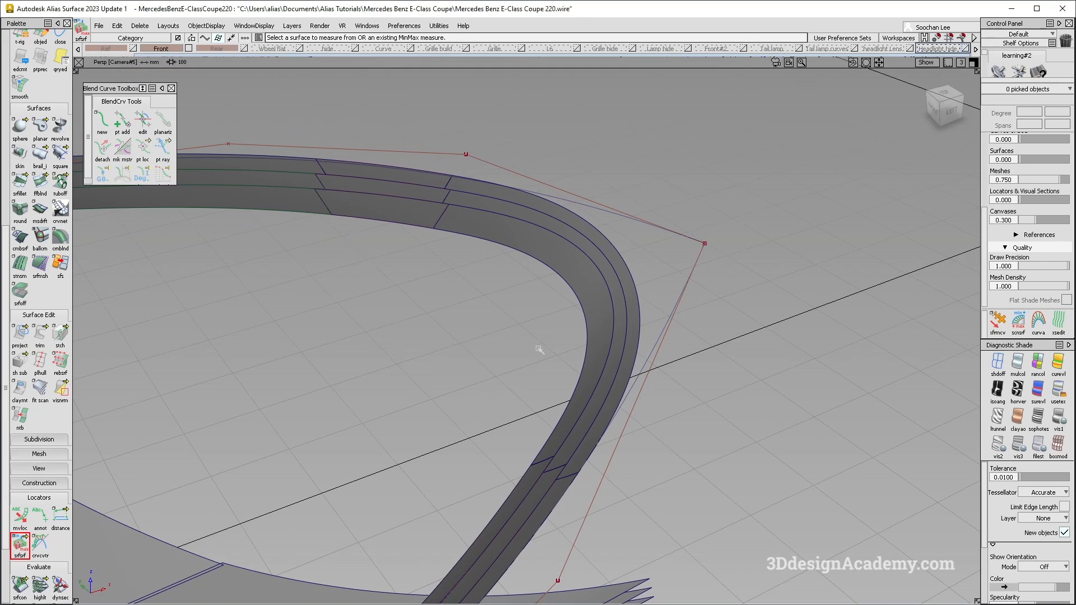
left_click_drag(538, 349, 514, 308, "alt+shift")
left_click_drag(447, 326, 415, 113, "ctrl+shift")
left_click_drag(566, 271, 631, 271, "alt+shift")
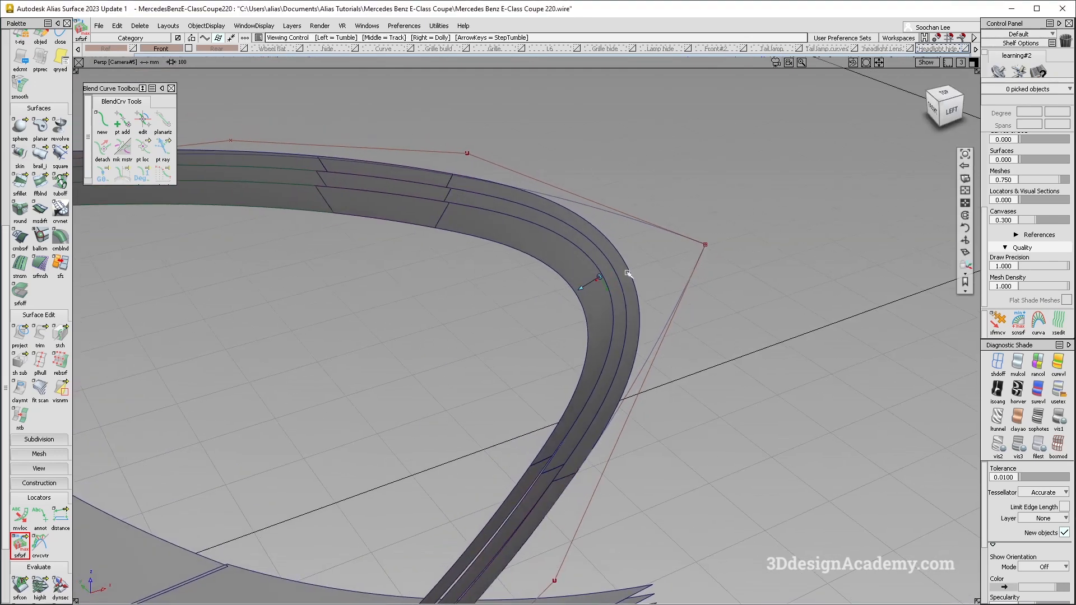
left_click(604, 258)
left_click(612, 250)
left_click_drag(493, 359, 544, 314, "alt+shift")
left_click_drag(418, 397, 432, 272, "ctrl+shift")
left_click_drag(431, 314, 432, 367, "alt+shift")
Align the upper band end of the middle offset corner surface to its neighbour with G2 edge continuity
scroll(40, 66, "up", 1)
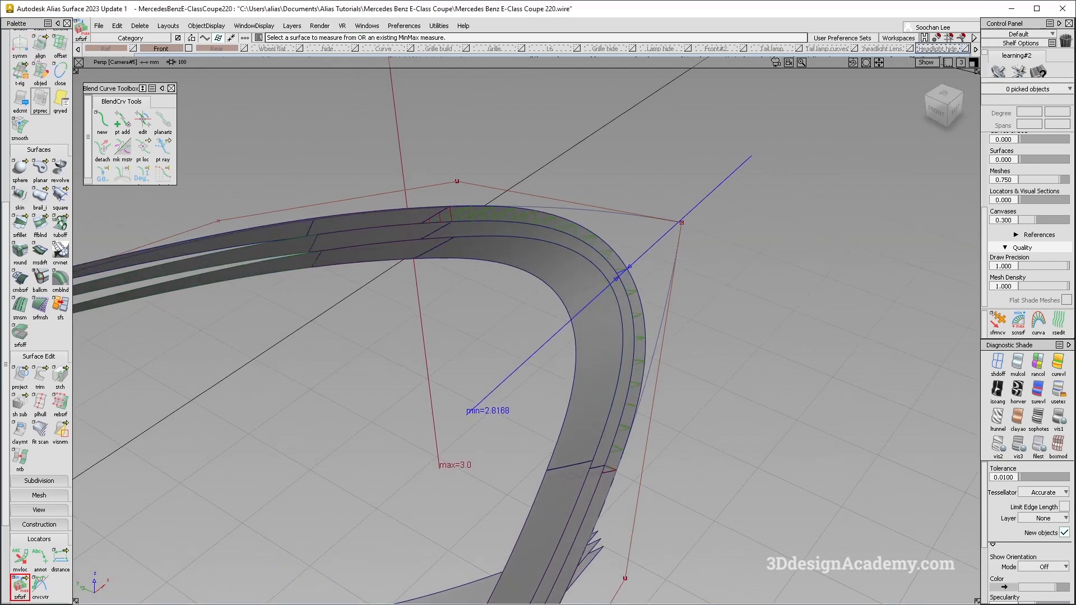
double_click(41, 43)
scroll(492, 235, "up", 3)
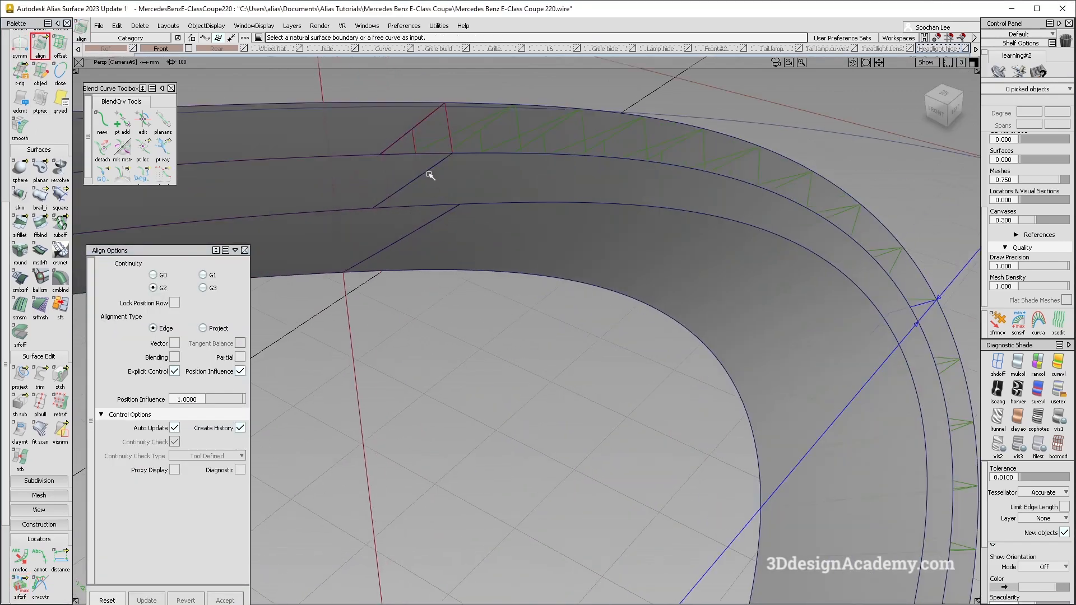
left_click(433, 171)
right_click_drag(556, 212, 476, 236, "alt+shift")
left_click_drag(479, 289, 470, 353, "alt+shift")
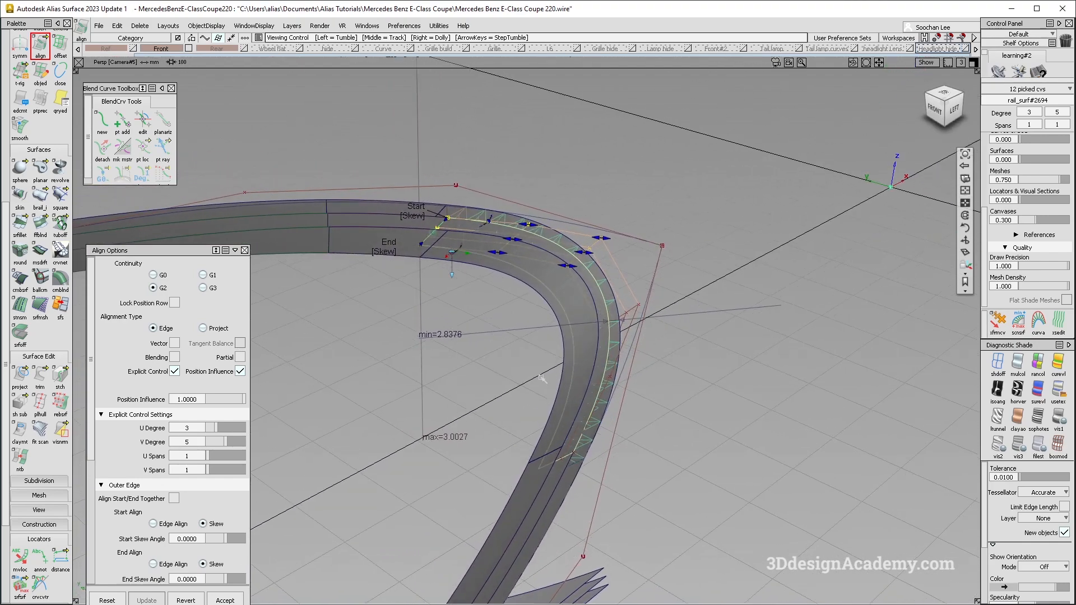
Align the lower end of the middle offset corner surface to the adjoining band surface with G2 edge continuity
left_click_drag(559, 458, 500, 351, "alt+shift")
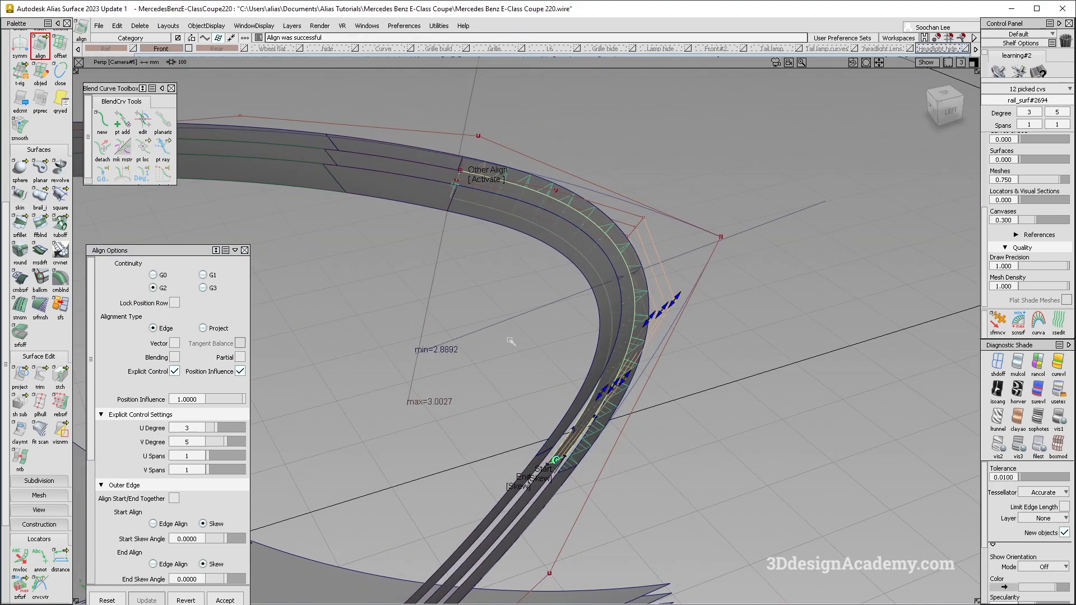
left_click_drag(662, 303, 550, 359, "alt+shift")
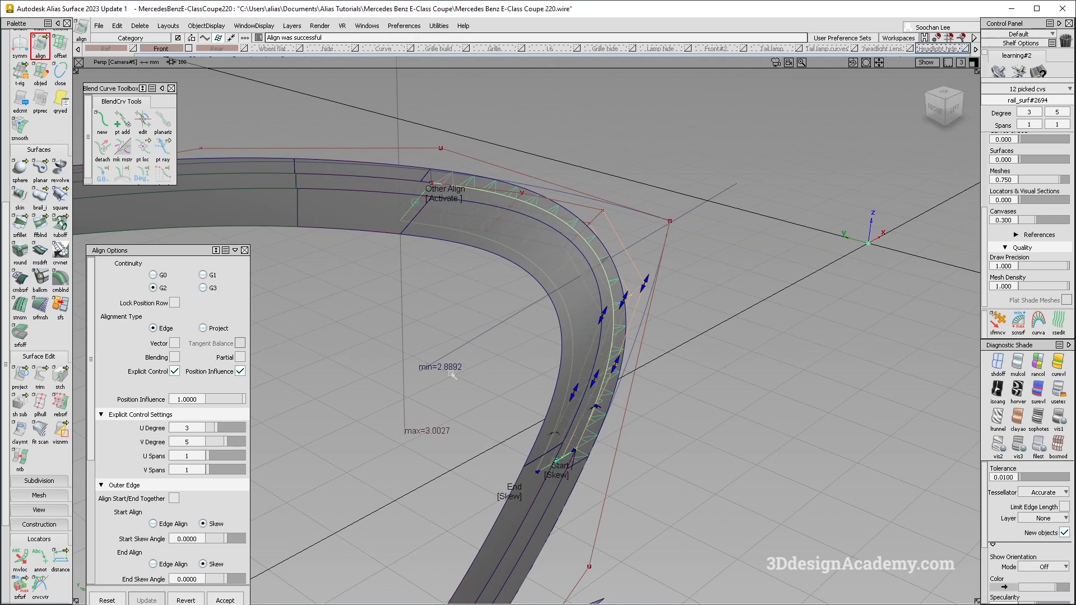
left_click_drag(454, 375, 552, 382, "alt+shift")
left_click_drag(556, 364, 565, 424, "ctrl+shift")
Align both ends of the inner offset corner surface to the adjoining bands with G2 continuity and clear the distance measurement
left_click(555, 452)
left_click(559, 453)
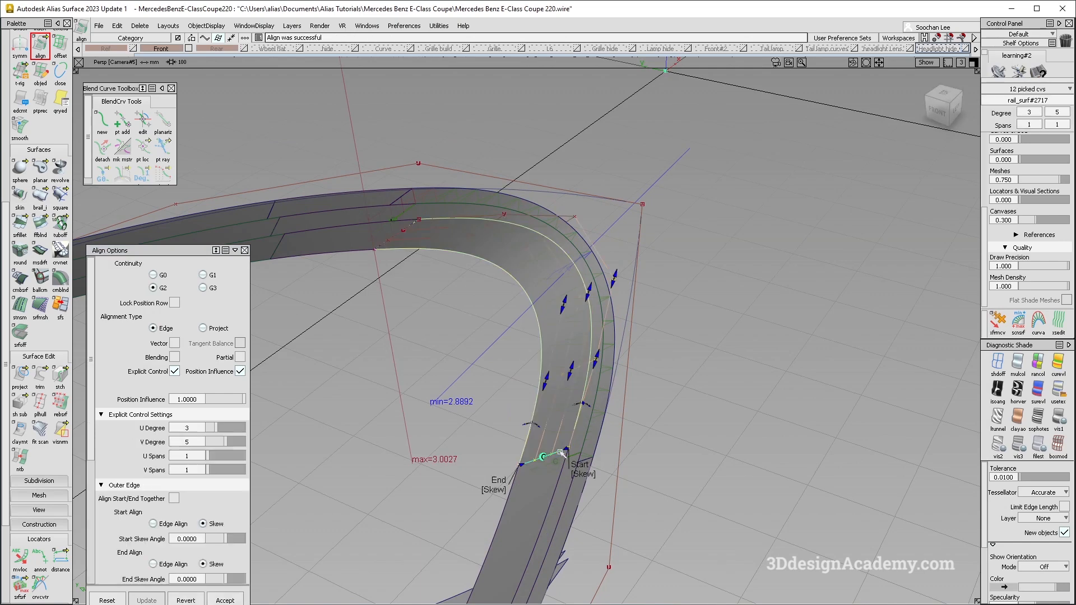
left_click_drag(490, 360, 431, 216, "alt+shift")
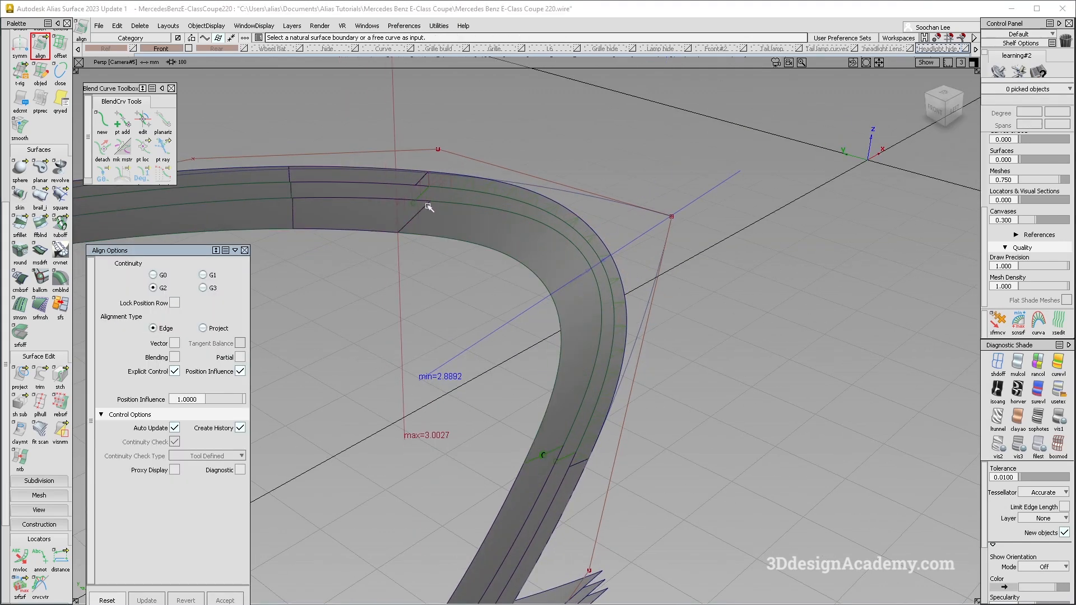
left_click(429, 206)
left_click_drag(518, 448, 470, 415, "ctrl+shift")
Measure the surface-to-surface distance between the aligned middle and inner offset corner surfaces
scroll(22, 541, "down", 2)
left_click(22, 541)
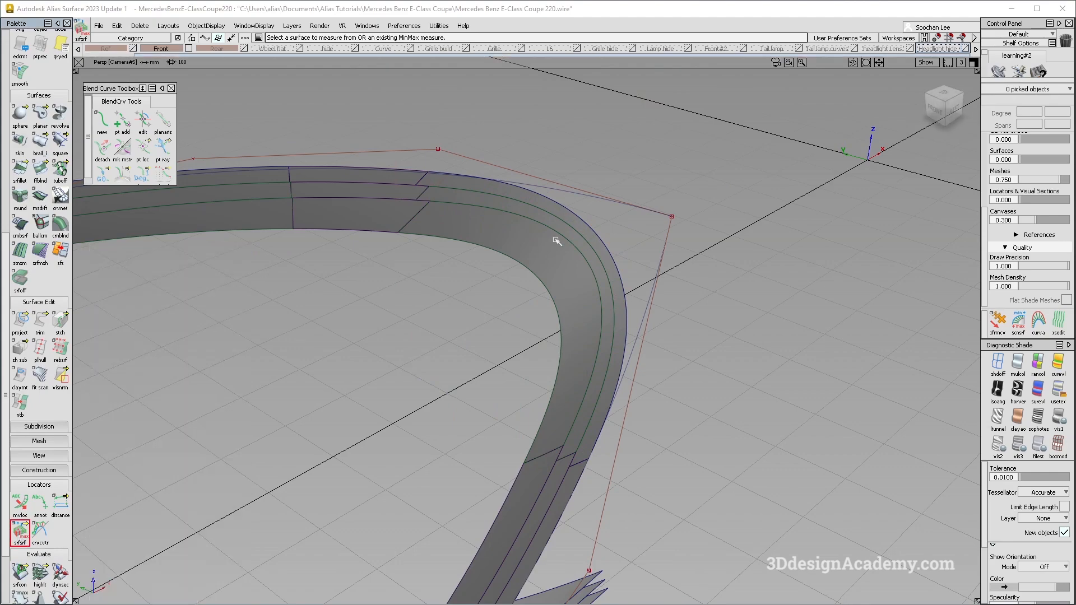
left_click(587, 284)
left_click(599, 270)
left_click_drag(598, 270, 578, 275, "alt+shift")
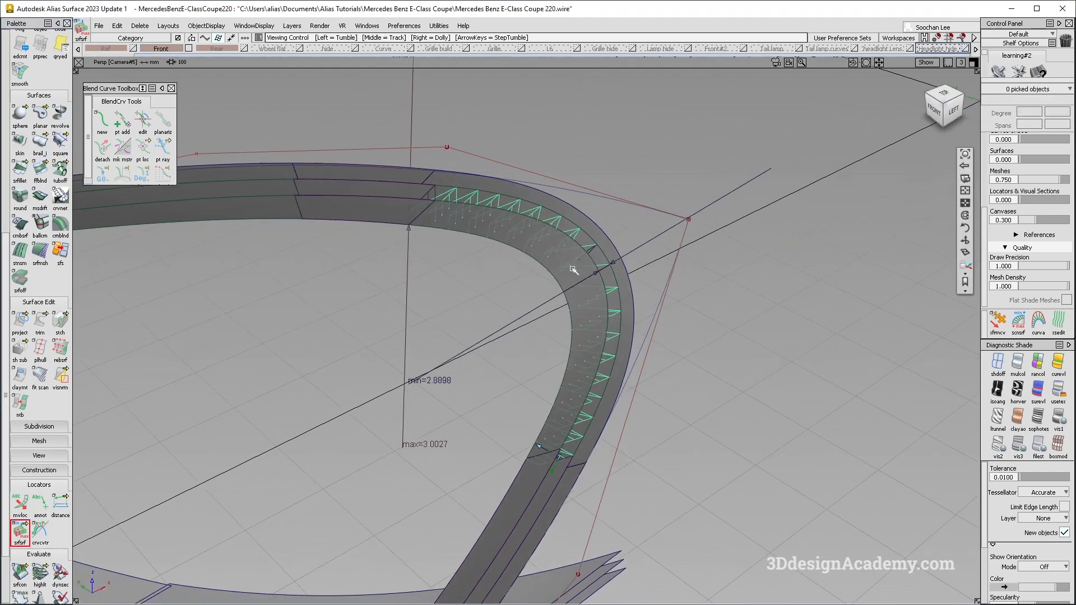
Clear the measurement, evaluate surface continuity where the lowest long band meets the angled end surface, and undo the check
right_click_drag(622, 254, 411, 422, "alt+shift")
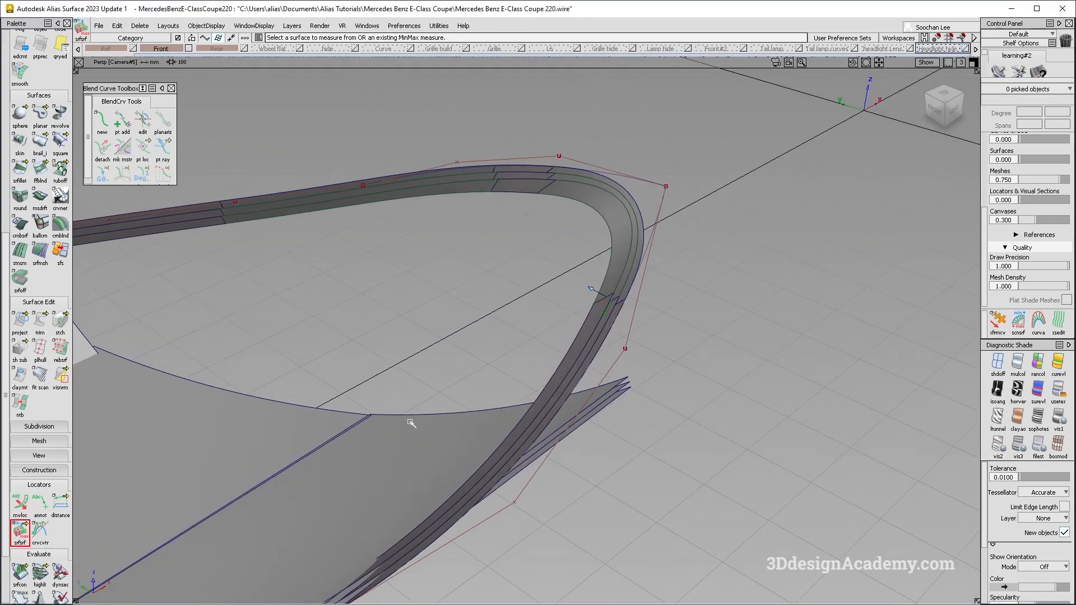
middle_click_drag(411, 422, 553, 283, "alt+shift")
mouse_move(428, 271)
left_mouse_down("alt+shift")
mouse_move(559, 314)
mouse_move(373, 293)
mouse_move(424, 279)
left_mouse_up("alt+shift")
mouse_move(389, 221)
right_mouse_down("alt+shift")
mouse_move(463, 211)
mouse_move(467, 233)
right_mouse_up("alt+shift")
left_click_drag(415, 298, 344, 89, "ctrl+shift")
scroll(39, 392, "down", 3)
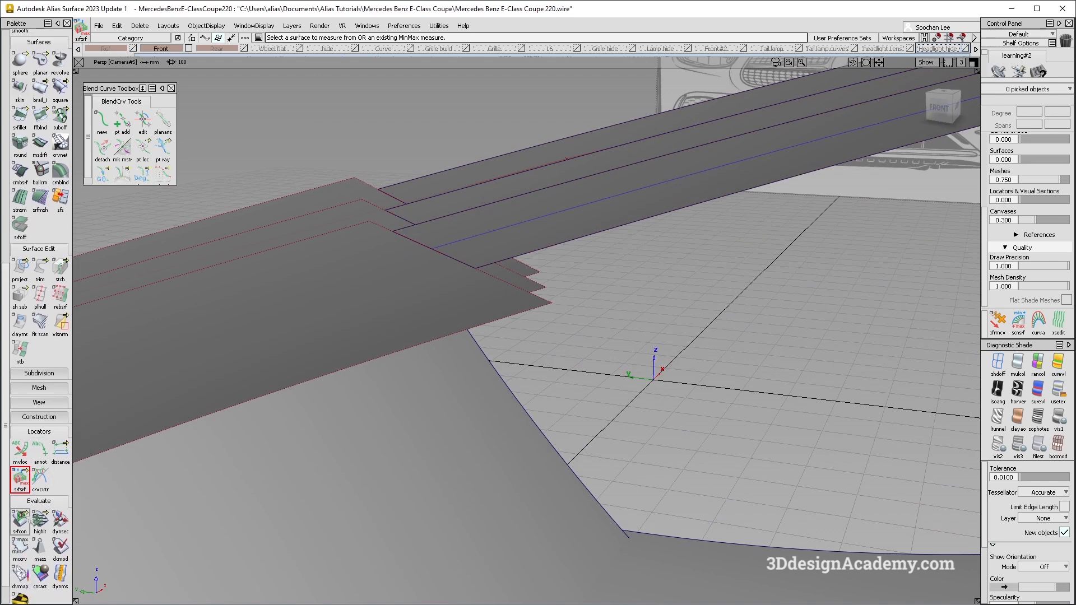
left_click(20, 521)
left_click(423, 247)
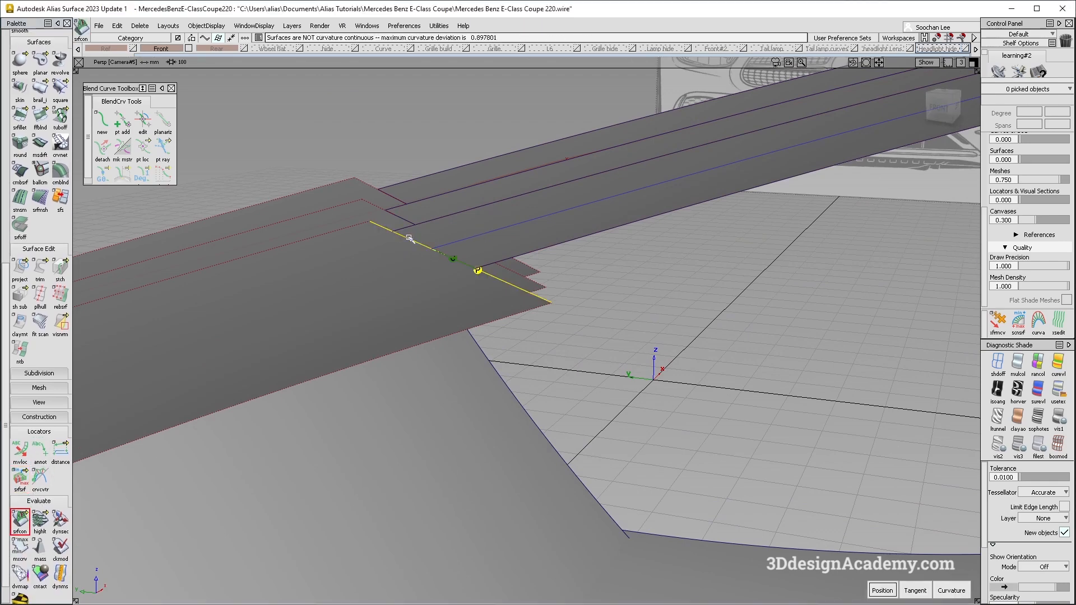
left_click_drag(402, 218, 415, 243, "alt+shift")
key("ctrl+z")
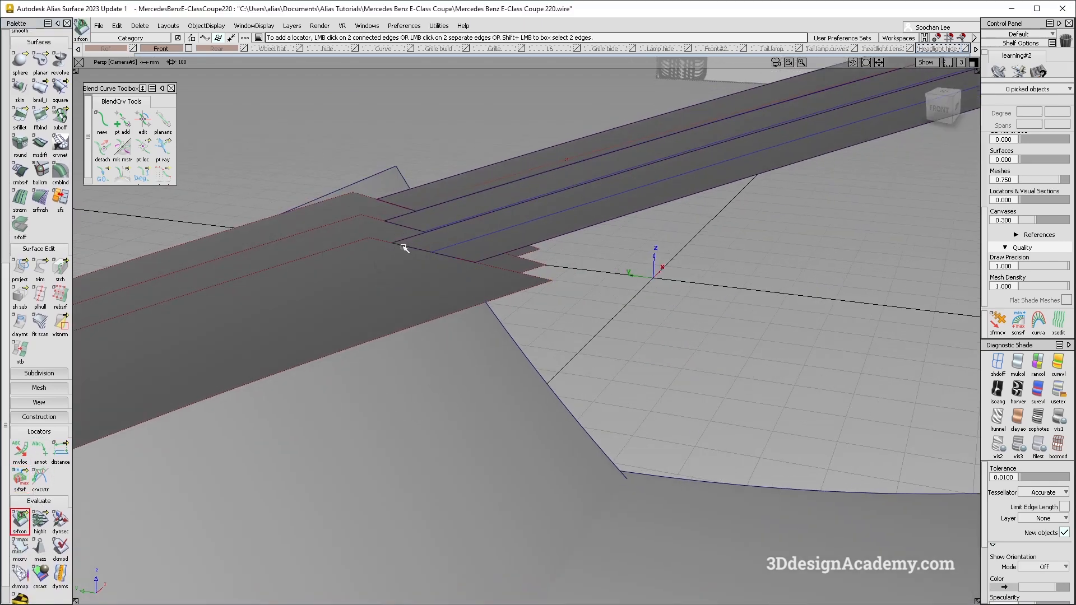
Evaluate the continuity at the angled end joint again and inspect the layered ends and the whole headlight frame
left_click(403, 247)
right_click_drag(435, 259, 509, 233, "alt+shift")
left_click_drag(509, 233, 427, 222, "alt+shift")
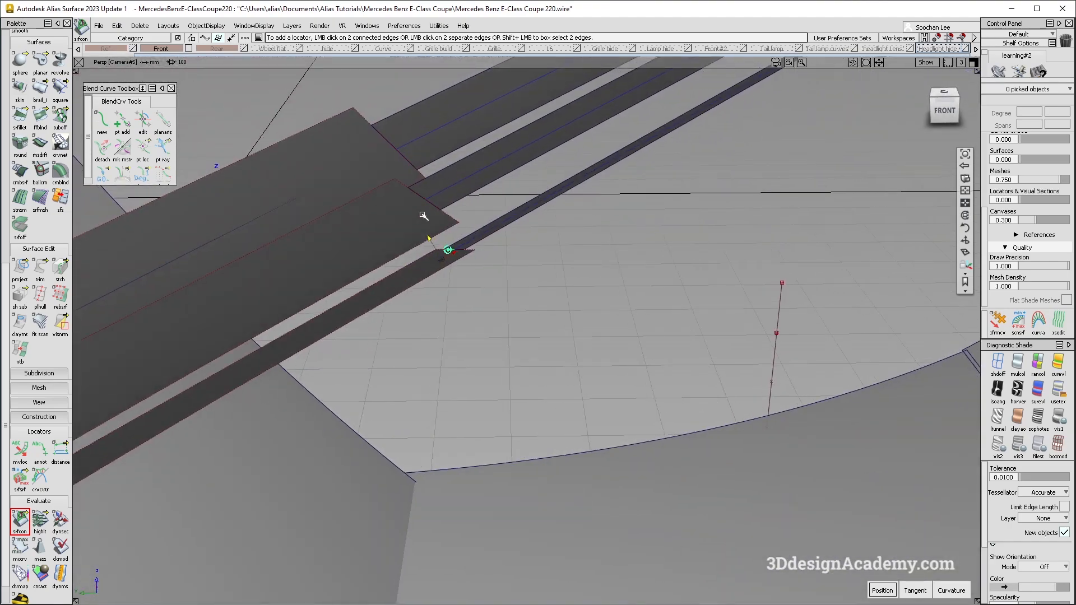
right_click_drag(388, 141, 300, 187, "alt+shift")
left_click_drag(301, 188, 387, 274, "alt+shift")
right_click_drag(387, 274, 359, 302, "alt+shift")
left_click_drag(359, 303, 626, 376, "alt+shift")
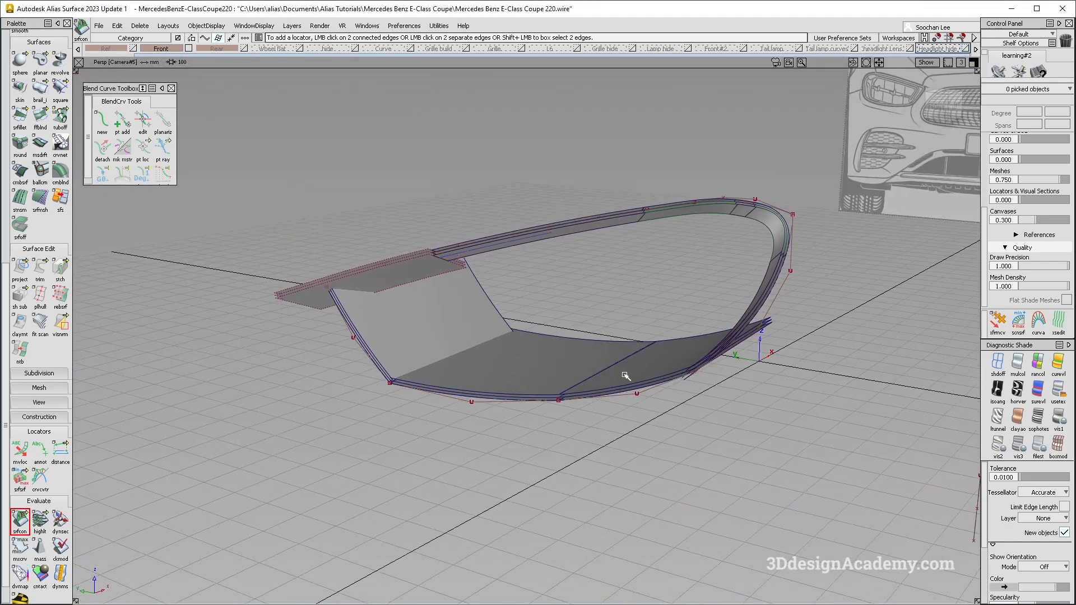
Select all visible headlight frame surfaces and delete their construction history
key("Delete")
key("Return")
key("Delete")
key("Return")
left_click_drag(760, 235, 896, 131, "alt+shift")
left_click_drag(896, 131, 252, 449)
left_click(140, 25)
left_click(144, 52)
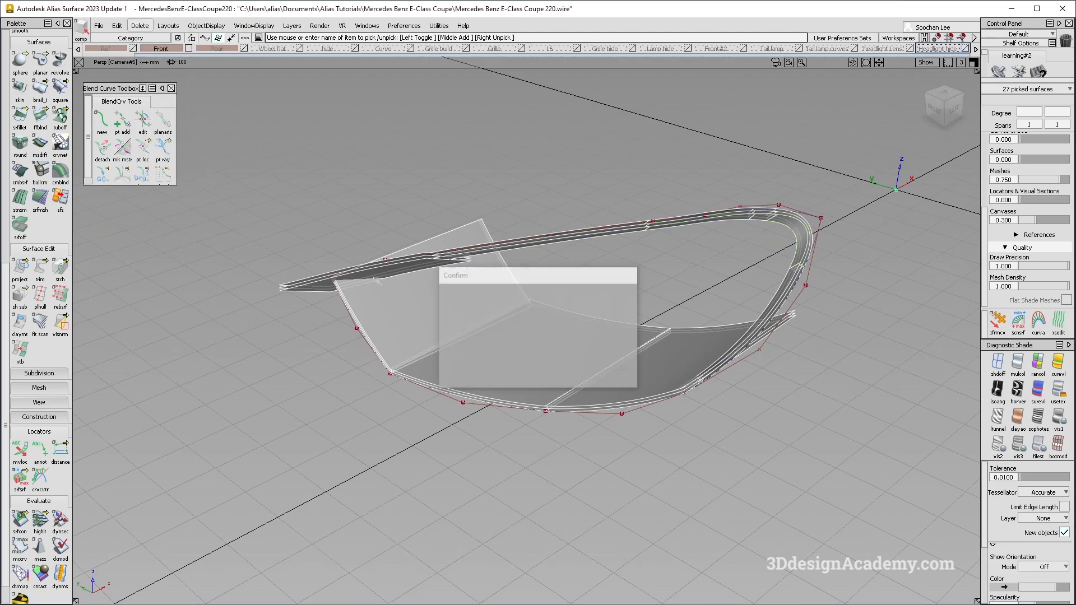
Show the hidden headlight lens surfaces and inspect how their edges fit the surrounding frame bands
right_click_drag(393, 338, 440, 340, "alt+shift")
left_click_drag(441, 340, 427, 338, "alt+shift")
left_click_drag(427, 339, 447, 440, "ctrl+shift")
left_click(206, 26)
left_click(203, 52)
middle_click_drag(677, 375, 613, 380, "alt+shift")
mouse_move(612, 380)
left_mouse_down("alt+shift")
mouse_move(677, 368)
mouse_move(654, 352)
mouse_move(735, 383)
mouse_move(604, 393)
left_mouse_up("alt+shift")
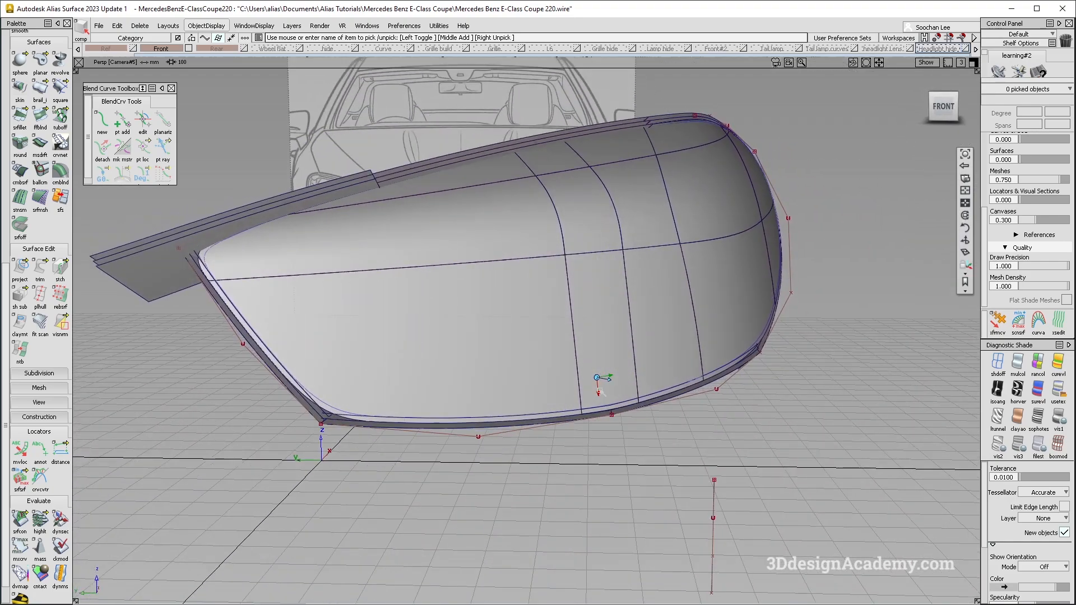
left_click_drag(500, 345, 569, 414, "alt+shift")
left_click_drag(498, 431, 468, 408, "alt+shift")
right_click_drag(469, 408, 317, 427, "alt+shift")
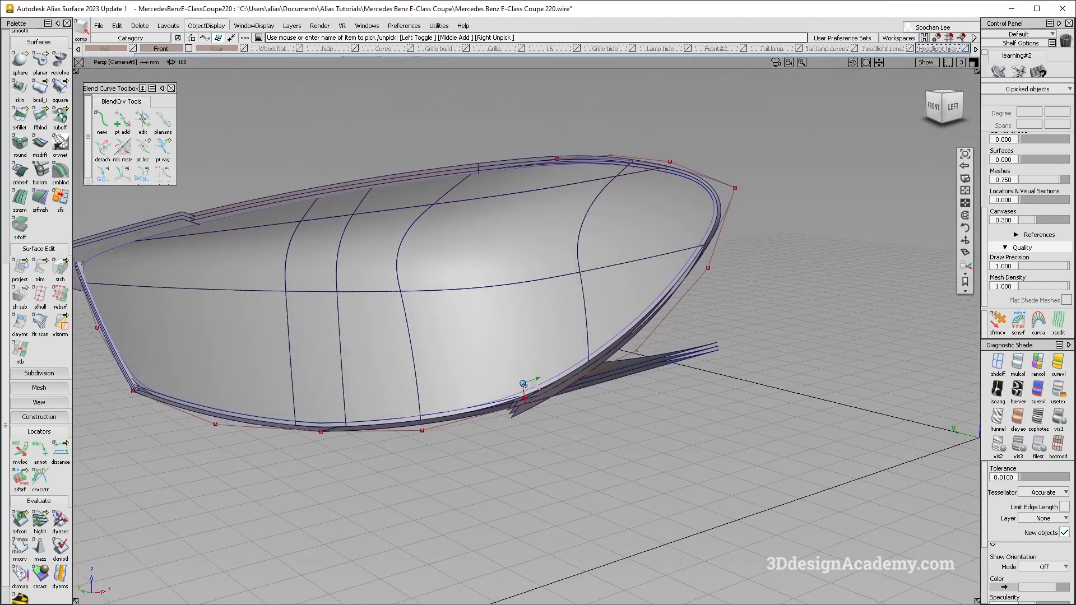
left_click_drag(525, 385, 593, 396, "alt+shift")
right_click_drag(594, 395, 572, 233, "alt+shift")
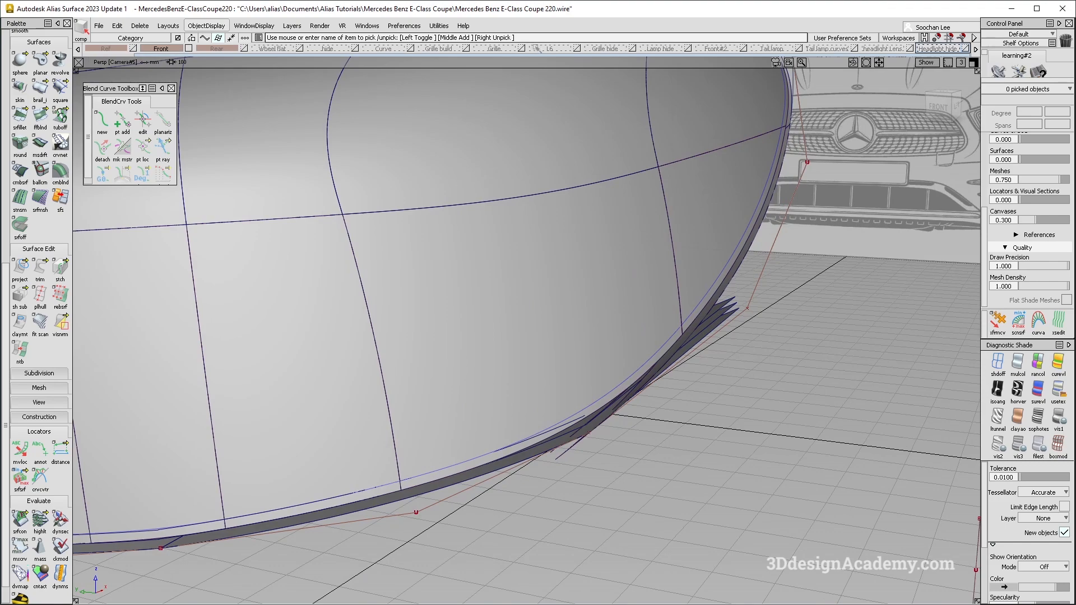
Hide the headlight lens surfaces again and make the Front#2 layer visible
left_click_drag(445, 109, 503, 226)
left_click(221, 25)
left_click(208, 66)
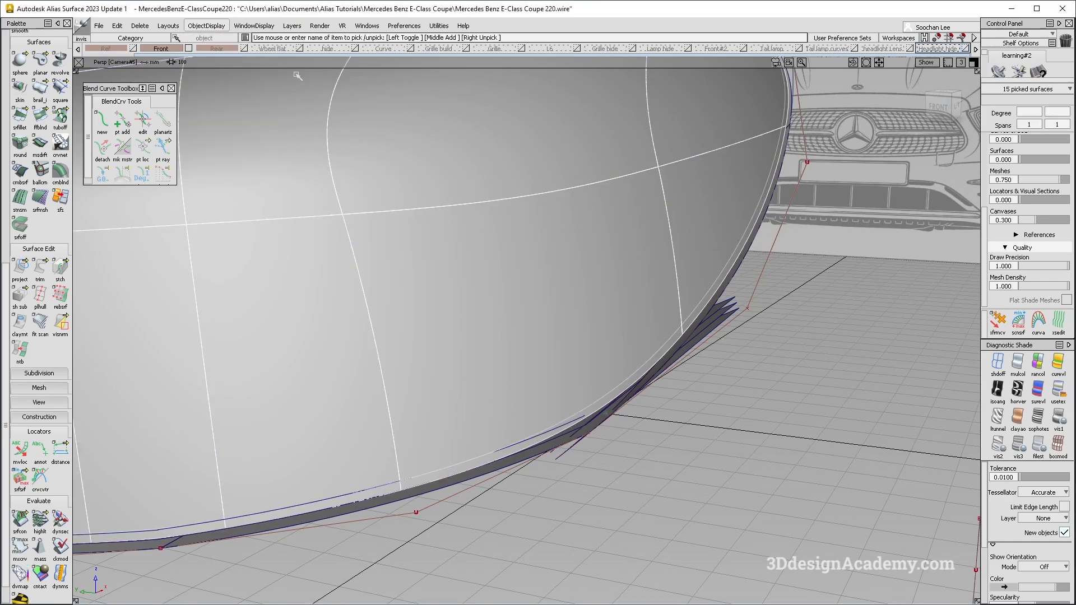
left_click(743, 48)
Examine how the headlight frame bands meet the front body surfaces along the lower edge and outer corner
mouse_move(463, 370)
left_mouse_down("alt+shift")
mouse_move(449, 389)
mouse_move(493, 426)
left_mouse_up("alt+shift")
left_click_drag(614, 370, 462, 511, "ctrl+shift")
left_click(463, 511)
left_click_drag(396, 485, 369, 515, "ctrl+shift")
left_click(369, 516)
right_click_drag(365, 418, 399, 450, "ctrl+shift")
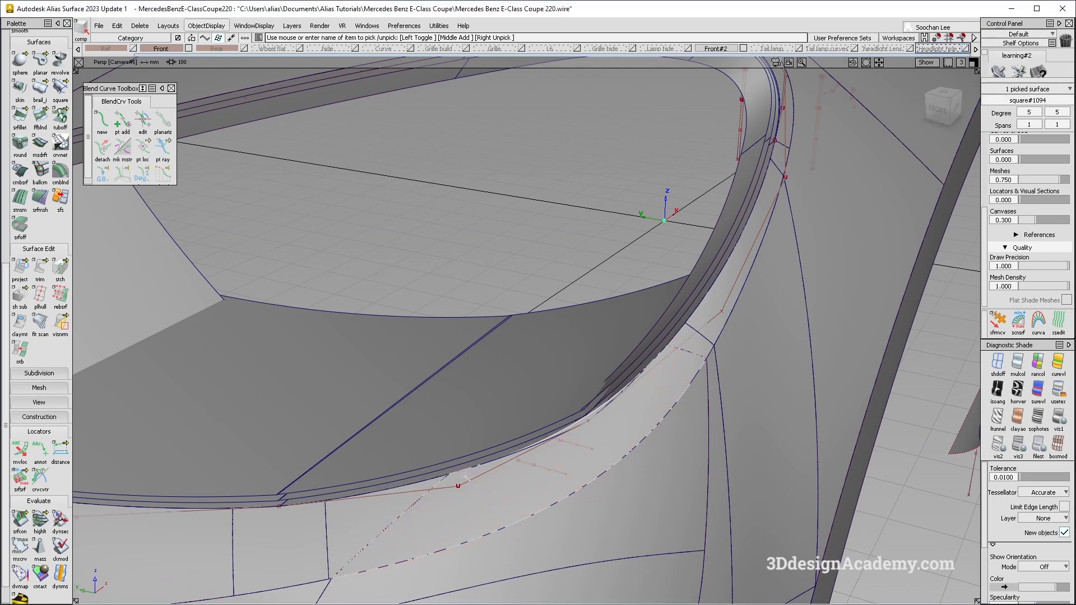
left_click(464, 475)
left_click_drag(497, 430, 605, 389, "alt+shift")
right_click_drag(605, 389, 440, 398, "alt+shift")
left_click_drag(440, 398, 617, 192, "alt+shift")
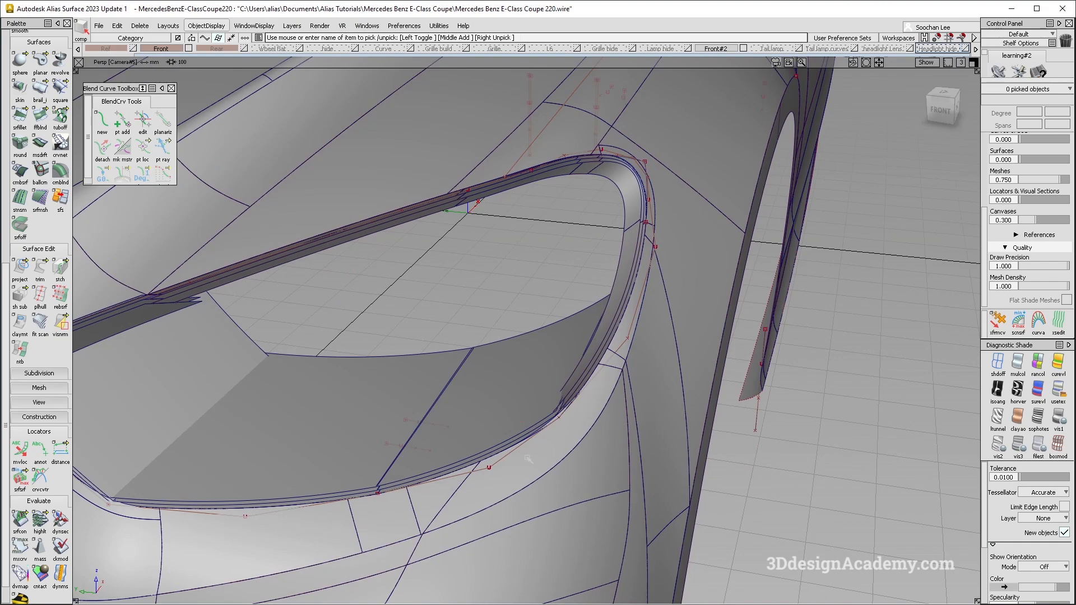
right_click_drag(567, 404, 631, 392, "alt+shift")
left_click_drag(632, 392, 601, 257, "alt+shift")
mouse_move(558, 362)
left_mouse_down("alt+shift")
mouse_move(514, 436)
mouse_move(558, 394)
mouse_move(550, 412)
mouse_move(522, 442)
mouse_move(560, 387)
left_mouse_up("alt+shift")
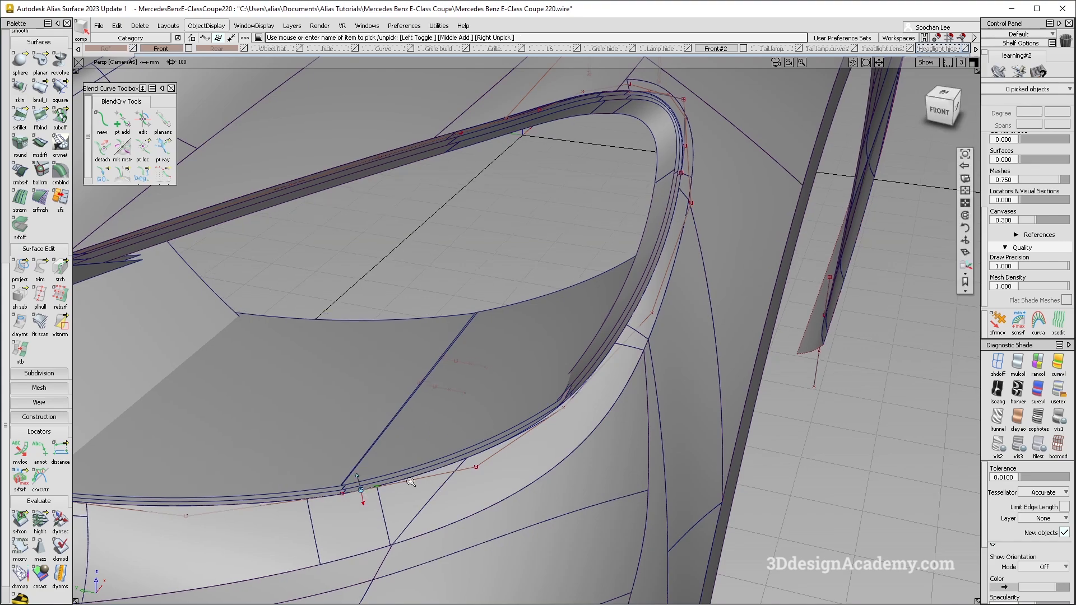
right_click_drag(385, 428, 480, 421, "alt+shift")
left_click_drag(481, 421, 439, 438, "alt+shift")
right_click_drag(521, 420, 473, 418, "alt+shift")
mouse_move(473, 418)
left_mouse_down("alt+shift")
mouse_move(460, 442)
mouse_move(480, 403)
left_mouse_up("alt+shift")
Check the construction information of the small blend surface below the lower frame joint, and clear the selection
left_click(465, 499)
middle_click_drag(363, 423, 452, 526, "ctrl+shift")
right_click_drag(437, 488, 475, 456, "alt+shift")
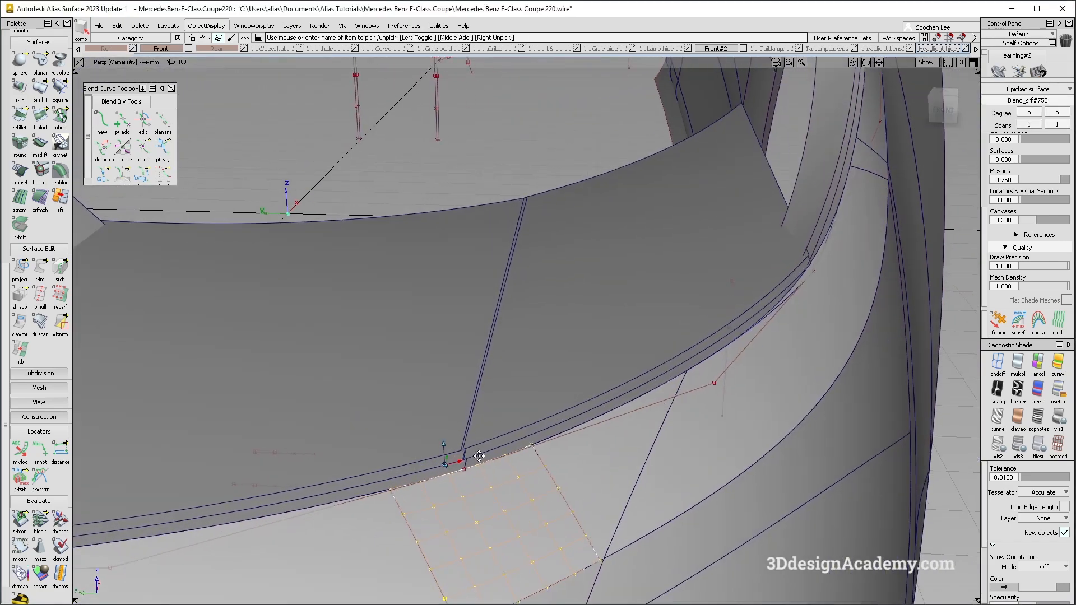
left_click_drag(475, 456, 508, 425, "alt+shift")
middle_click_drag(507, 426, 415, 499, "ctrl+shift")
left_click_drag(415, 503, 416, 504, "ctrl+shift")
left_click_drag(510, 343, 512, 311, "alt+shift")
key("ctrl+5")
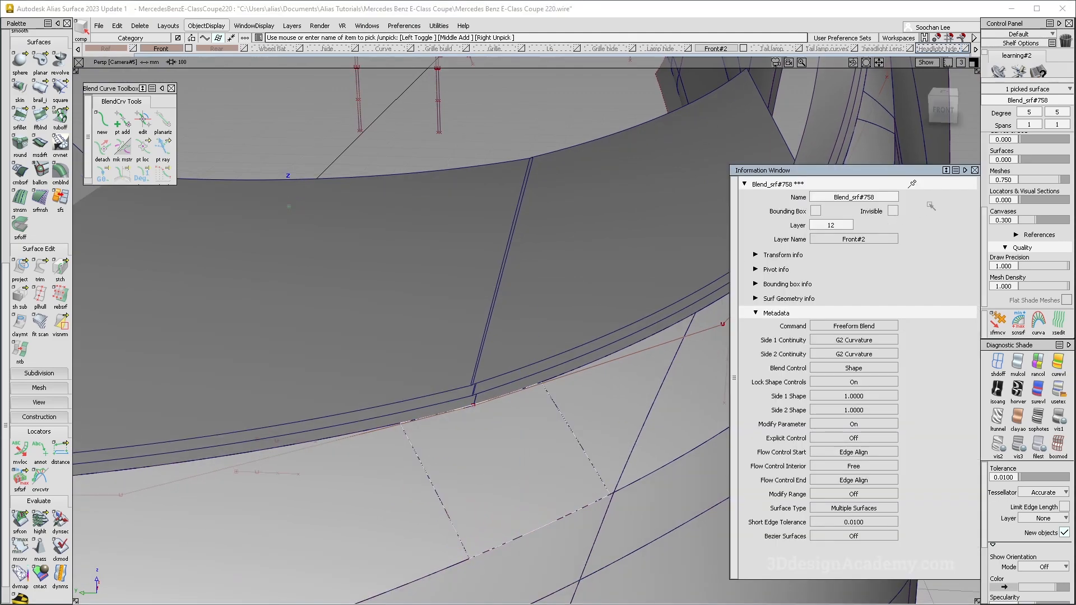
left_click(975, 170)
left_click(578, 426)
Examine the stepped joints of the layered lower bands in relation to the blend surface beneath them
left_click_drag(578, 426, 387, 455, "alt+shift")
middle_click_drag(577, 277, 443, 399, "alt+shift")
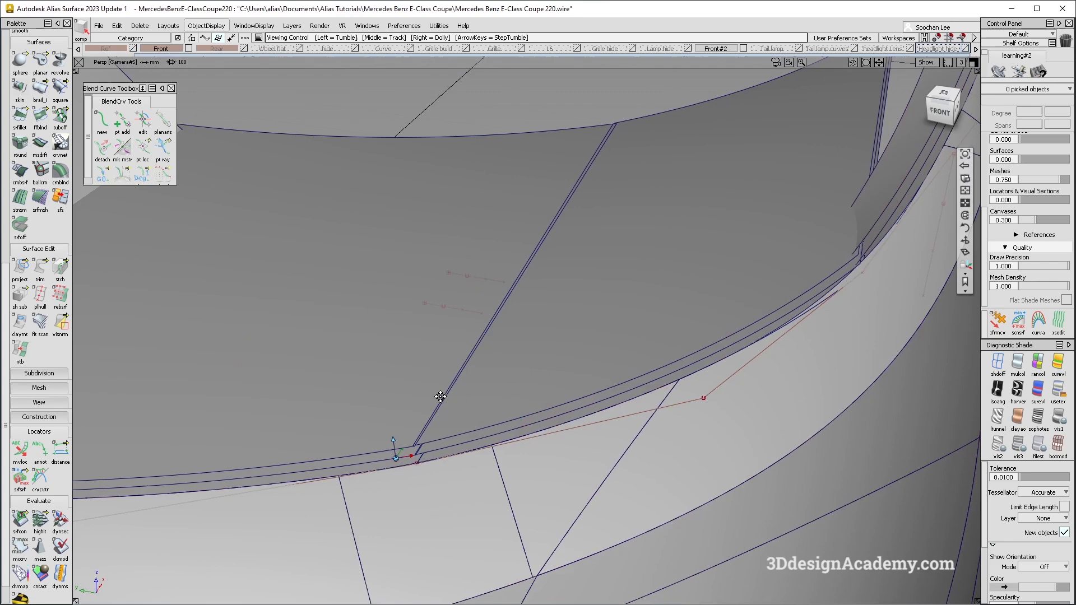
right_click_drag(442, 399, 575, 338, "alt+shift")
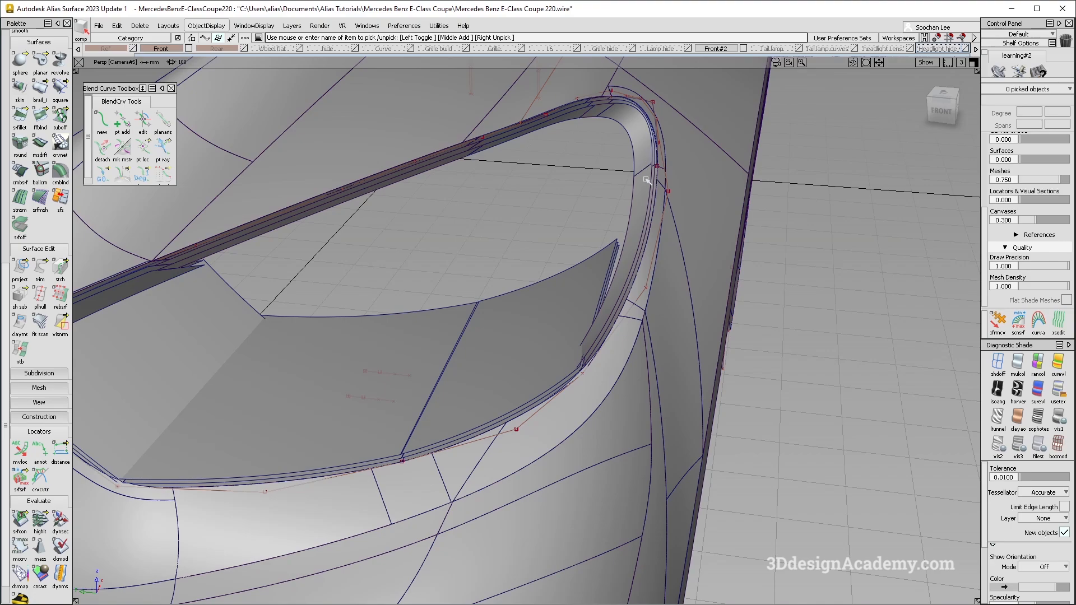
left_click_drag(578, 111, 459, 303, "alt+shift")
left_click_drag(526, 397, 619, 380, "alt+shift")
right_click_drag(429, 440, 507, 428, "alt+shift")
left_click_drag(508, 428, 540, 447, "alt+shift")
middle_click_drag(540, 447, 526, 443, "alt+shift")
left_click_drag(526, 442, 528, 453, "alt+shift")
right_click_drag(531, 409, 449, 415, "alt+shift")
left_click_drag(449, 415, 494, 411, "alt+shift")
left_click_drag(449, 364, 392, 348, "ctrl+shift")
Measure the blend surface's width along its upper edge beside the lower frame joint
left_click(20, 116)
right_click_drag(499, 474, 530, 476, "alt+shift")
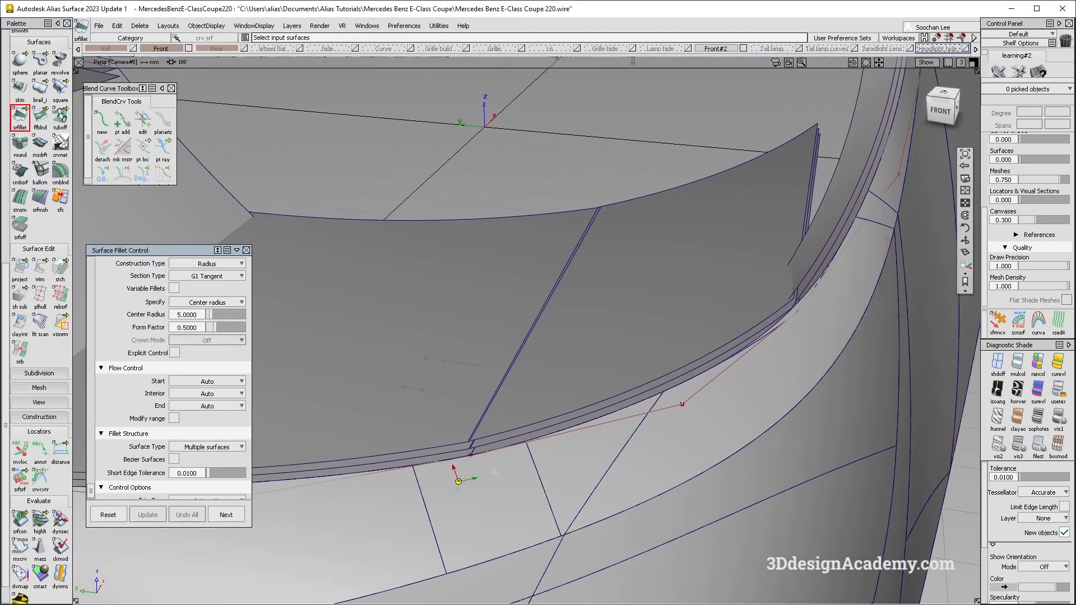
left_click(60, 452)
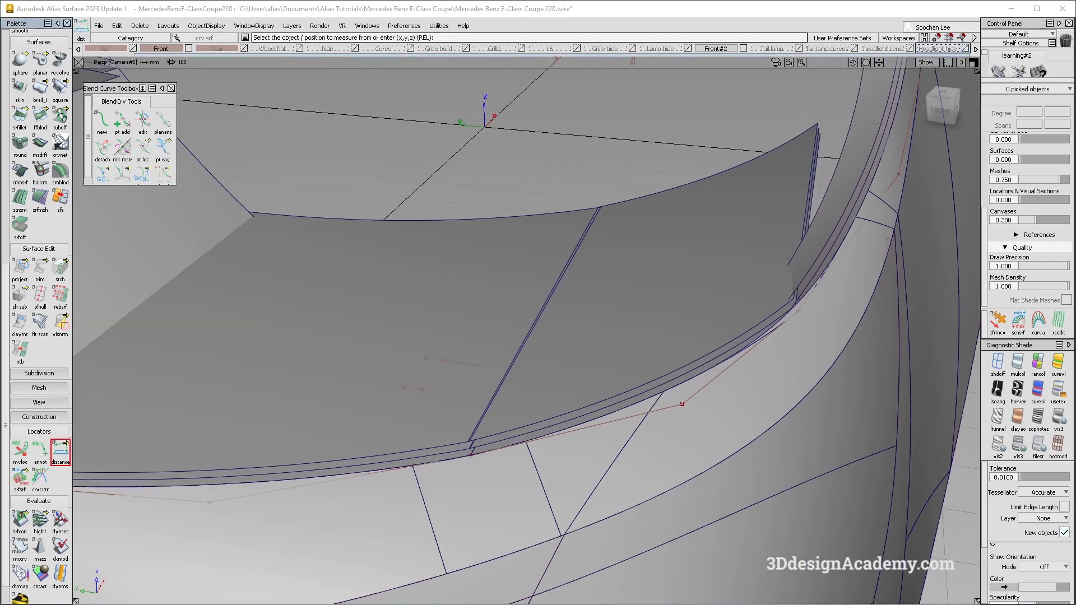
left_click(448, 515)
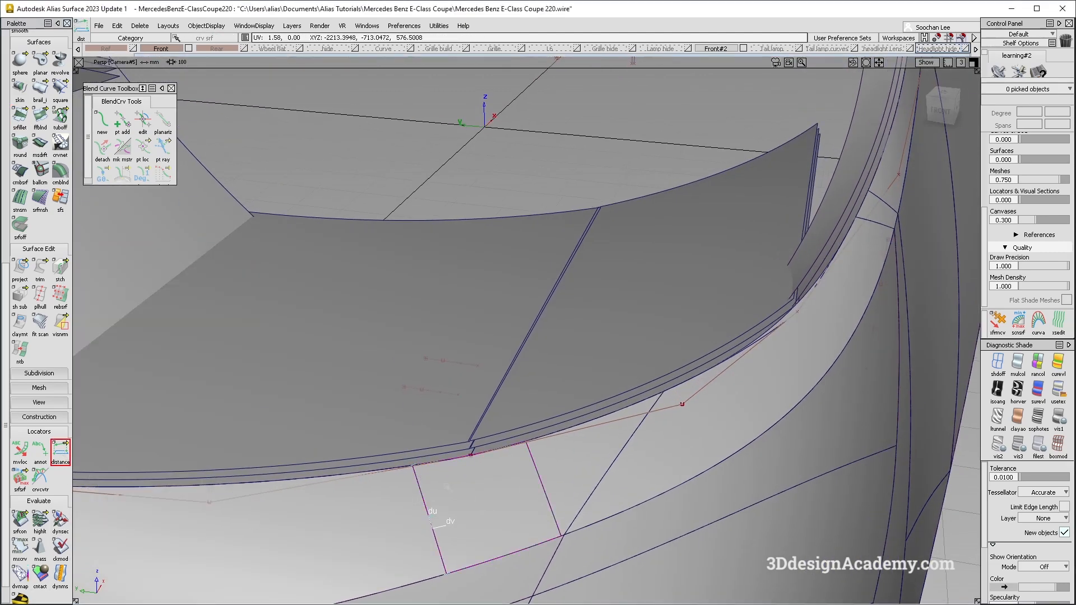
left_click(536, 469)
left_click(590, 477)
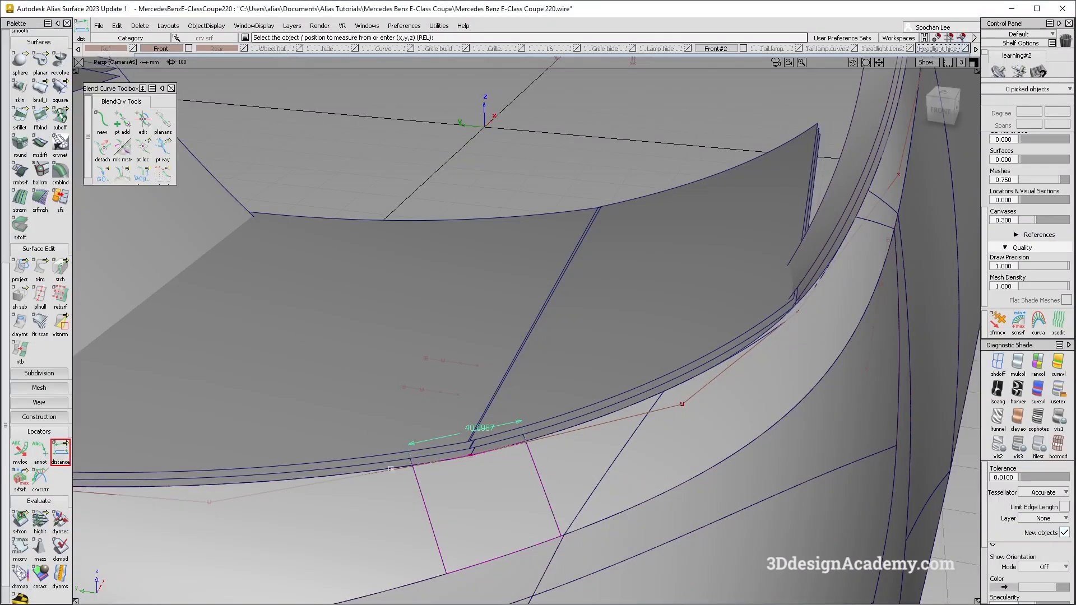
left_click_drag(446, 434, 427, 468, "alt+shift")
left_click_drag(336, 456, 355, 331, "ctrl+shift")
mouse_move(483, 415)
left_mouse_down("alt+shift")
mouse_move(500, 333)
mouse_move(491, 303)
mouse_move(493, 328)
left_mouse_up("alt+shift")
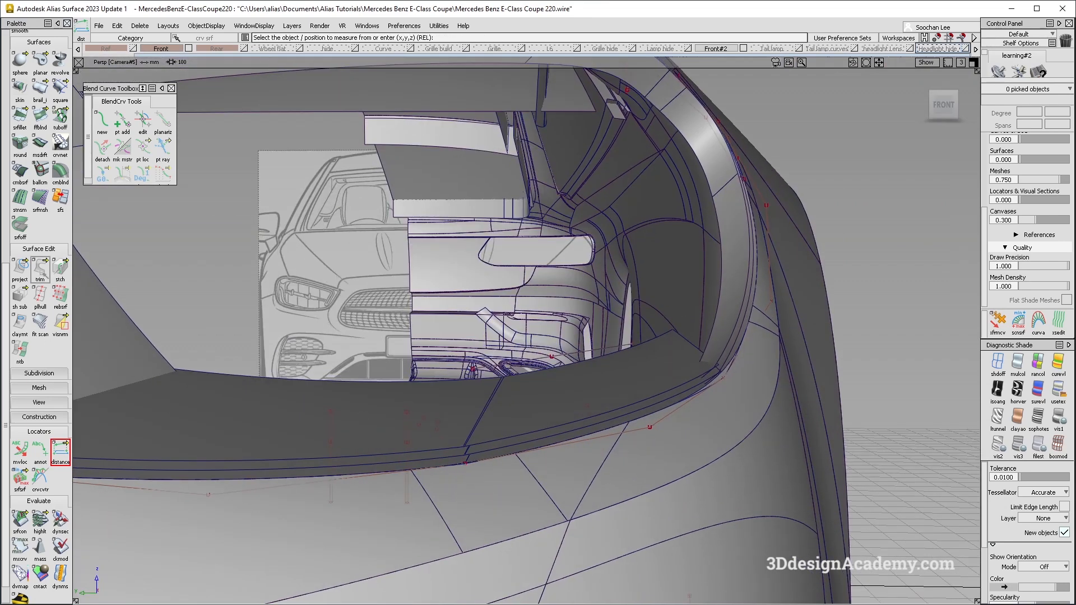
Fillet the two innermost lower surfaces at their joint using Arc (Chord), G2 Curvature and a chordal length of 40
double_click(20, 120)
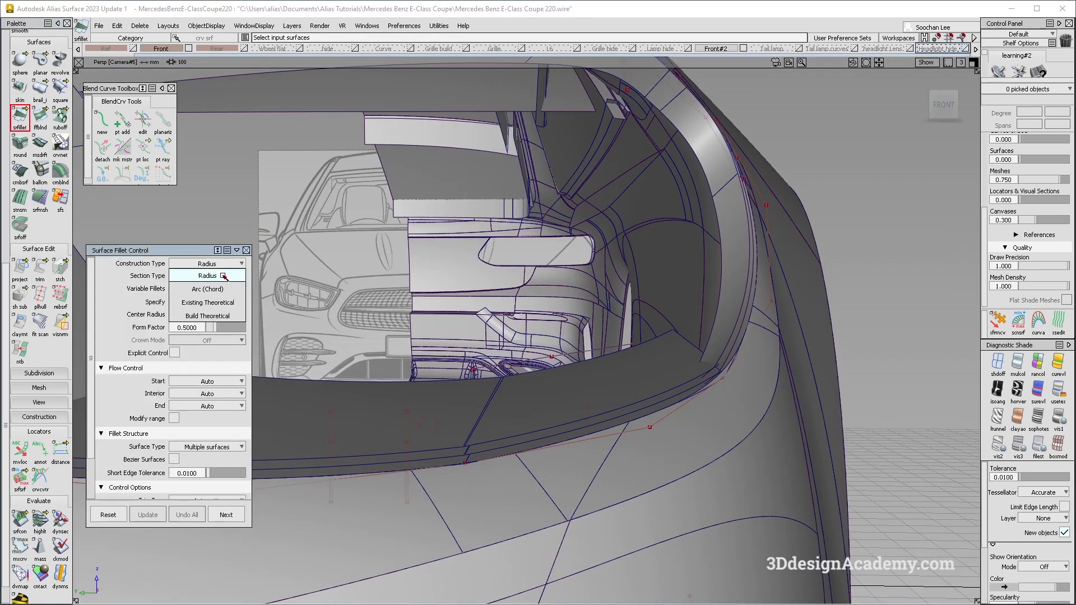
left_click(219, 289)
left_click(222, 277)
left_click(211, 326)
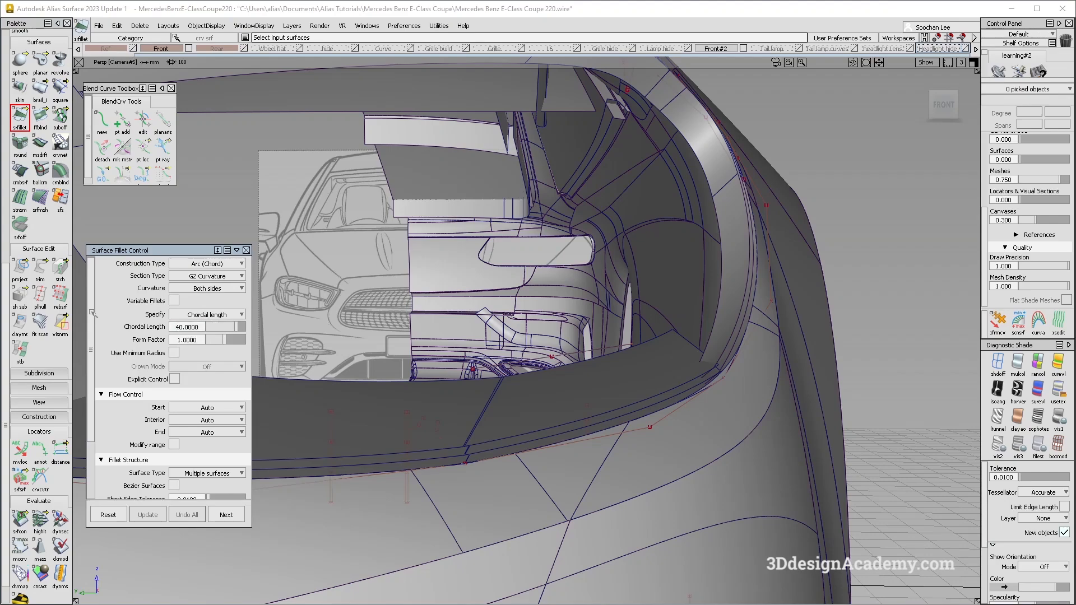
left_click_drag(349, 406, 488, 365, "alt+shift")
left_click(452, 370)
left_click(533, 374)
key("space")
left_click_drag(468, 409, 486, 483, "alt+shift")
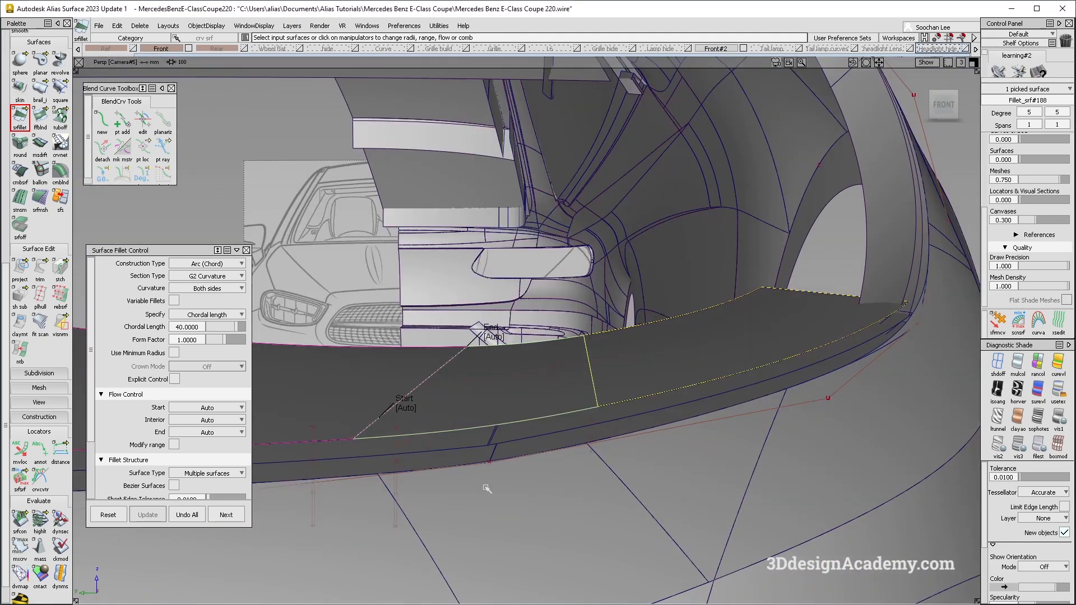
Fillet the two middle-layer lower band surfaces at their joint with the same G2 settings and 40 chordal length
key("space")
left_click(469, 449)
left_click(525, 451)
mouse_move(526, 452)
left_mouse_down("alt+shift")
mouse_move(560, 449)
mouse_move(524, 472)
left_mouse_up("alt+shift")
key("space")
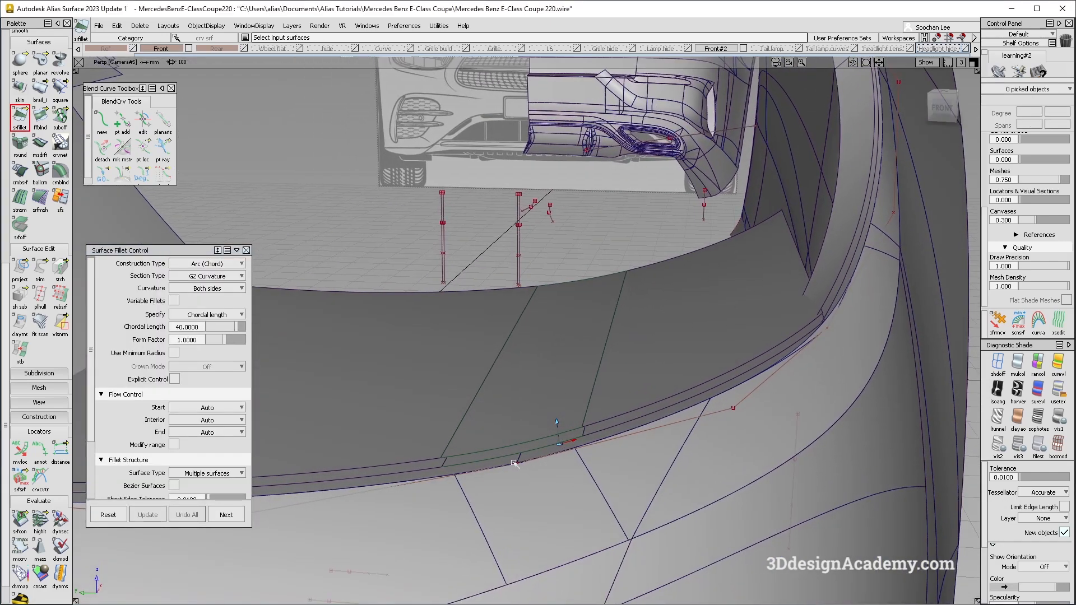
Select the outermost frame surfaces as one object and assign them to the Headlight hide layer
left_click_drag(549, 447, 554, 451, "ctrl+shift")
left_click(555, 451)
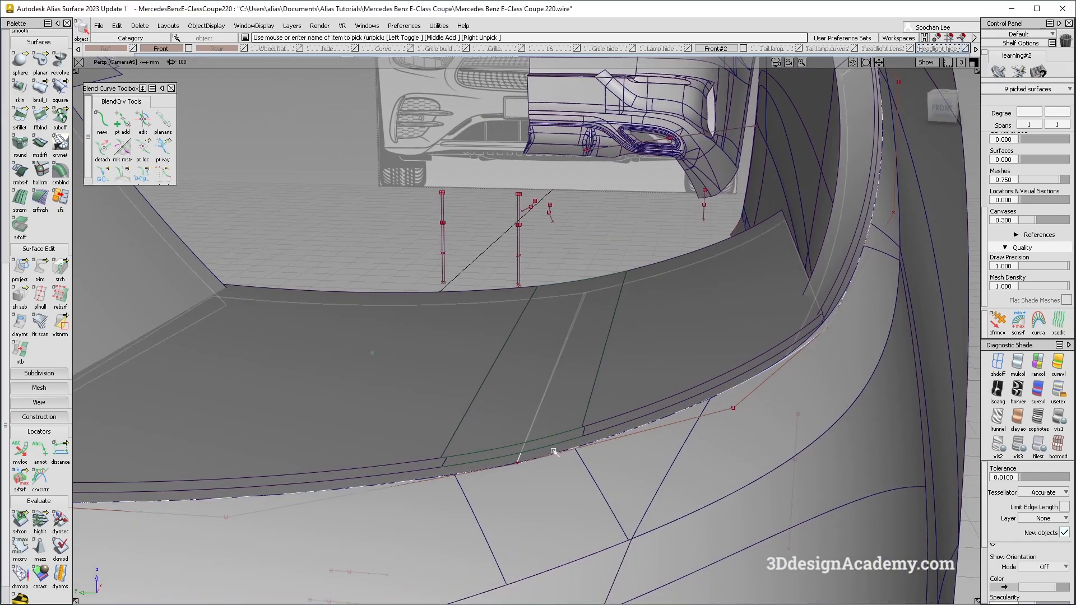
right_click_drag(554, 452, 552, 452, "alt+shift")
left_click_drag(552, 451, 550, 452, "alt+shift")
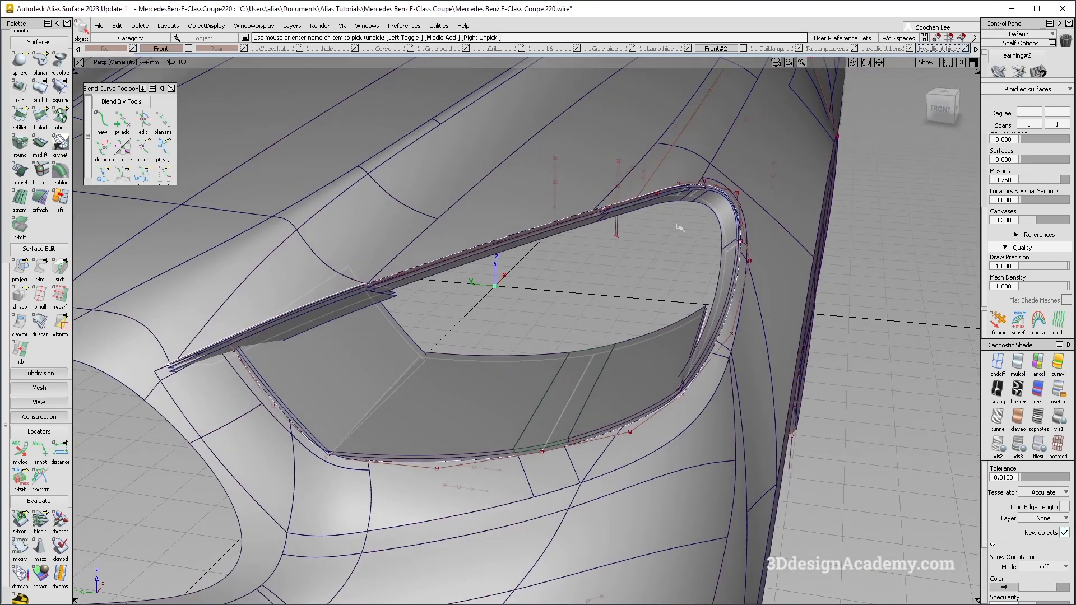
left_click_drag(520, 329, 647, 265, "alt+shift")
left_click_drag(296, 357, 352, 452, "alt+shift")
middle_click_drag(492, 448, 434, 528, "alt+shift")
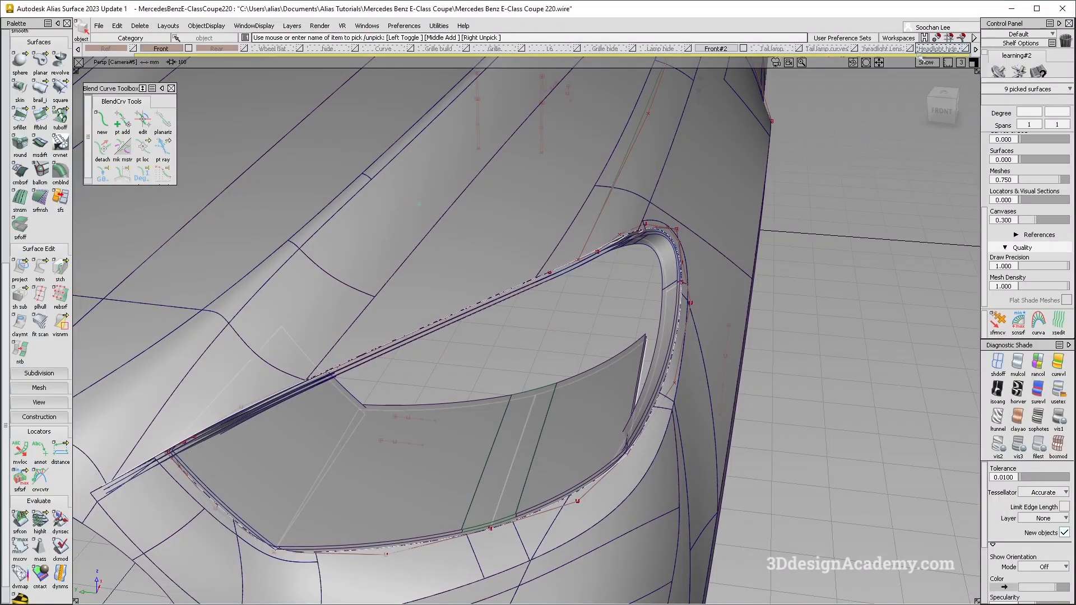
left_click(953, 50)
left_click(944, 57)
Examine the filleted lower bands from several angles and compare the fillet ends with the blend surface's edges
middle_click_drag(450, 405, 517, 343, "alt+shift")
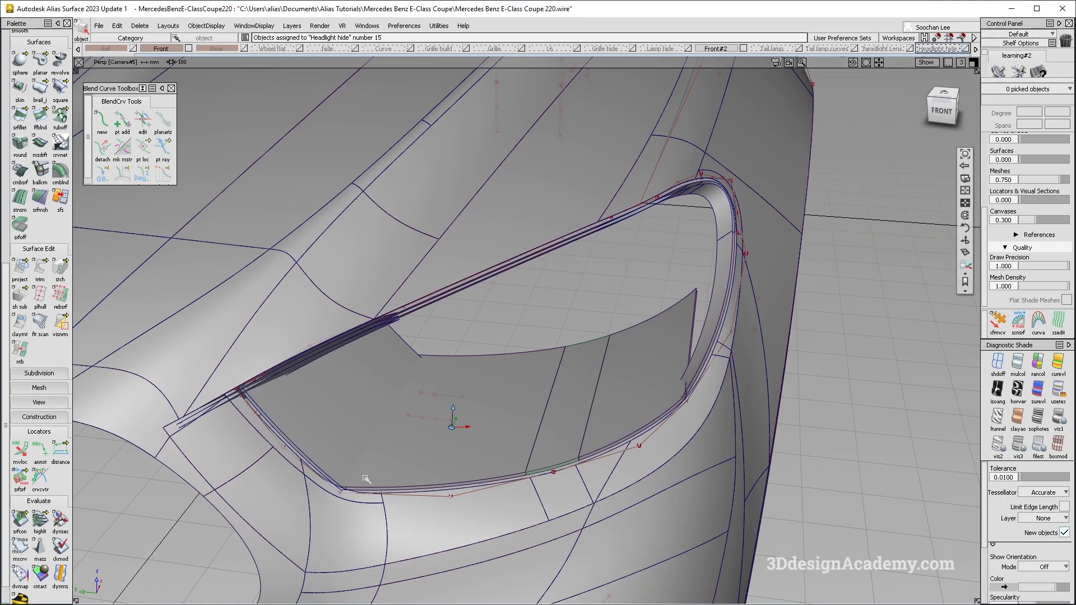
left_click_drag(366, 477, 286, 381, "alt+shift")
right_click_drag(286, 381, 366, 385, "alt+shift")
left_click_drag(365, 385, 376, 421, "alt+shift")
right_click_drag(379, 524, 443, 486, "alt+shift")
middle_click_drag(446, 483, 471, 382, "alt+shift")
left_click_drag(482, 440, 547, 378, "alt+shift")
left_click_drag(472, 374, 396, 392, "alt+shift")
left_click_drag(555, 372, 550, 397, "alt+shift")
left_click_drag(781, 377, 622, 432)
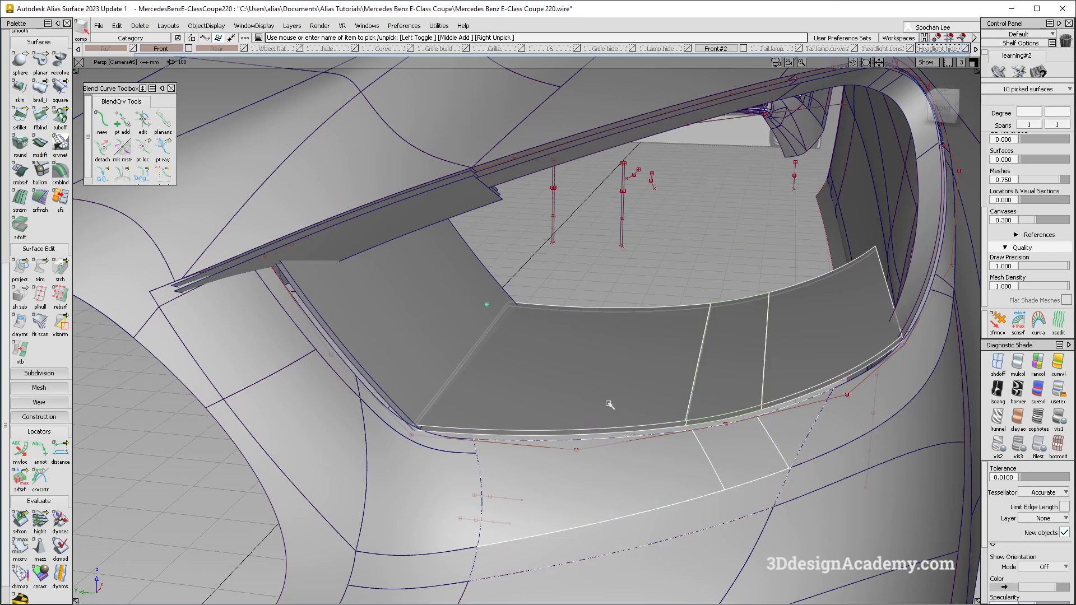
right_click_drag(676, 414, 709, 420, "alt+shift")
middle_click_drag(706, 427, 537, 426, "alt+shift")
left_click_drag(536, 497, 541, 419, "ctrl+shift")
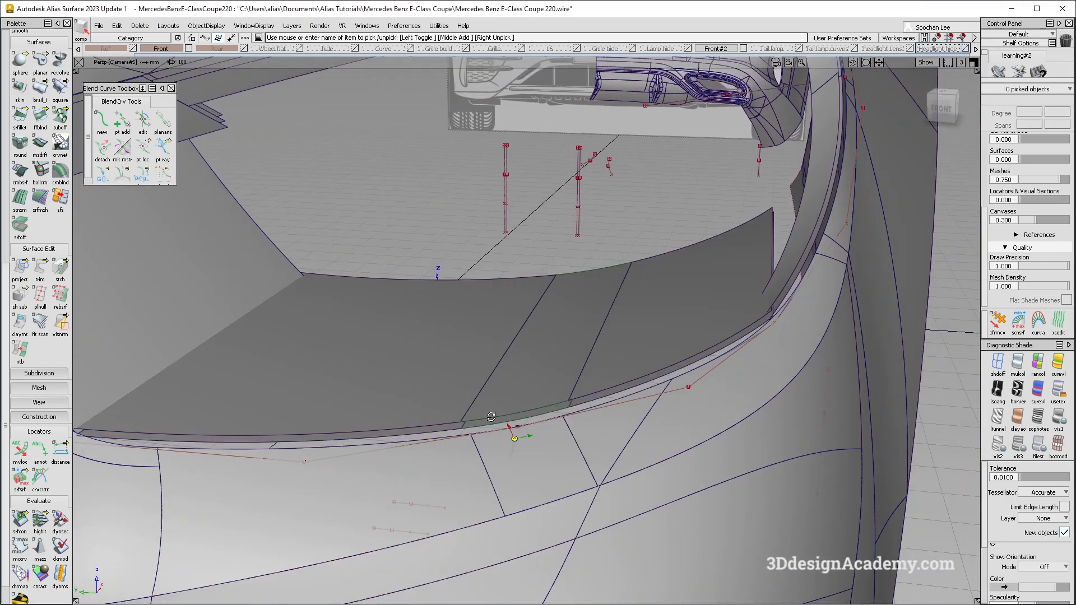
right_click_drag(494, 422, 533, 427, "alt+shift")
left_click_drag(533, 427, 274, 412, "alt+shift")
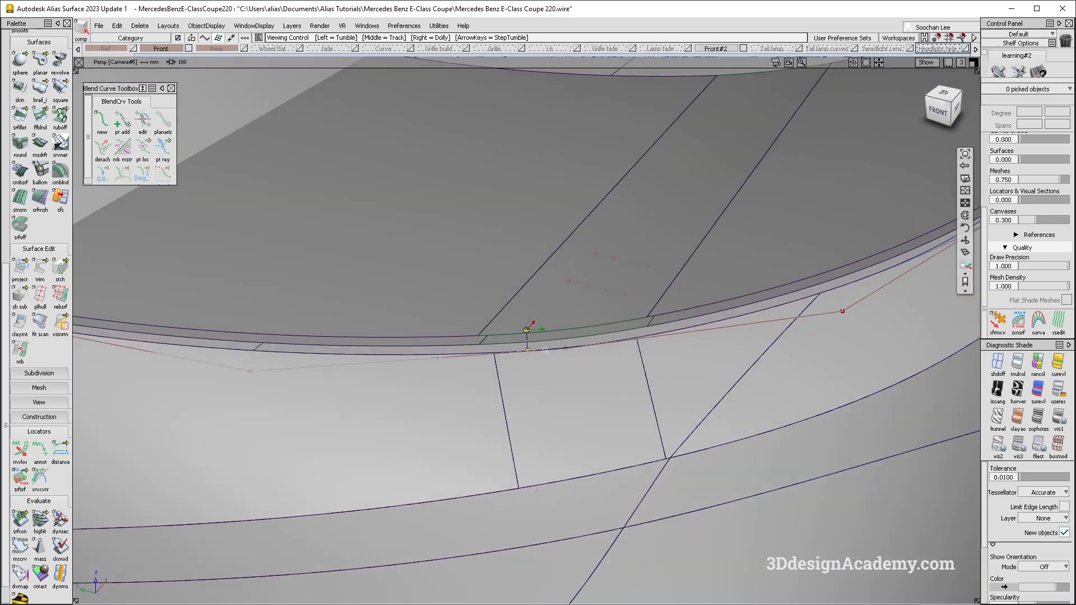
right_click_drag(628, 230, 661, 229, "alt+shift")
left_click_drag(661, 228, 491, 369, "alt+shift")
left_click_drag(643, 292, 587, 307, "alt+shift")
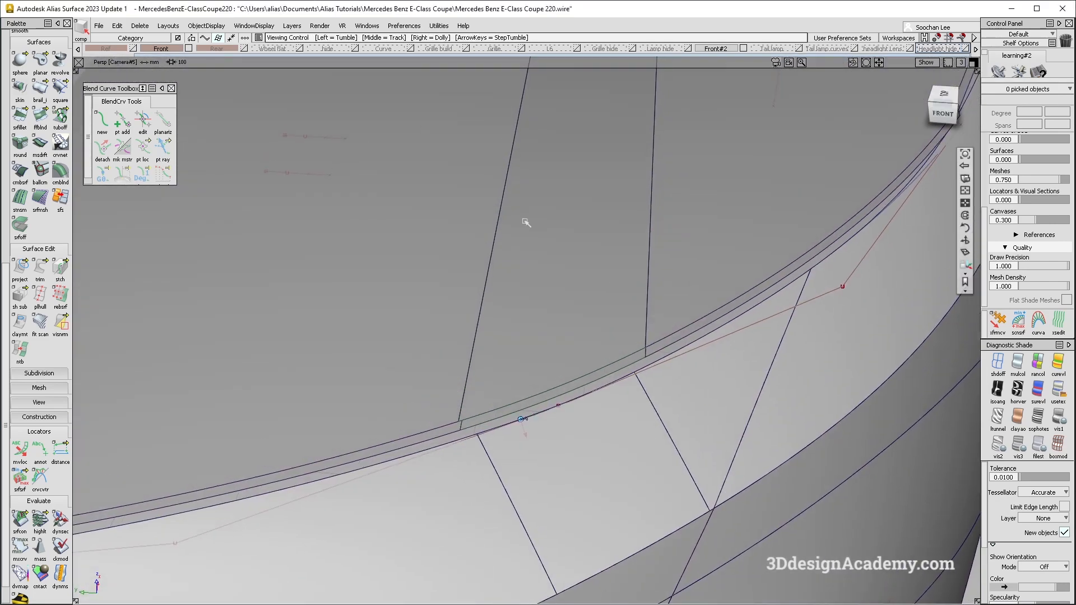
right_click_drag(598, 371, 643, 349, "alt+shift")
left_click_drag(464, 393, 434, 183, "ctrl+shift")
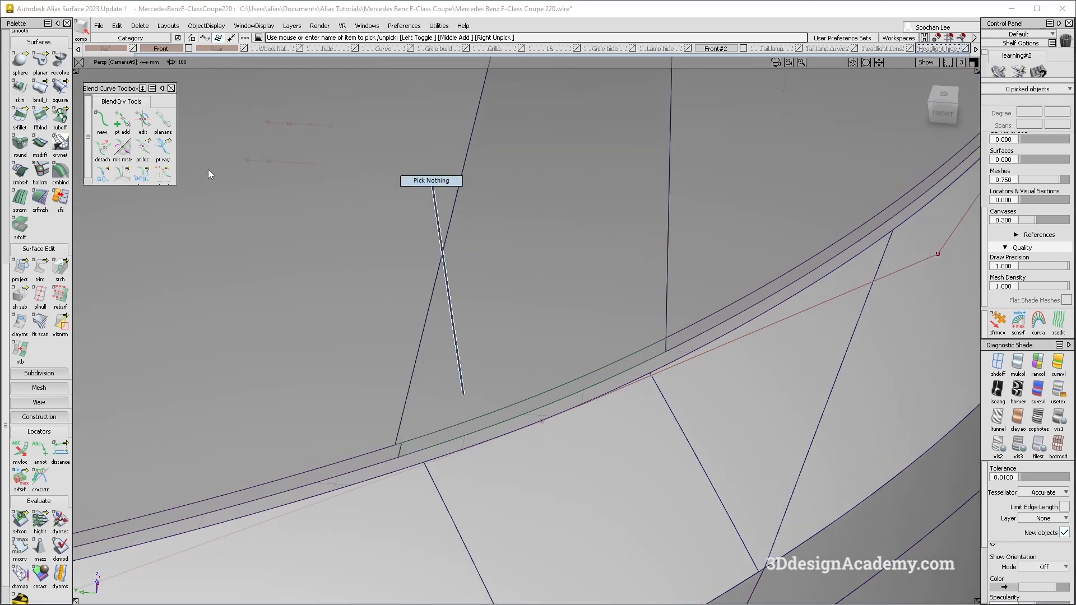
left_click(60, 457)
left_click_drag(483, 433, 509, 435, "alt+shift")
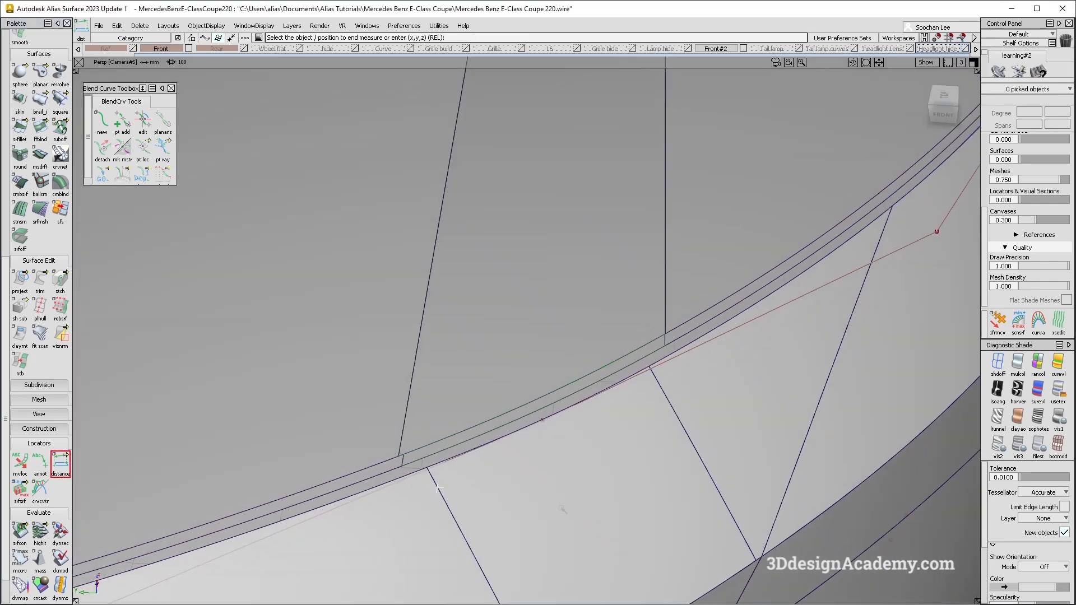
middle_click_drag(527, 514, 464, 419, "alt+shift")
left_click_drag(455, 483, 387, 276, "ctrl+shift")
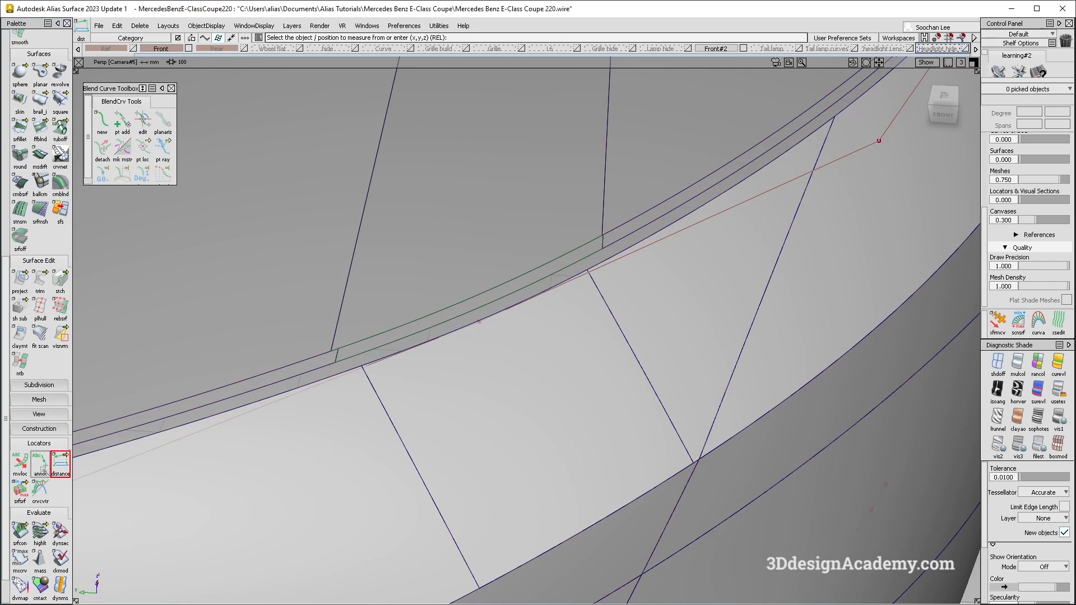
Draw a short edit-point curve upward from each upper corner of the blend surface below the lower bands
scroll(33, 280, "up", 15)
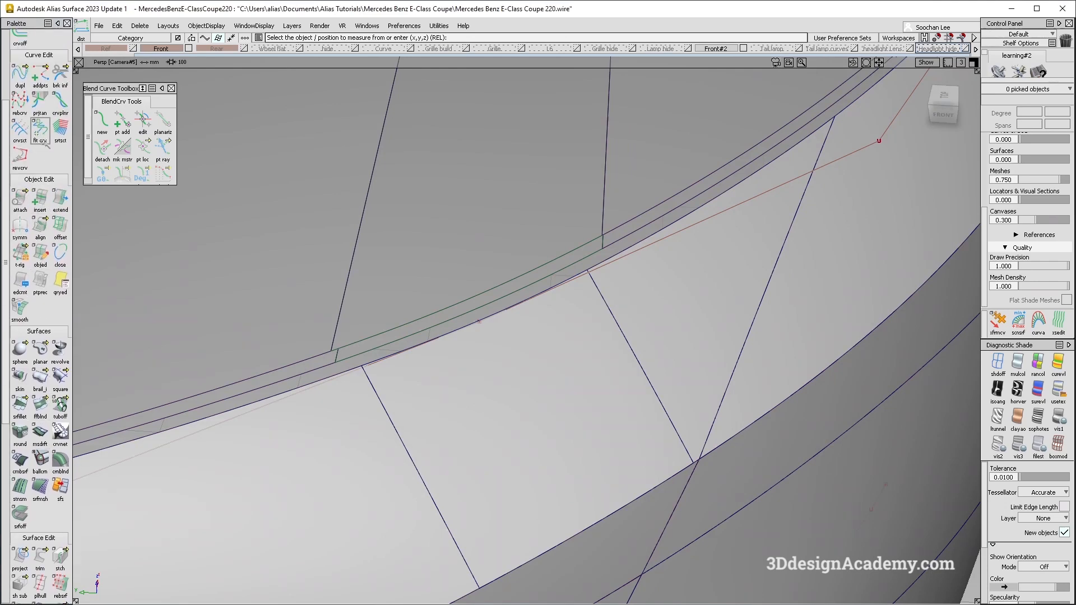
left_click(39, 100)
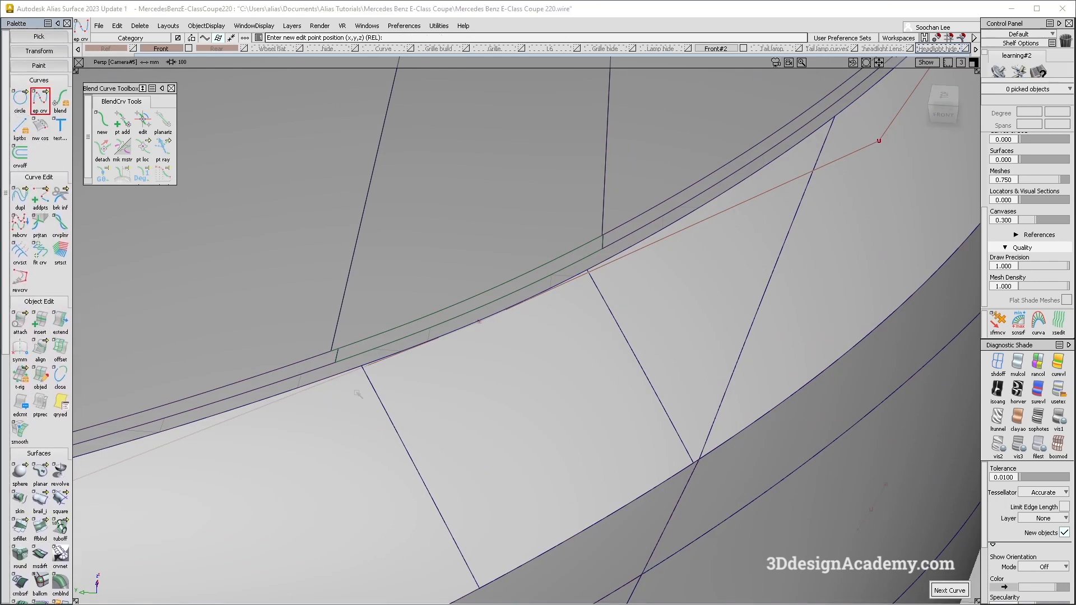
left_click(372, 385)
left_click(587, 270)
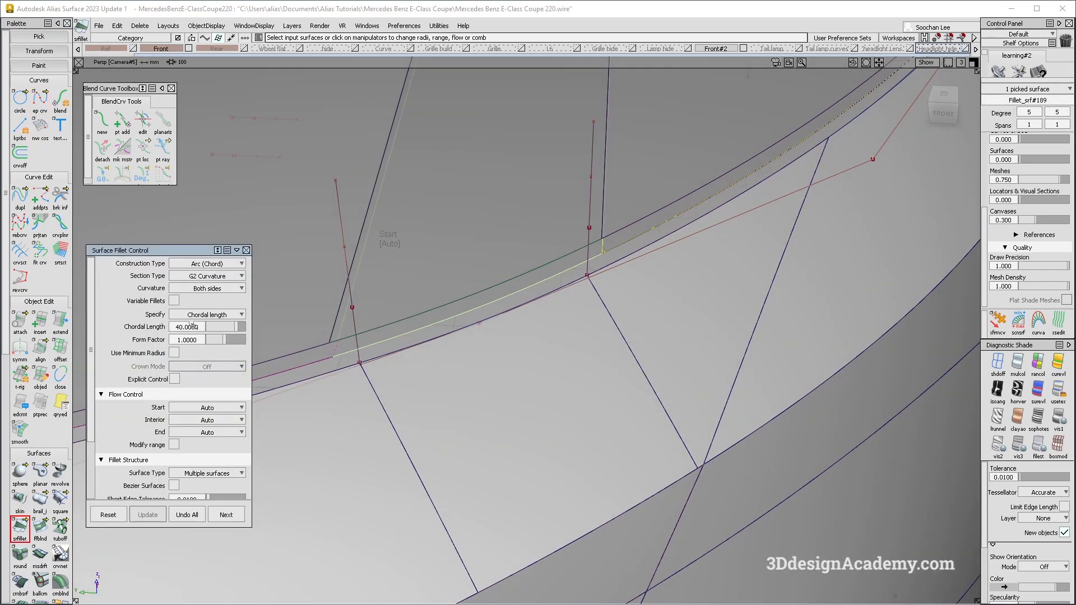
Set the middle-layer lower band fillet's chordal length to 35 and accept the fillet
key("Return")
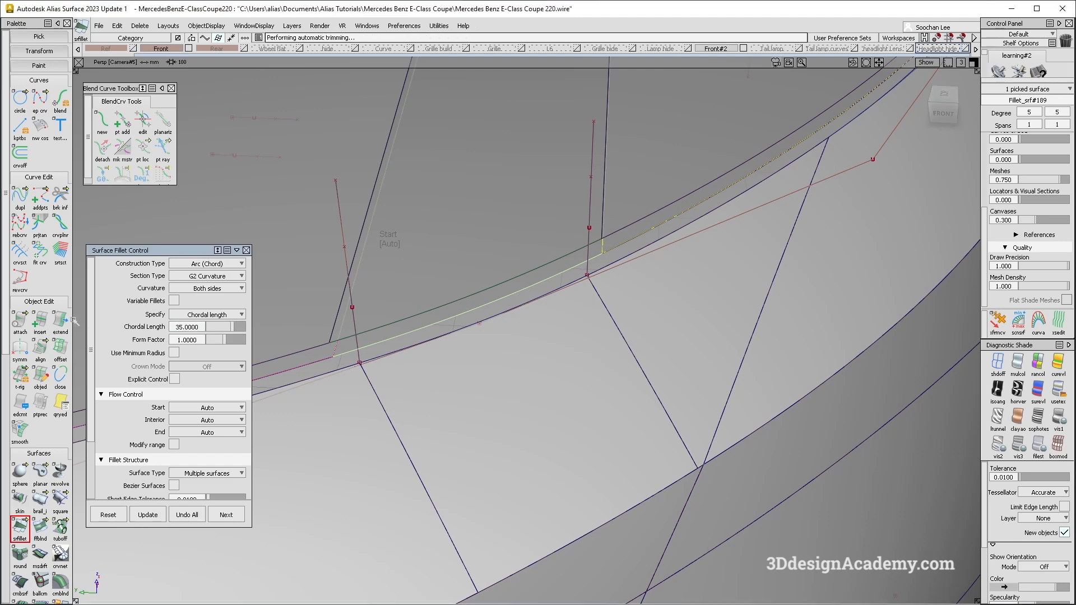
mouse_move(470, 320)
left_mouse_down("alt+shift")
mouse_move(482, 324)
mouse_move(474, 297)
mouse_move(477, 307)
left_mouse_up("alt+shift")
left_click(226, 515)
Measure the distance between the upper corners of the blend surface beneath the lower band fillets
scroll(48, 550, "down", 10)
left_click(61, 587)
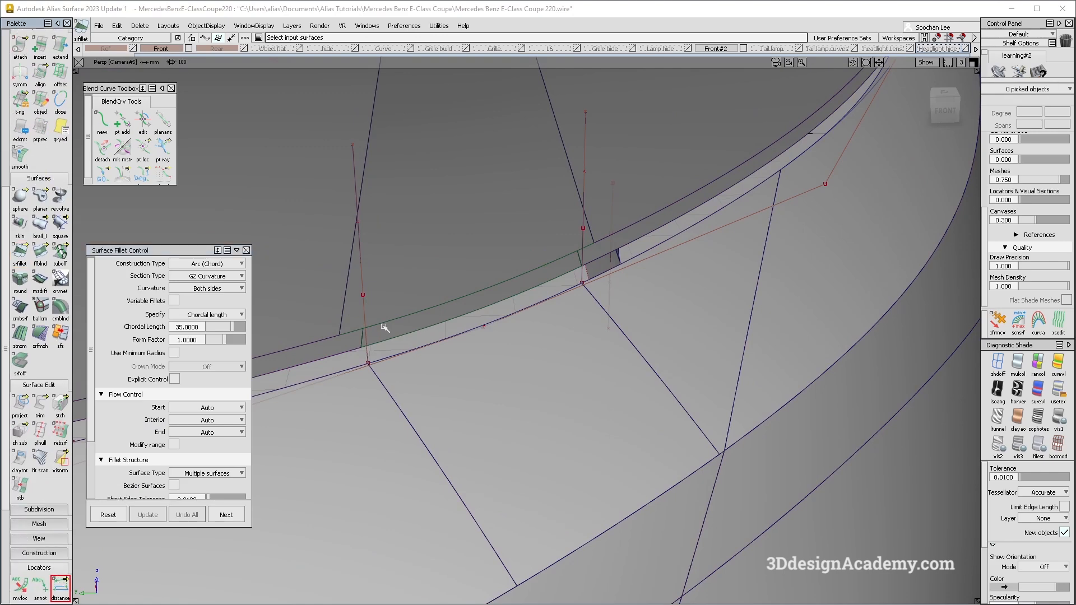
left_click(378, 344)
left_click_drag(685, 245, 528, 292, "alt+shift")
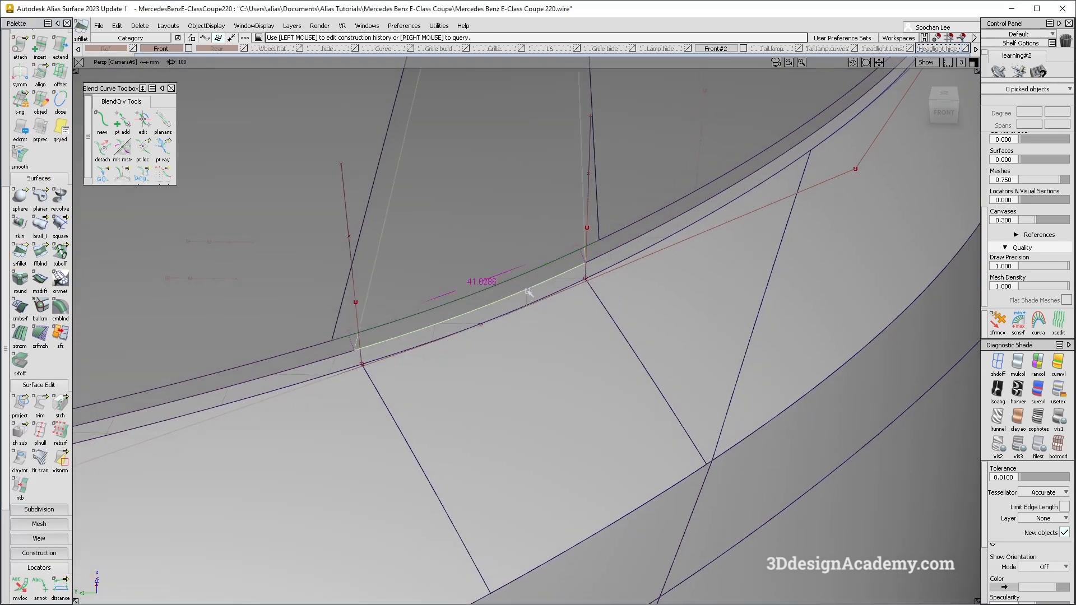
Readjust the chordal length of the middle-layer lower fillet and set the inner-layer lower fillet's chordal length to 34
left_click(527, 292)
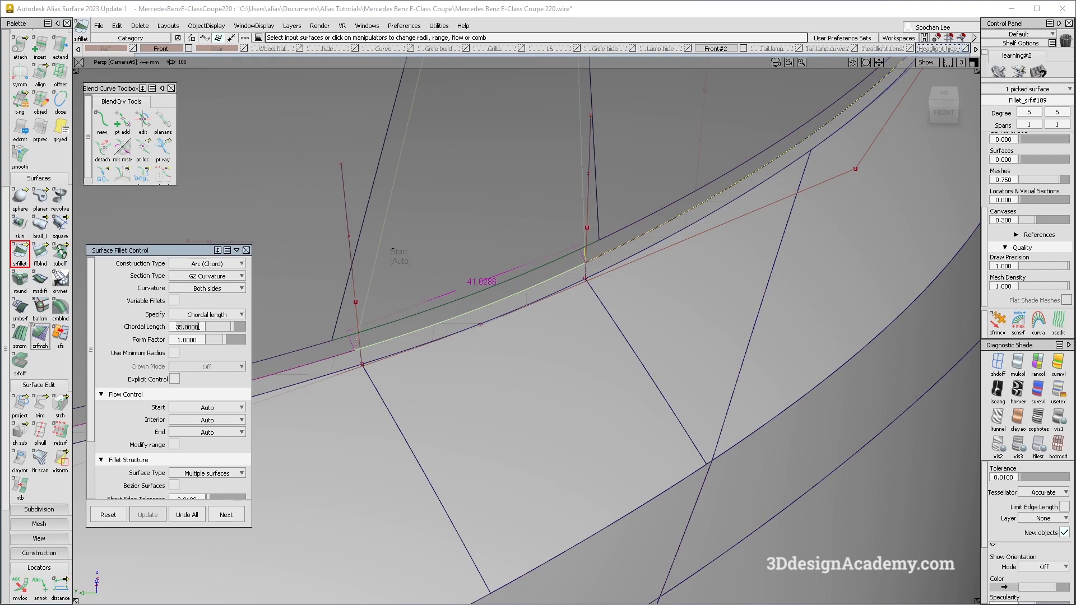
key("Return")
left_click_drag(392, 333, 483, 358, "alt+shift")
key("ctrl+z")
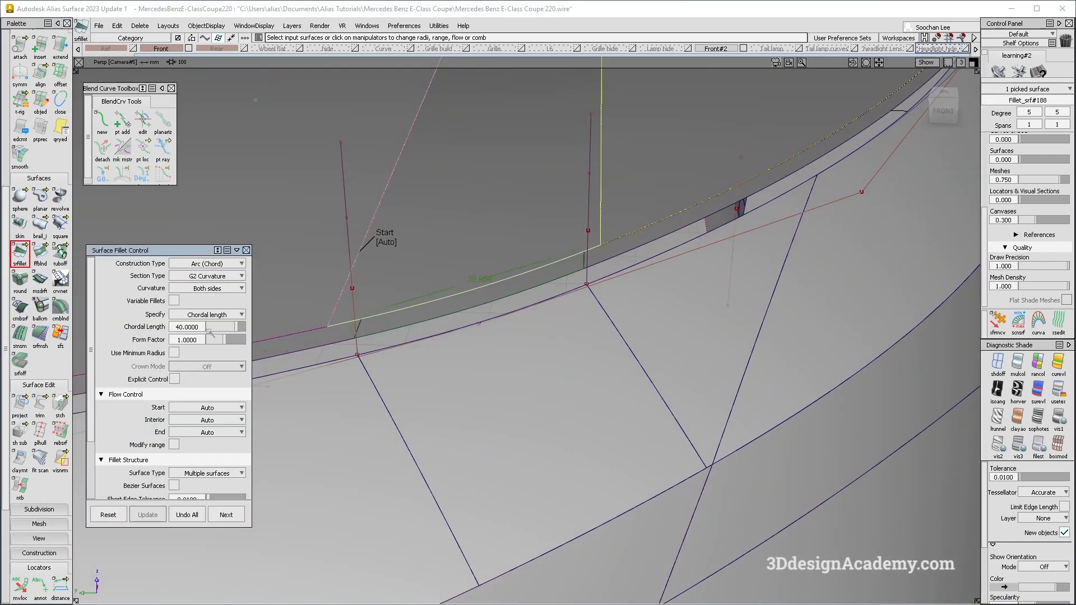
key("Return")
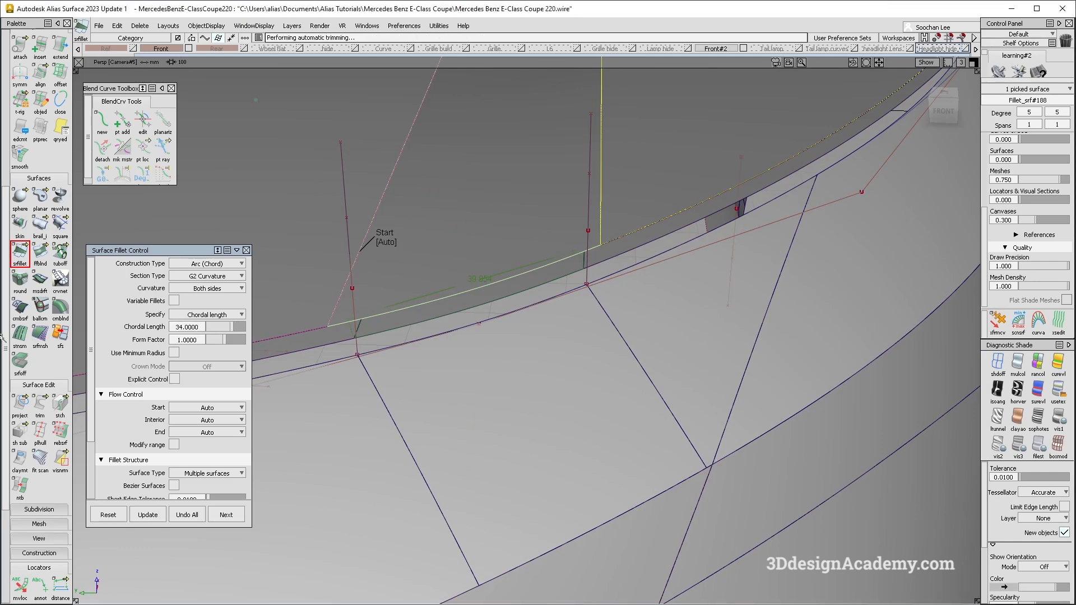
left_click_drag(500, 340, 474, 333, "alt+shift")
Delete the two short edit-point curves standing on the upper corners of the blend surface
left_click_drag(259, 186, 357, 256, "ctrl+shift")
left_click(348, 256)
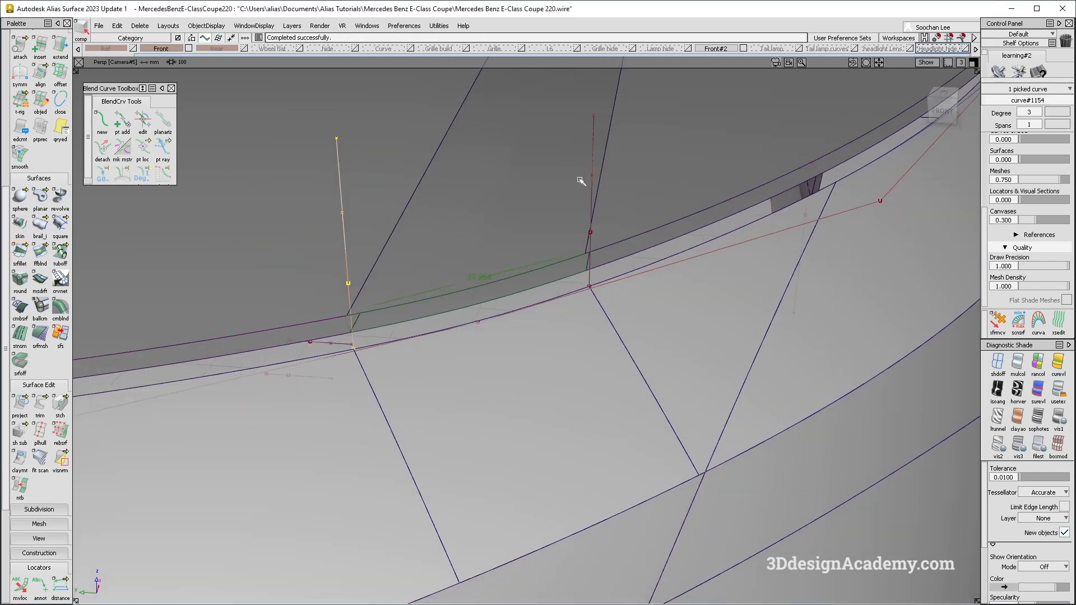
key("Delete")
key("Return")
Examine the headlight frame's lower bands and their sharp lower corner against the adjacent blend surface from several angles
left_click_drag(536, 283, 621, 268, "alt+shift")
middle_click_drag(637, 264, 504, 357, "alt+shift")
left_click_drag(653, 314, 659, 332, "alt+shift")
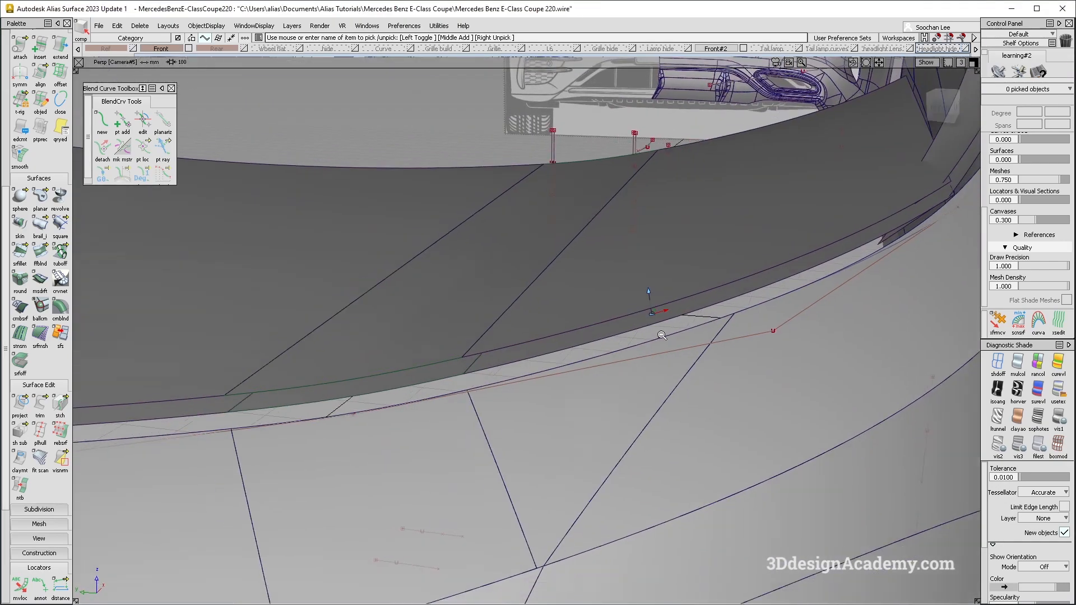
right_click_drag(659, 331, 623, 272, "alt+shift")
left_click_drag(623, 272, 583, 345, "alt+shift")
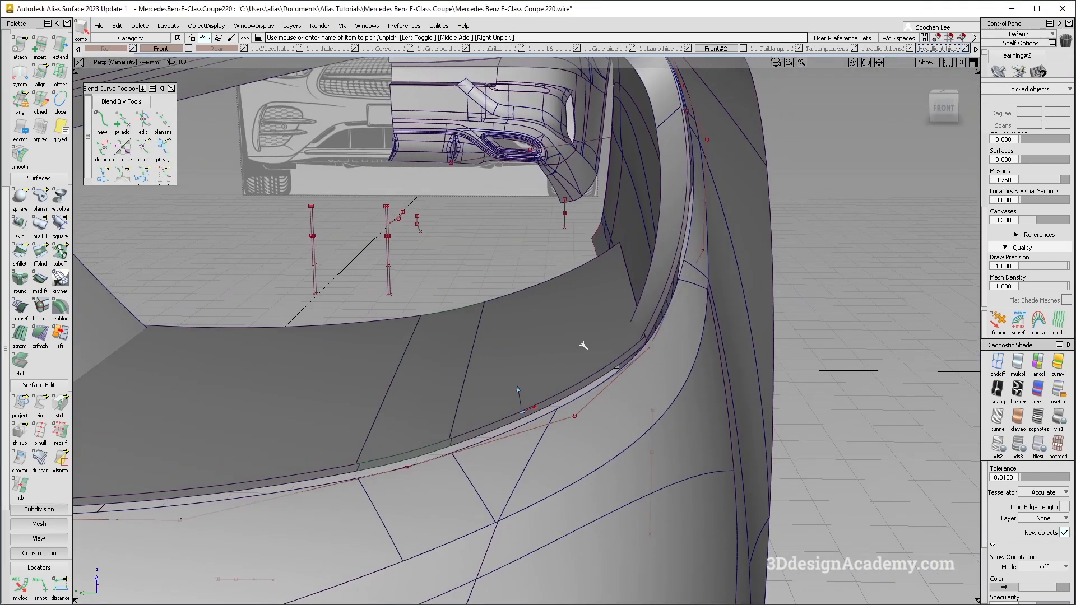
left_click_drag(638, 323, 665, 339, "alt+shift")
right_click_drag(666, 338, 571, 303, "alt+shift")
left_click_drag(571, 303, 559, 307, "alt+shift")
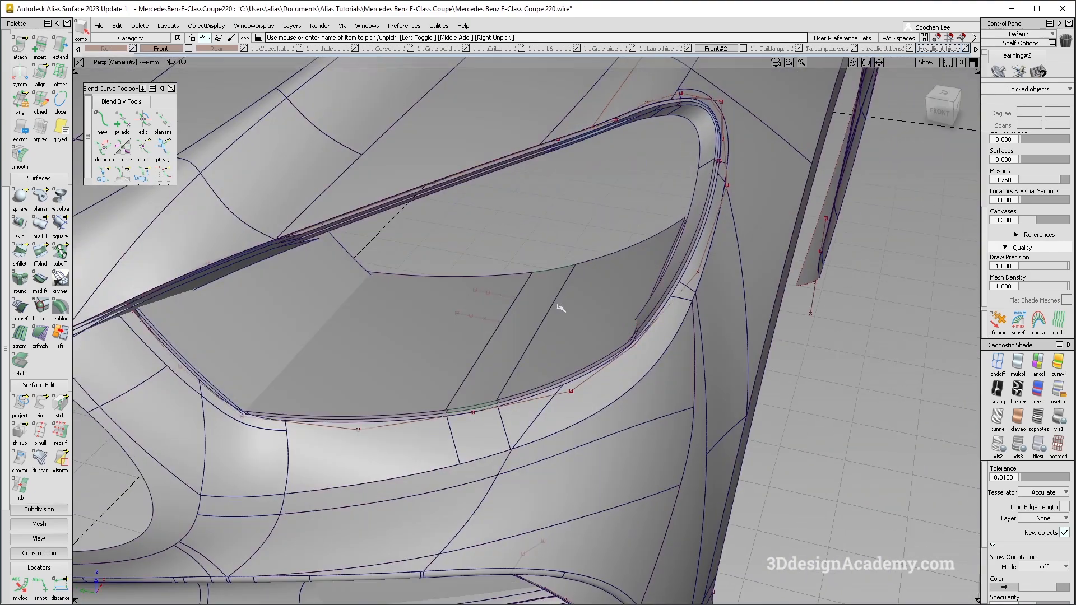
right_click_drag(252, 401, 301, 385, "alt+shift")
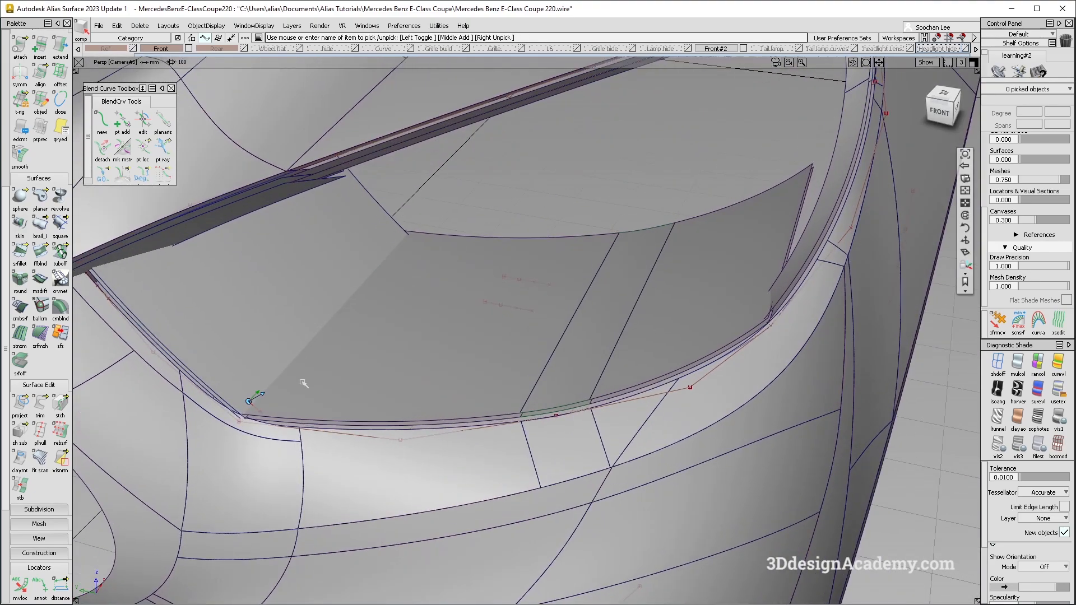
middle_click_drag(252, 397, 473, 377, "alt+shift")
right_click_drag(429, 370, 442, 371, "alt+shift")
left_click_drag(442, 372, 509, 336, "alt+shift")
right_click_drag(799, 167, 552, 252, "alt+shift")
left_click_drag(552, 252, 671, 308, "alt+shift")
right_click_drag(671, 308, 747, 291, "alt+shift")
middle_click_drag(747, 291, 586, 311, "alt+shift")
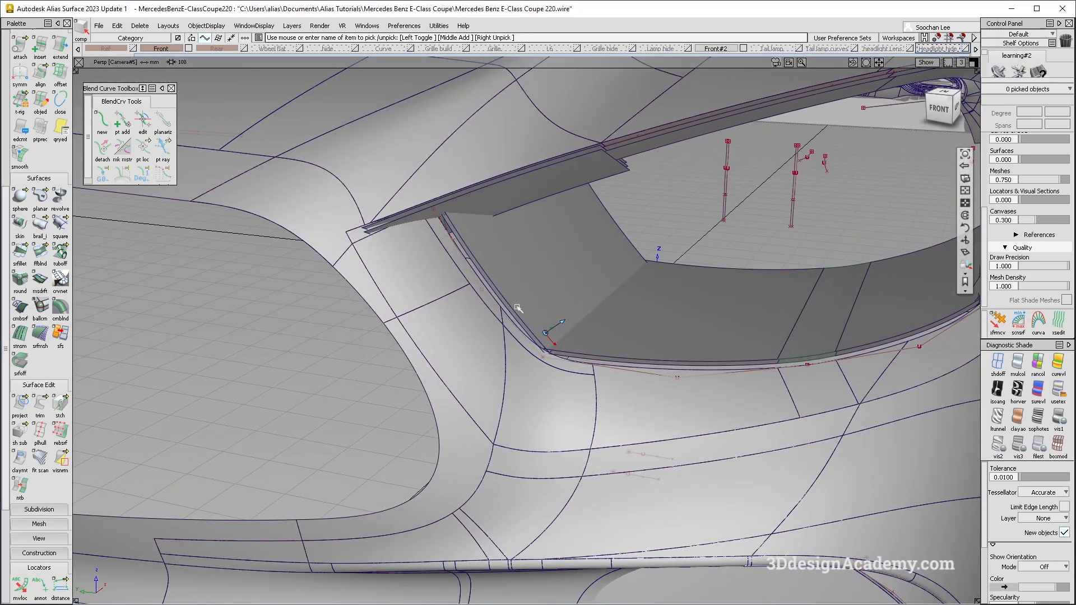
right_click_drag(587, 337, 634, 314, "alt+shift")
left_click_drag(633, 314, 580, 322, "alt+shift")
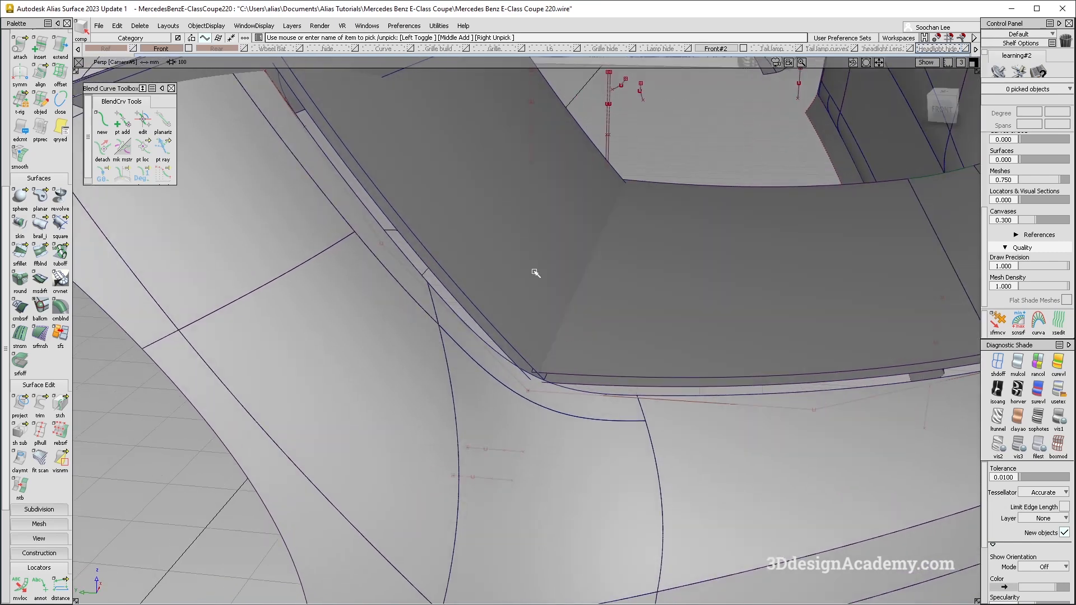
Measure the distance between the two upper corners of the curved blend surface at the frame's lower corner
scroll(62, 538, "down", 3)
left_click(61, 529)
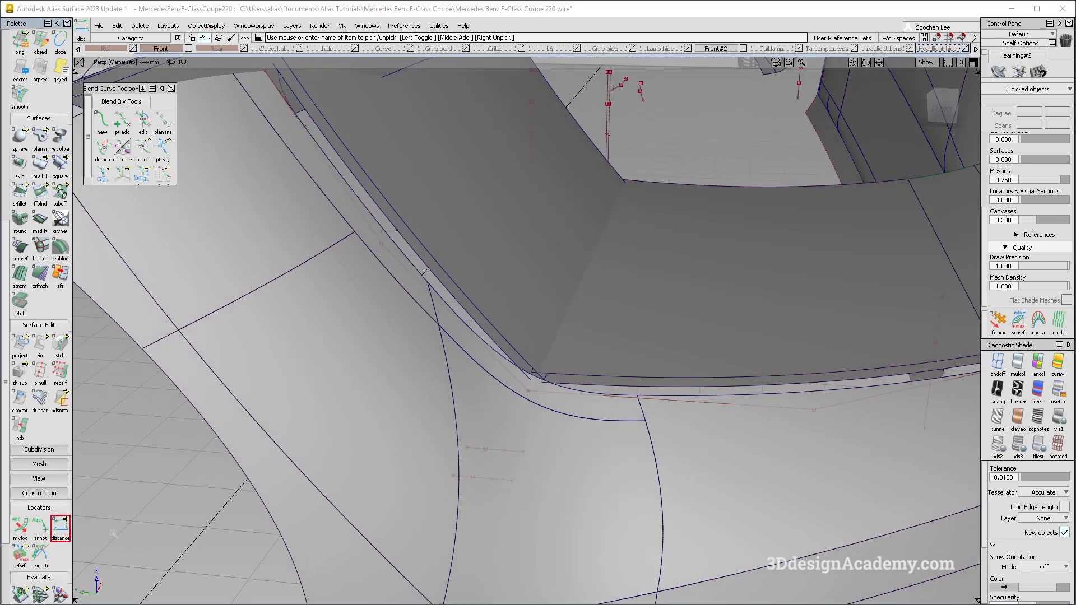
left_click(442, 297)
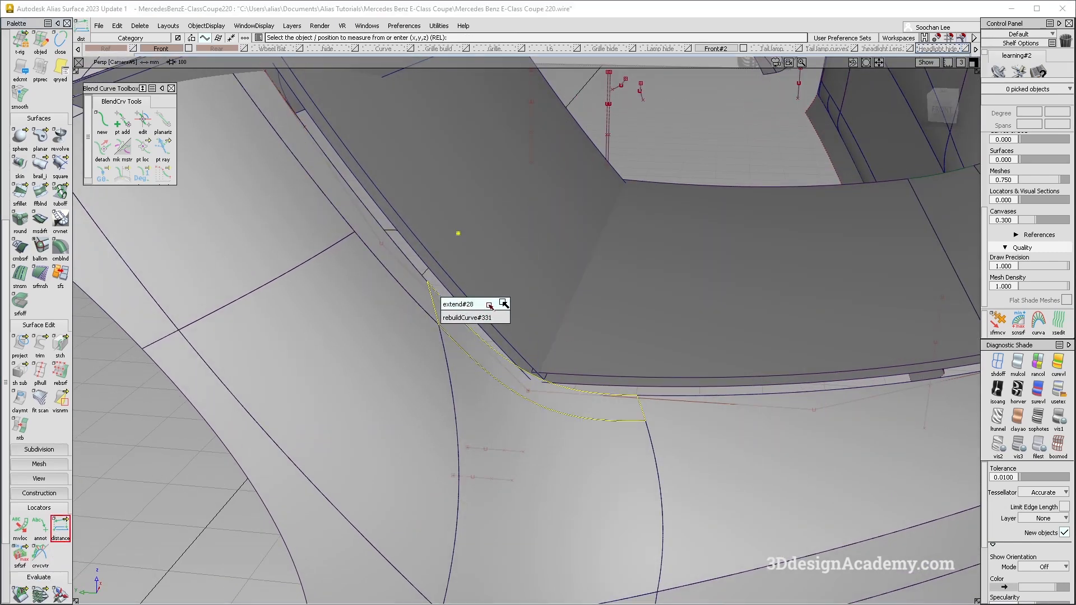
left_click(500, 304)
left_click(638, 396)
left_click_drag(572, 334, 567, 354, "alt+shift")
left_click_drag(526, 439, 510, 231, "ctrl+shift")
left_click_drag(608, 366, 432, 384, "alt+shift")
left_click_drag(497, 386, 337, 325, "alt+shift")
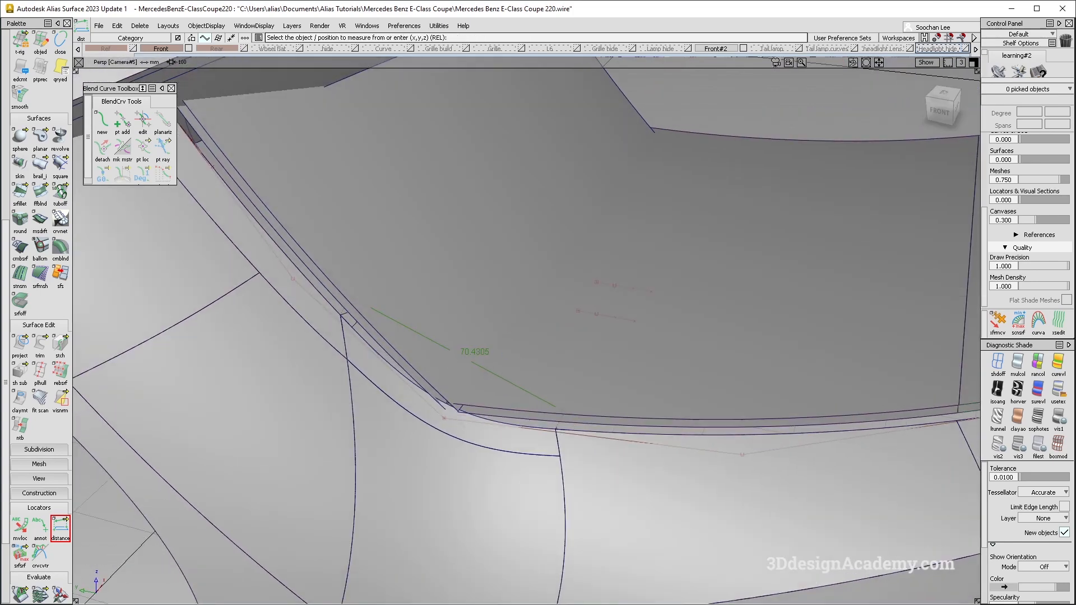
Try to fillet the two inner bands at the frame's sharp lower corner with G2 curvature and a 65 chordal length
left_click(20, 194)
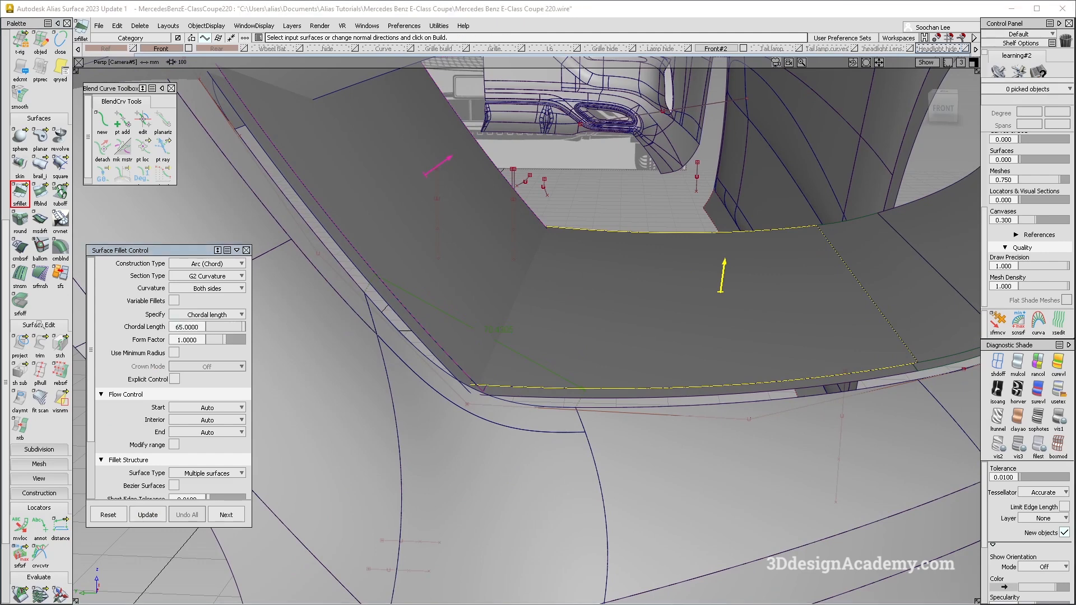
left_click_drag(561, 333, 562, 323, "alt+shift")
mouse_move(907, 364)
left_mouse_down("alt+shift")
mouse_move(553, 401)
mouse_move(564, 402)
left_mouse_up("alt+shift")
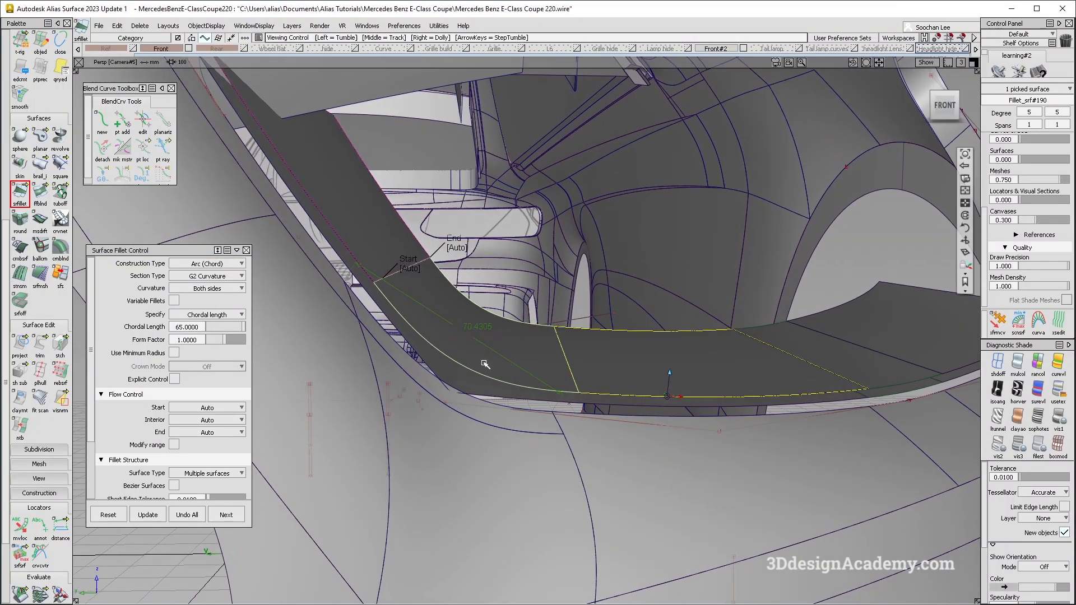
left_click_drag(482, 365, 576, 496, "alt+shift")
mouse_move(577, 497)
left_mouse_down("ctrl+shift")
mouse_move(480, 350)
mouse_move(600, 298)
left_mouse_up("ctrl+shift")
left_click(452, 363)
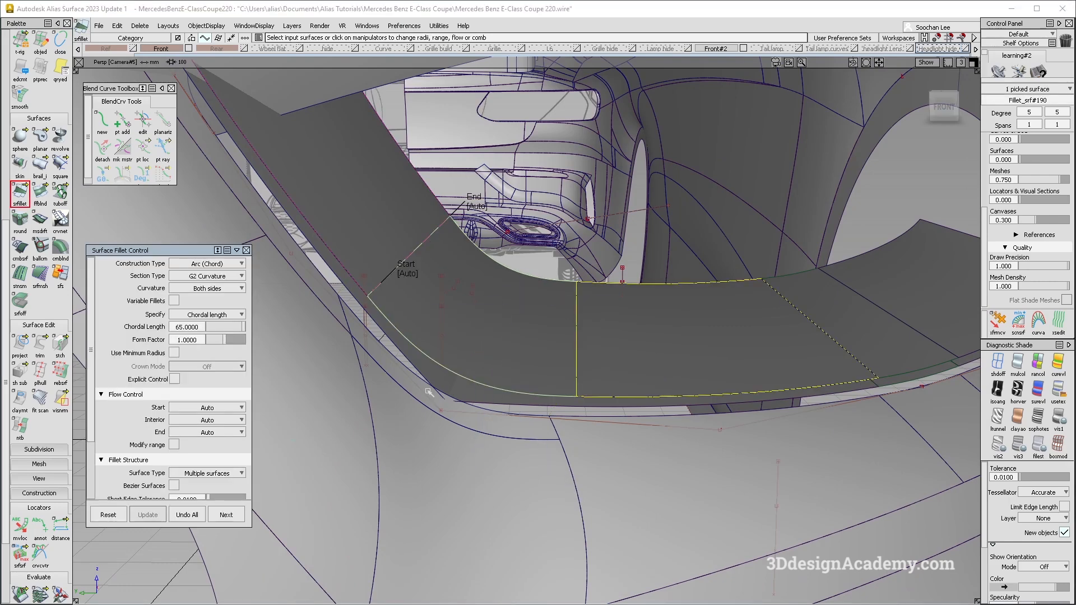
left_click(212, 508)
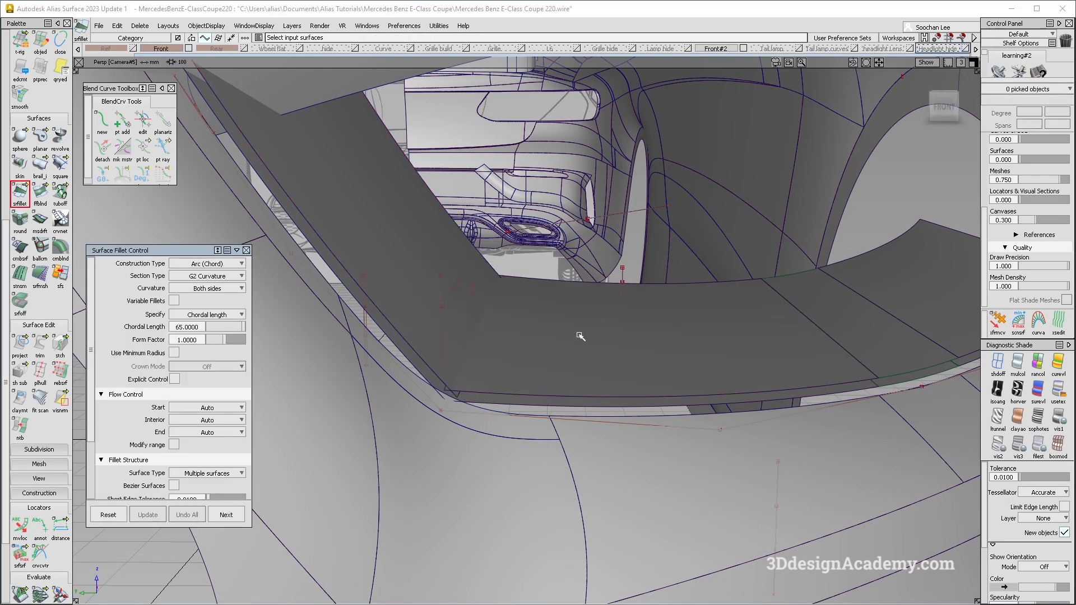
In the front view, isolate the band surfaces meeting at the lower corner together with the curved blend surface below them
left_click(943, 107)
right_click_drag(514, 370, 483, 465, "alt+shift")
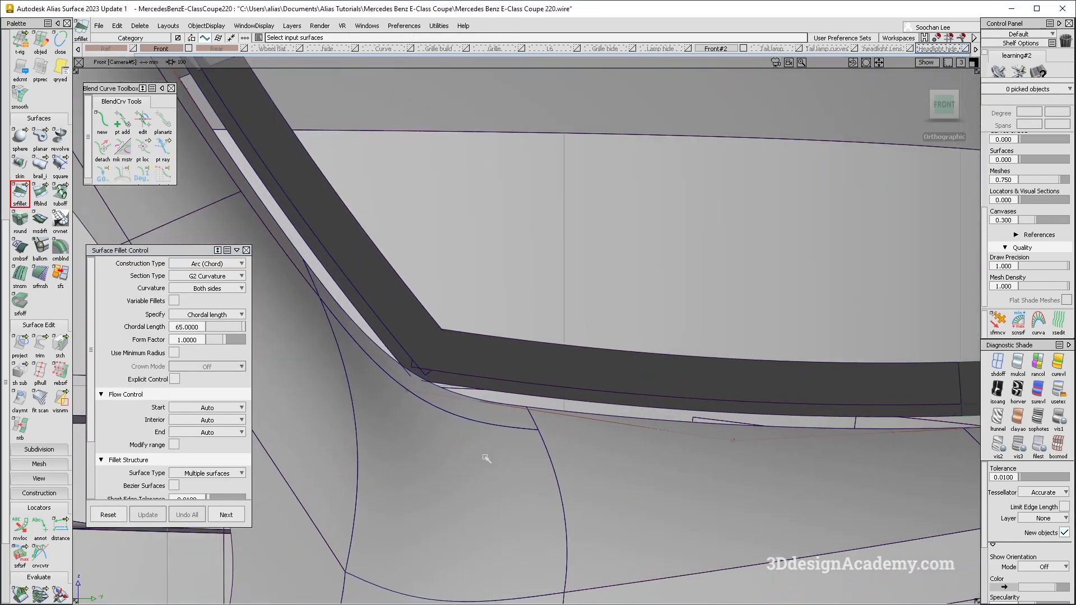
middle_click_drag(465, 362, 469, 407, "alt+shift")
left_click_drag(422, 420, 391, 388, "ctrl+shift")
left_click(390, 388)
left_click(391, 387)
left_click(506, 428)
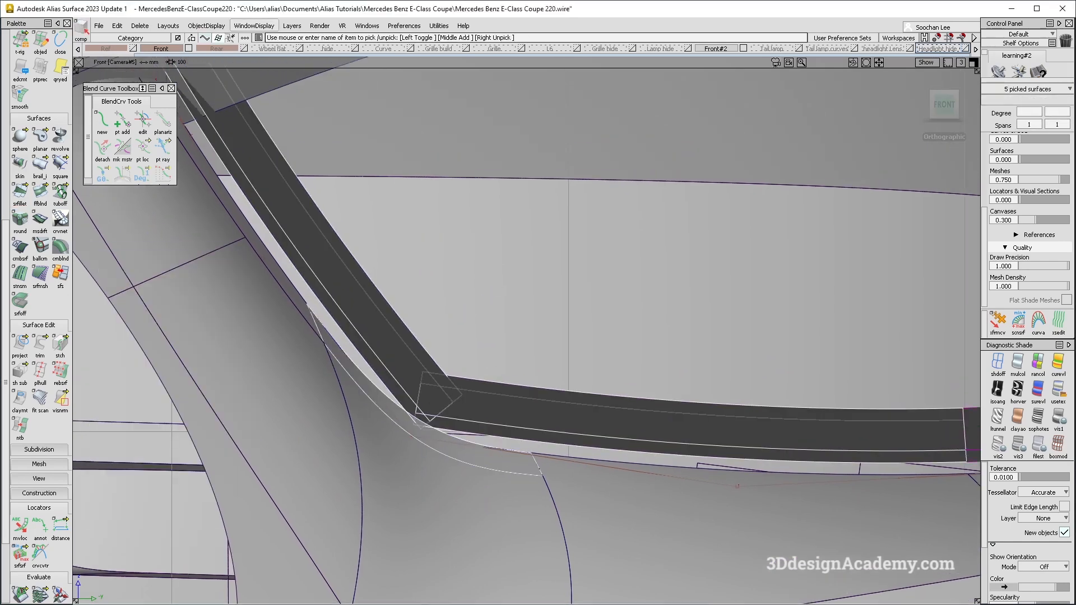
left_click(207, 25)
left_click(216, 93)
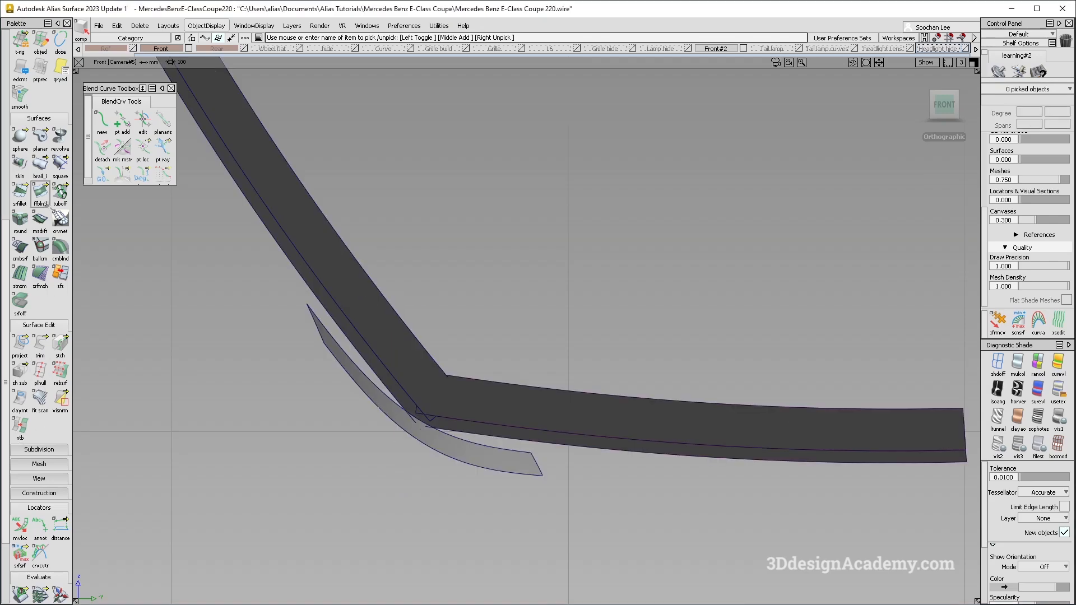
Build a draft surface from the upper edge of the isolated corner blend surface, running through the bands' corner
left_click(40, 221)
left_click(377, 385)
left_click_drag(392, 370, 343, 378, "alt+shift")
left_click_drag(523, 319, 643, 269, "alt+shift")
left_click_drag(516, 295, 333, 344, "alt+shift")
left_click(332, 344)
Examine how the draft surface passes the corner of the isolated bands from several angles
right_click_drag(366, 330, 493, 415, "ctrl+shift")
left_click_drag(493, 415, 621, 334, "alt+shift")
middle_click_drag(668, 267, 469, 361, "alt+shift")
right_click_drag(612, 248, 521, 330, "alt+shift")
left_click_drag(521, 331, 665, 277, "alt+shift")
right_click_drag(665, 278, 673, 213, "alt+shift")
left_click_drag(672, 213, 594, 249, "alt+shift")
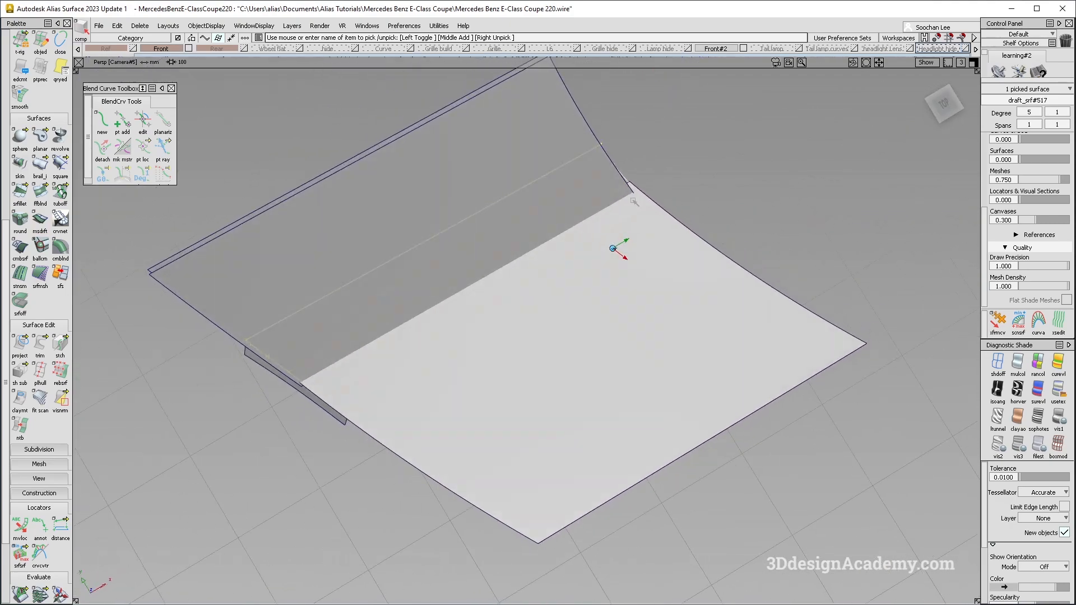
left_click_drag(419, 352, 593, 189, "alt+shift")
right_click_drag(507, 325, 566, 279, "alt+shift")
left_click_drag(567, 278, 515, 311, "alt+shift")
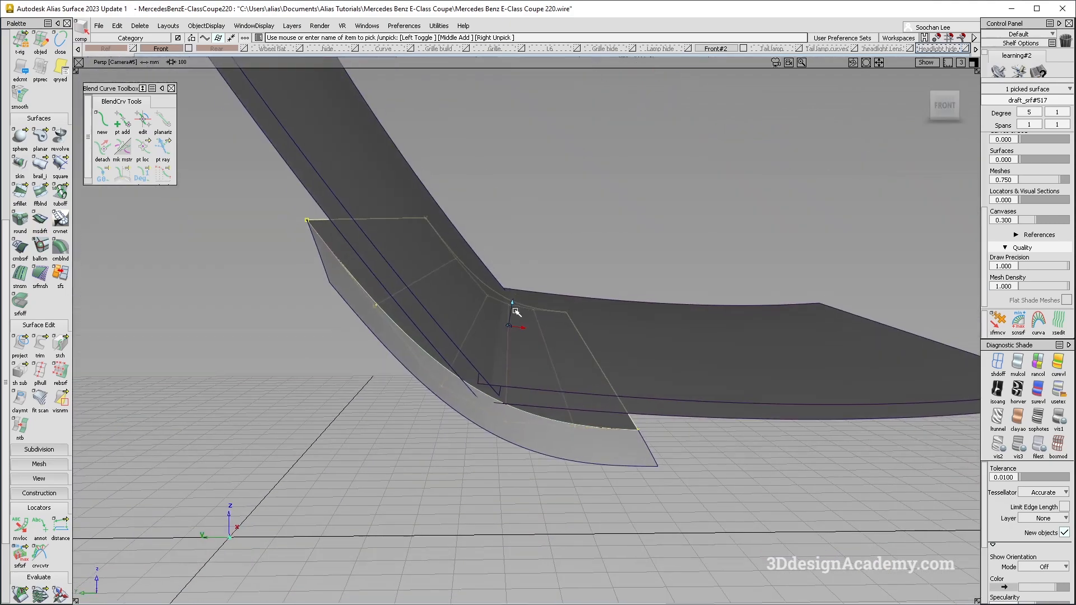
right_click_drag(515, 312, 483, 331, "alt+shift")
left_click_drag(483, 331, 483, 357, "alt+shift")
right_click_drag(446, 367, 476, 348, "alt+shift")
left_click_drag(475, 348, 470, 373, "alt+shift")
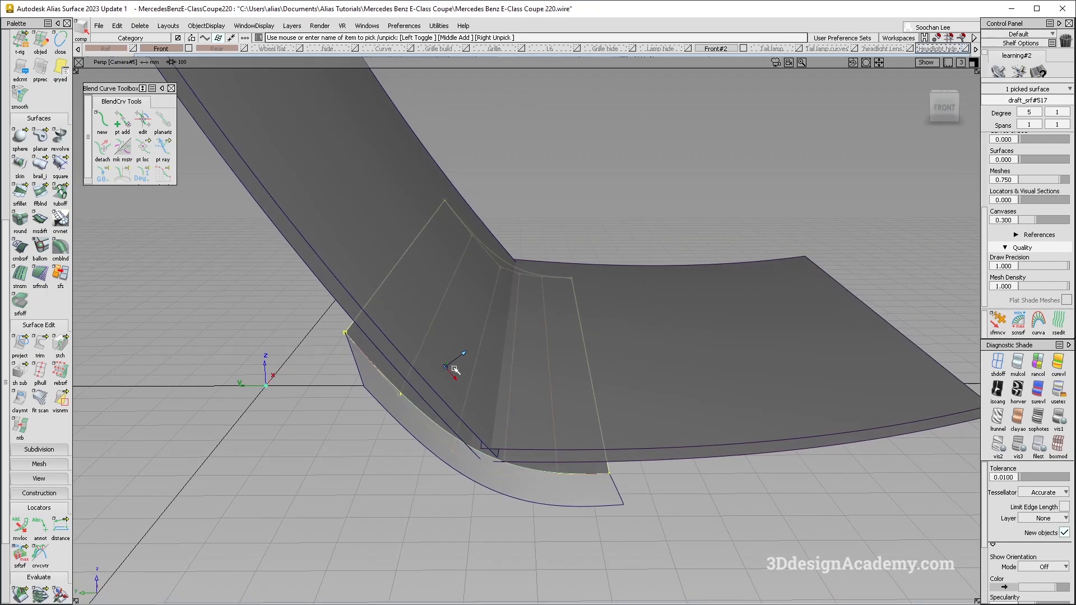
left_click_drag(546, 269, 524, 271, "alt+shift")
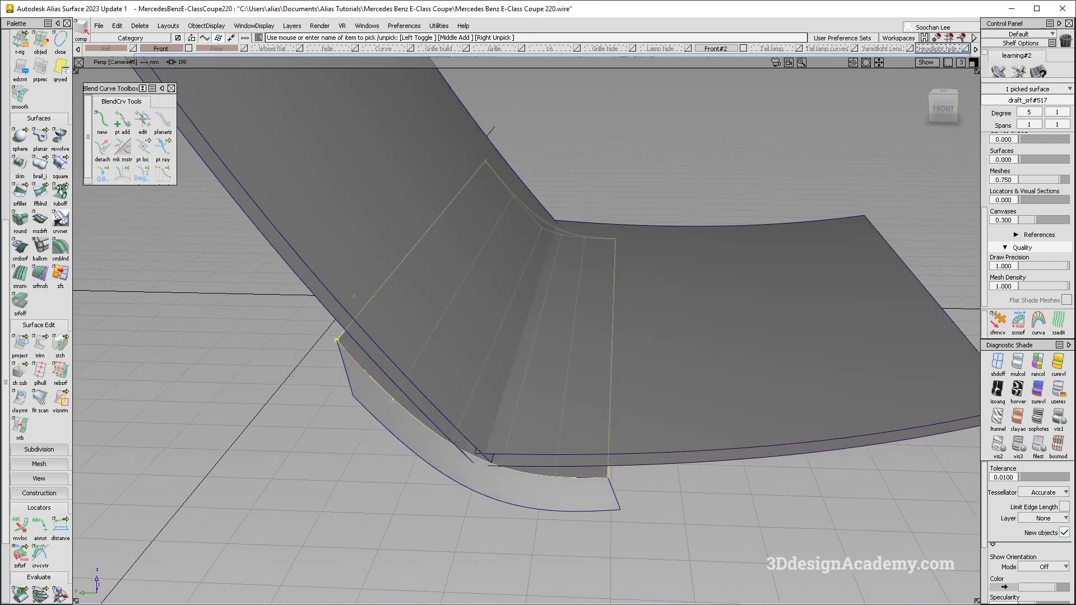
Offset the draft surface inward toward the bands by a distance of 6
scroll(55, 193, "up", 1)
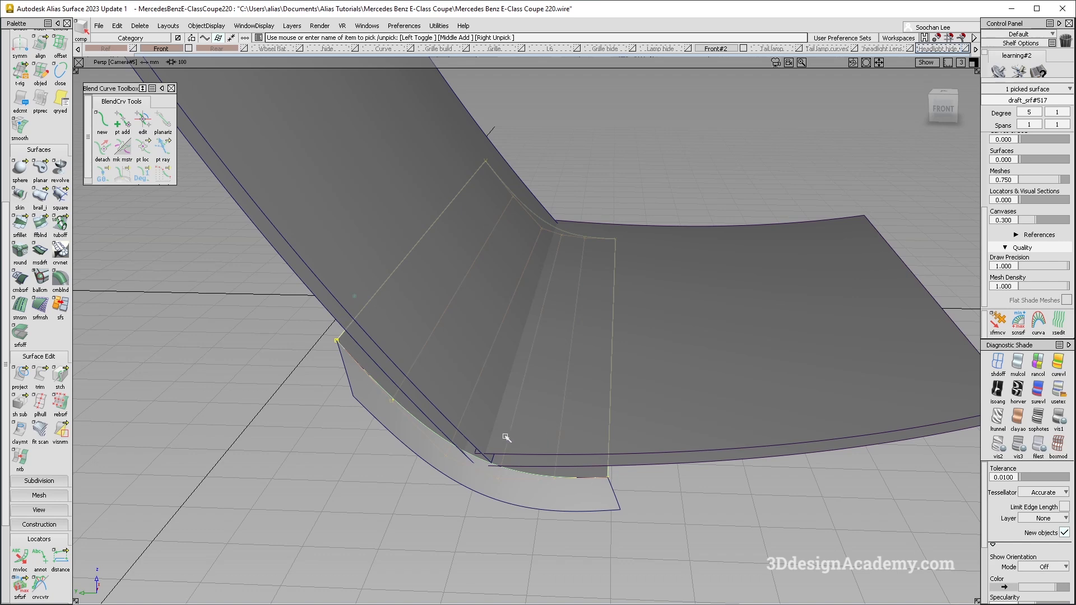
scroll(47, 158, "up", 2)
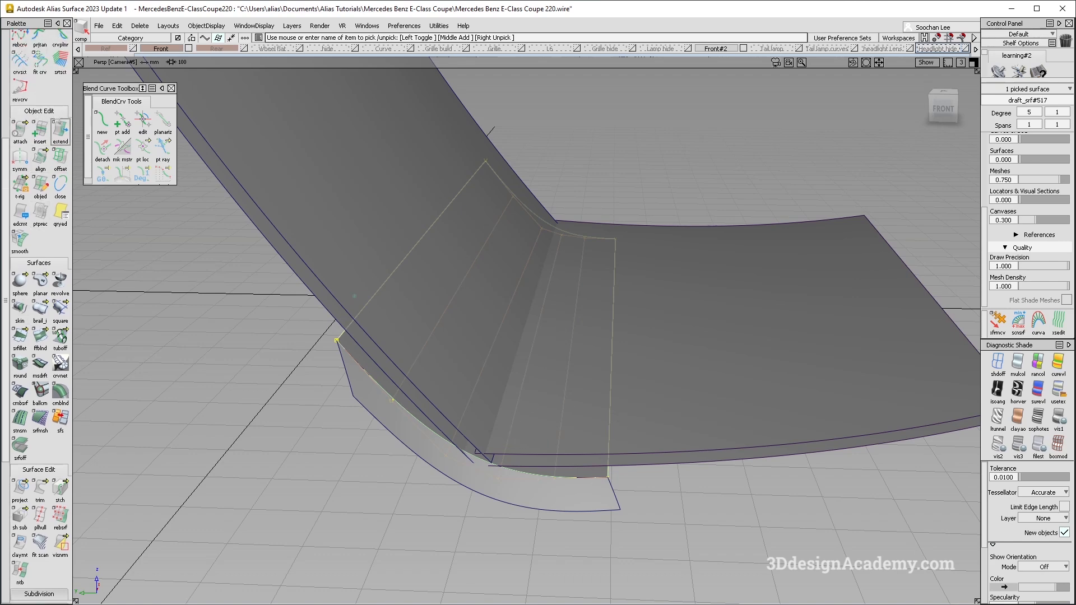
scroll(39, 314, "up", 1)
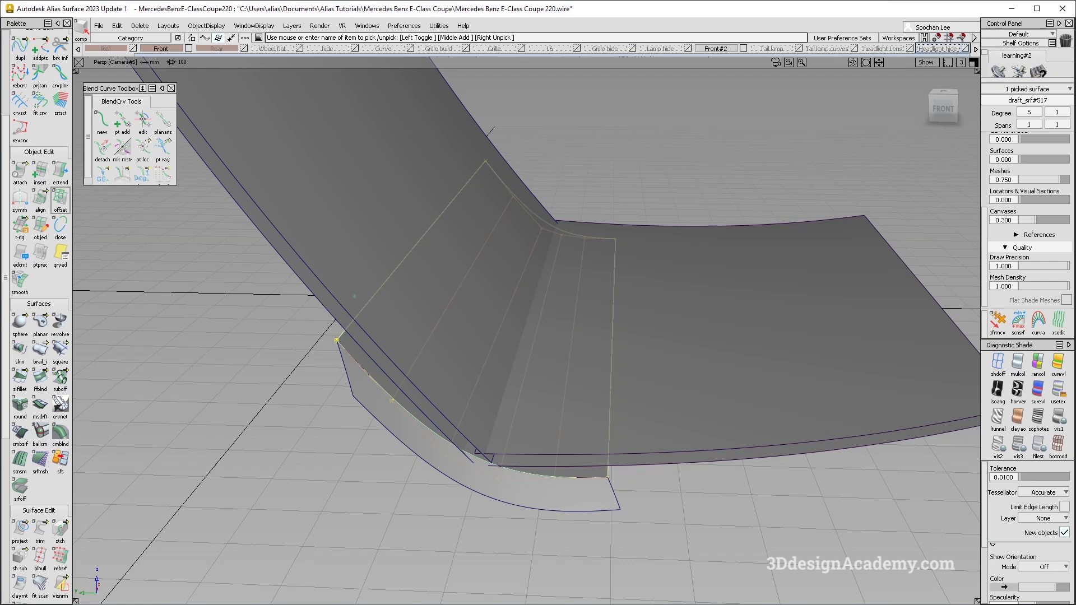
left_click(60, 198)
key("space")
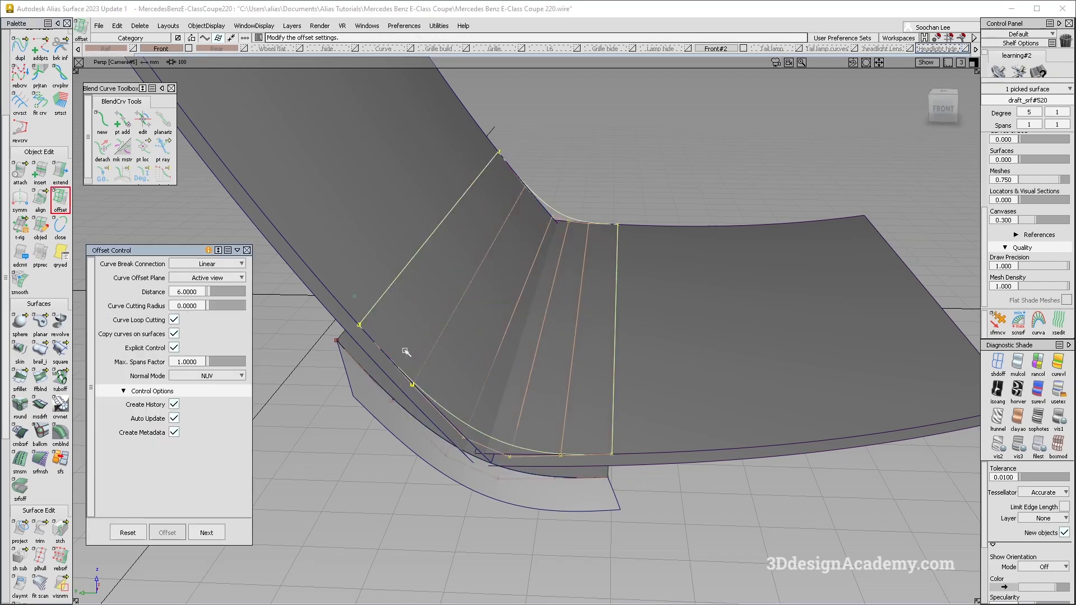
Offset the original draft surface again in the same direction by a shorter distance, between it and the first offset
left_click_drag(382, 332, 344, 357, "ctrl+shift")
left_click(344, 348)
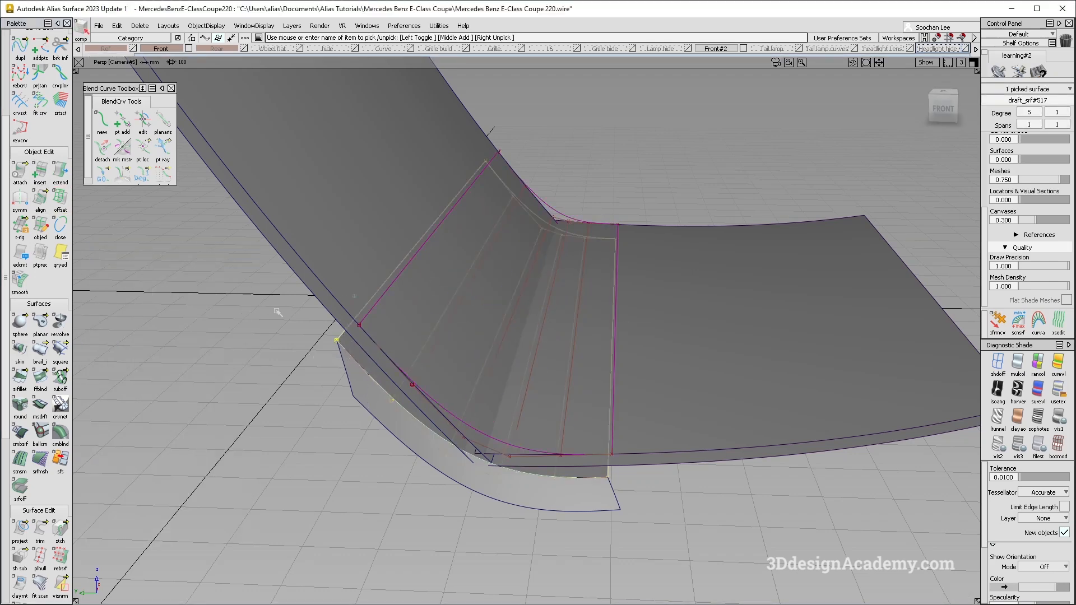
left_click(59, 197)
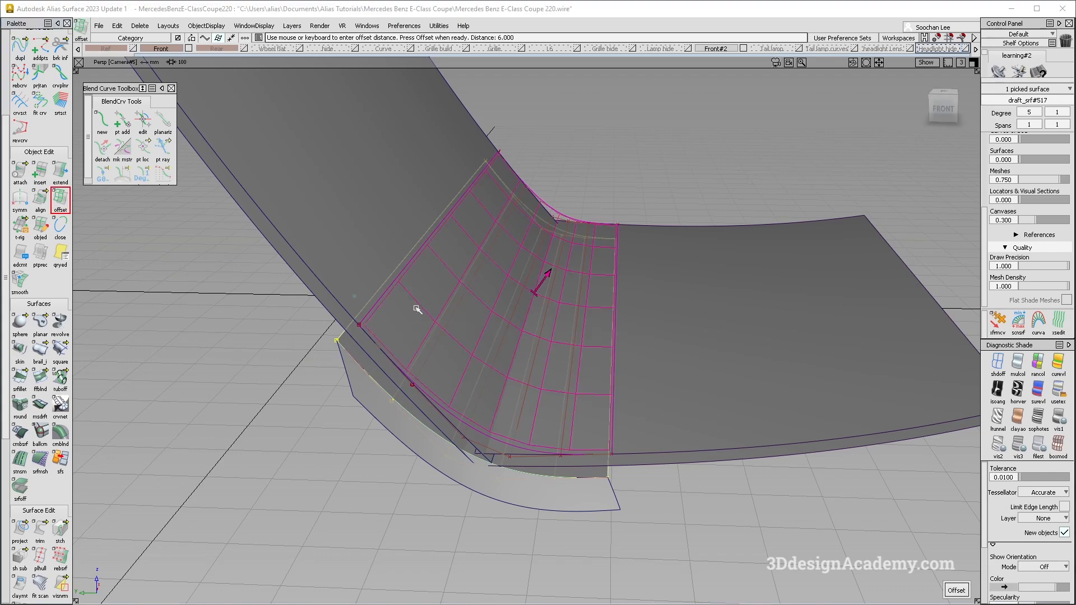
left_click(549, 276)
Delete the original draft surface at the blend edge, keeping the two offset surfaces
mouse_move(468, 289)
left_mouse_down("ctrl+shift")
mouse_move(347, 350)
mouse_move(396, 160)
left_mouse_up("ctrl+shift")
left_click(343, 343)
key("Delete")
key("Return")
left_click(17, 537)
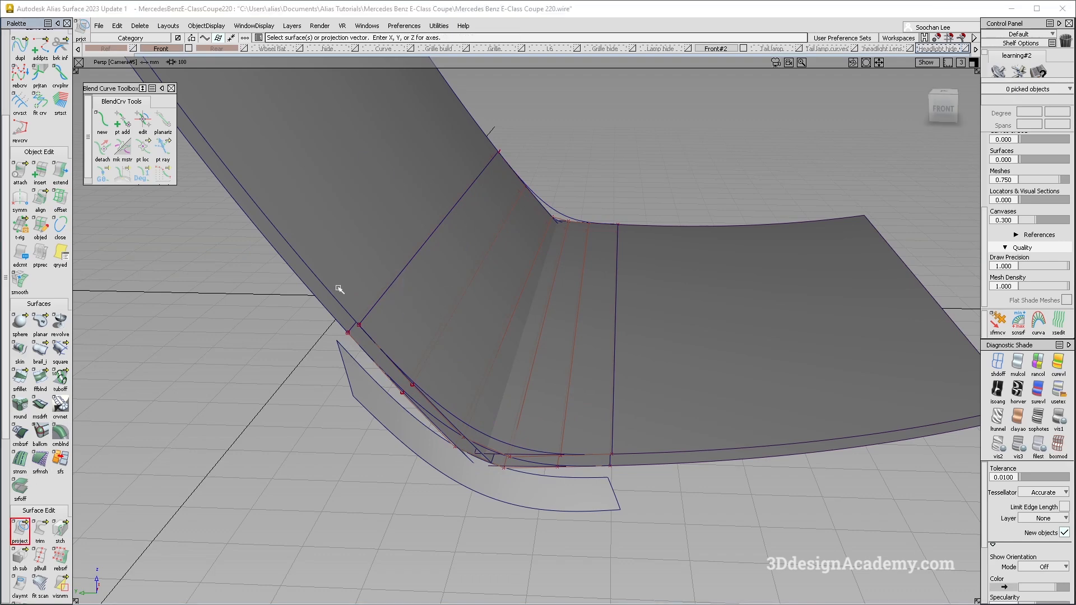
left_click(365, 282)
right_click_drag(374, 331, 391, 359, "alt+shift")
mouse_move(391, 359)
left_mouse_down("alt+shift")
mouse_move(594, 342)
mouse_move(599, 277)
mouse_move(598, 293)
left_mouse_up("alt+shift")
left_click_drag(491, 426, 429, 212, "ctrl+shift")
Duplicate the rounded corner curves, then delete the earlier geometry that splits the bands at the corner
left_click(20, 46)
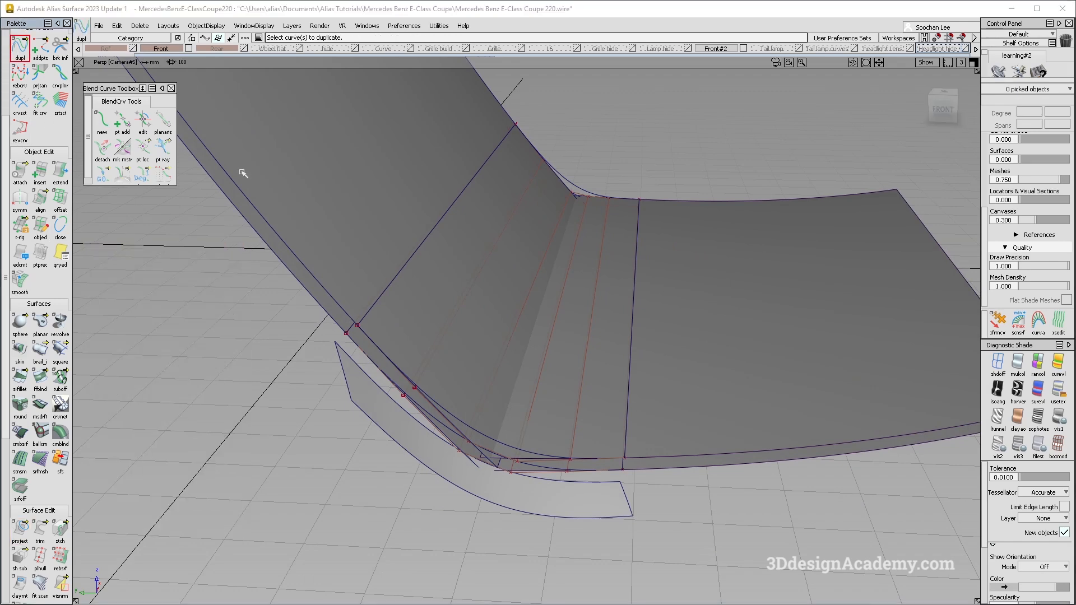
left_click(471, 428)
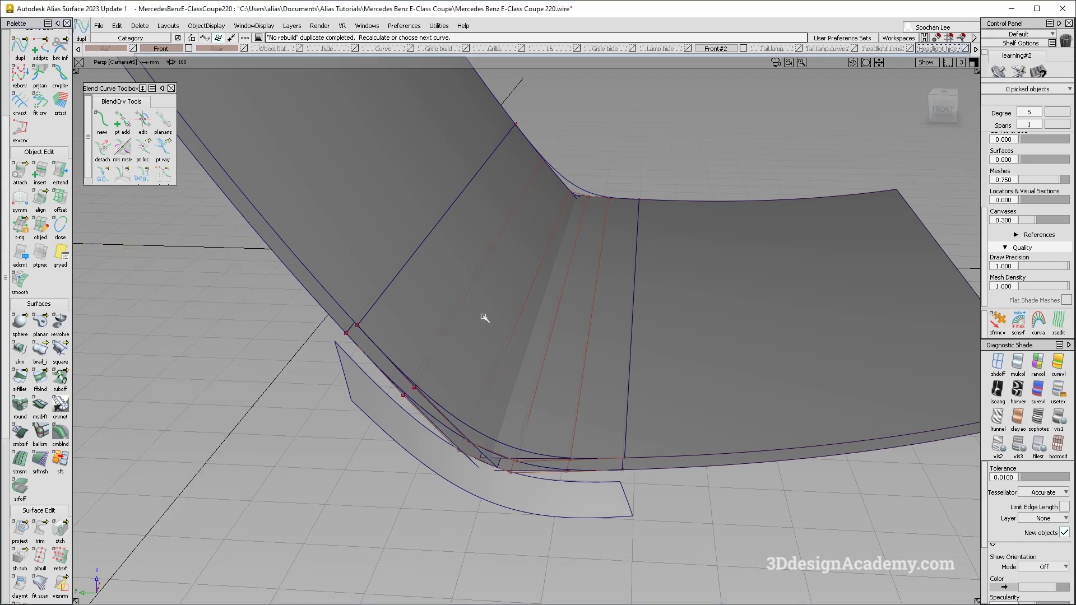
left_click(375, 304)
left_click(348, 331)
key("Delete")
left_click(464, 366)
left_click_drag(654, 335, 476, 375, "alt+shift")
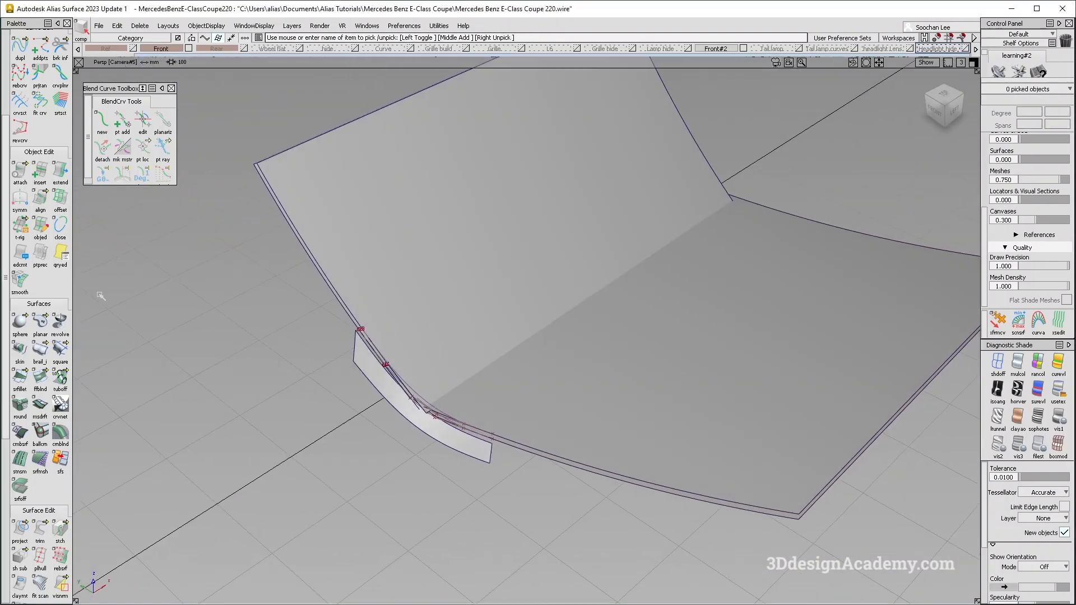
Bring the hidden headlight and body surfaces back into display around the isolated bands
left_click_drag(374, 335, 470, 393, "alt+shift")
right_click_drag(435, 404, 491, 387, "alt+shift")
left_click_drag(491, 386, 558, 497, "alt+shift")
left_click_drag(561, 427, 650, 365, "alt+shift")
right_click_drag(651, 365, 554, 365, "alt+shift")
left_click_drag(672, 259, 370, 443)
left_click(214, 28)
left_click(204, 53)
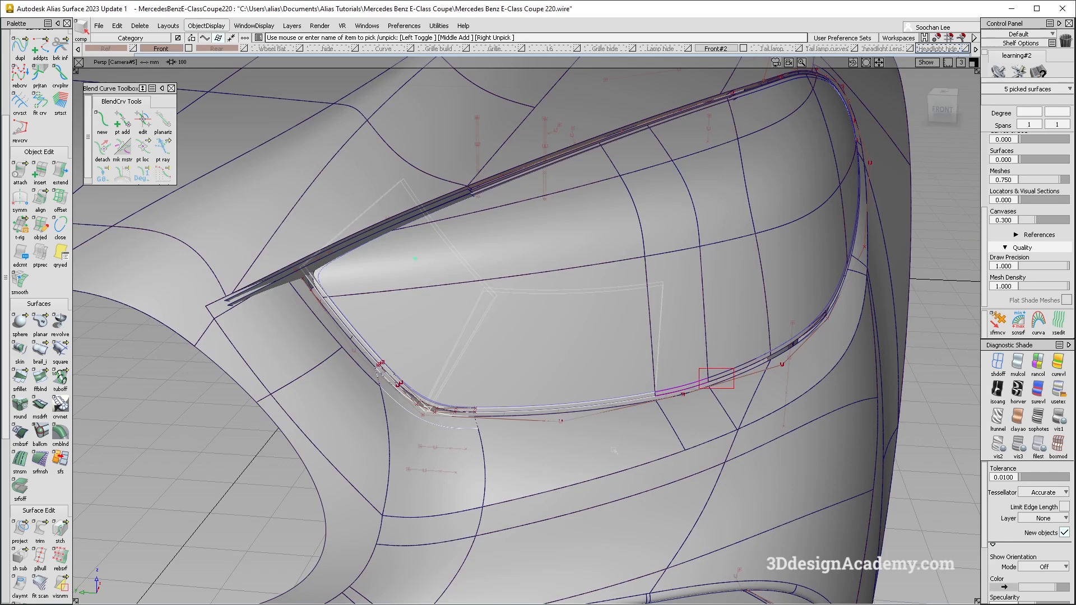
Delete the construction history of the headlight surfaces and the body surfaces around them, then clear the selection
left_click_drag(747, 361, 640, 448)
left_click_drag(432, 271, 499, 192, "ctrl+shift")
left_click_drag(796, 271, 269, 448)
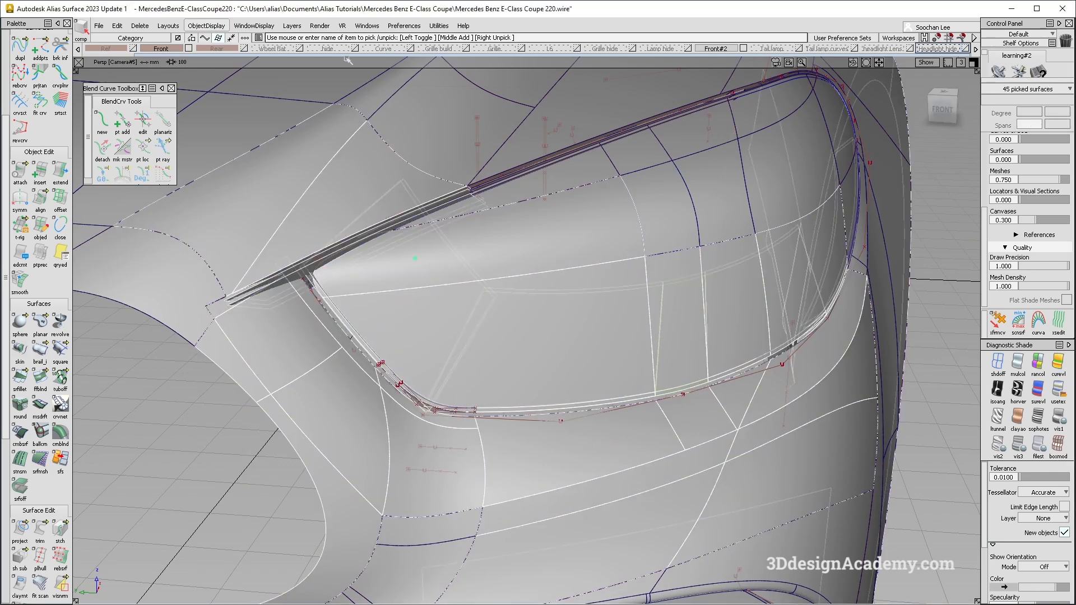
left_click(140, 27)
left_click(141, 54)
left_click(504, 372)
left_click_drag(685, 343, 685, 505, "ctrl+shift")
Hide the Front#2 layer and the headlight lens surfaces covering the bands
right_click_drag(649, 393, 560, 390, "alt+shift")
middle_click_drag(487, 387, 583, 394, "alt+shift")
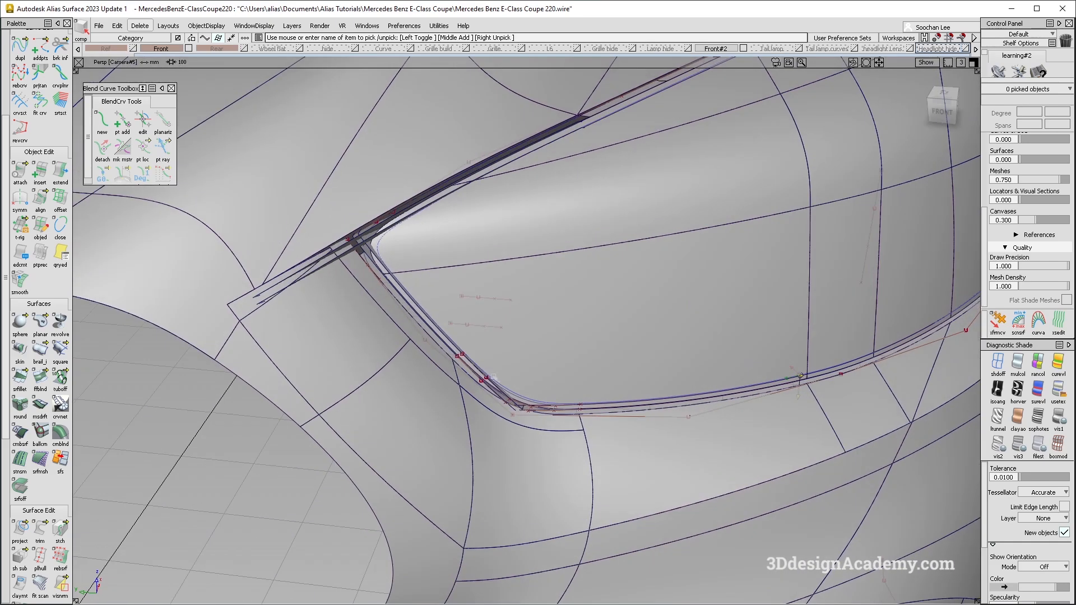
right_click_drag(515, 396, 608, 418, "alt+shift")
left_click(746, 46)
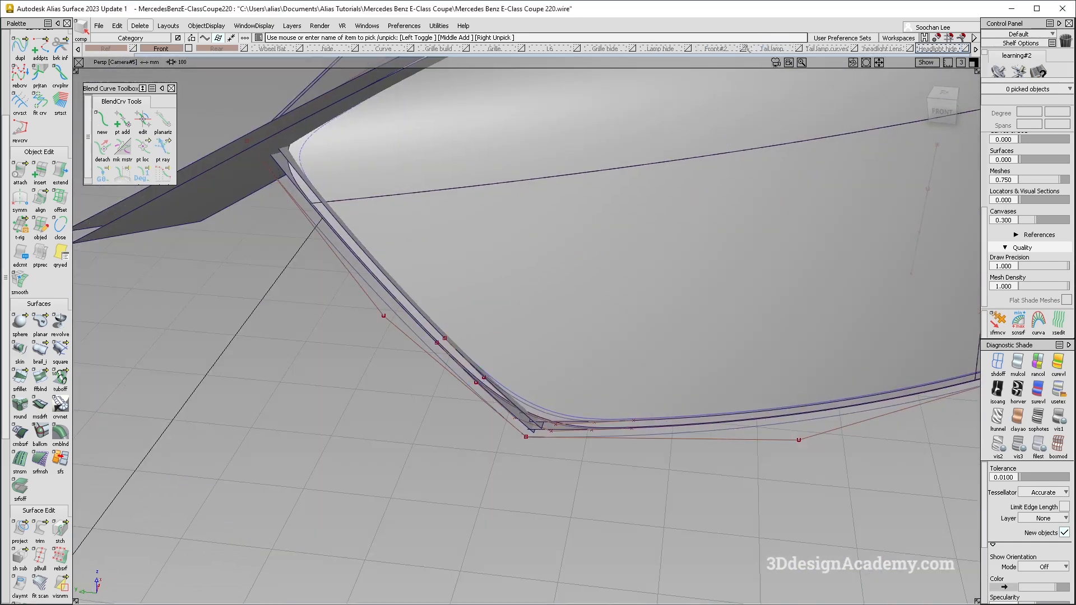
left_click_drag(622, 341, 583, 344, "alt+shift")
left_click_drag(685, 136, 641, 246, "ctrl+shift")
left_click_drag(645, 137, 638, 243, "ctrl+shift")
left_click(643, 173)
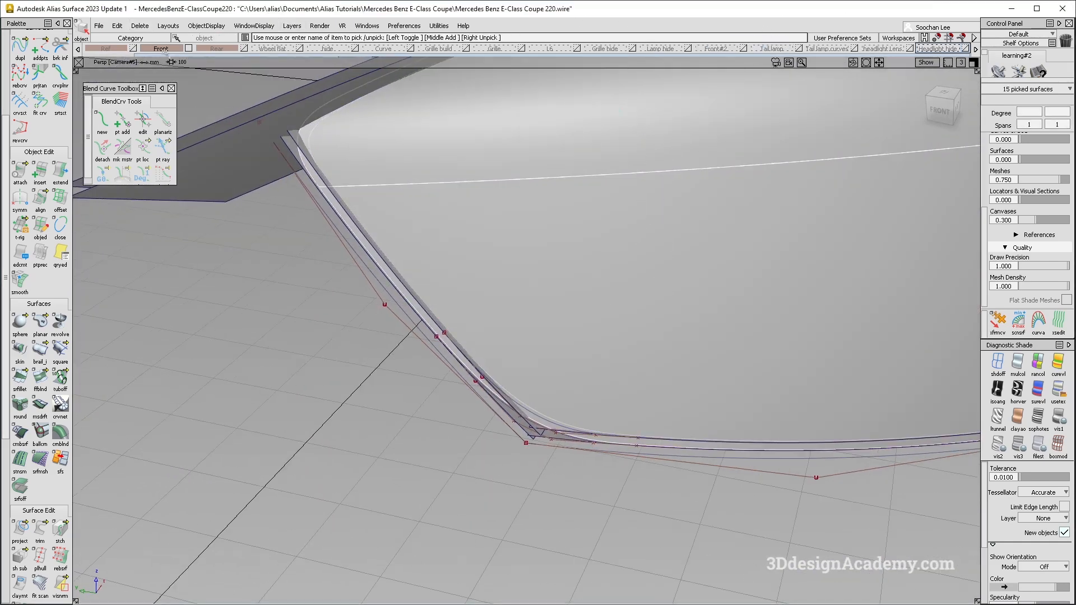
left_click(206, 25)
left_click(224, 65)
Assign the two loose curves running below the bands to the Headlight hide layer
left_click_drag(593, 365, 240, 180, "alt+shift")
left_click_drag(297, 230, 353, 260, "ctrl+shift")
left_click(302, 298)
left_click(680, 500)
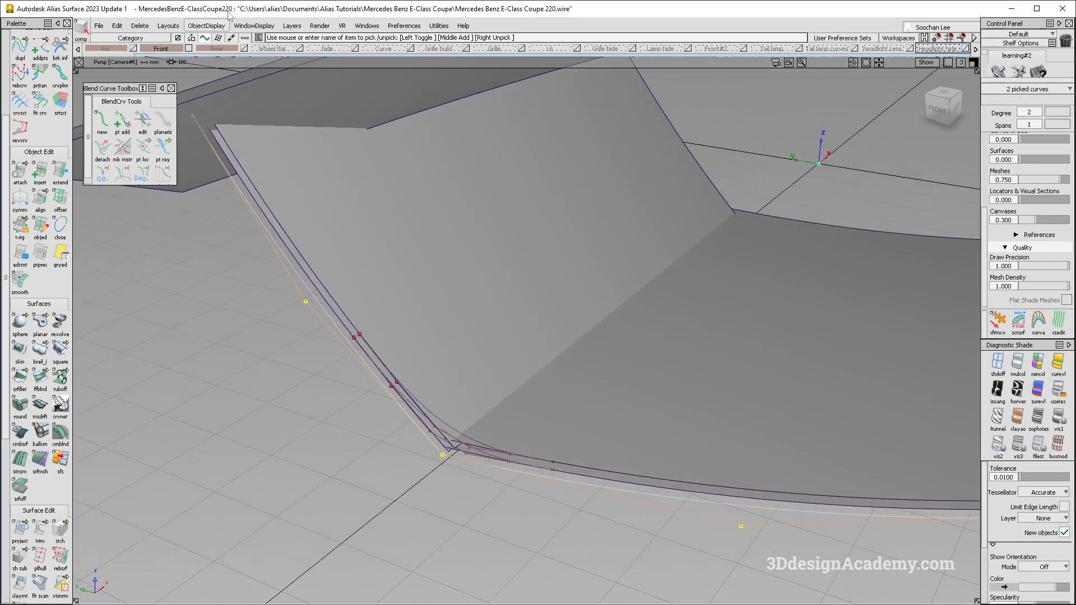
left_click_drag(776, 127, 665, 284, "alt+shift")
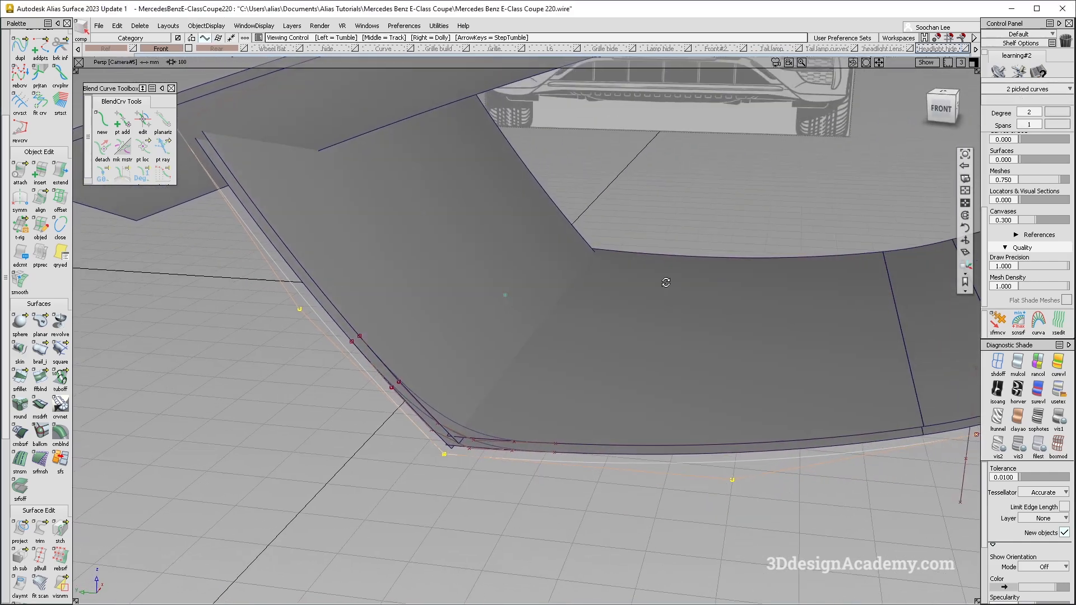
left_click(939, 49)
left_click(940, 59)
Intersect the bands that meet at the sharp lower corner, for both the inner and the outer pair
left_click_drag(610, 307, 448, 359, "alt+shift")
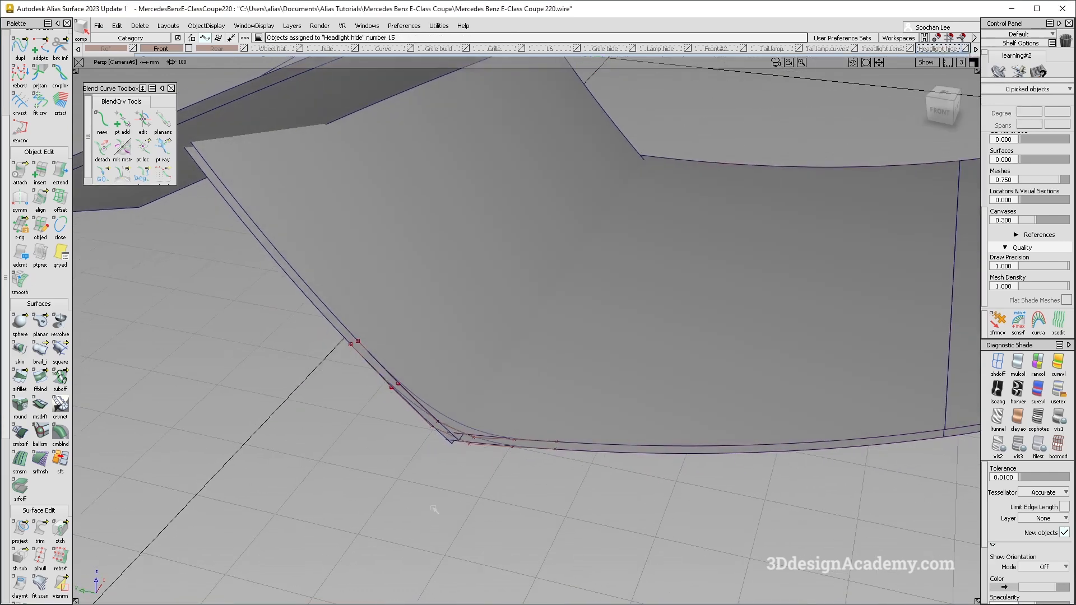
left_click(455, 397, "alt+shift")
right_click_drag(511, 384, 656, 333, "alt+shift")
left_click_drag(656, 332, 570, 277, "alt+shift")
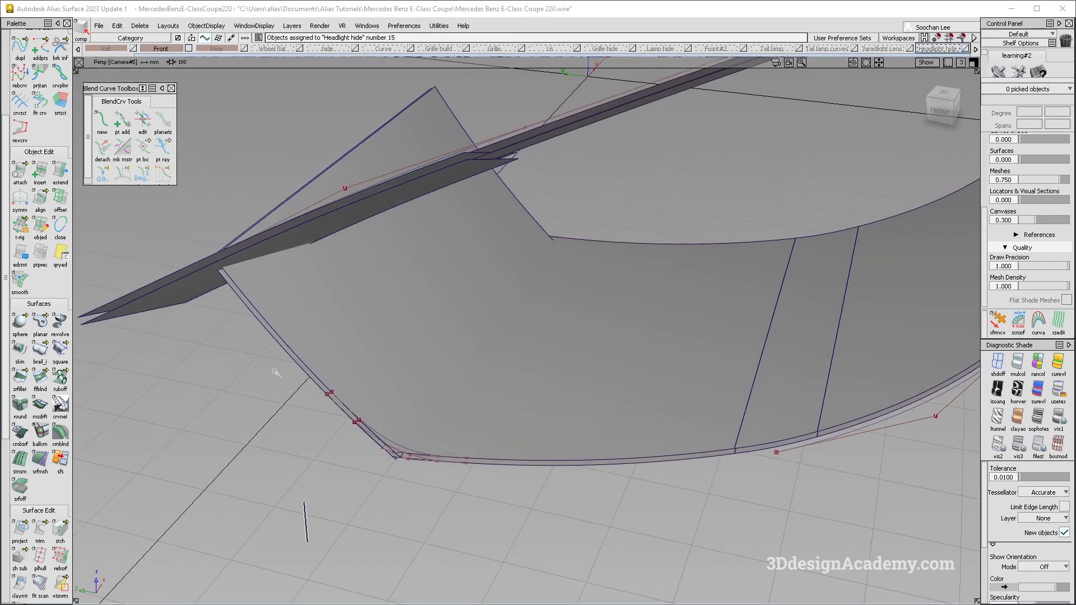
left_click(20, 529)
left_click(409, 322)
left_click(589, 389)
left_click_drag(393, 425, 414, 419, "alt+shift")
left_click(395, 441, "alt+shift")
right_click_drag(397, 441, 503, 421, "alt+shift")
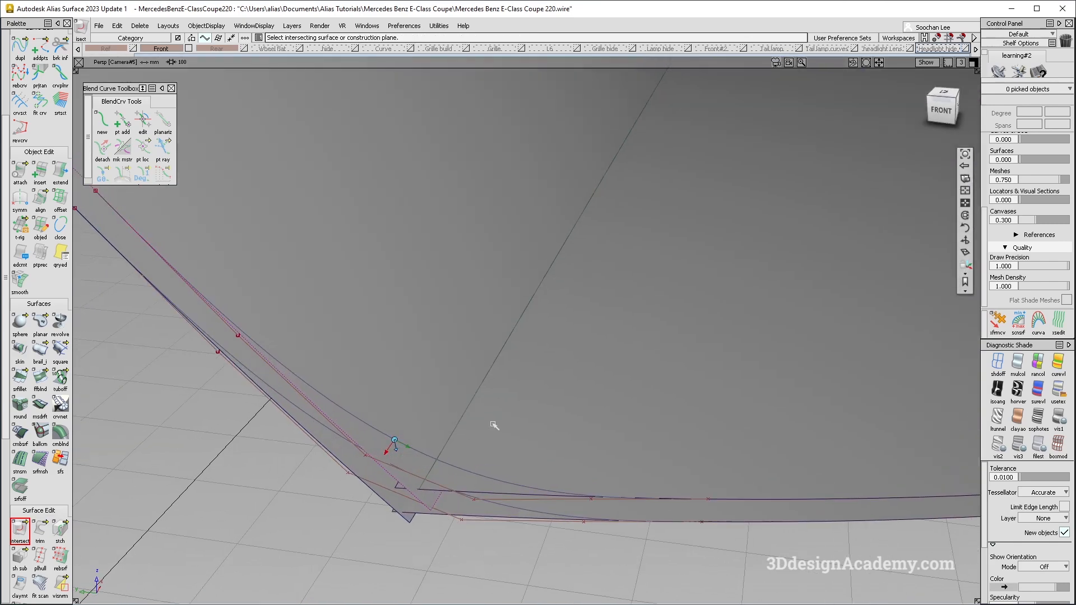
left_click(399, 505)
left_click(450, 507)
left_click_drag(412, 460, 343, 247, "ctrl+shift")
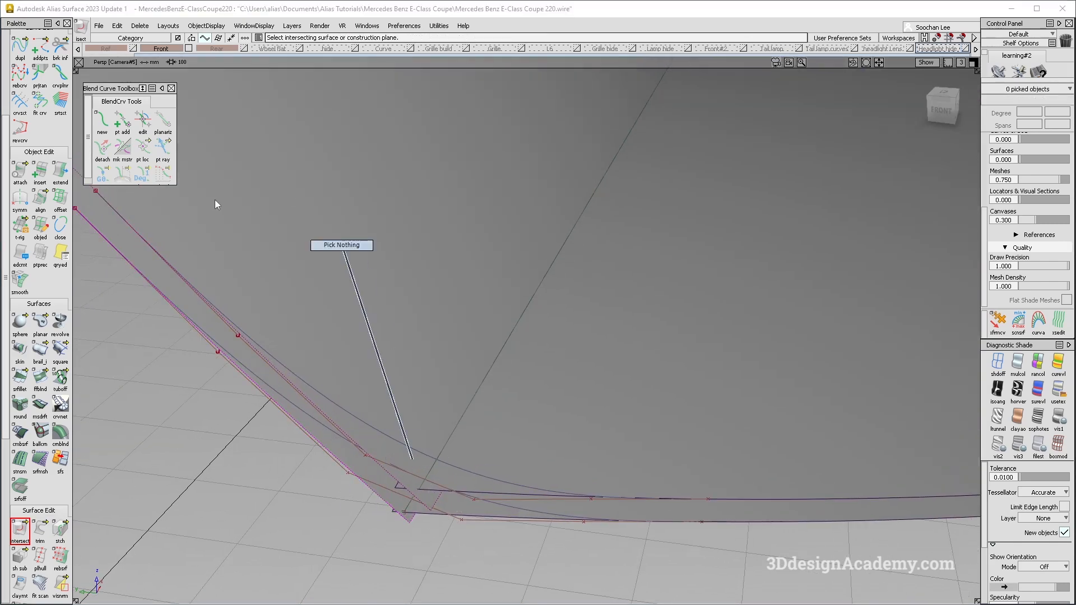
Extend the inner and outer side bands at the lower end of the sharp corner
left_click(60, 172)
left_click(393, 482)
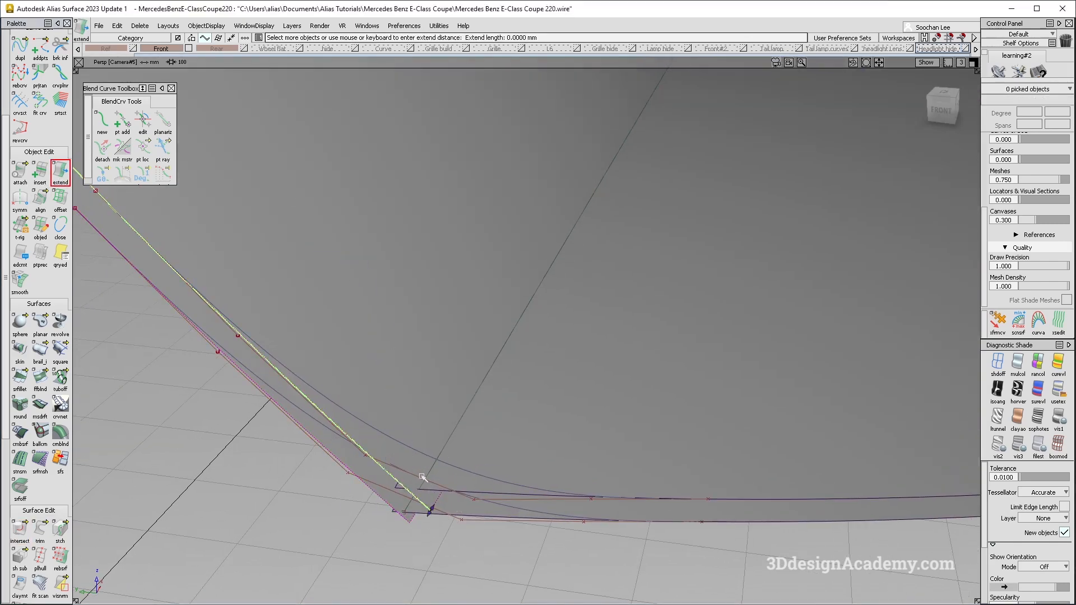
left_click_drag(429, 470, 410, 502, "ctrl+alt")
right_click_drag(439, 485, 426, 498, "alt+shift")
left_click_drag(426, 497, 370, 550, "alt+shift")
left_click(368, 506)
right_click_drag(430, 483, 359, 487, "alt+shift")
middle_click_drag(576, 240, 463, 375, "alt+shift")
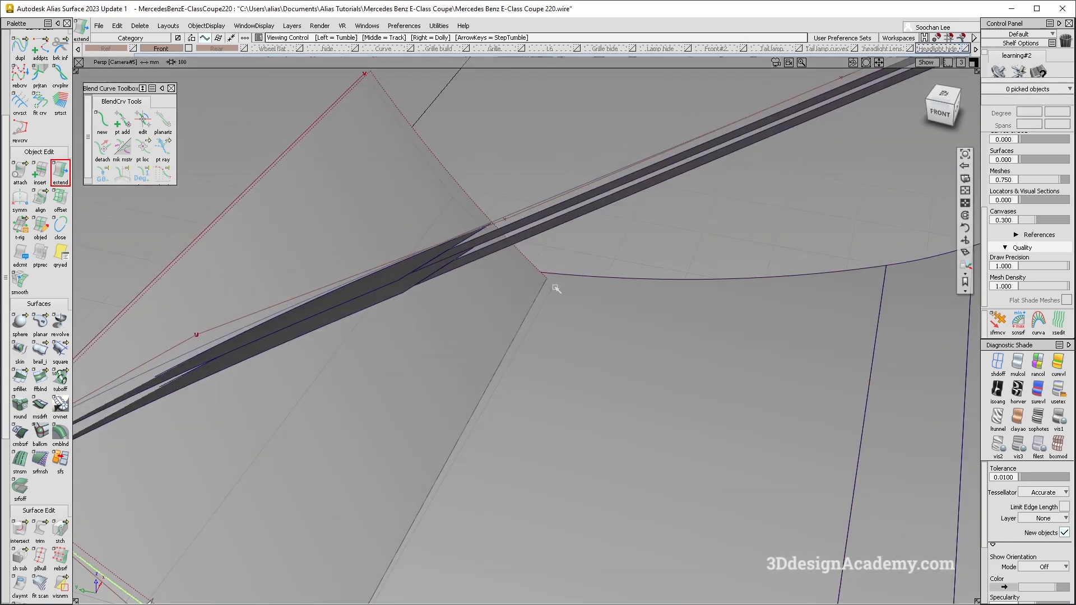
Extend the band edges at the far end of the corner seam and check the joint with different shading
right_click_drag(537, 276, 607, 261, "alt+shift")
left_click(547, 255)
mouse_move(571, 230)
left_mouse_down()
mouse_move(537, 290)
mouse_move(581, 257)
left_mouse_up()
left_click(998, 363)
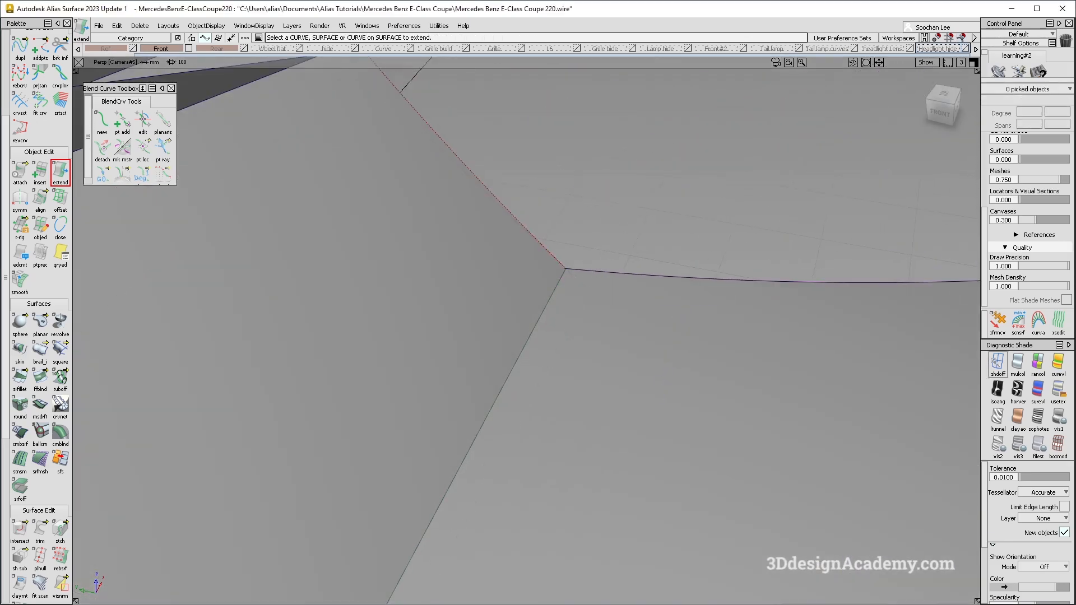
left_click(517, 253)
mouse_move(548, 228)
left_mouse_down()
mouse_move(558, 282)
mouse_move(596, 282)
left_mouse_up()
left_click(662, 297)
left_click(1016, 365)
Align the side ends of both duplicated corner curves to the adjacent band edges with G2 continuity
right_click_drag(627, 314, 522, 306, "alt+shift")
mouse_move(522, 305)
left_mouse_down("alt+shift")
mouse_move(484, 311)
mouse_move(483, 327)
left_mouse_up("alt+shift")
left_click(389, 429, "alt+shift")
right_click_drag(389, 428, 468, 408, "alt+shift")
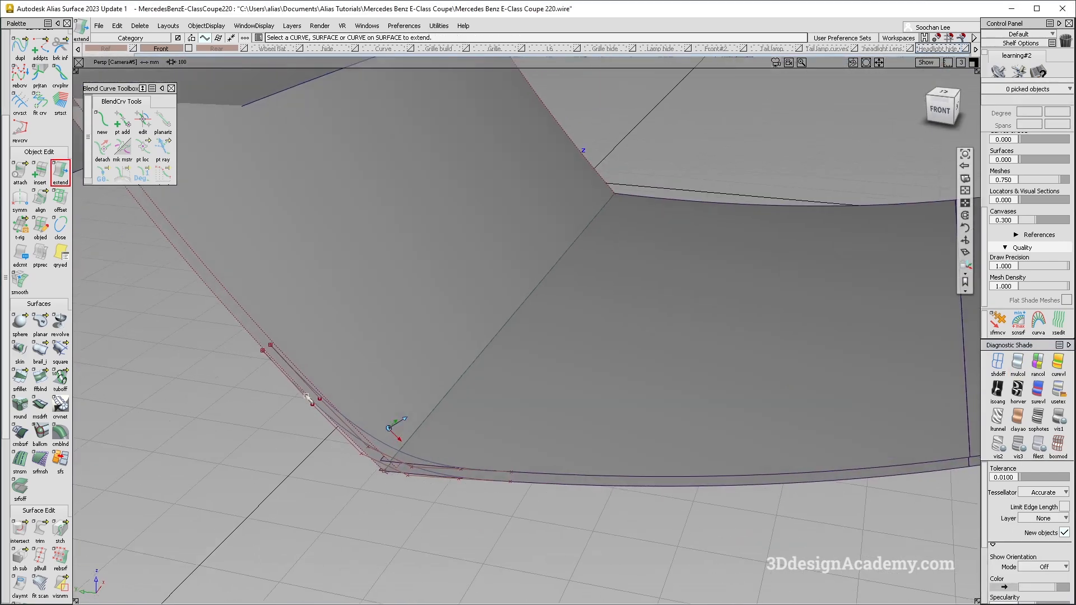
left_click_drag(308, 397, 377, 440, "alt+shift")
left_click_drag(271, 383, 361, 324, "alt+shift")
left_click(278, 385)
left_click(265, 365)
middle_click_drag(429, 429, 525, 406, "alt+shift")
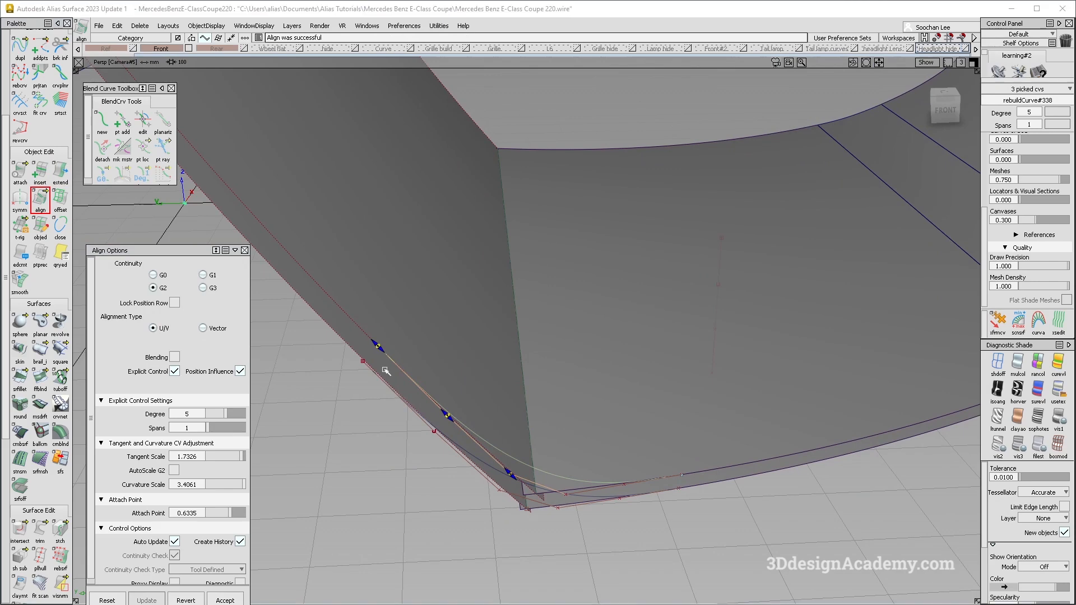
key("space")
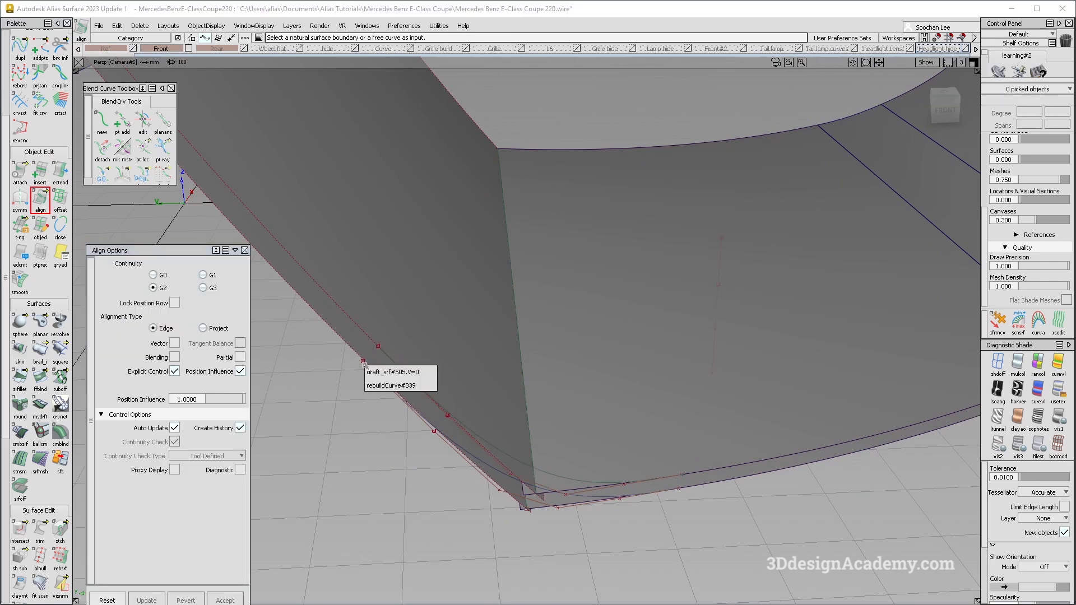
left_click(366, 370)
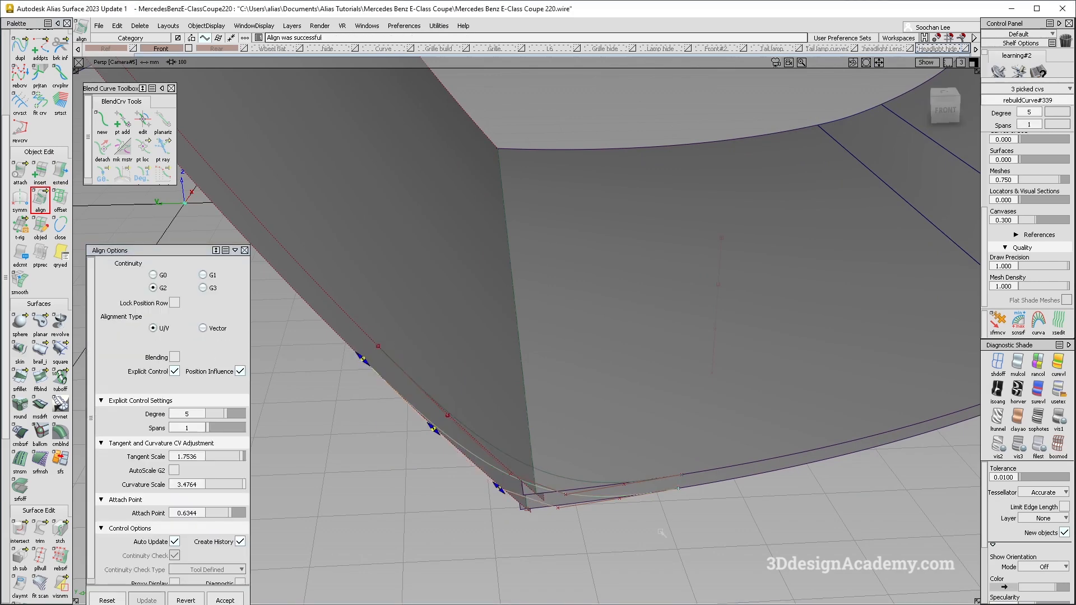
Align the opposite ends of both corner curves to the lower band edges with G2 continuity
left_click(646, 480)
left_click(705, 474)
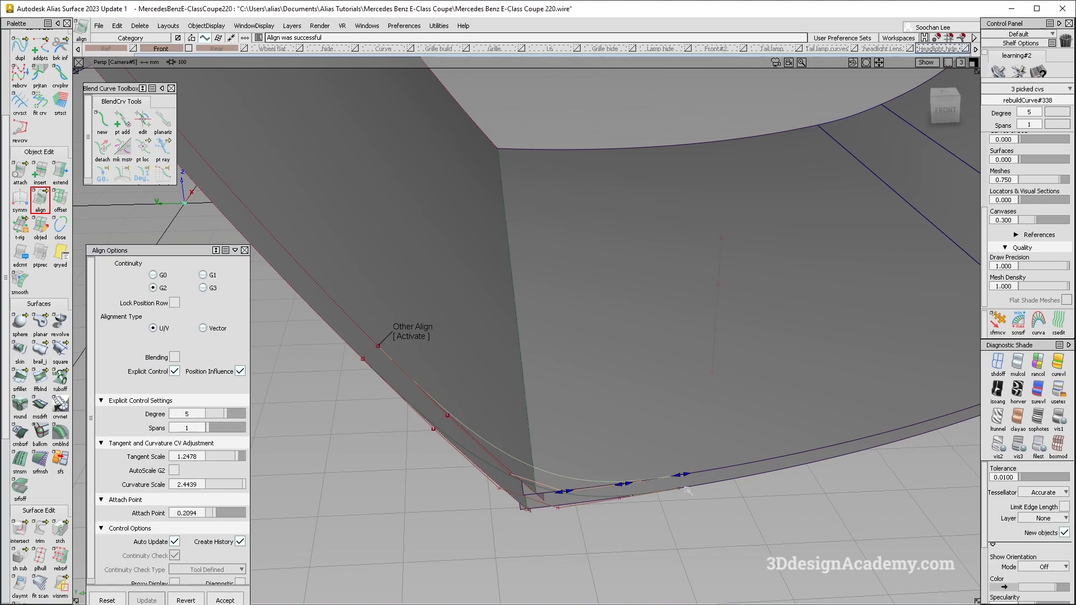
left_click(685, 493)
left_click(695, 510)
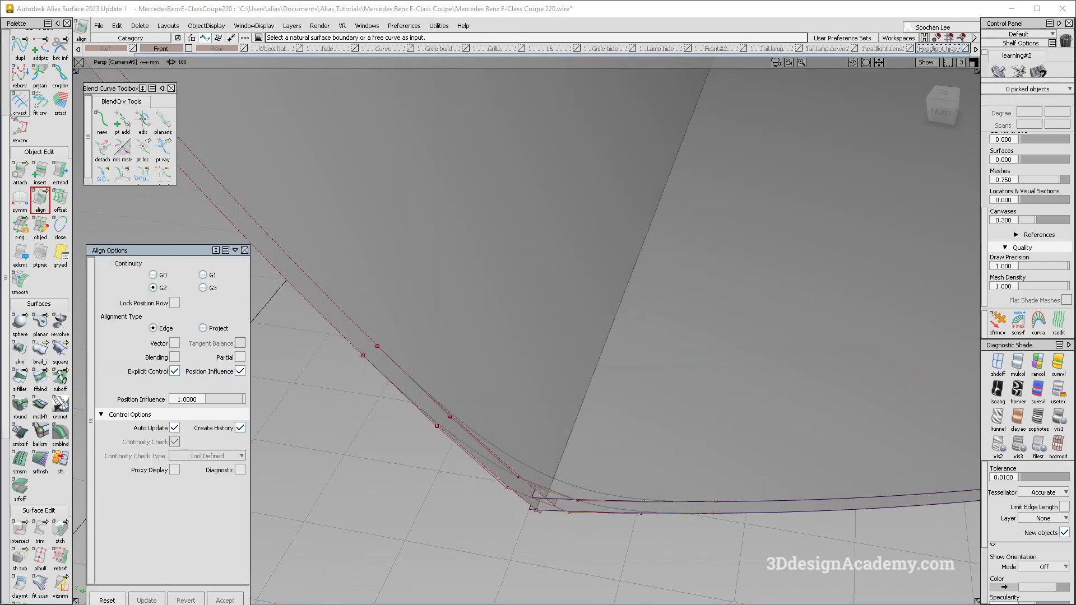
Draw an edit point curve along the corner seam and move it onto the side end of the inner corner curve
scroll(54, 104, "up", 5)
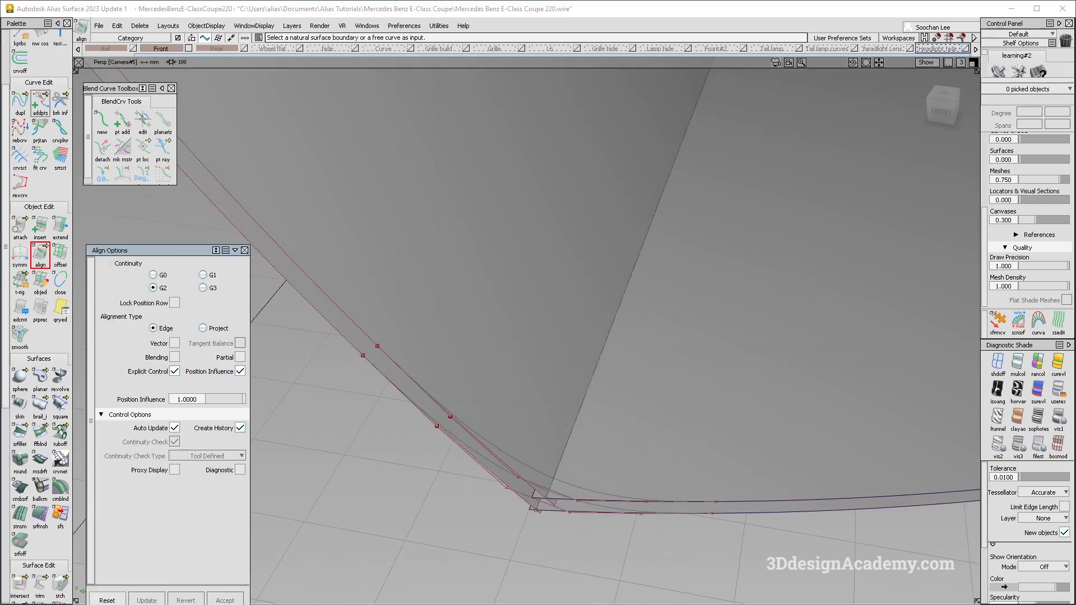
left_click(40, 100)
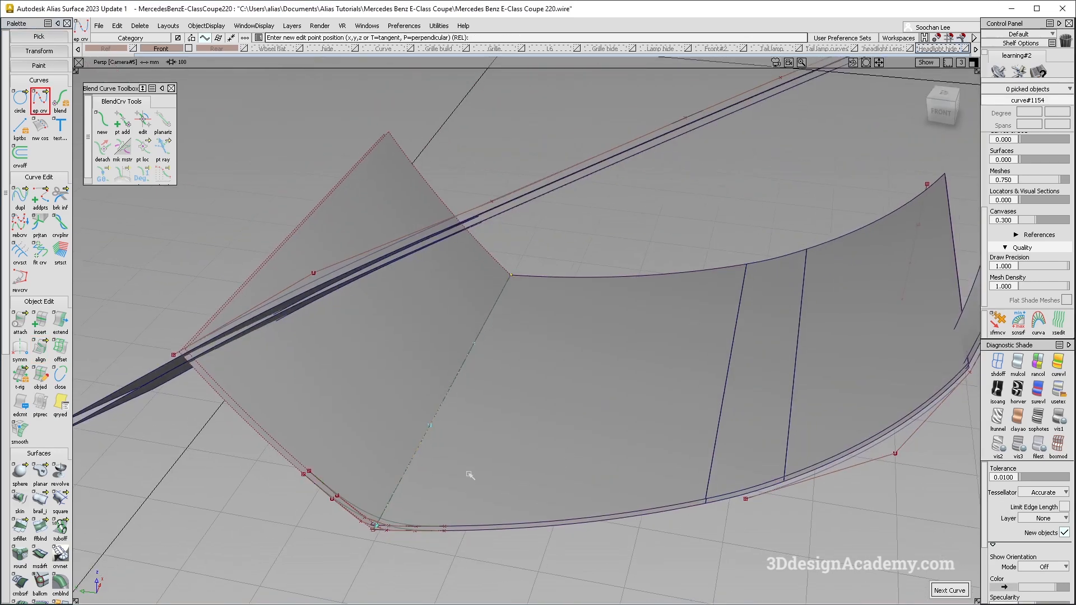
left_click_drag(493, 435, 399, 318, "ctrl+shift")
left_click(446, 395)
middle_click_drag(401, 386, 364, 426, "ctrl+shift")
left_click(346, 461, "ctrl")
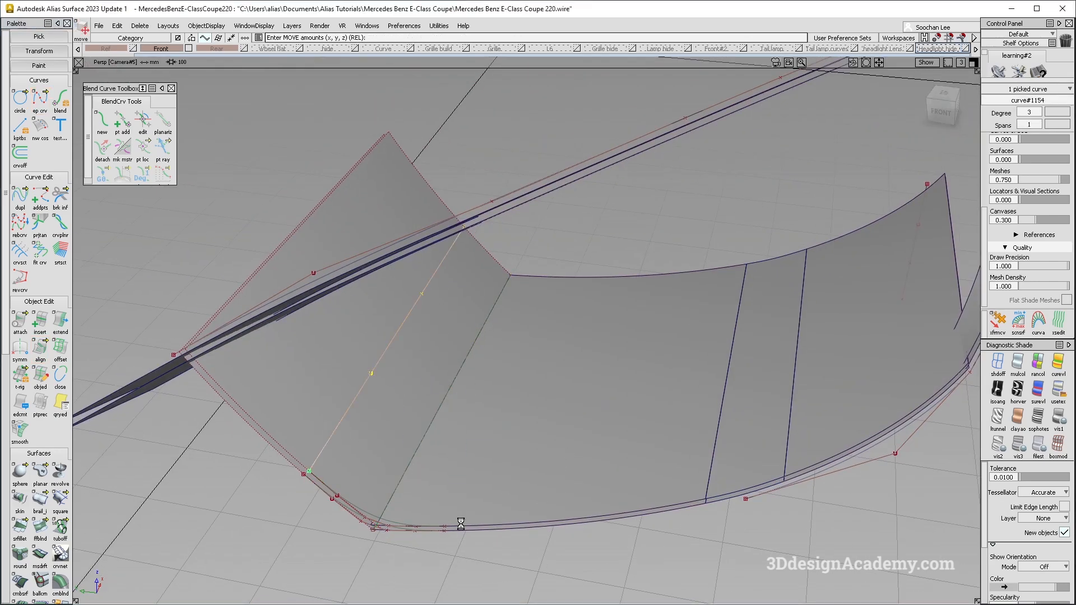
Paste copies of the seam curve and snap them onto the remaining ends of the two corner curves
right_click_drag(329, 456, 392, 443, "alt+shift")
left_click_drag(392, 442, 324, 489, "alt+shift")
left_click(284, 483, "ctrl")
middle_click_drag(284, 493, 289, 401, "alt+shift")
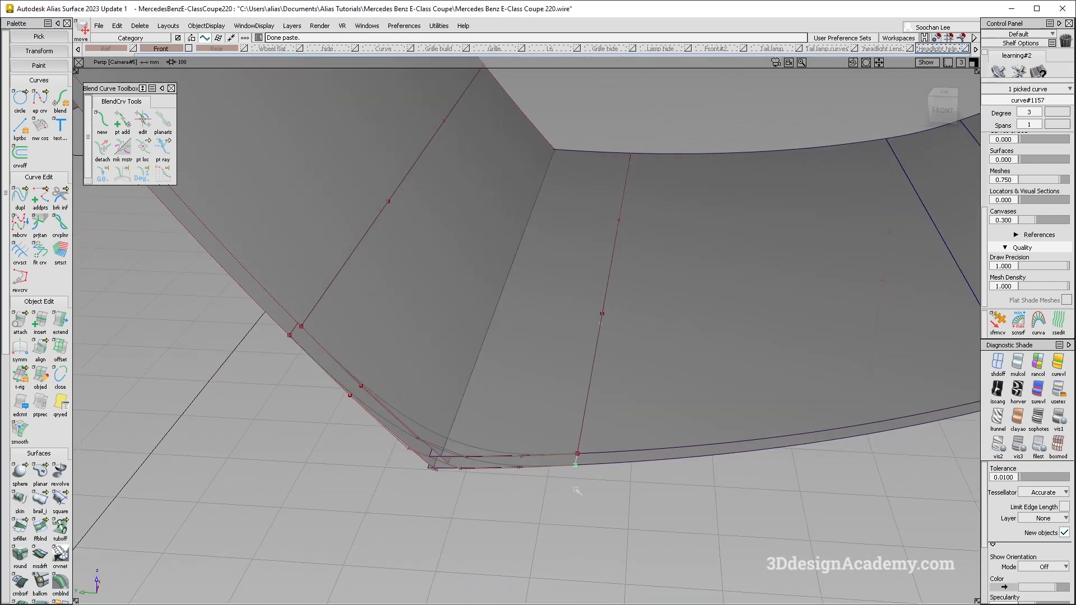
left_click_drag(618, 475, 458, 465, "alt+shift")
Project the seam curve copies onto the inner pair of bands along the surface normal as curves on surfaces
scroll(16, 481, "down", 5)
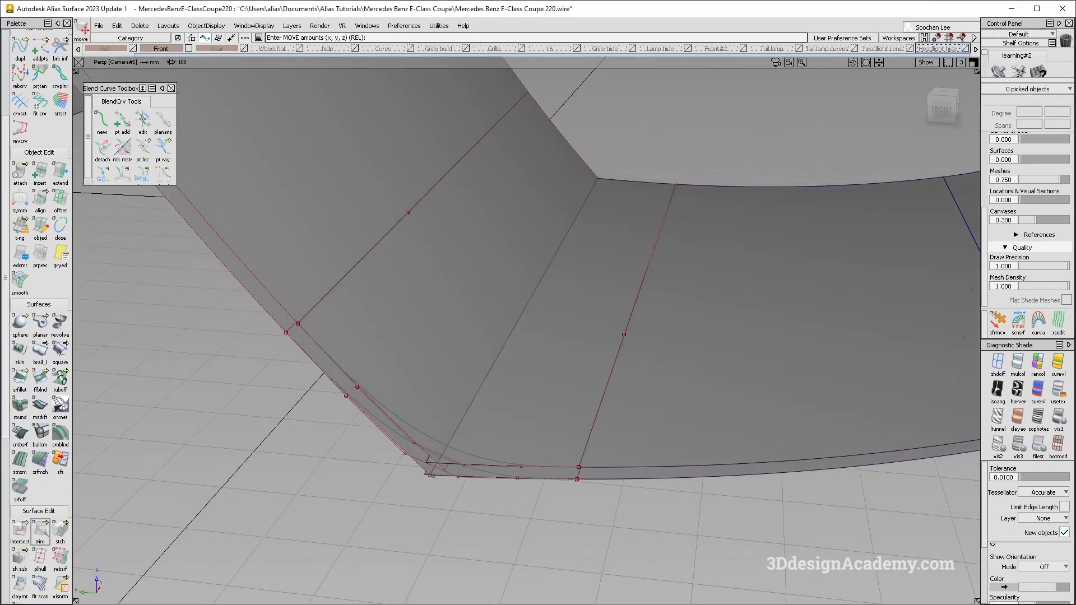
left_click_drag(30, 536, 43, 528)
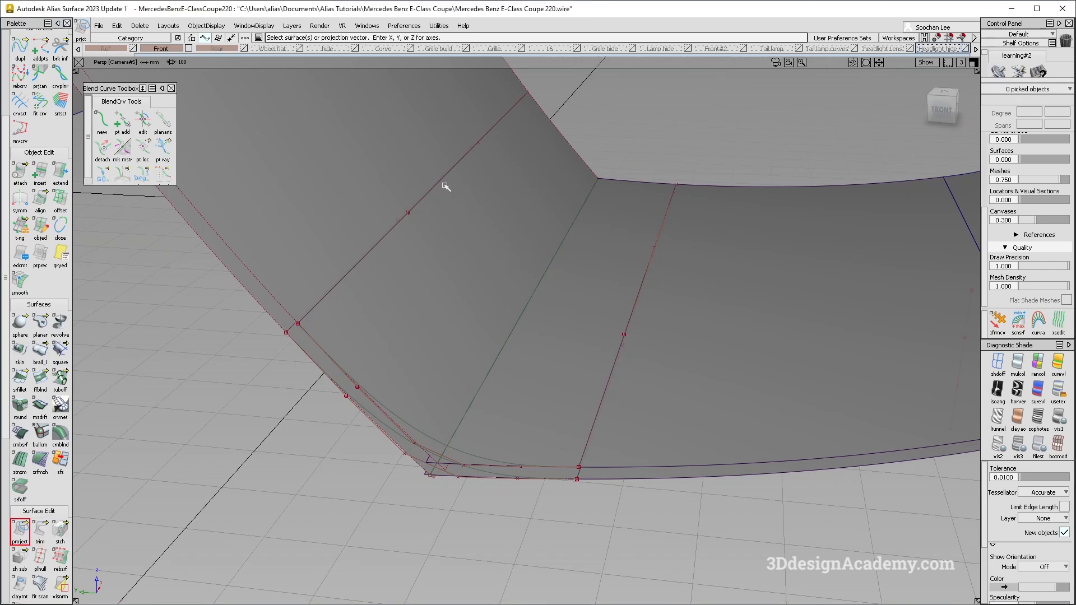
left_click(462, 162)
left_click(659, 231)
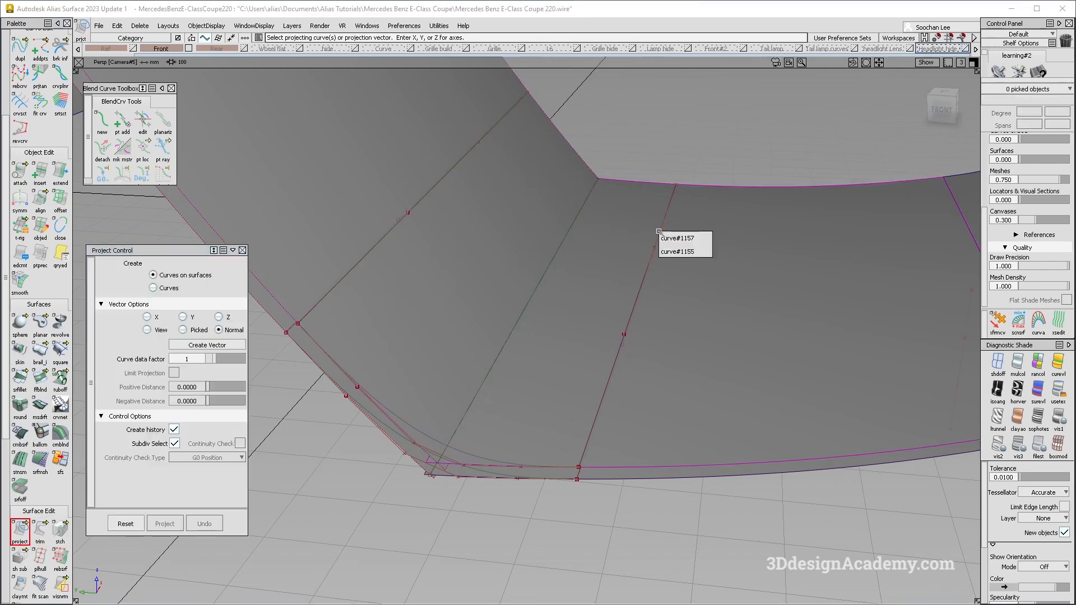
left_click(675, 251)
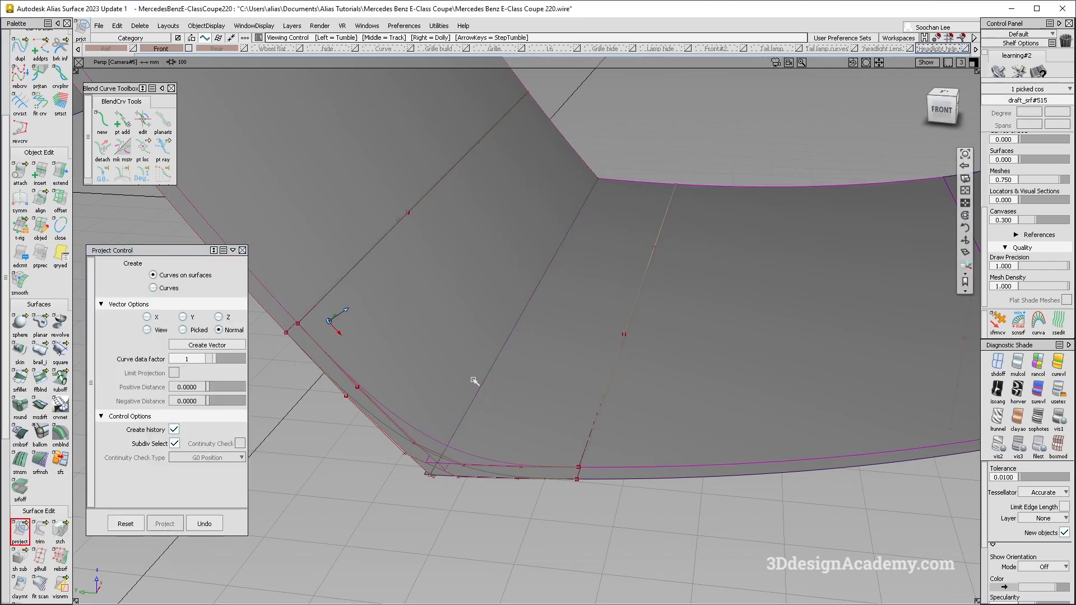
left_click_drag(473, 377, 342, 360, "alt+shift")
Trim the inner pair of bands at the projected curves, keeping the portions away from the corner
left_click(43, 536)
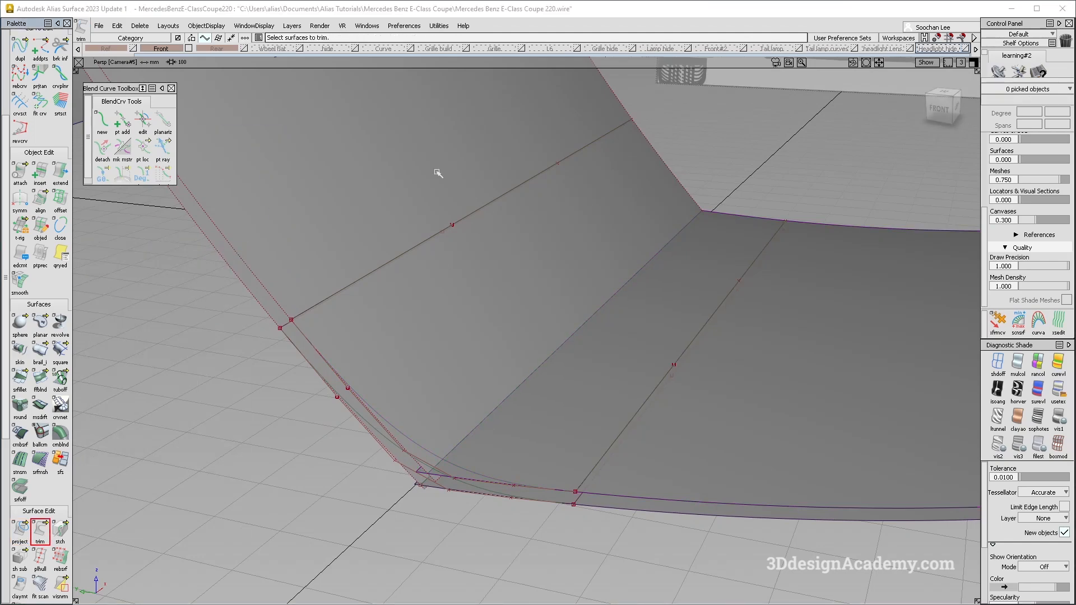
left_click(439, 171)
key("space")
key("Return")
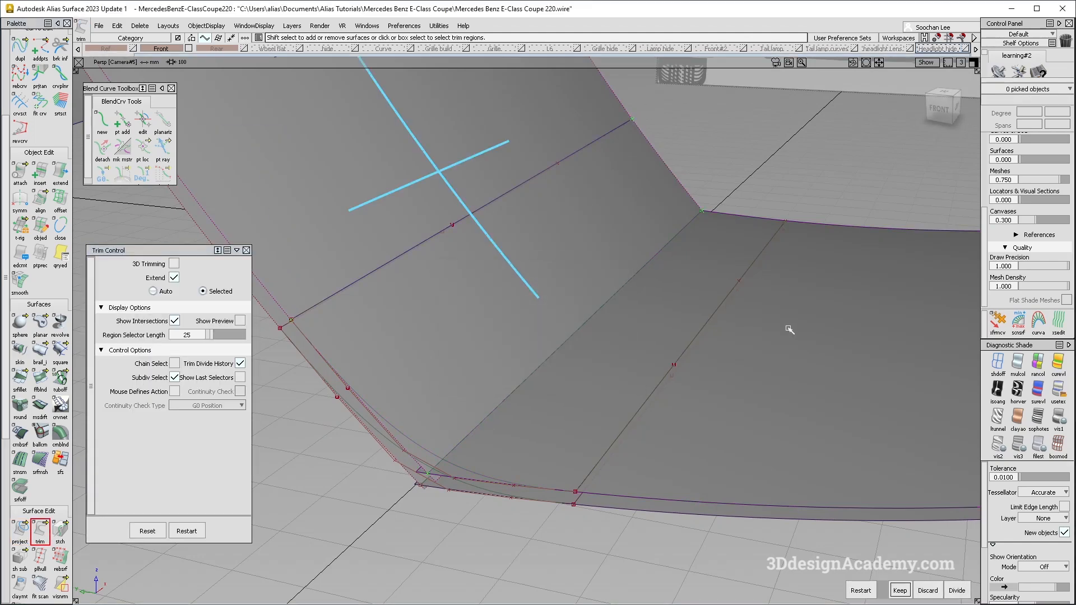
left_click(793, 332)
key("space")
key("Return")
Project the seam curve copies onto the outer pair of bands along the surface normal as curves on surfaces
left_click_drag(536, 310, 448, 289, "alt+shift")
left_click(415, 250)
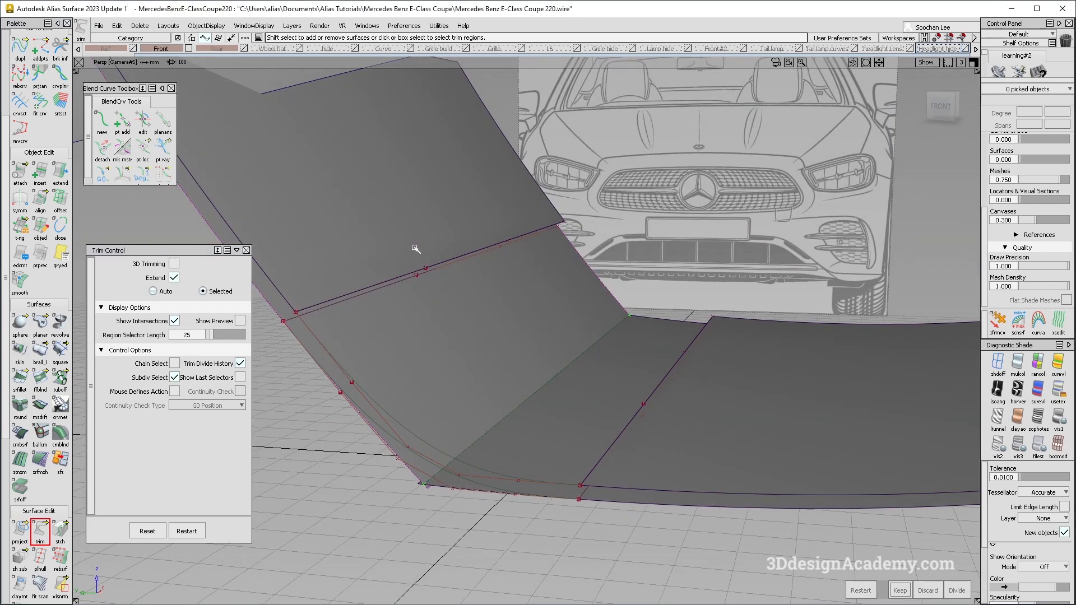
left_click(40, 530)
left_click(19, 530)
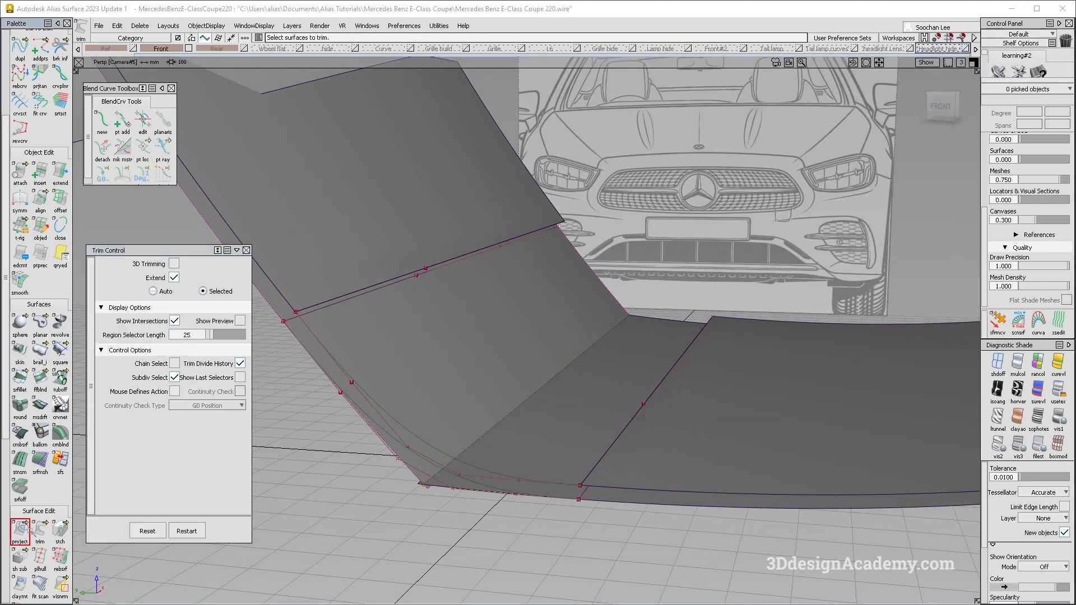
left_click(402, 284)
mouse_move(570, 353)
left_mouse_down("alt+shift")
mouse_move(601, 307)
mouse_move(555, 356)
left_mouse_up("alt+shift")
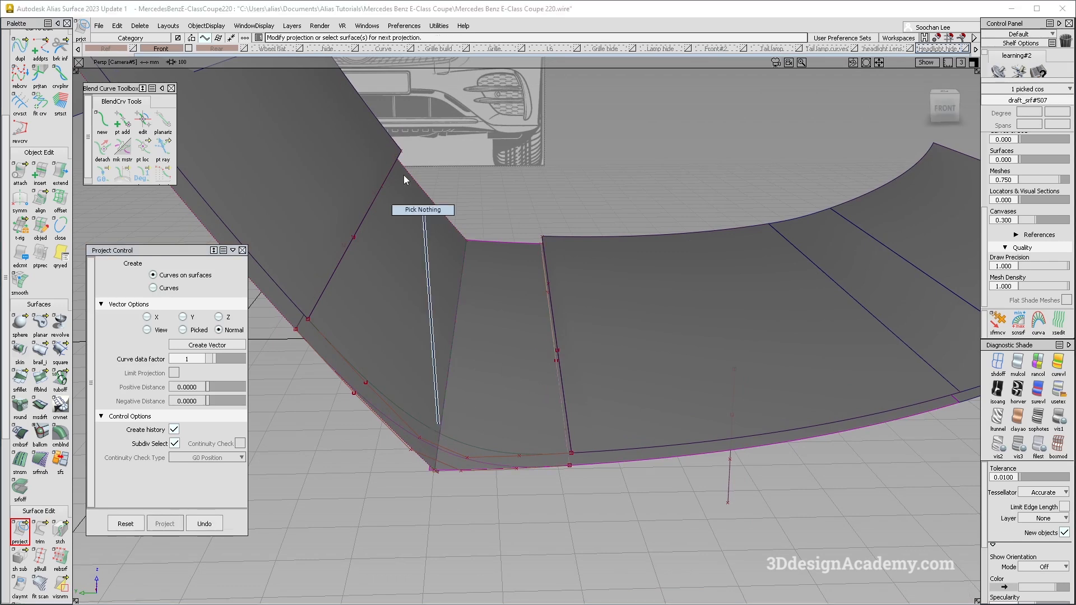
Scale up the seam curve copies so their projections span the full width of the outer bands
left_click(39, 530)
left_click_drag(351, 298, 352, 300, "ctrl+shift")
left_click_drag(332, 232, 406, 292)
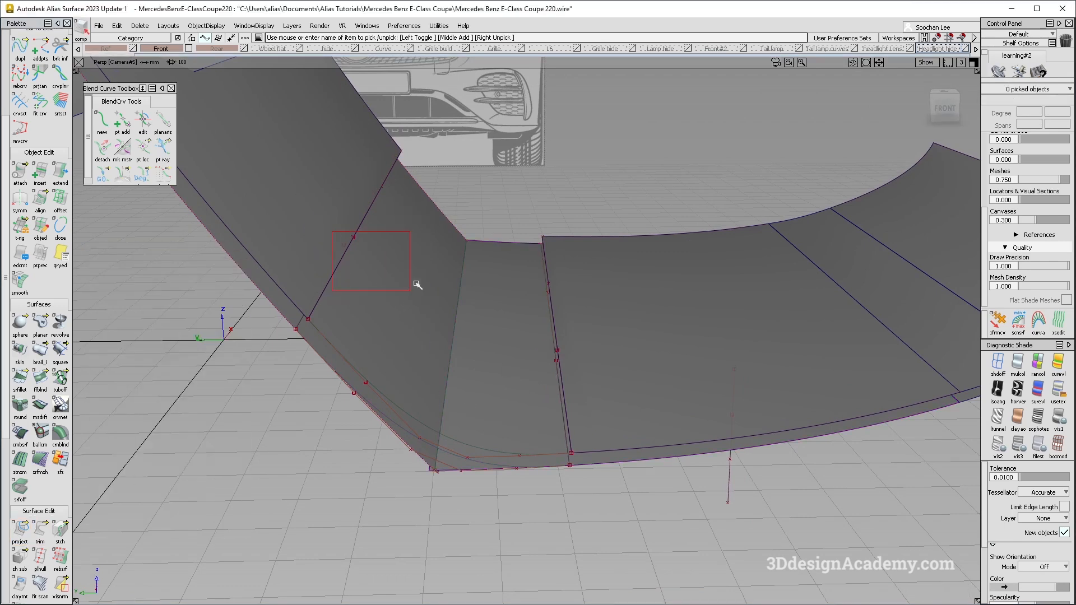
middle_click_drag(496, 361, 447, 349, "ctrl+shift")
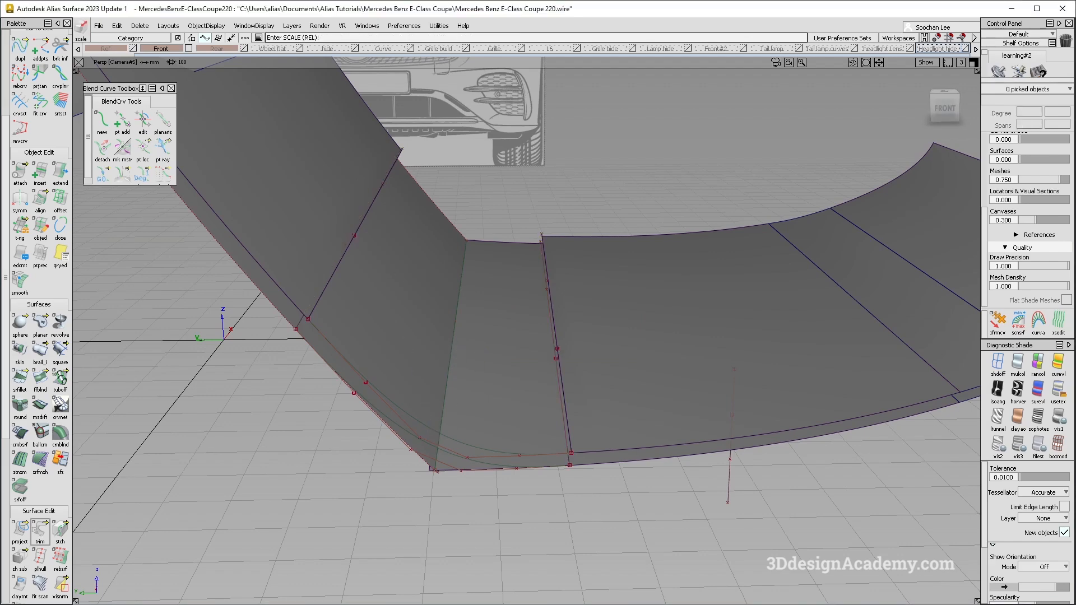
Trim the outer pair of bands at the projected curves, keeping the portions away from the corner
left_click(293, 312)
key("space")
left_click_drag(598, 397, 509, 402, "alt+shift")
left_click(576, 367)
key("space")
Delete the seam curve copies at the trimmed ends of the bands
left_click_drag(493, 366, 365, 359, "alt+shift")
left_click_drag(403, 247, 404, 263, "ctrl+shift")
left_click_drag(343, 224, 406, 280)
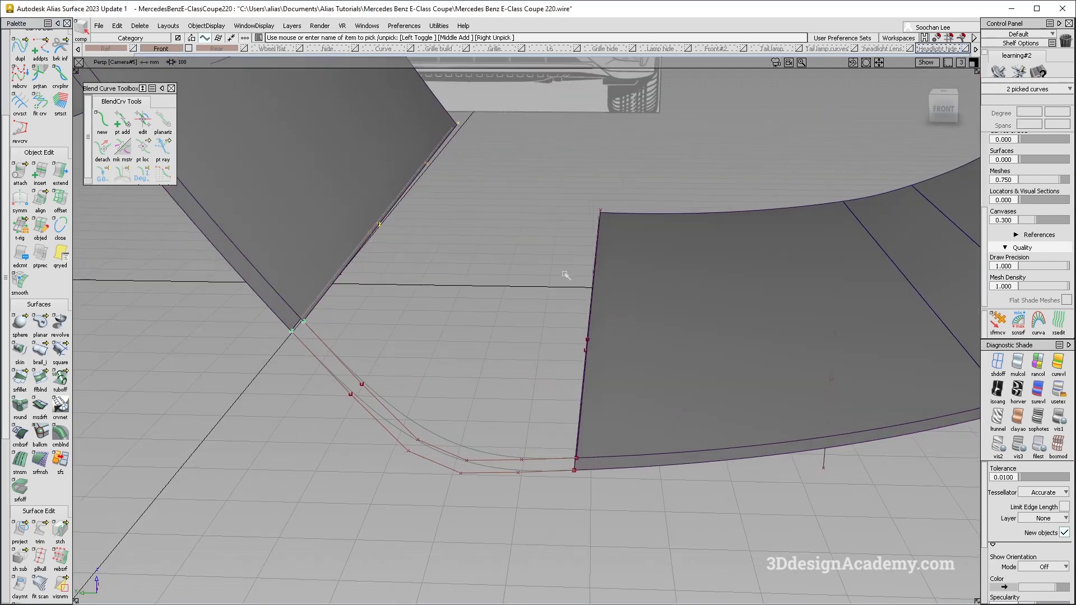
Create the inner corner surface as a two-rail sweep, with the inner corner curve as generation curve and the trimmed inner band edges as rails
left_click(41, 353)
left_click(336, 357)
left_click_drag(360, 257, 319, 279, "alt+shift")
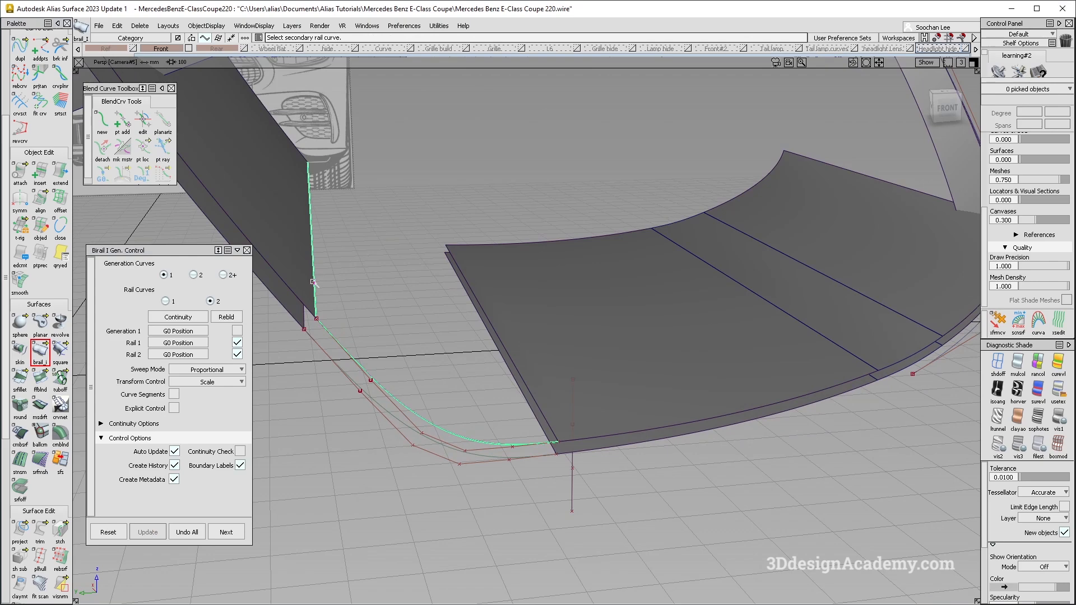
left_click(460, 270)
left_click_drag(521, 315, 448, 316, "alt+shift")
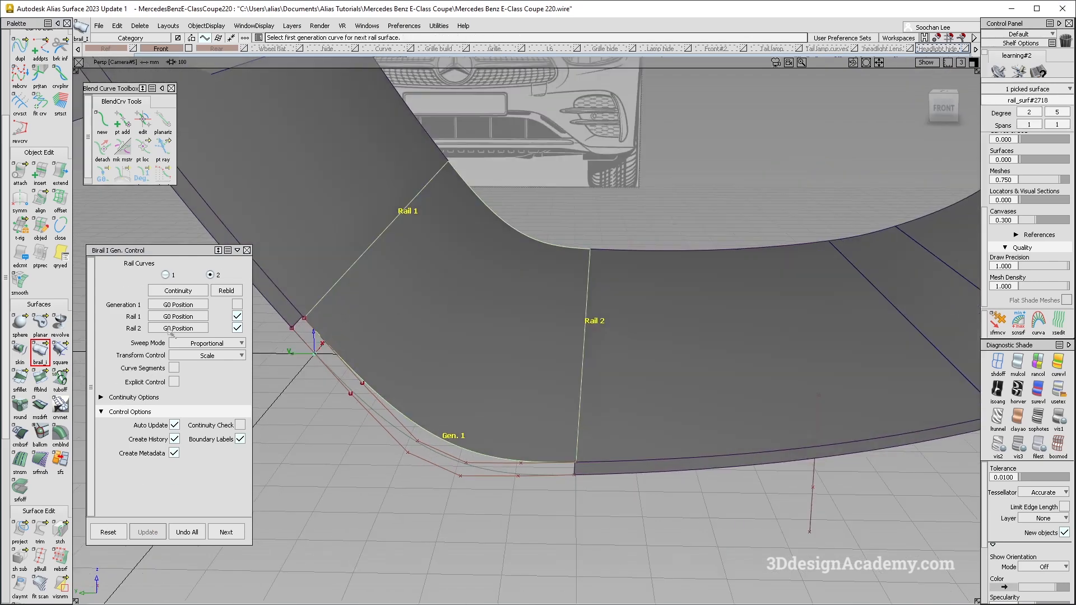
Set the continuity of Rail 1 and Rail 2 to G2 Curvature for the inner corner surface
left_click(182, 317)
left_click(192, 354)
left_click(197, 328)
left_click(198, 367)
Create the outer corner surface as a G2 two-rail sweep from the outer corner curve between the trimmed outer band edges
left_click_drag(480, 384, 484, 310, "alt+shift")
left_click(350, 320)
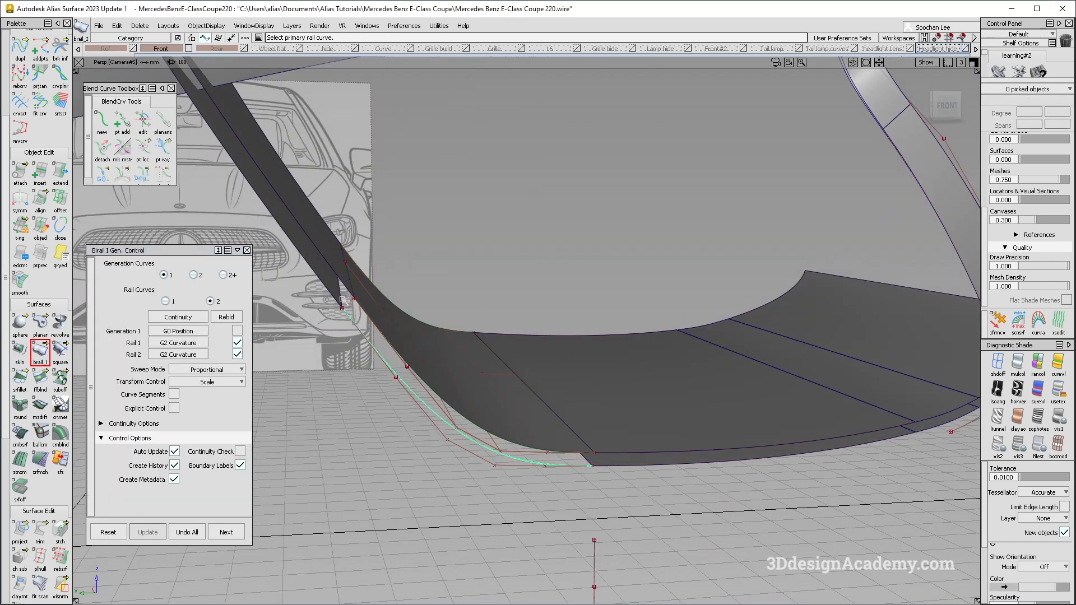
left_click(586, 461)
left_click_drag(585, 462, 457, 345, "alt+shift")
left_click(340, 294)
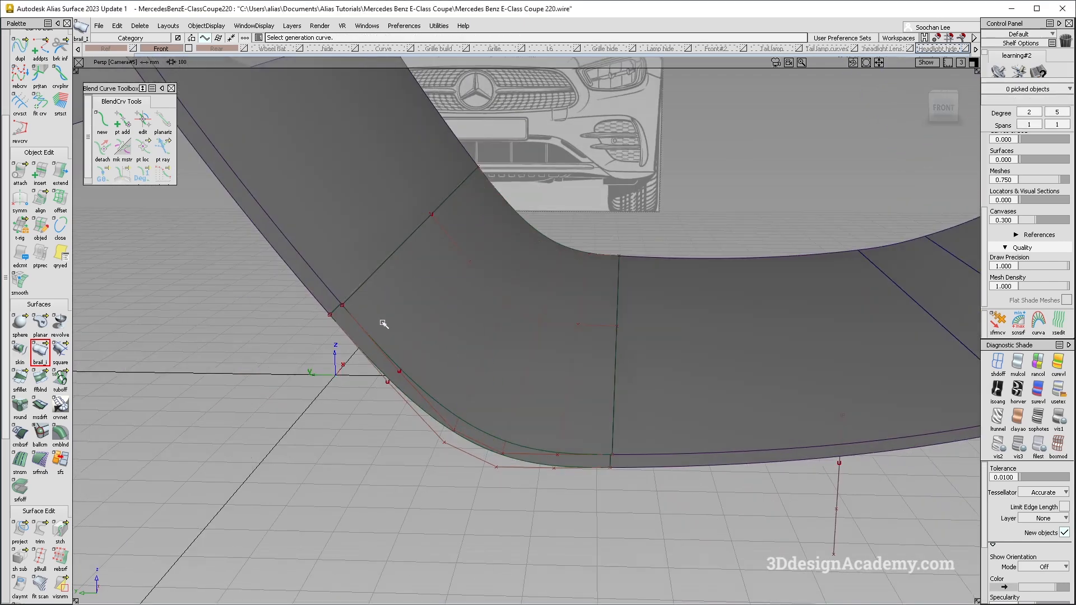
Delete the inner and outer corner curves that generated the corner surfaces
key("Delete")
key("Return")
left_click(40, 200)
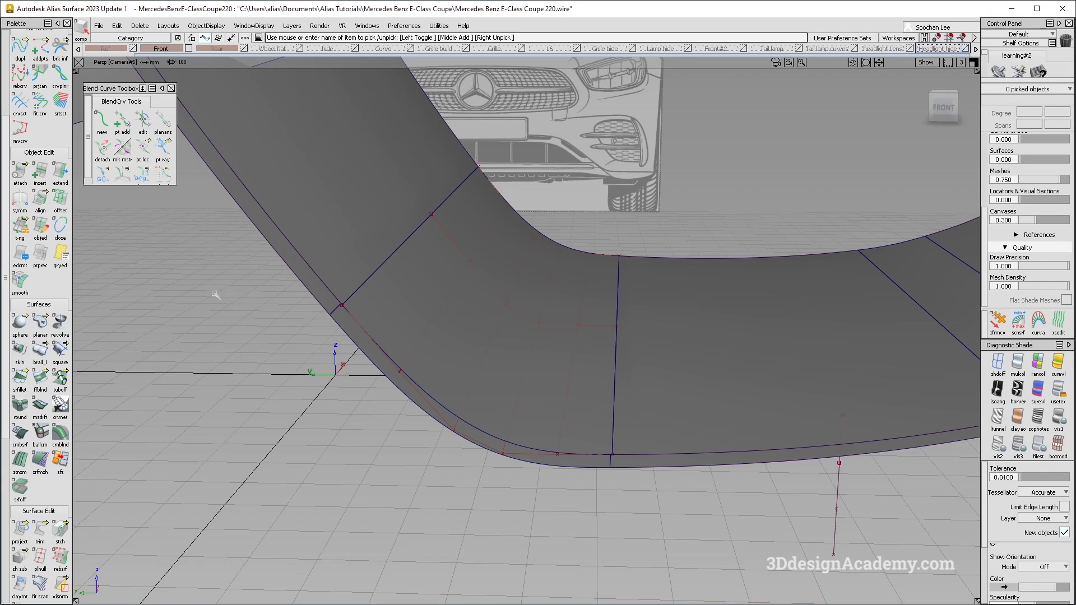
left_click(545, 307)
right_click_drag(534, 354, 443, 419, "ctrl+shift")
left_click_drag(572, 288, 513, 280, "alt+shift")
left_click_drag(505, 260, 446, 8, "ctrl+shift")
Turn off shading and align both ends of the inner corner surface to the adjoining bands with G2 edge continuity
double_click(40, 199)
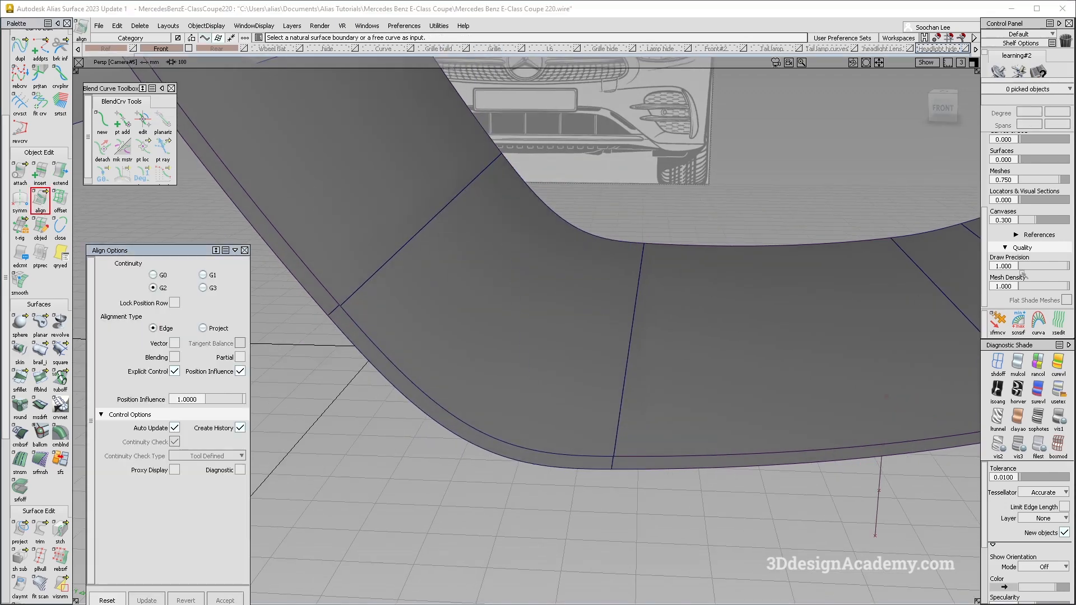
left_click(1002, 364)
mouse_move(442, 235)
left_mouse_down("alt+shift")
mouse_move(469, 343)
mouse_move(515, 310)
left_mouse_up("alt+shift")
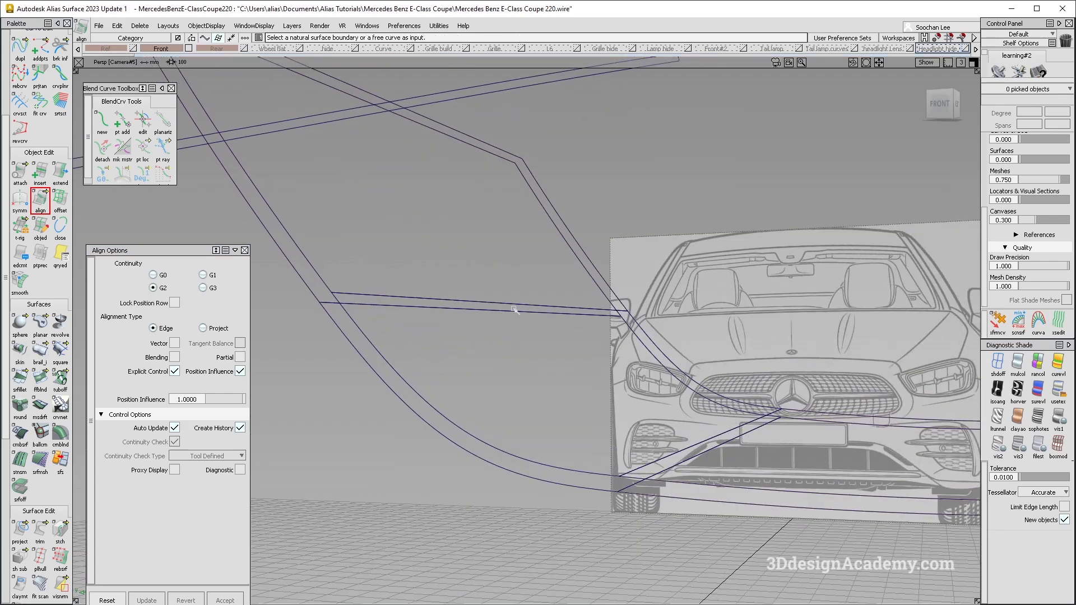
left_click(519, 304)
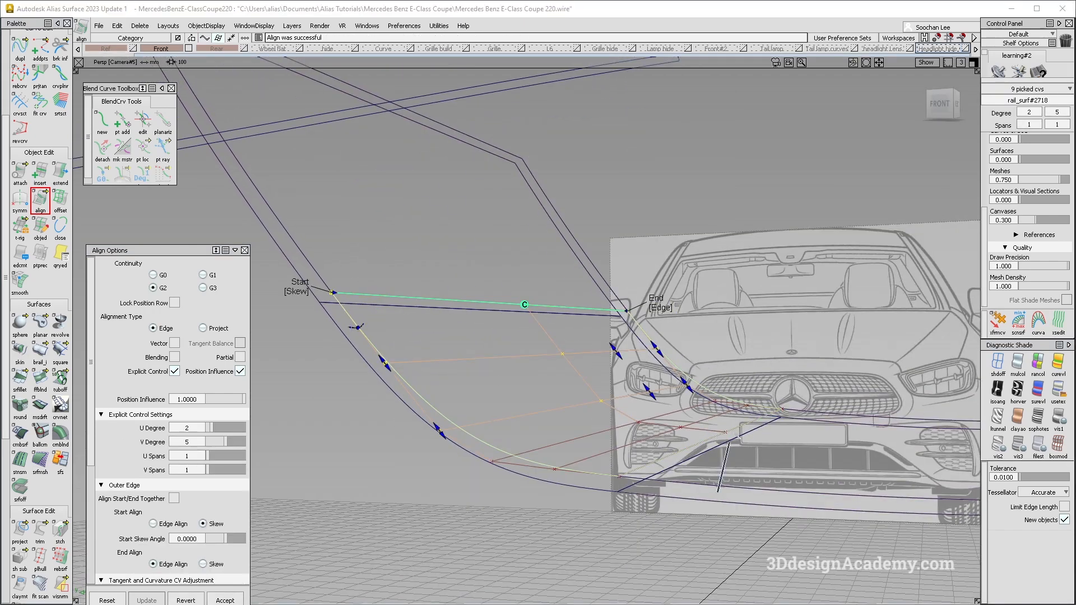
left_click(752, 422)
left_click(753, 422)
left_click(817, 409)
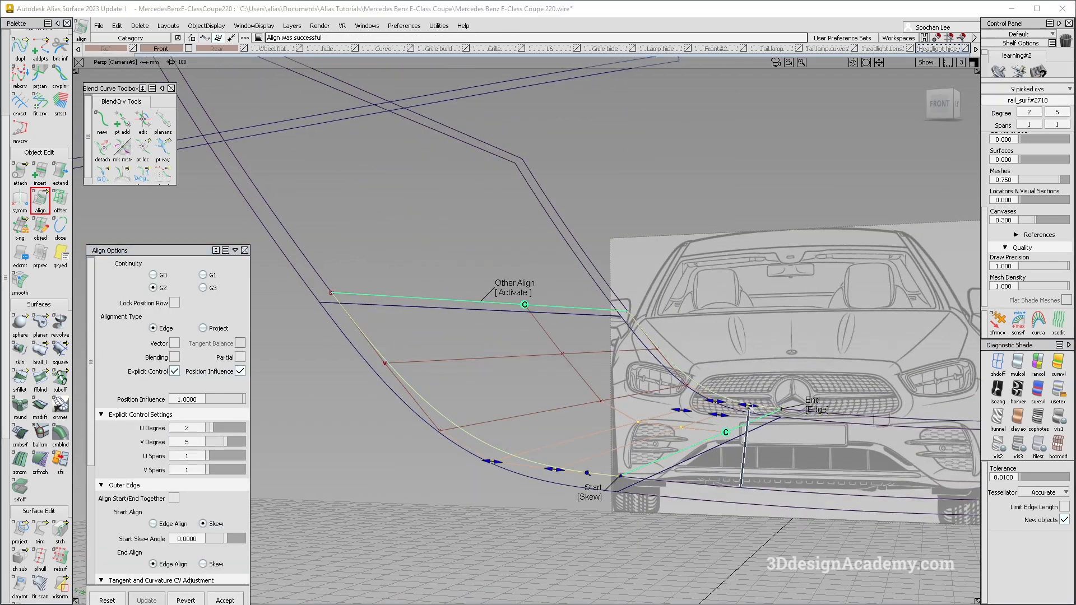
Align both ends of the outer corner surface to the adjoining outer bands with G2 continuity
left_click_drag(601, 337, 601, 318, "ctrl+shift")
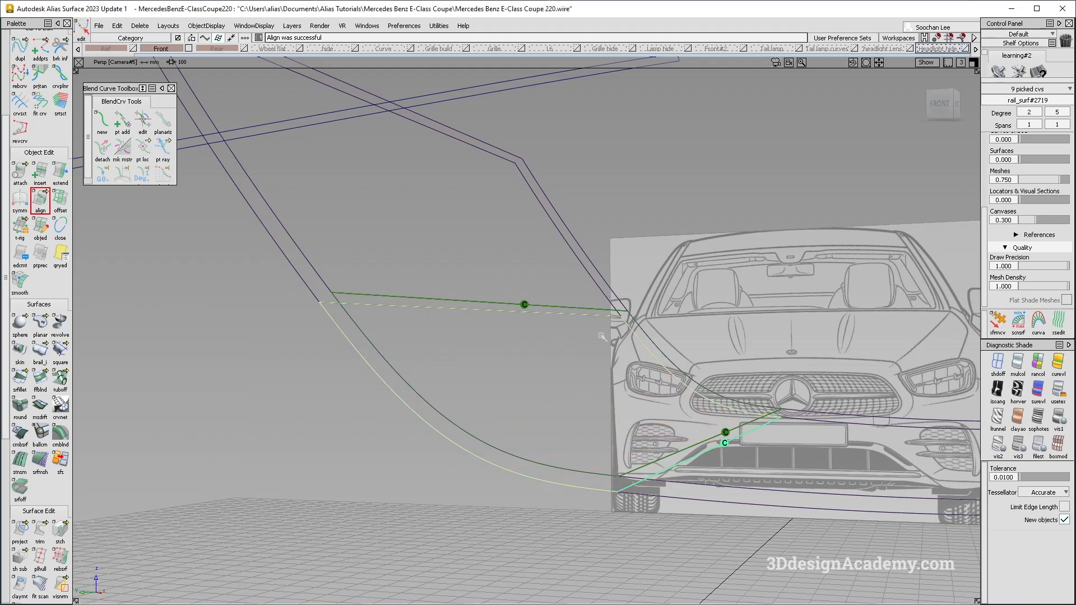
left_click_drag(581, 358, 585, 312, "ctrl+shift")
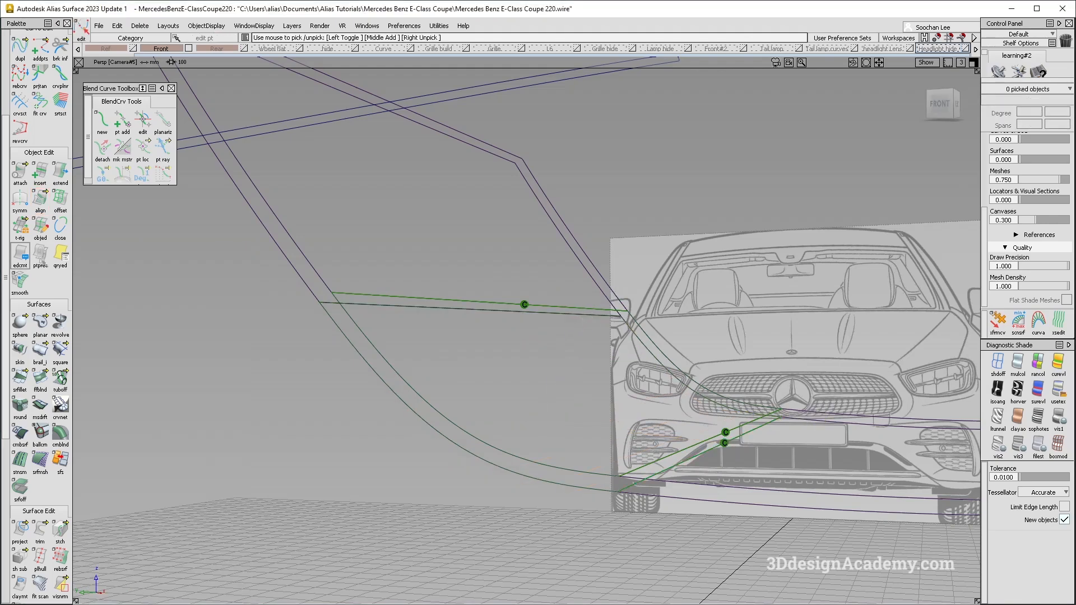
left_click(40, 199)
left_click(557, 312)
left_click(629, 323)
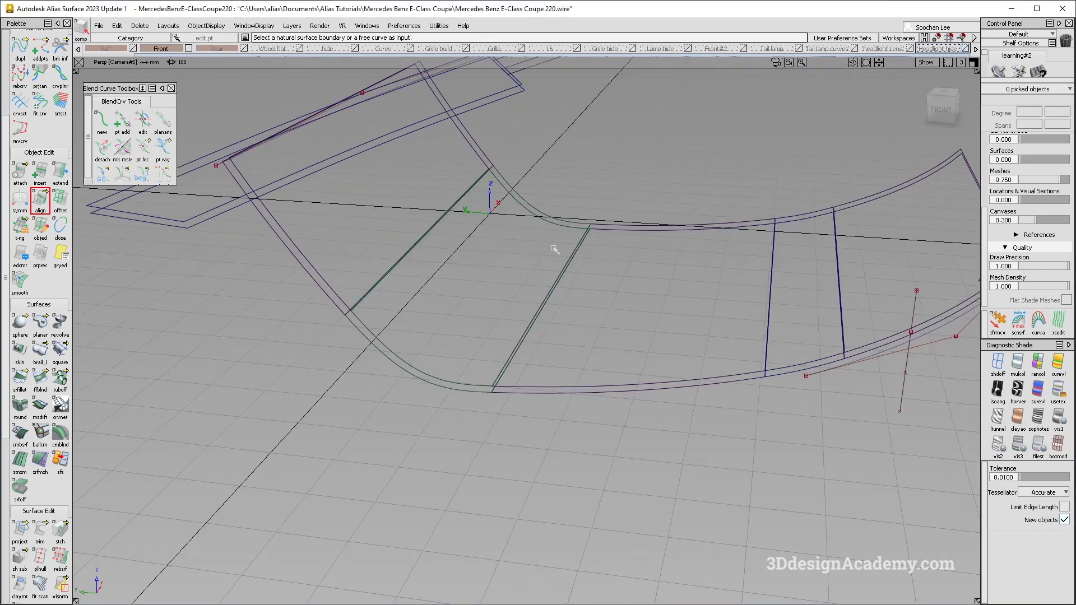
Delete the construction history of the corner surfaces and their adjoining bands, and turn multi-color shading back on
left_click(145, 27)
left_click(166, 52)
left_click(508, 322)
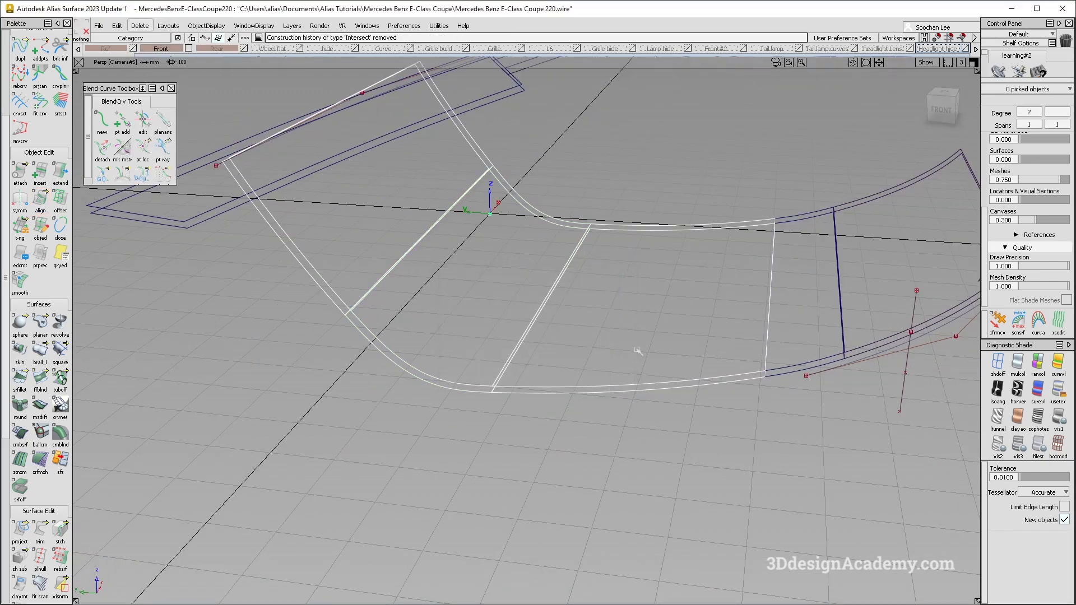
left_click(637, 351)
left_click(1018, 363)
Inspect the rounded lower corner and the whole headlight band loop from several angles and distances
left_click_drag(513, 327, 560, 315, "alt+shift")
right_click_drag(561, 315, 514, 307, "alt+shift")
left_click_drag(514, 307, 599, 387, "alt+shift")
left_click_drag(604, 346, 350, 259, "alt+shift")
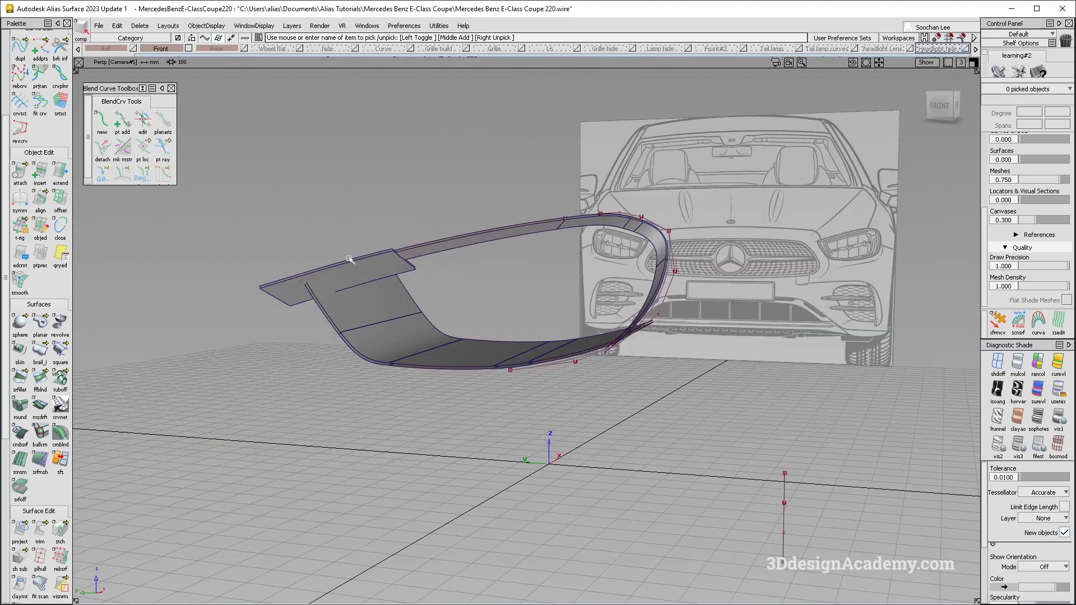
left_click_drag(463, 280, 506, 236, "alt+shift")
left_click_drag(572, 256, 575, 290, "alt+shift")
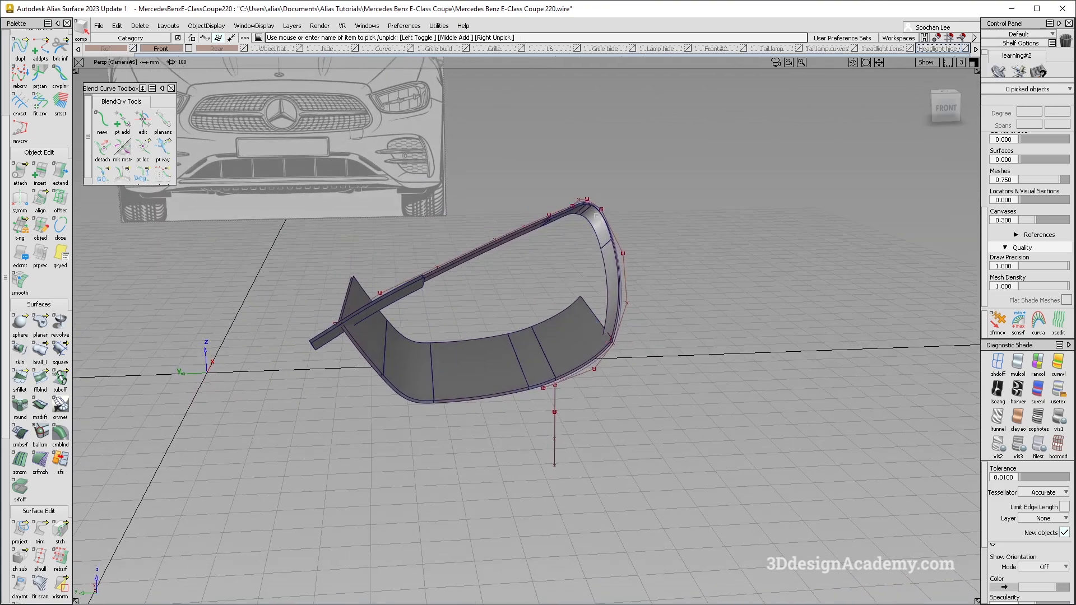
left_click_drag(612, 287, 465, 332, "alt+shift")
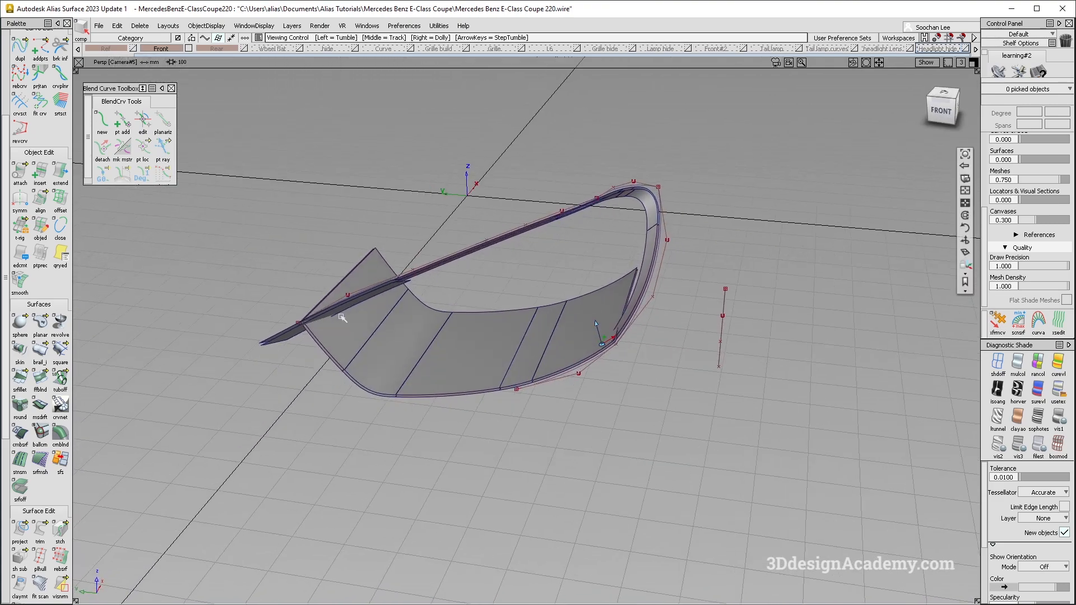
right_click_drag(343, 317, 437, 291, "alt+shift")
left_click_drag(438, 291, 443, 297, "alt+shift")
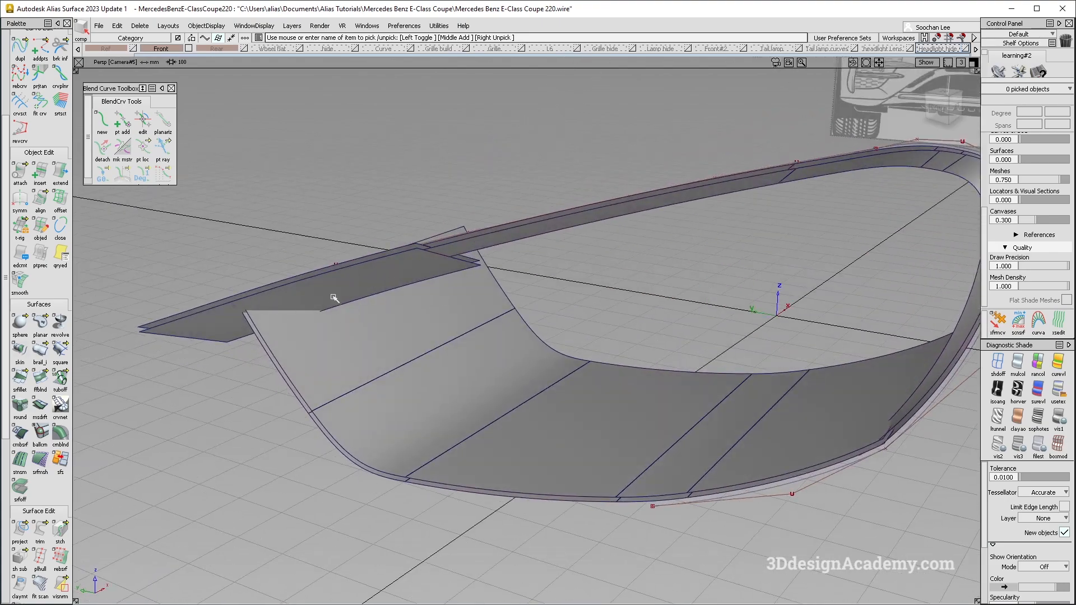
right_click_drag(457, 270, 421, 324, "alt+shift")
left_click_drag(470, 296, 507, 407, "alt+shift")
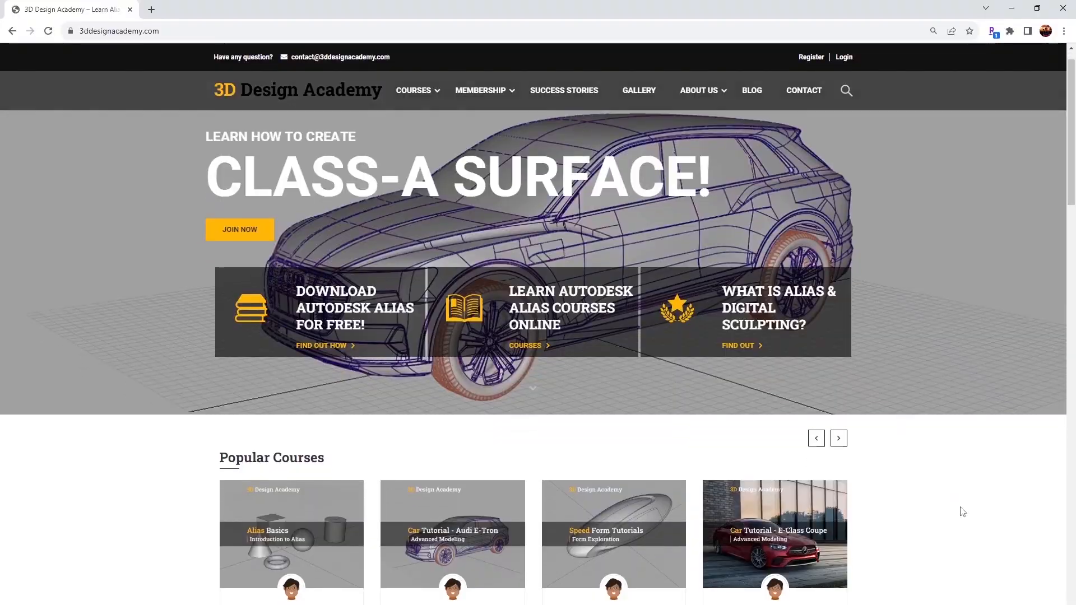
Switch to the browser and look through the curriculum of the Lamborghini Aventador car tutorial on 3ddesignacademy.com
scroll(959, 510, "down", 5)
scroll(959, 509, "down", 3)
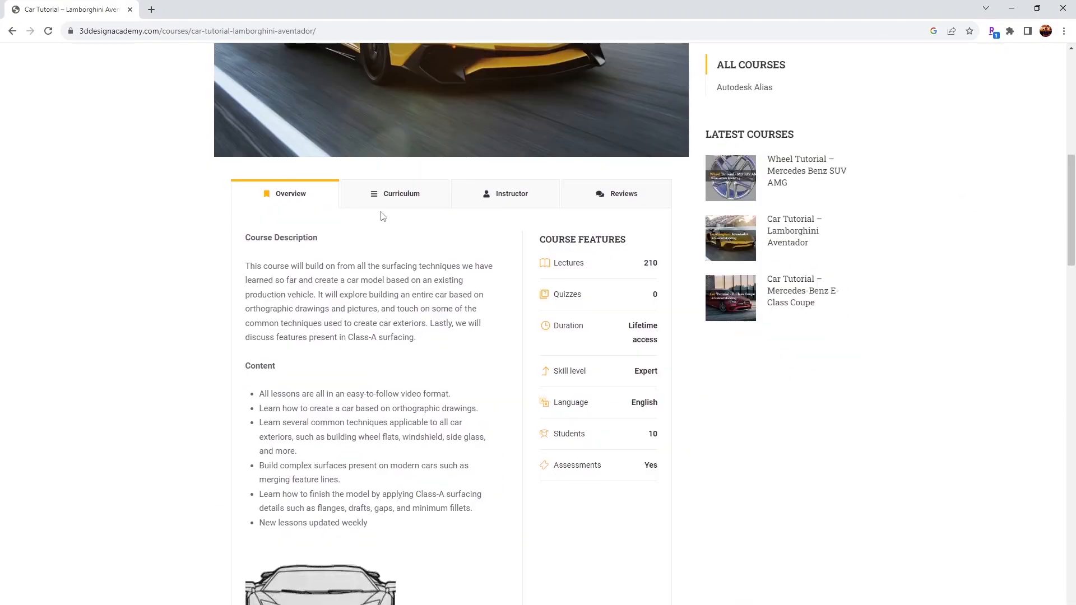
left_click(387, 196)
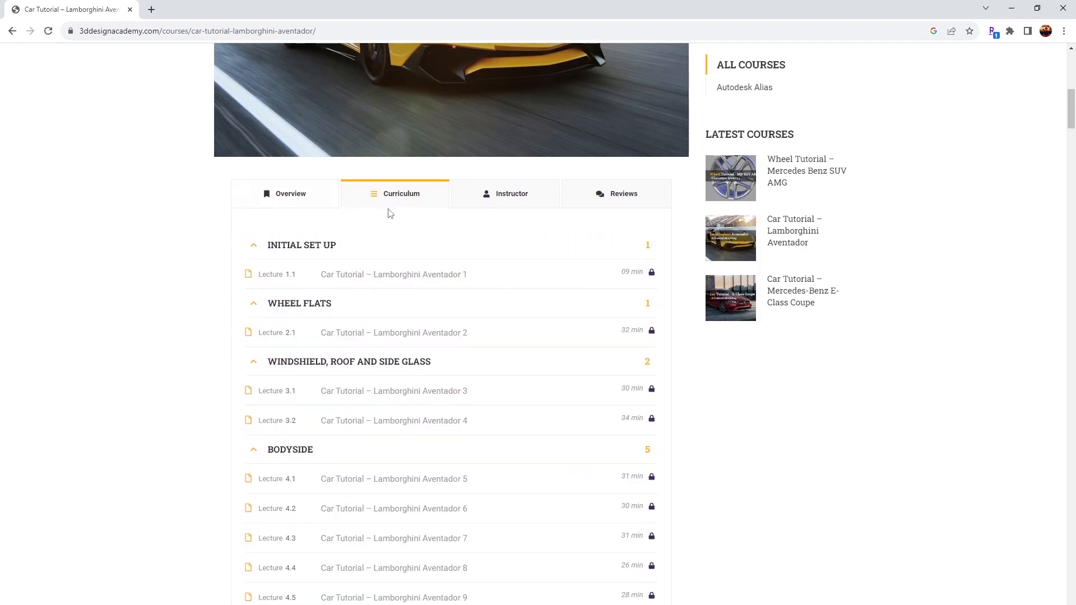
scroll(386, 286, "down", 10)
scroll(386, 287, "down", 2)
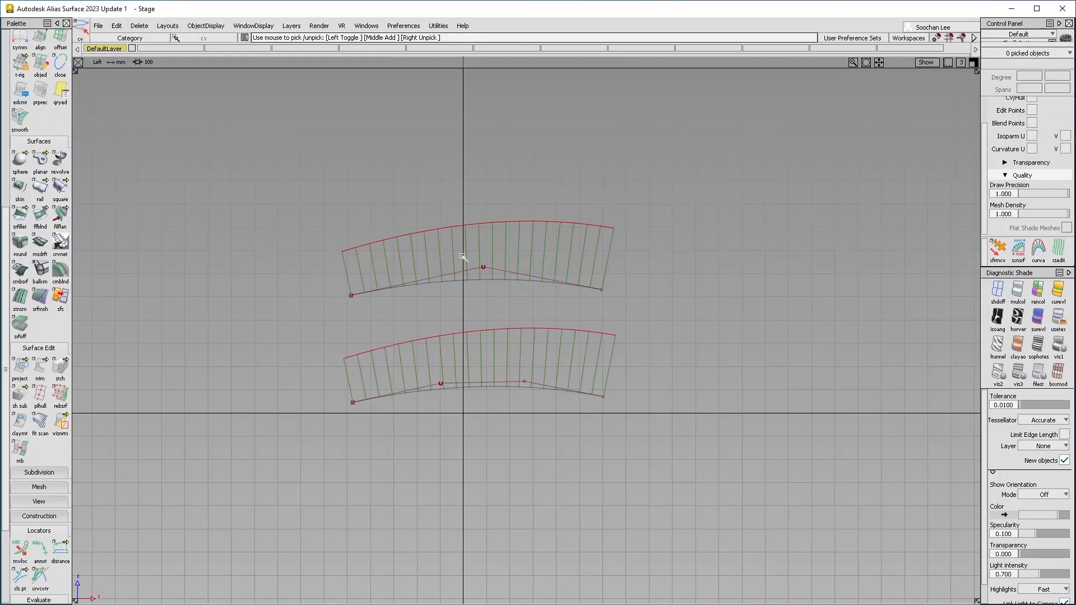
left_click(464, 258)
left_click_drag(527, 340, 533, 307)
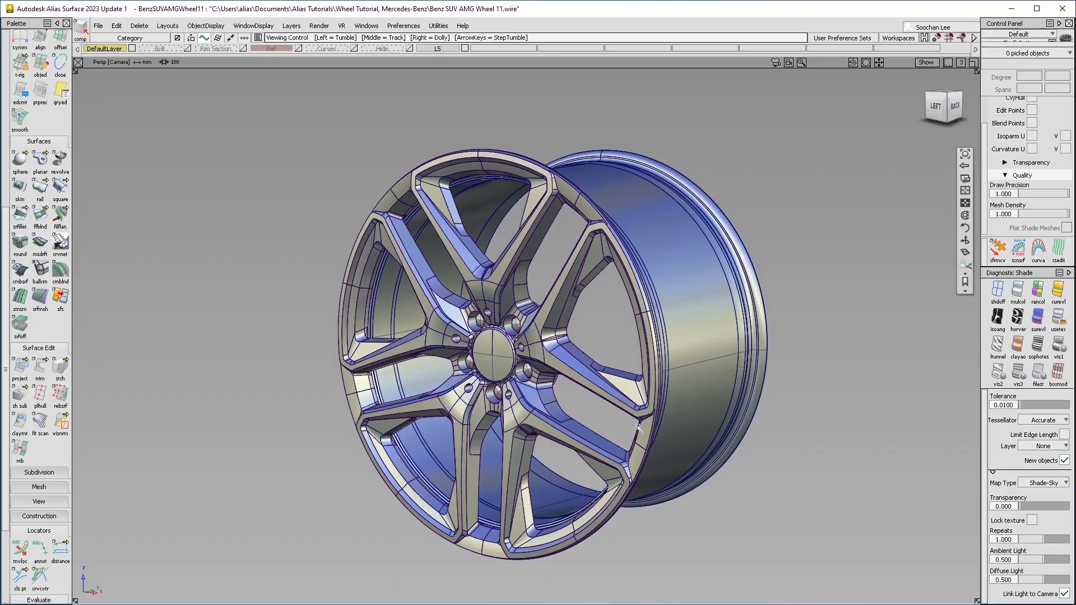
left_click_drag(637, 429, 521, 404, "alt+shift")
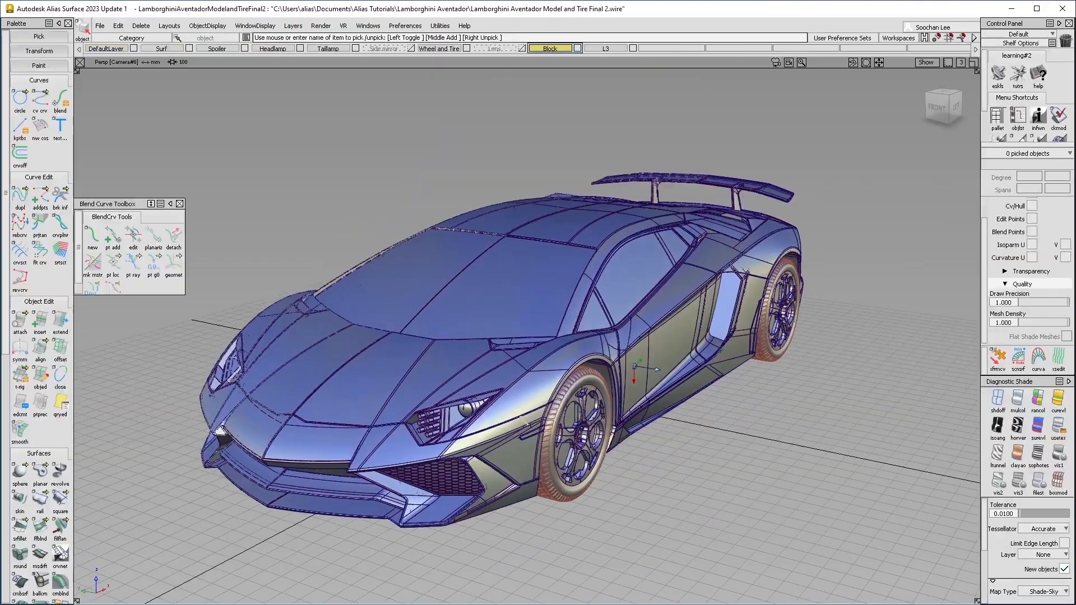
left_click_drag(616, 412, 704, 409, "alt+shift")
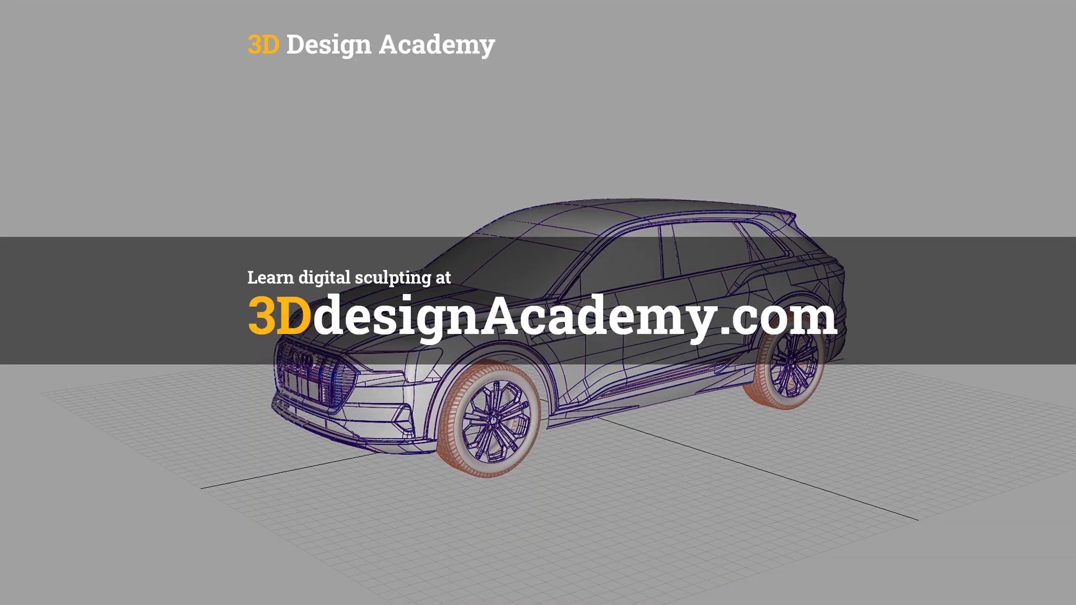